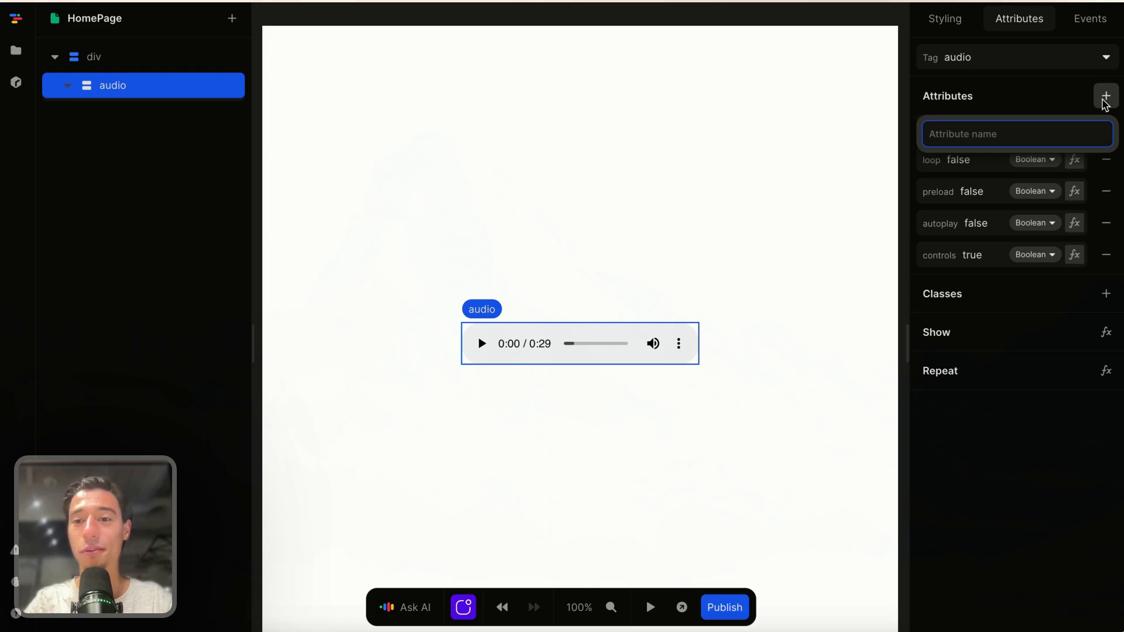
Add an id attribute to the audio element and set its value to audio-player.
{"action": "type", "text": "id"}
{"action": "key", "text": "Return"}
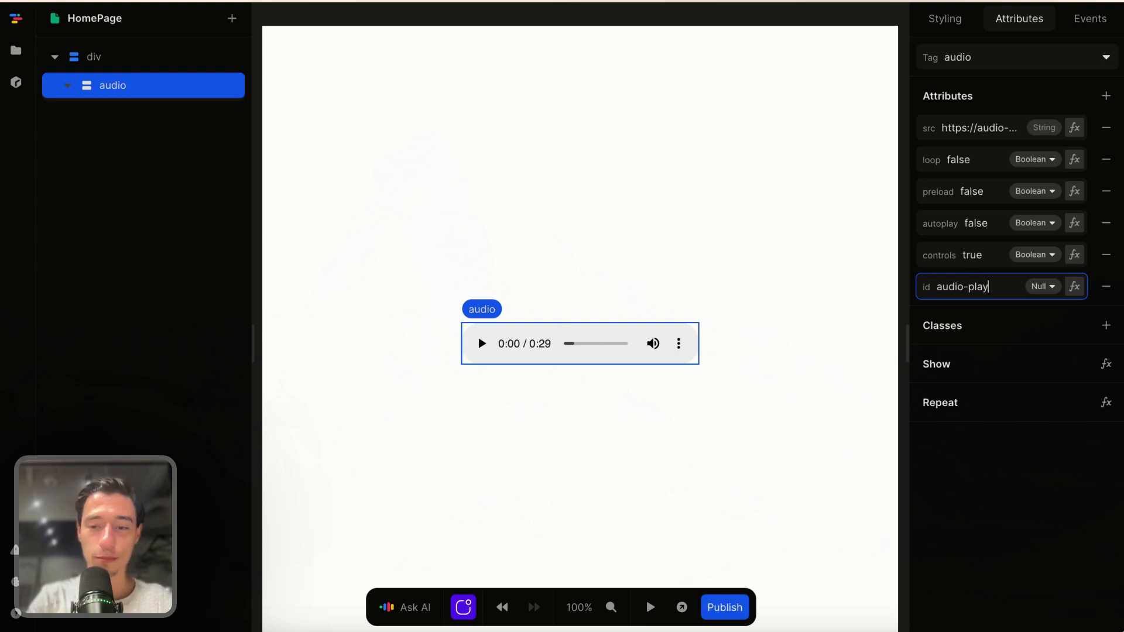
{"action": "left_click", "coordinate": [1025, 498]}
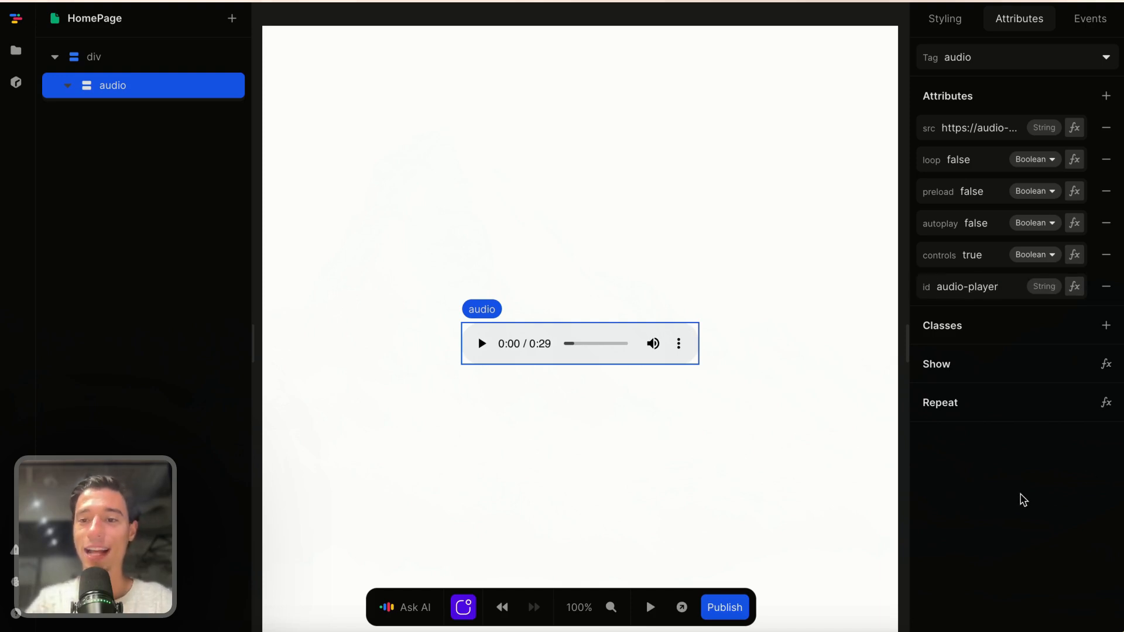
{"action": "left_click", "coordinate": [801, 153]}
{"action": "left_click", "coordinate": [520, 347]}
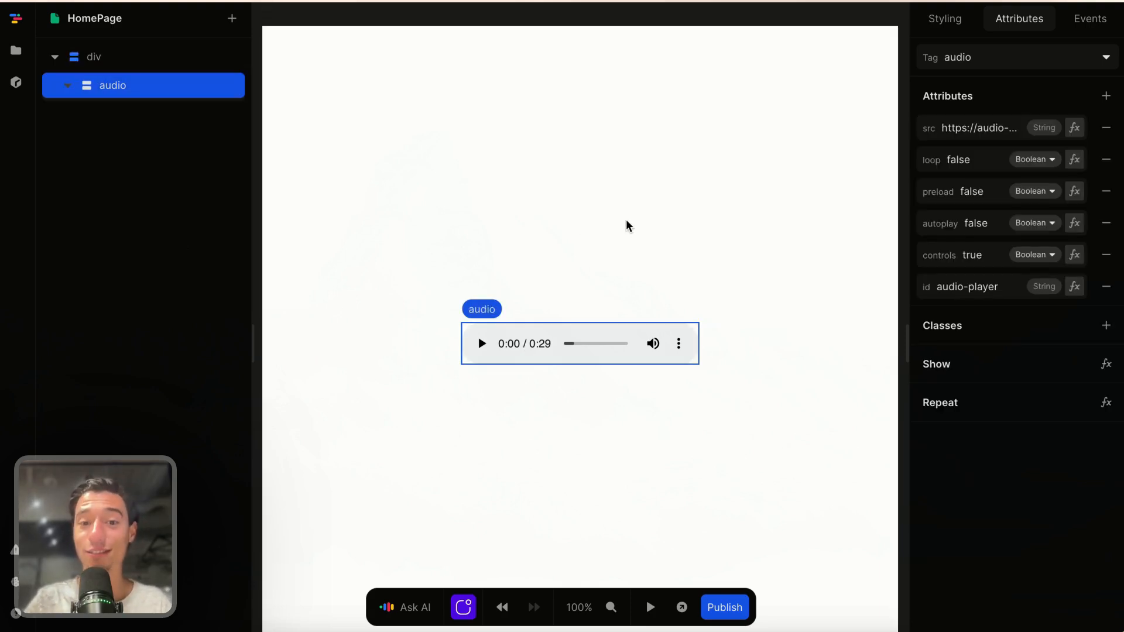
Add a Button element inside the root div, alongside the audio element.
{"action": "left_click", "coordinate": [375, 151]}
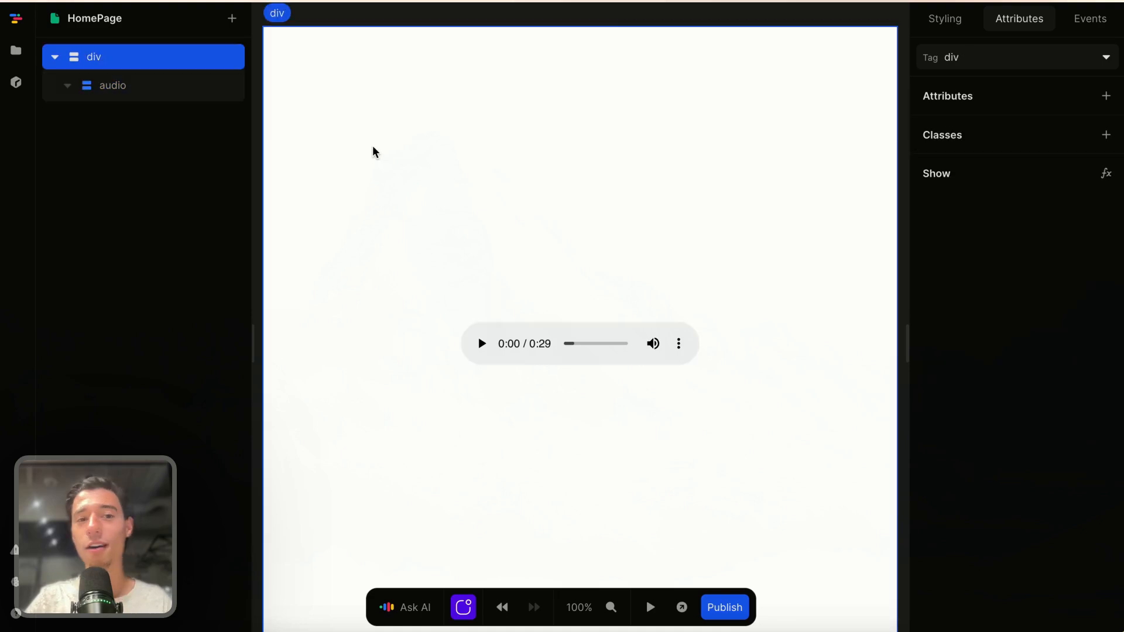
{"action": "left_click", "coordinate": [229, 19]}
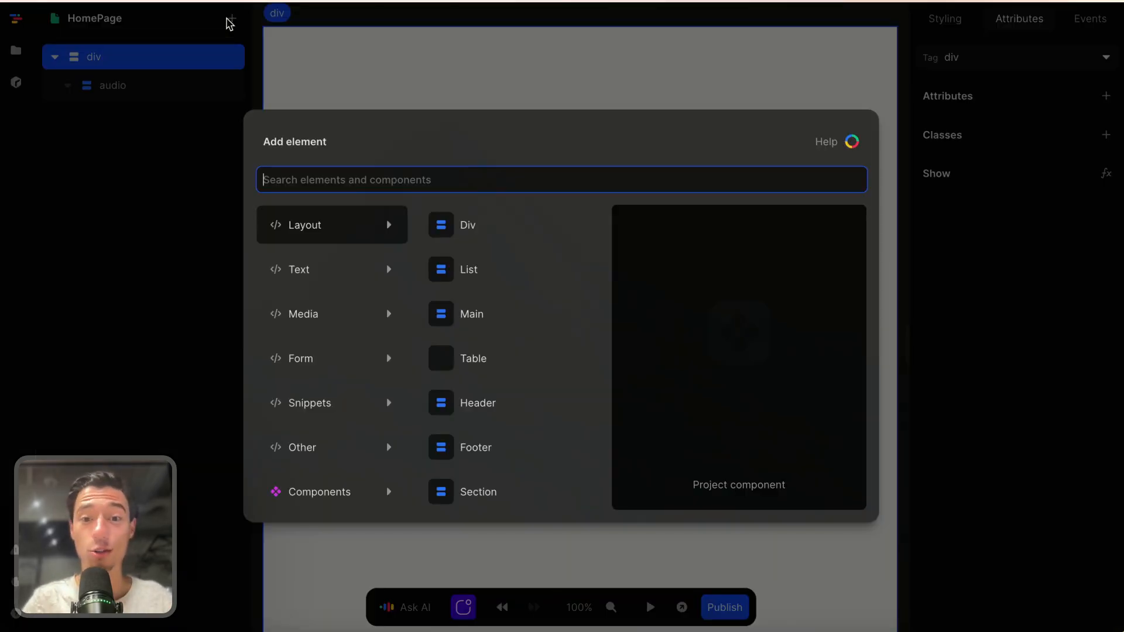
{"action": "type", "text": "b"}
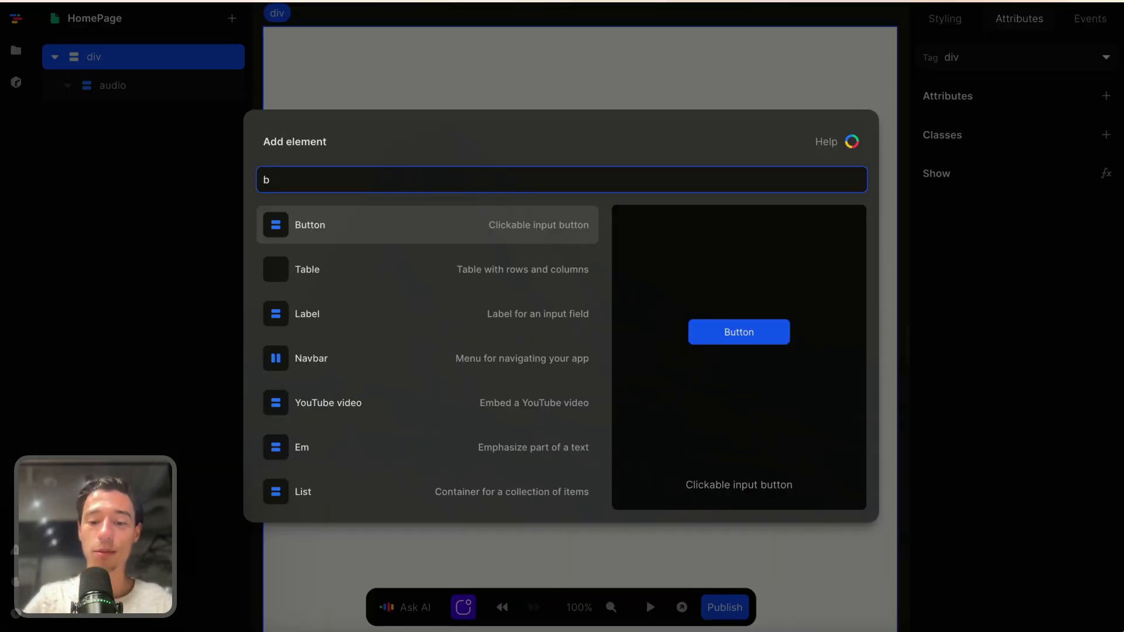
{"action": "left_click", "coordinate": [306, 226]}
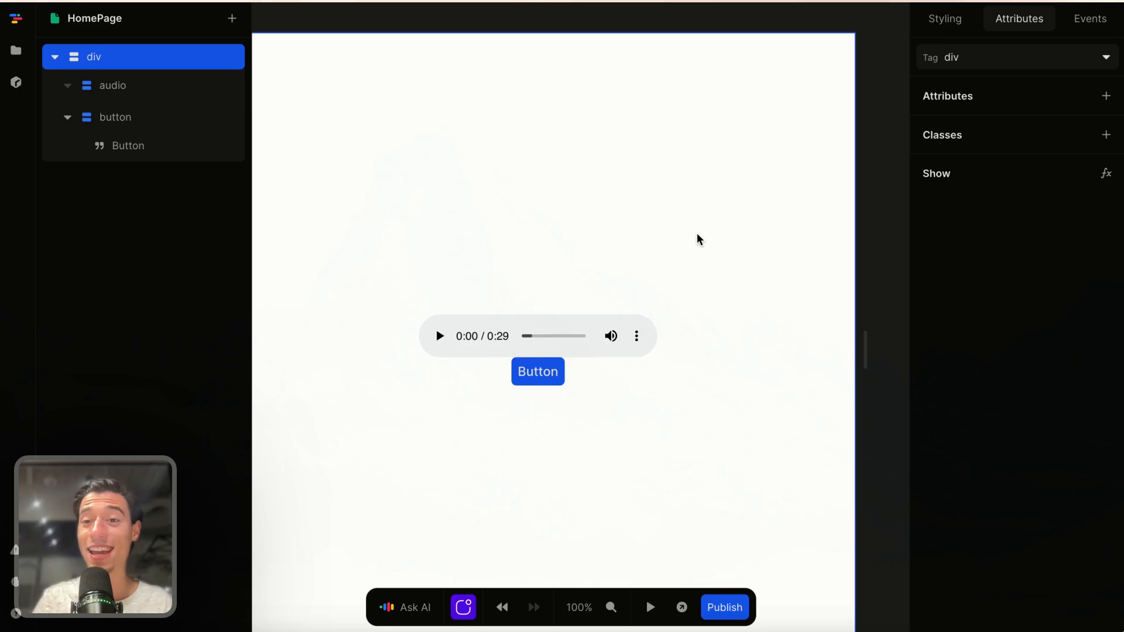
Delete the existing isPlaying variable from the page.
{"action": "left_click", "coordinate": [890, 59]}
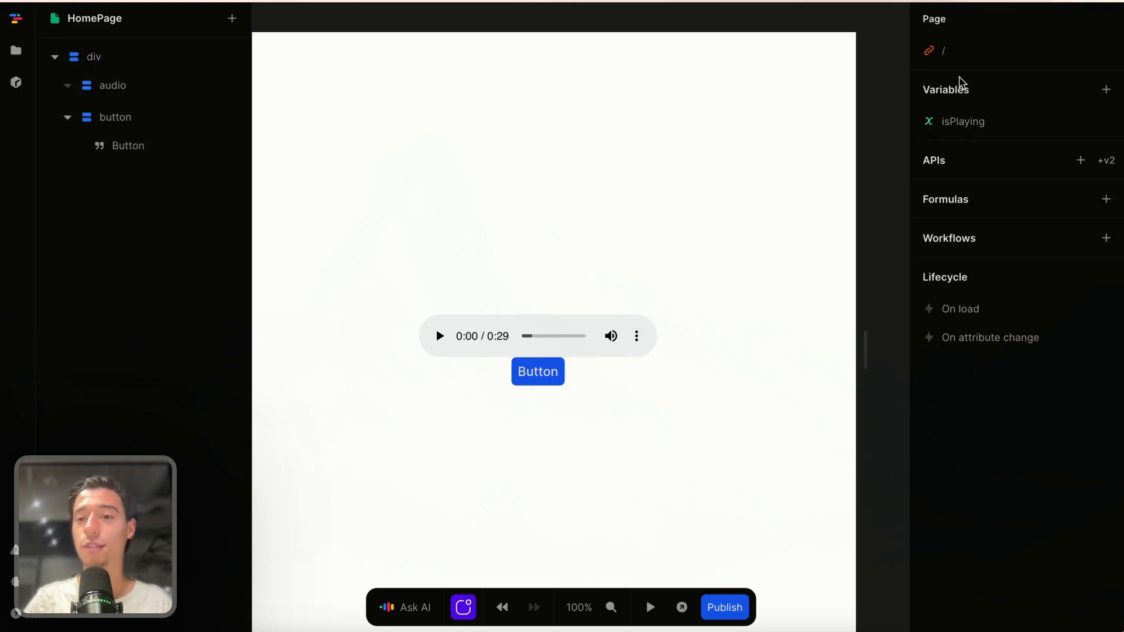
{"action": "left_click", "coordinate": [963, 122]}
{"action": "left_click", "coordinate": [660, 494]}
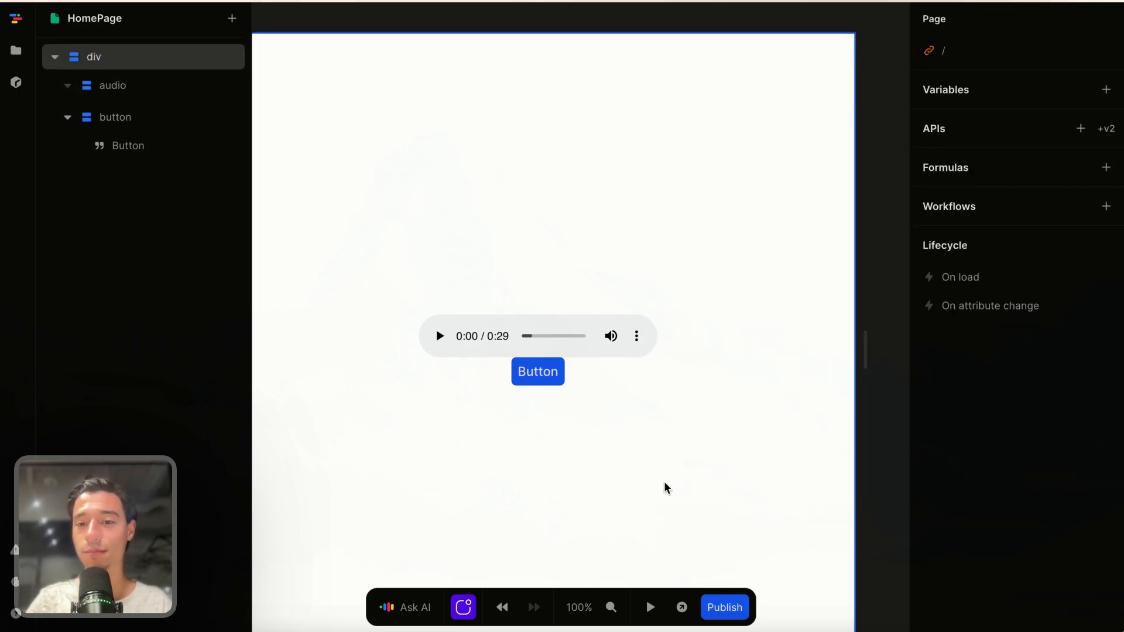
Create a page variable named isPlaying with an initial value of false.
{"action": "left_click", "coordinate": [1108, 93]}
{"action": "key", "text": "BackSpace"}
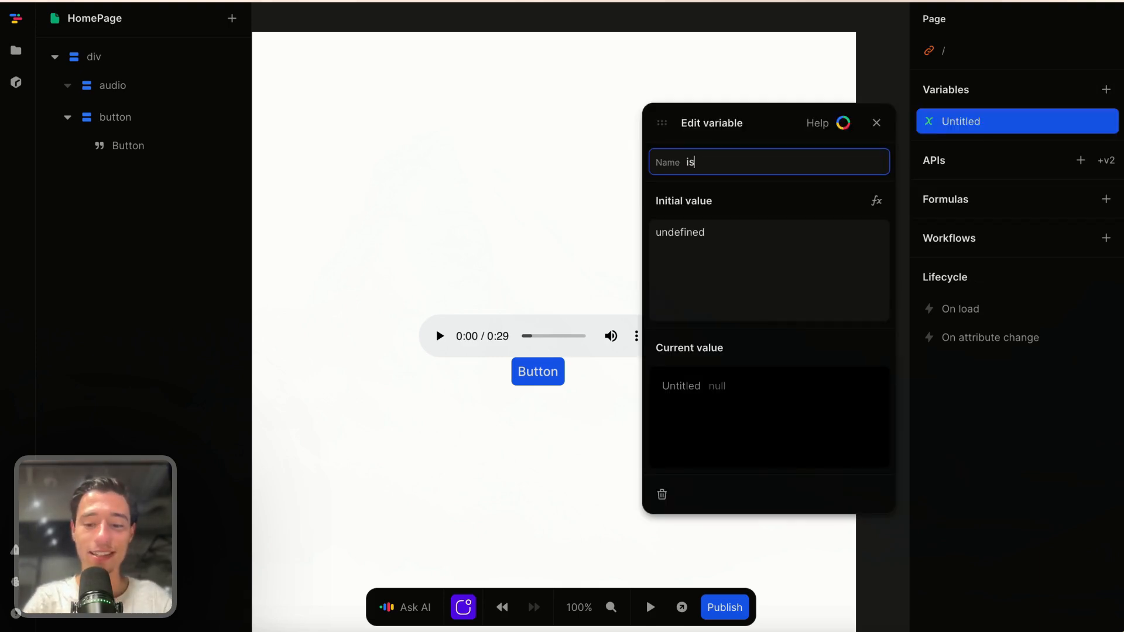
{"action": "type", "text": "isPlaying"}
{"action": "key", "text": "Return"}
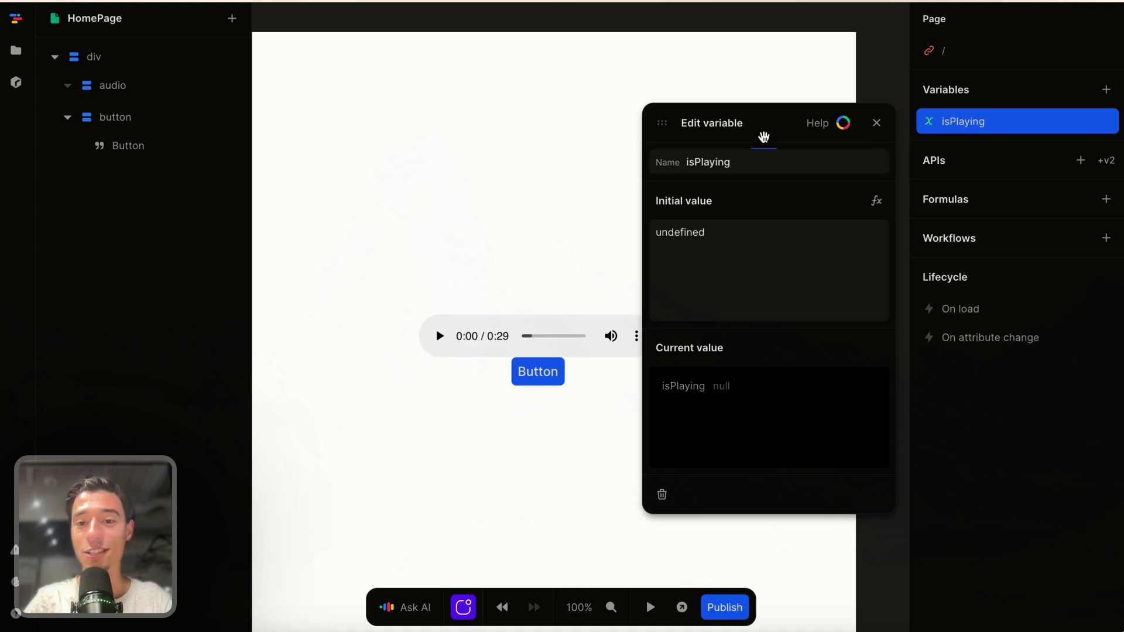
{"action": "left_click", "coordinate": [717, 246]}
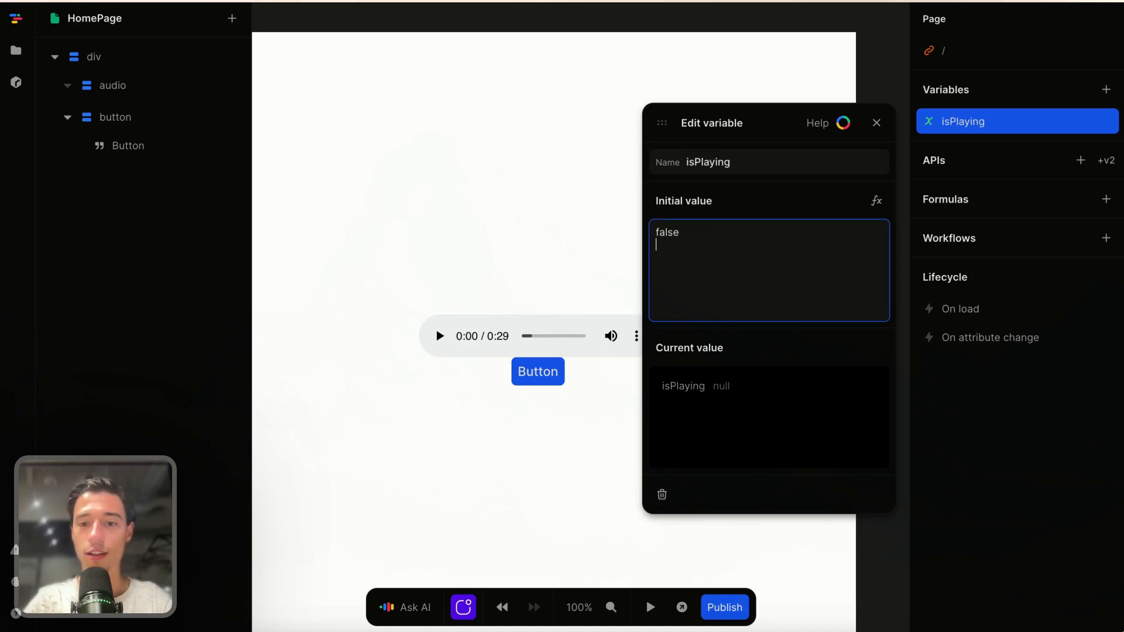
{"action": "left_click", "coordinate": [740, 195]}
{"action": "double_click", "coordinate": [728, 232]}
{"action": "key", "text": "BackSpace"}
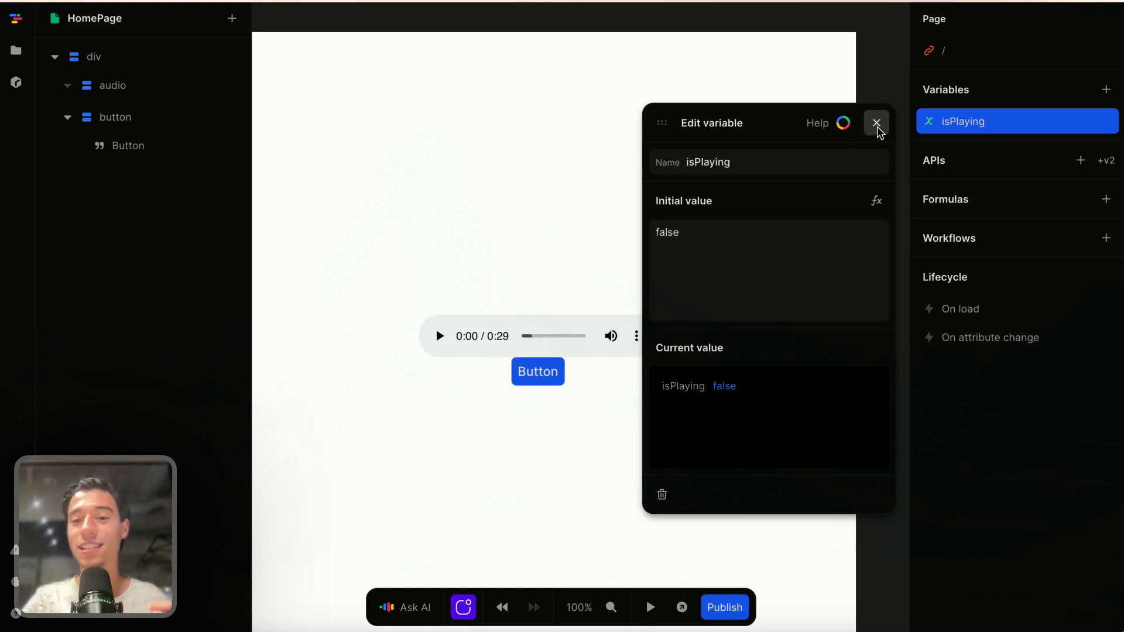
{"action": "left_click", "coordinate": [876, 122]}
Create a click event workflow on the button under the audio player and add a Switch to it.
{"action": "left_click", "coordinate": [545, 333]}
{"action": "left_click", "coordinate": [593, 370]}
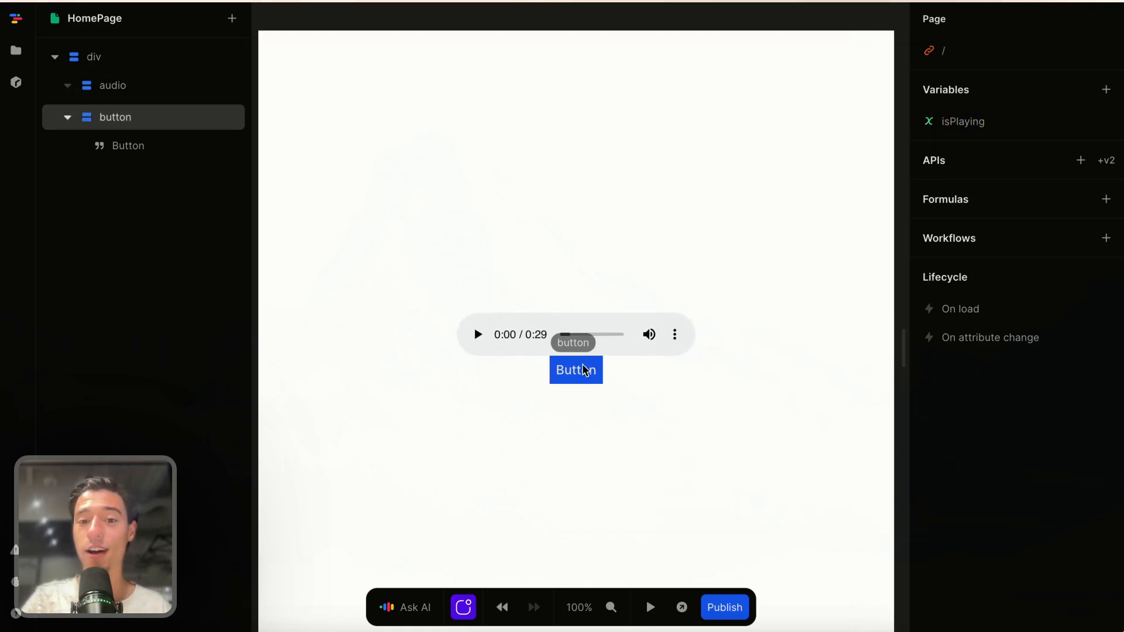
{"action": "left_click", "coordinate": [586, 370]}
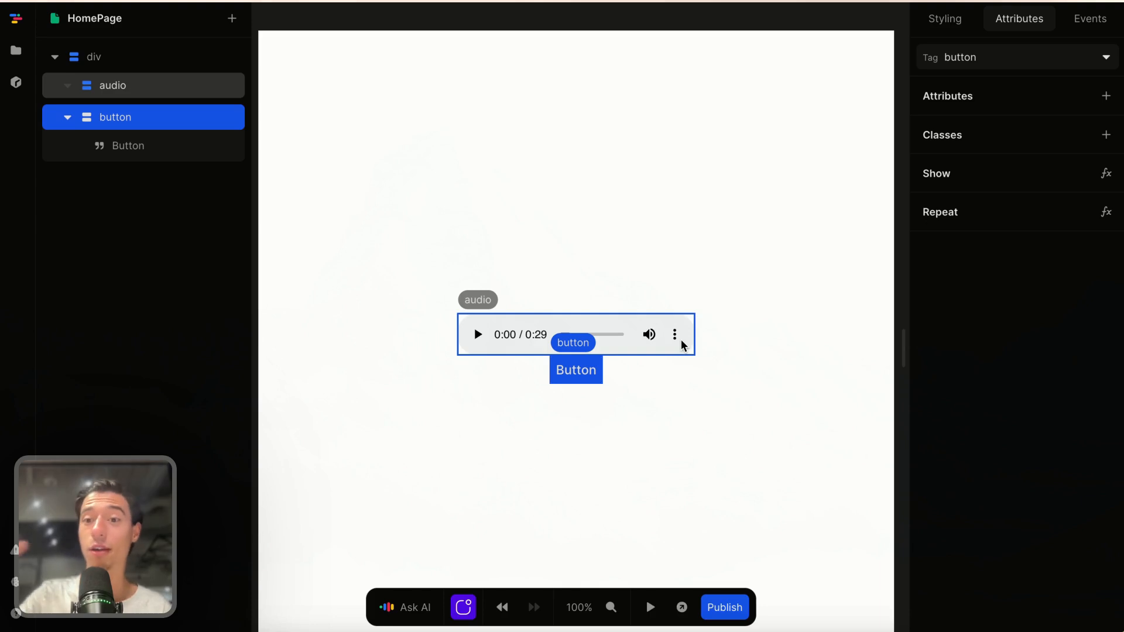
{"action": "left_click", "coordinate": [1100, 25]}
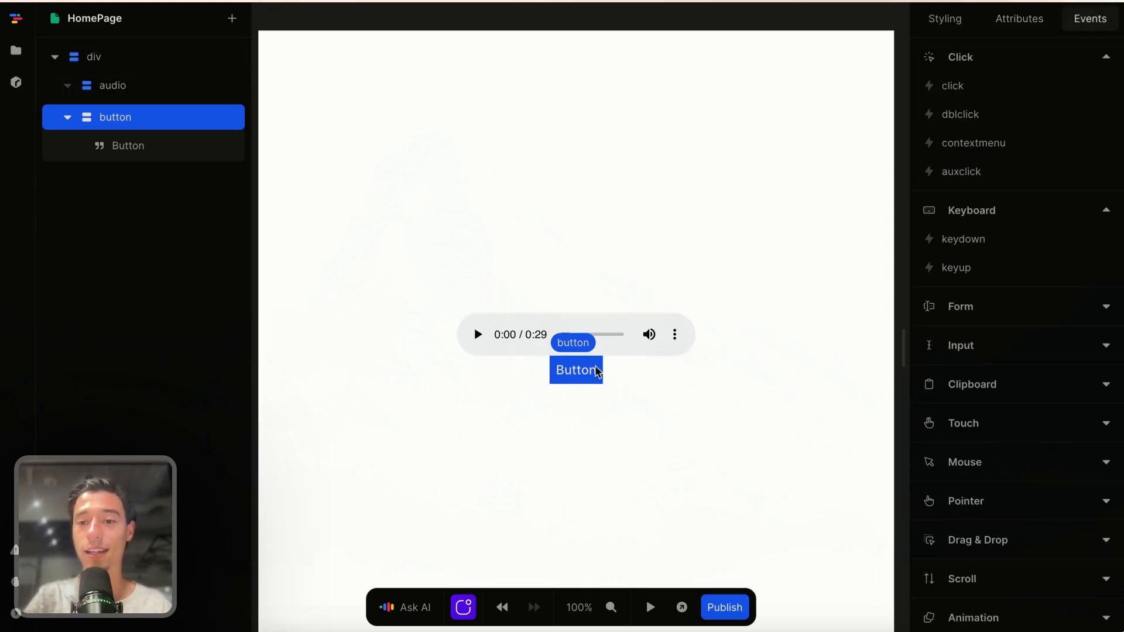
{"action": "left_click", "coordinate": [971, 88]}
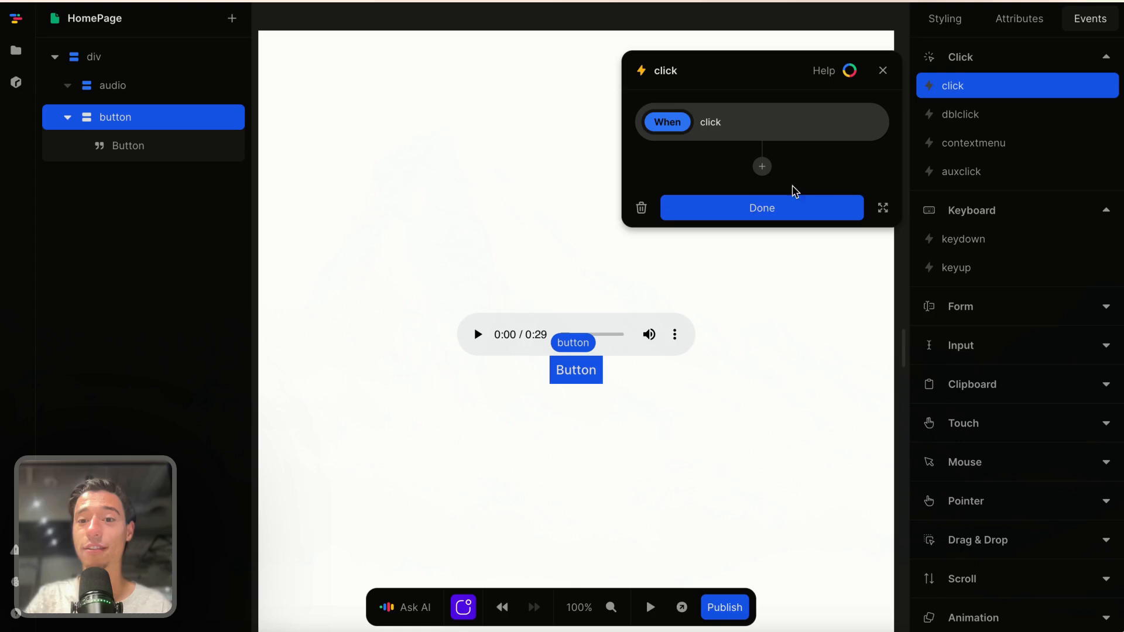
{"action": "left_click", "coordinate": [880, 209]}
{"action": "left_click", "coordinate": [561, 121]}
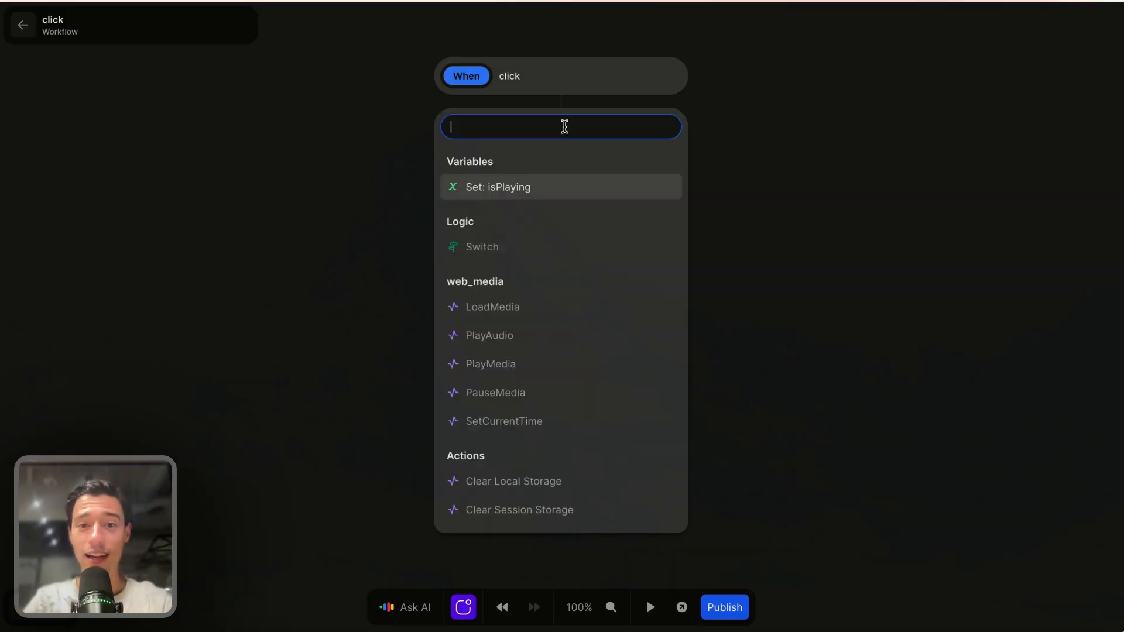
{"action": "type", "text": "sw"}
{"action": "left_click", "coordinate": [564, 157]}
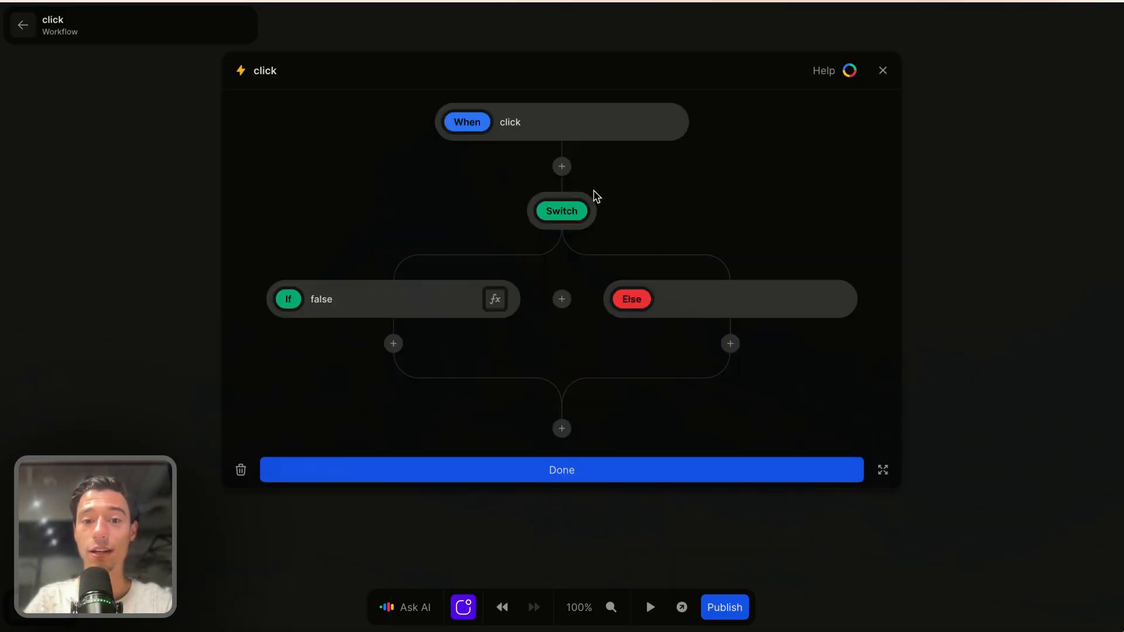
Build the Switch's If condition as a formula that feeds the isPlaying variable into an Equals function.
{"action": "left_click", "coordinate": [882, 470]}
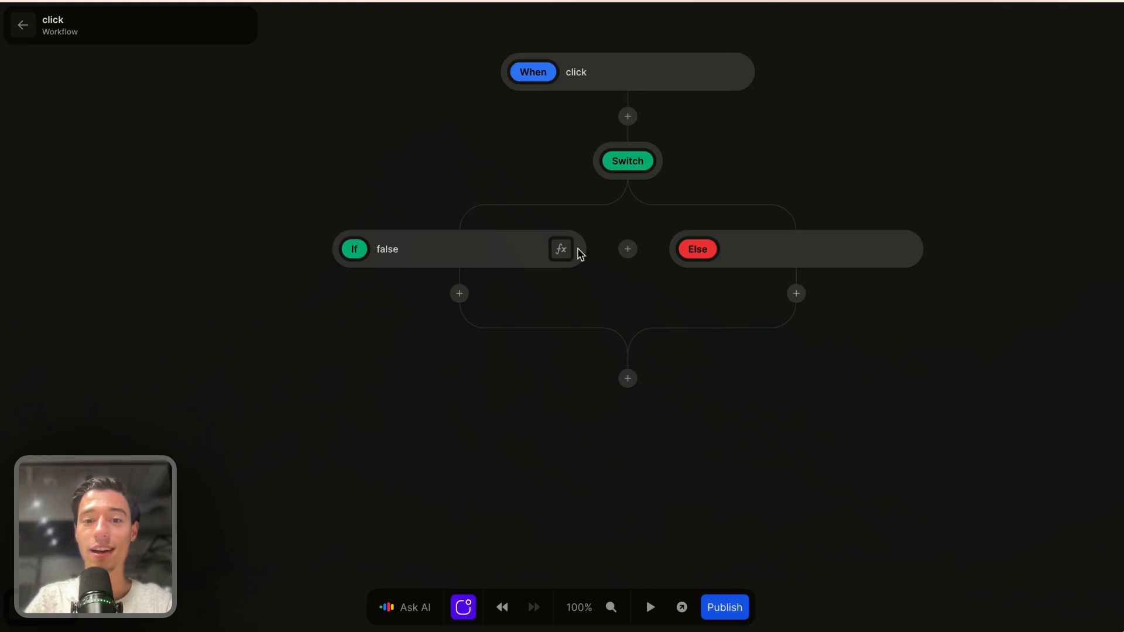
{"action": "left_click", "coordinate": [561, 250]}
{"action": "left_click", "coordinate": [422, 494]}
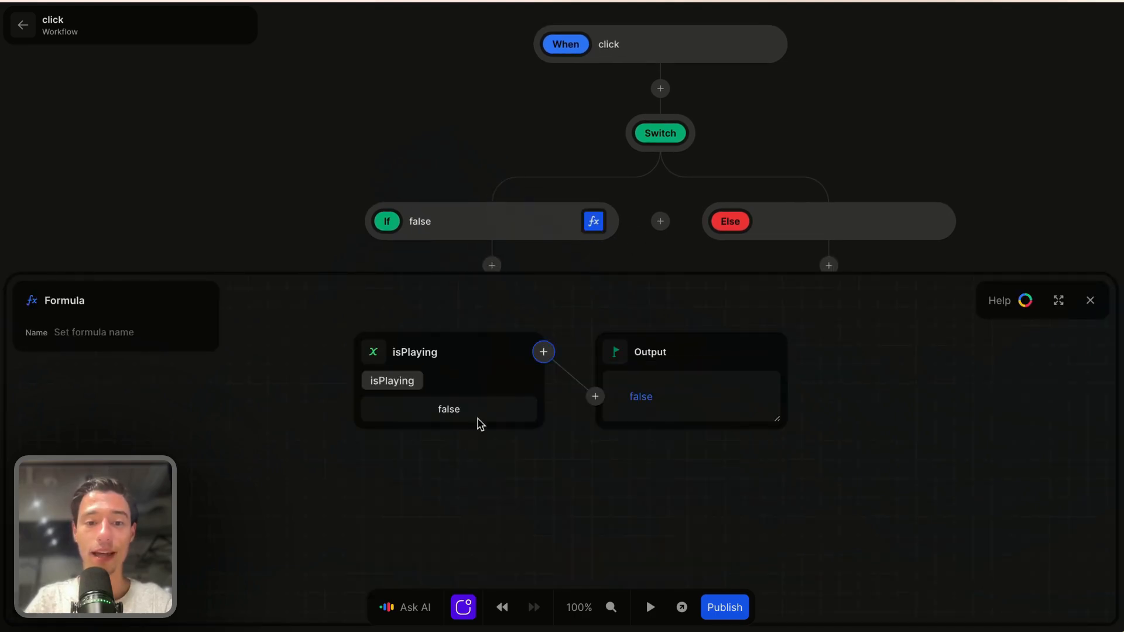
{"action": "left_click", "coordinate": [543, 352]}
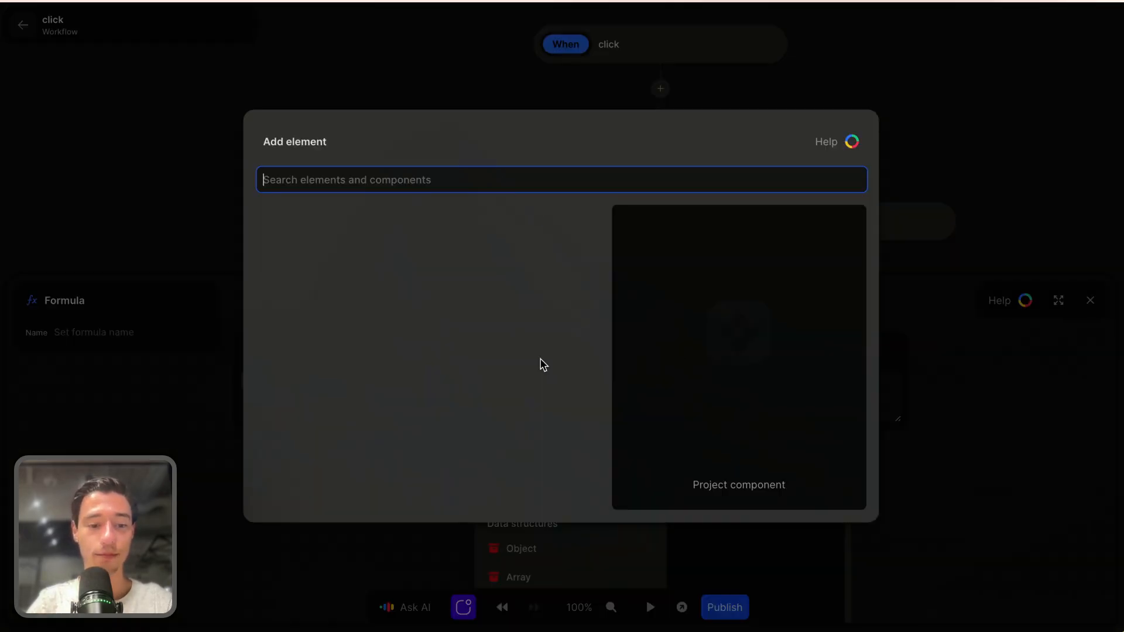
{"action": "type", "text": "q"}
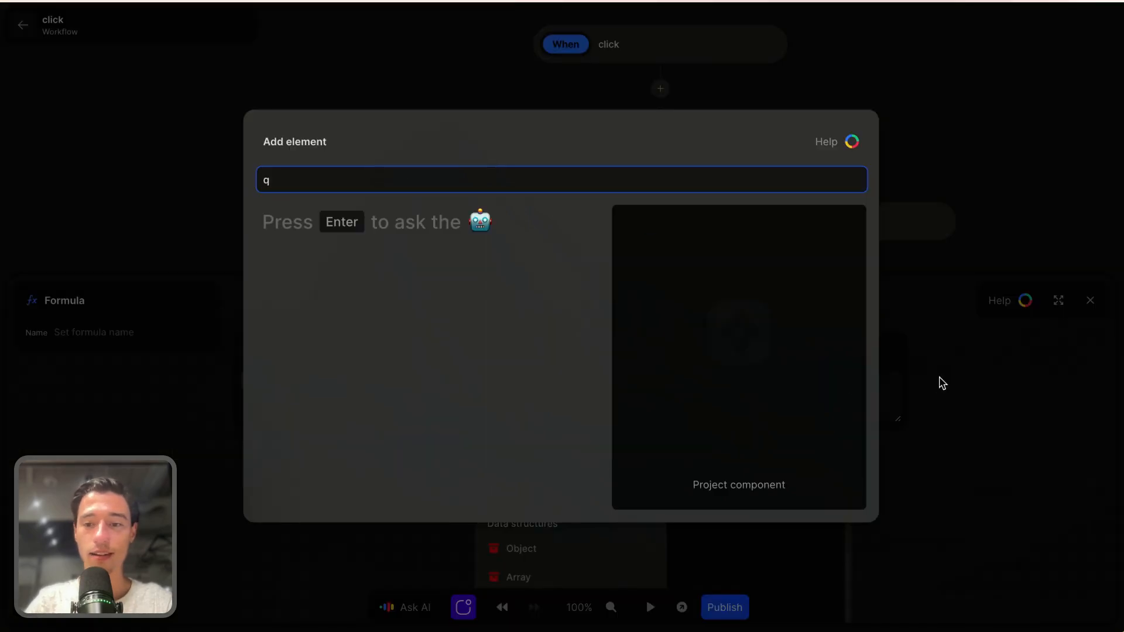
{"action": "left_click", "coordinate": [942, 384]}
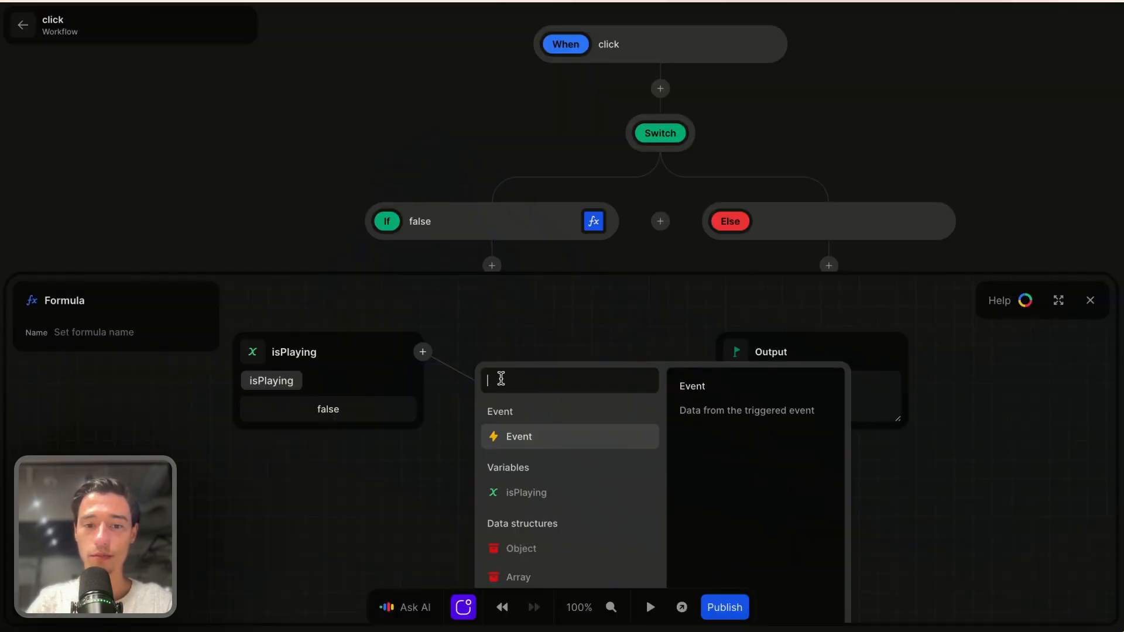
{"action": "type", "text": "eq"}
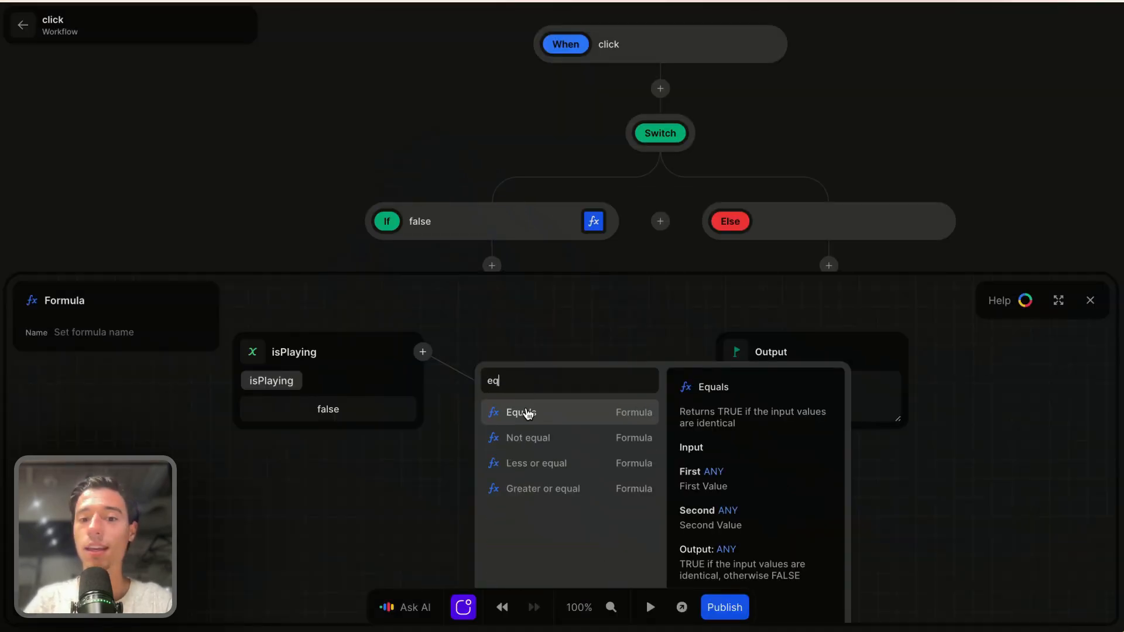
{"action": "left_click", "coordinate": [526, 411]}
Set the second value of the Equals function to true.
{"action": "left_click", "coordinate": [548, 424]}
{"action": "type", "text": "truw"}
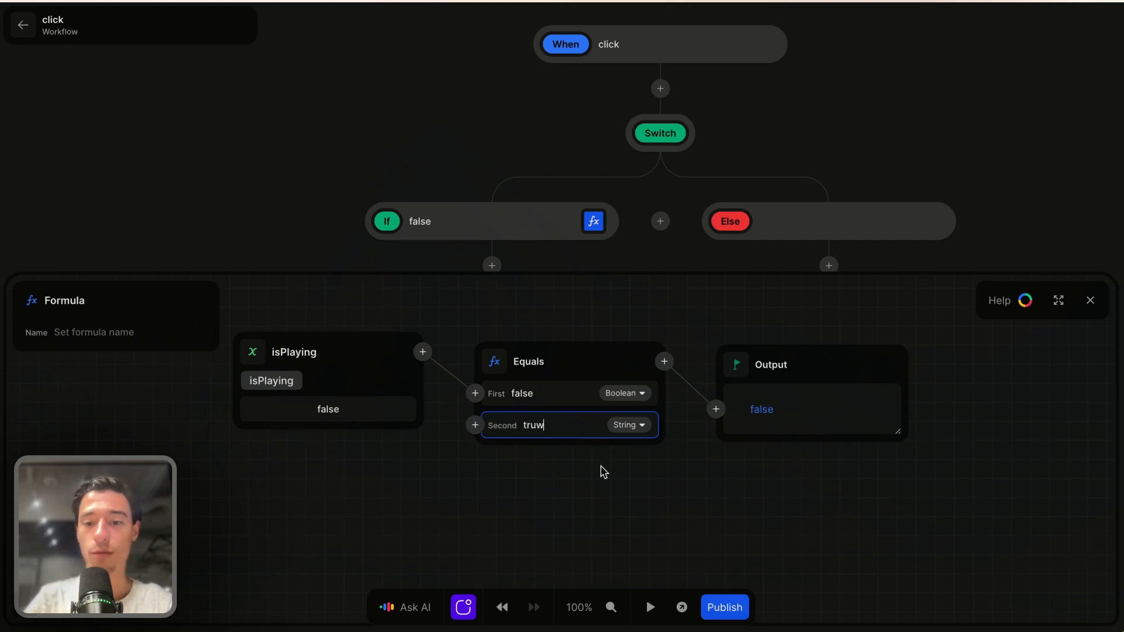
{"action": "left_click", "coordinate": [602, 467]}
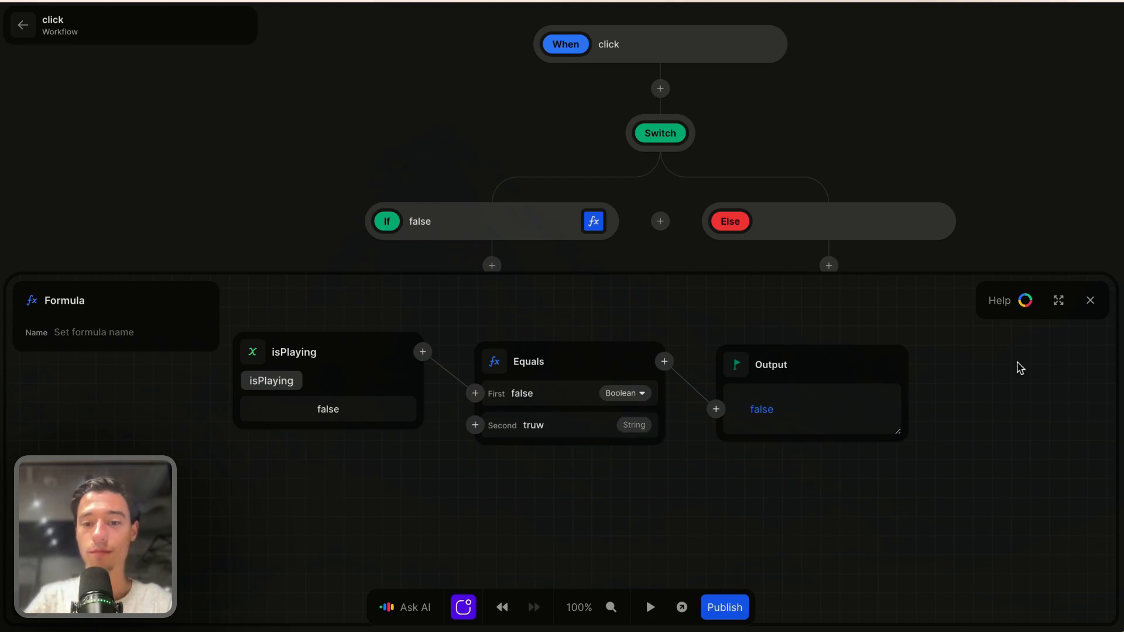
{"action": "double_click", "coordinate": [569, 427]}
{"action": "key", "text": "BackSpace"}
{"action": "type", "text": "tr"}
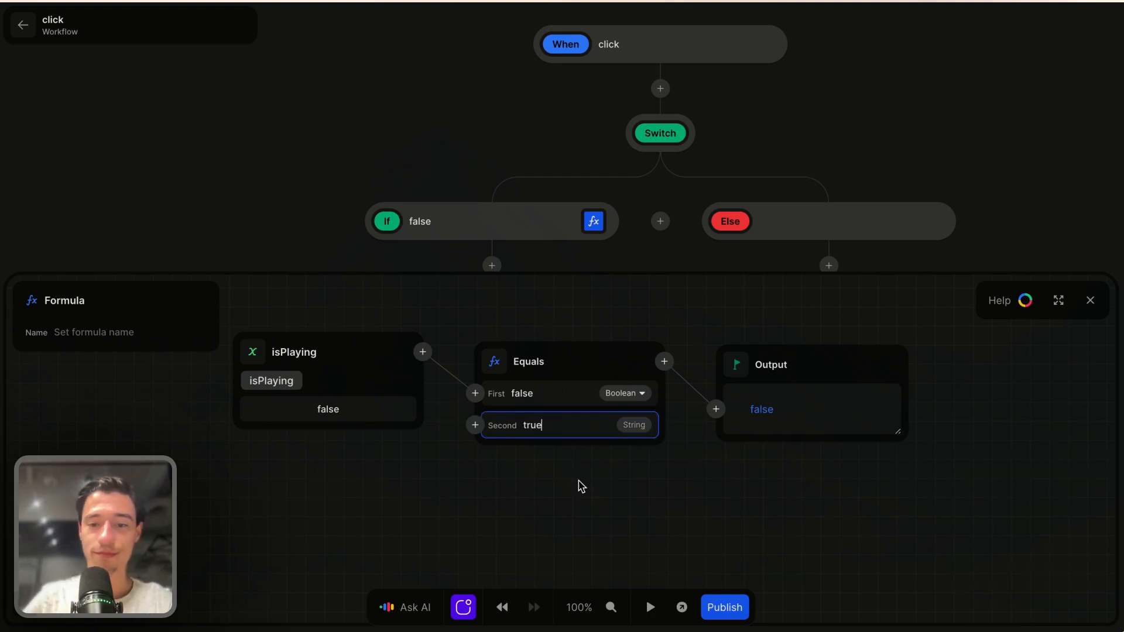
{"action": "left_click", "coordinate": [581, 487]}
Set the second value of the Equals function to false and close the condition formula.
{"action": "double_click", "coordinate": [570, 423]}
{"action": "key", "text": "BackSpace"}
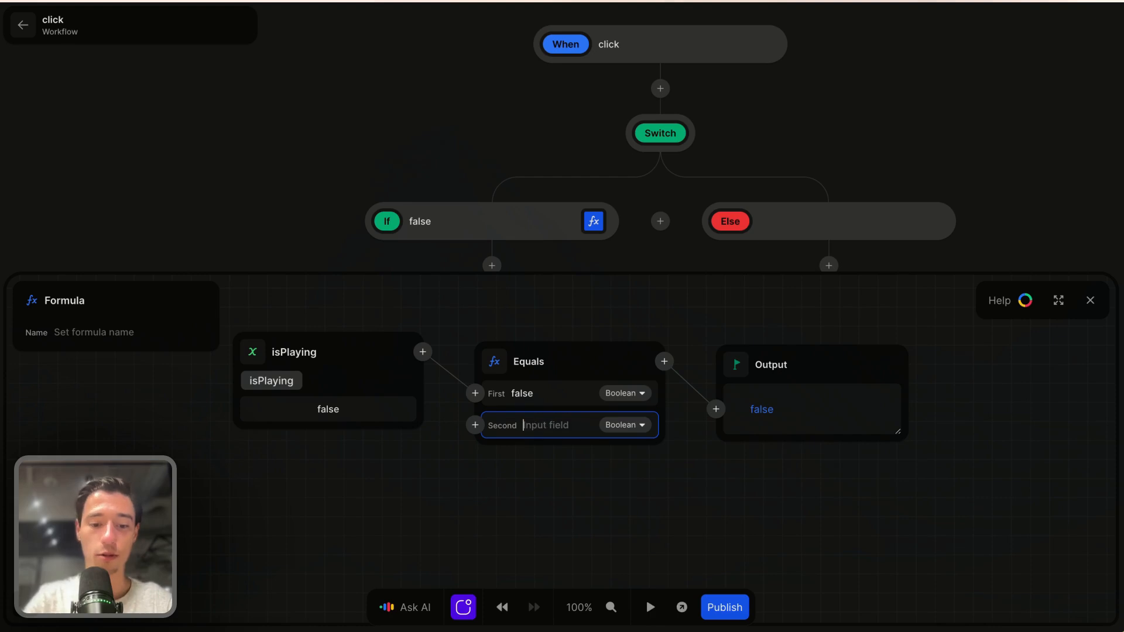
{"action": "type", "text": "faks"}
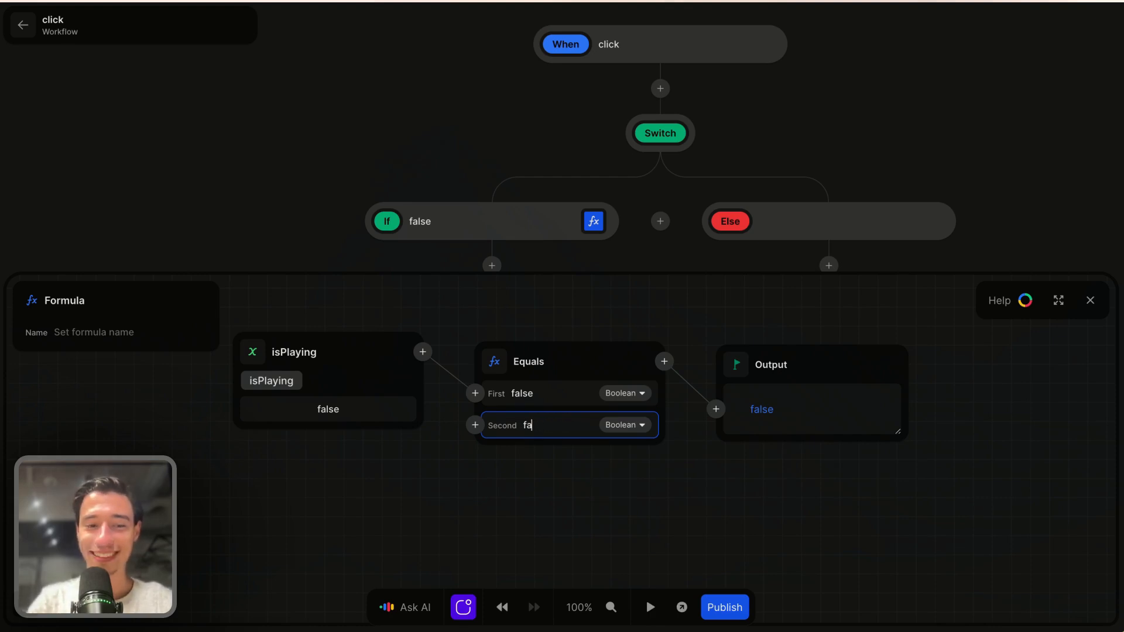
{"action": "left_click", "coordinate": [600, 515]}
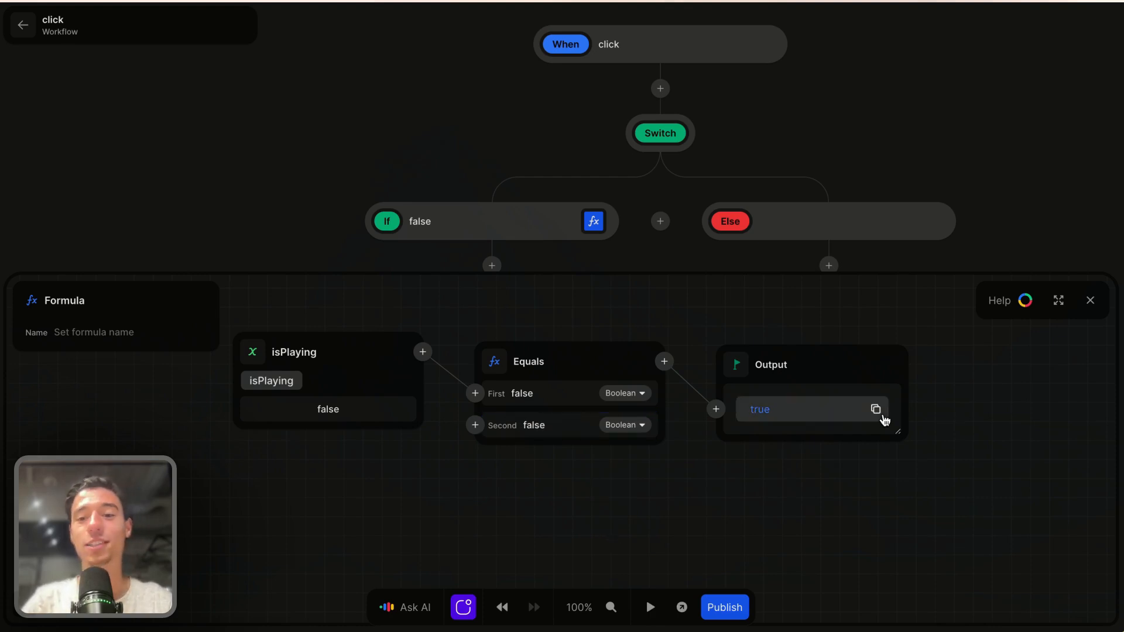
{"action": "left_click", "coordinate": [1093, 301]}
Add a Set isPlaying action to the If branch and clear the default event formula from its value.
{"action": "left_click", "coordinate": [492, 266]}
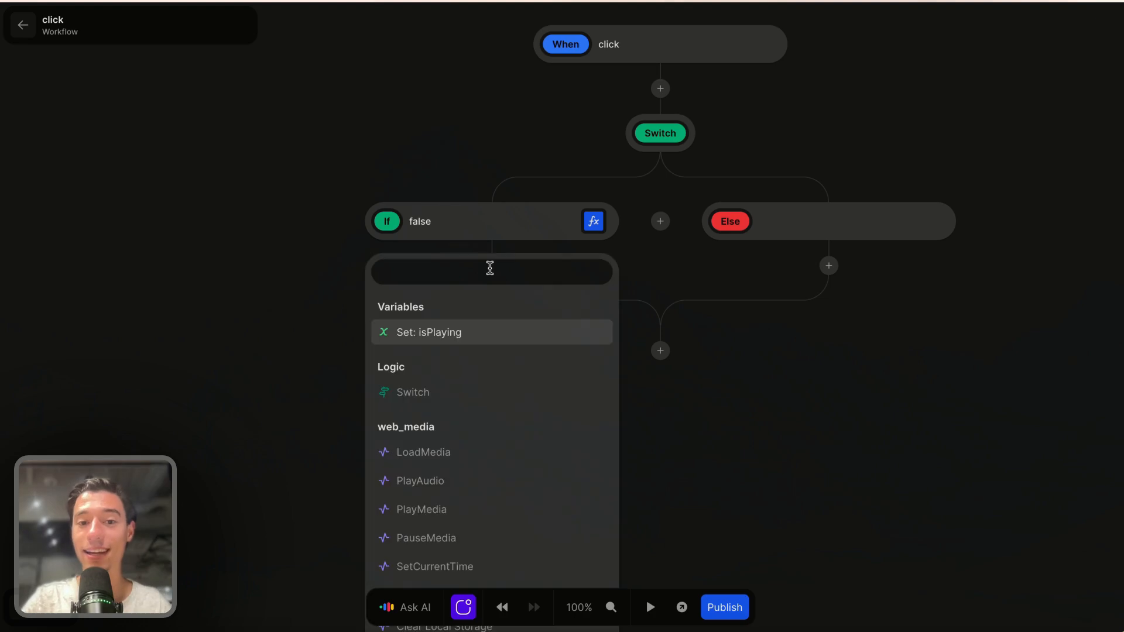
{"action": "left_click", "coordinate": [448, 332]}
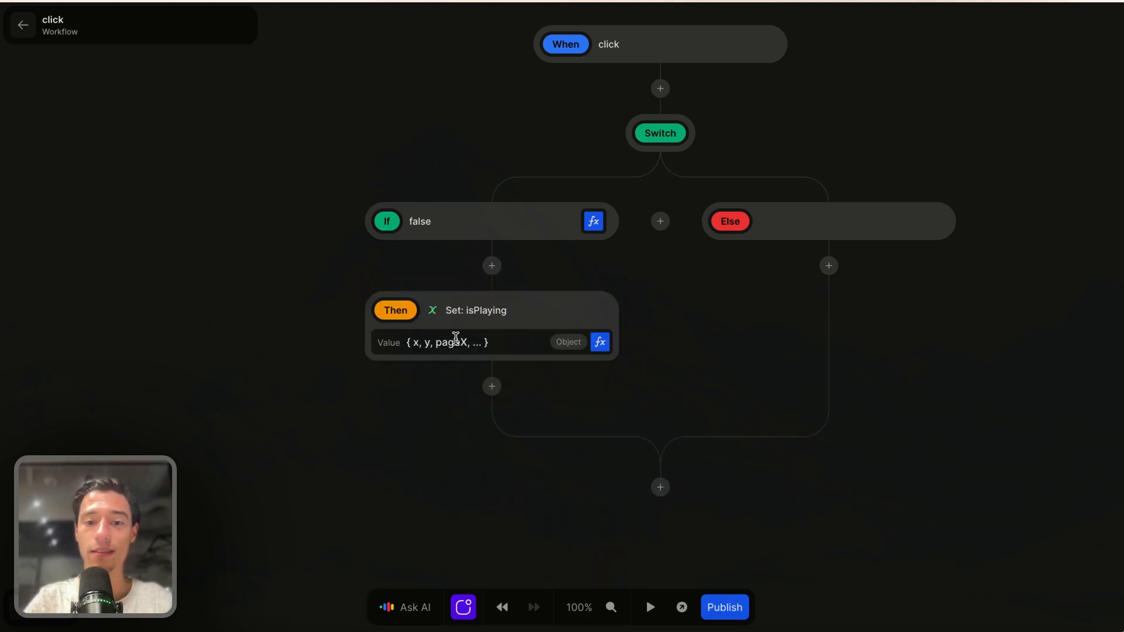
{"action": "left_click", "coordinate": [601, 342]}
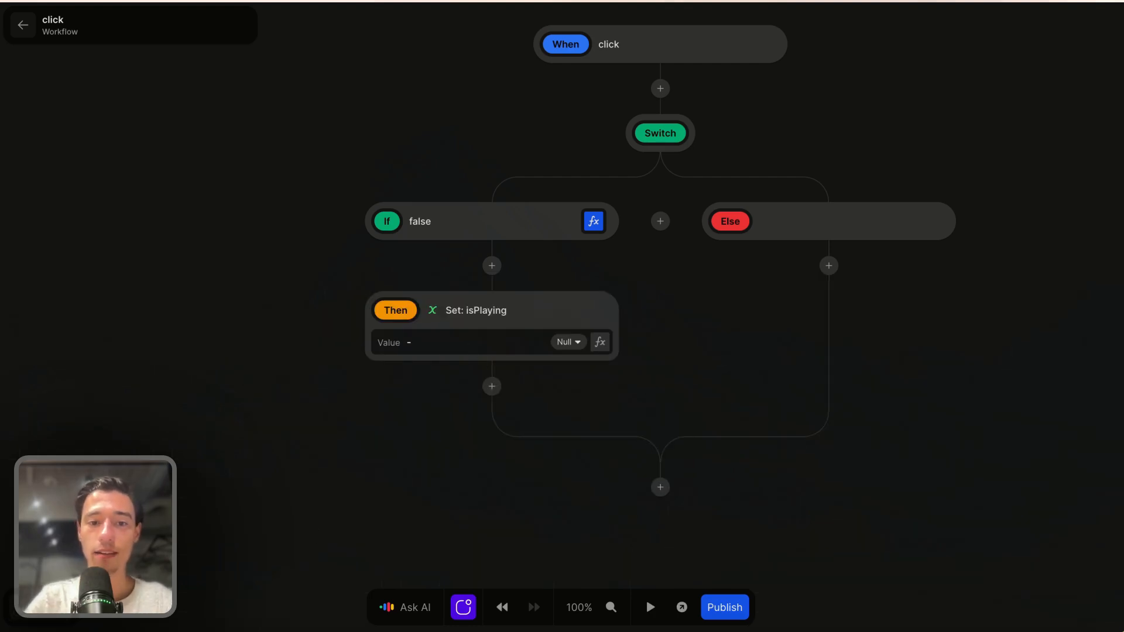
Set the If branch's isPlaying value to true and review the If condition's formula.
{"action": "left_click", "coordinate": [600, 342]}
{"action": "left_click", "coordinate": [373, 365]}
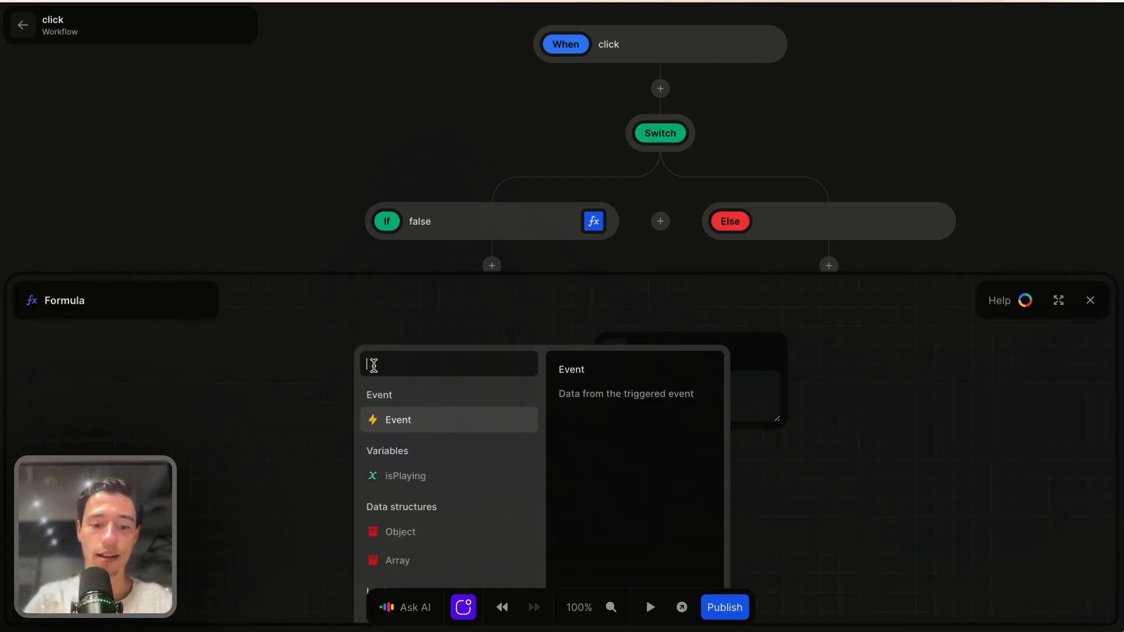
{"action": "type", "text": "tr"}
{"action": "key", "text": "Return"}
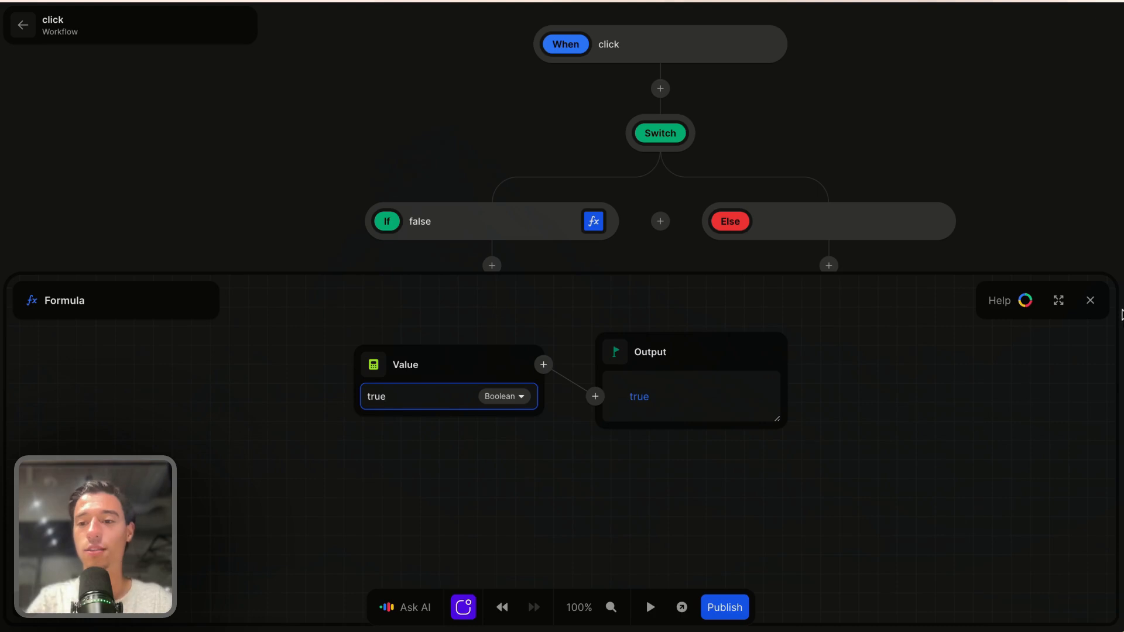
{"action": "left_click", "coordinate": [1090, 301]}
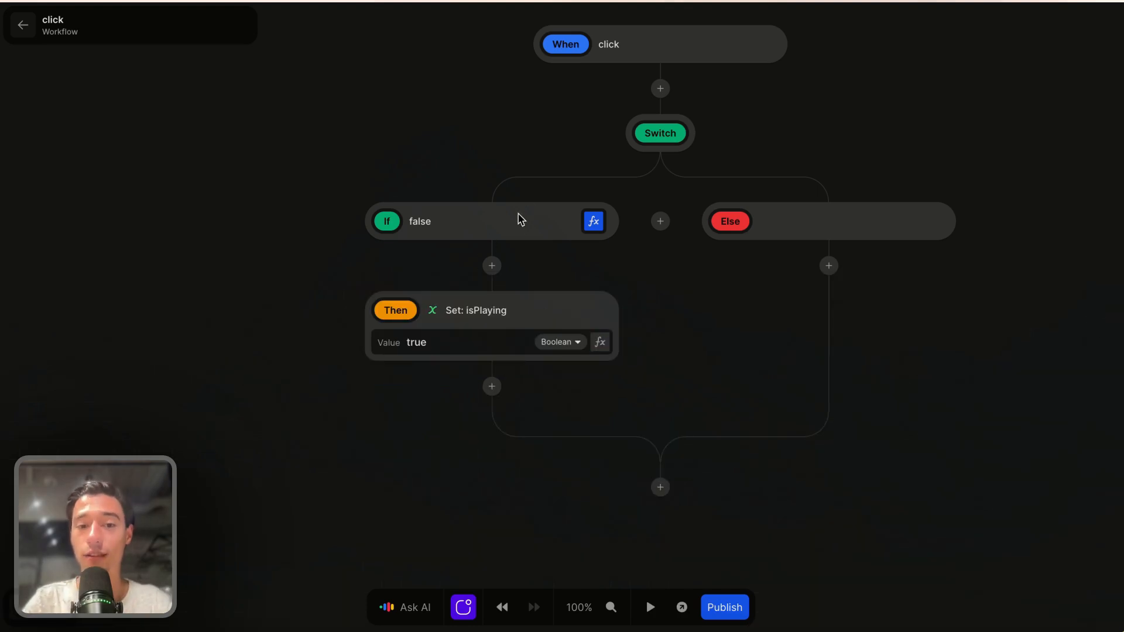
{"action": "left_click", "coordinate": [593, 222]}
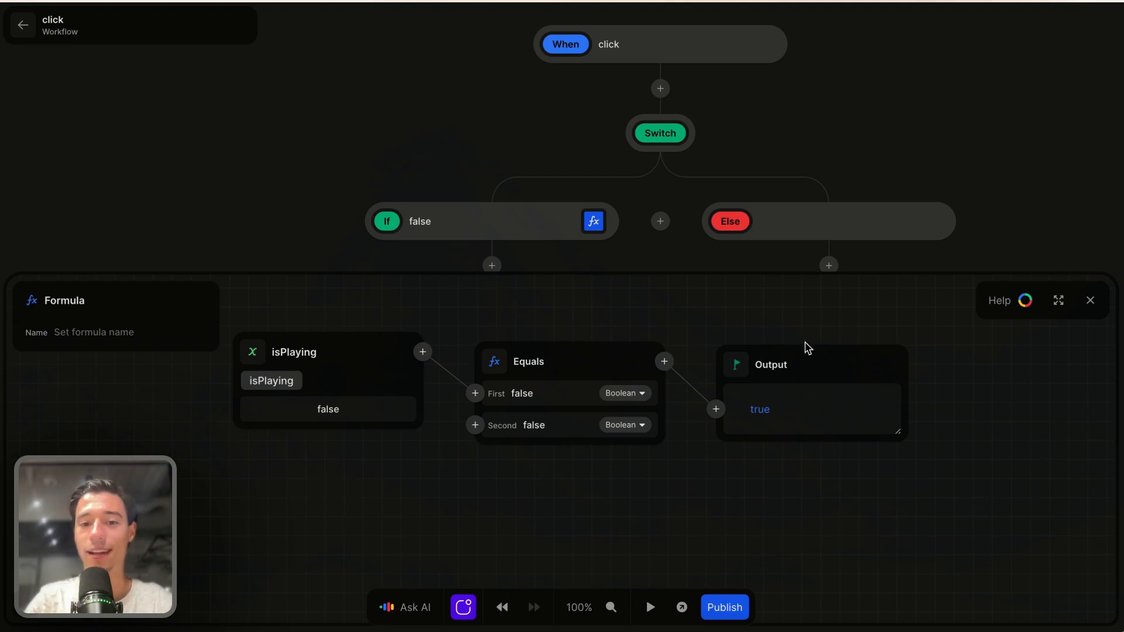
{"action": "left_click", "coordinate": [1090, 300]}
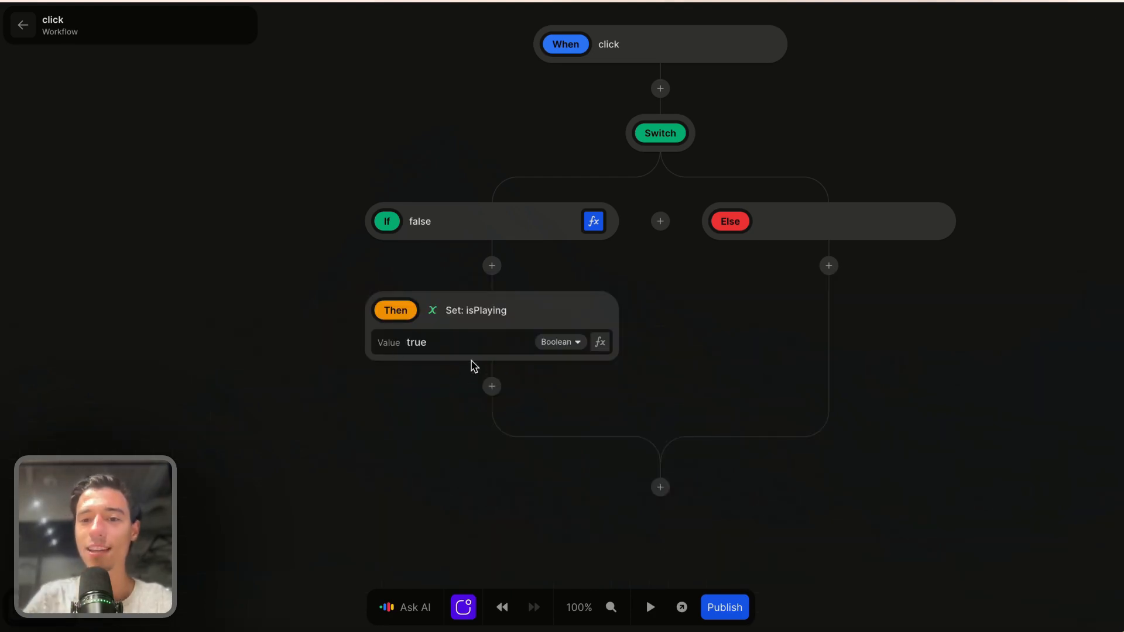
Add a Set isPlaying action to the Else branch and set its value to false.
{"action": "left_click", "coordinate": [829, 265]}
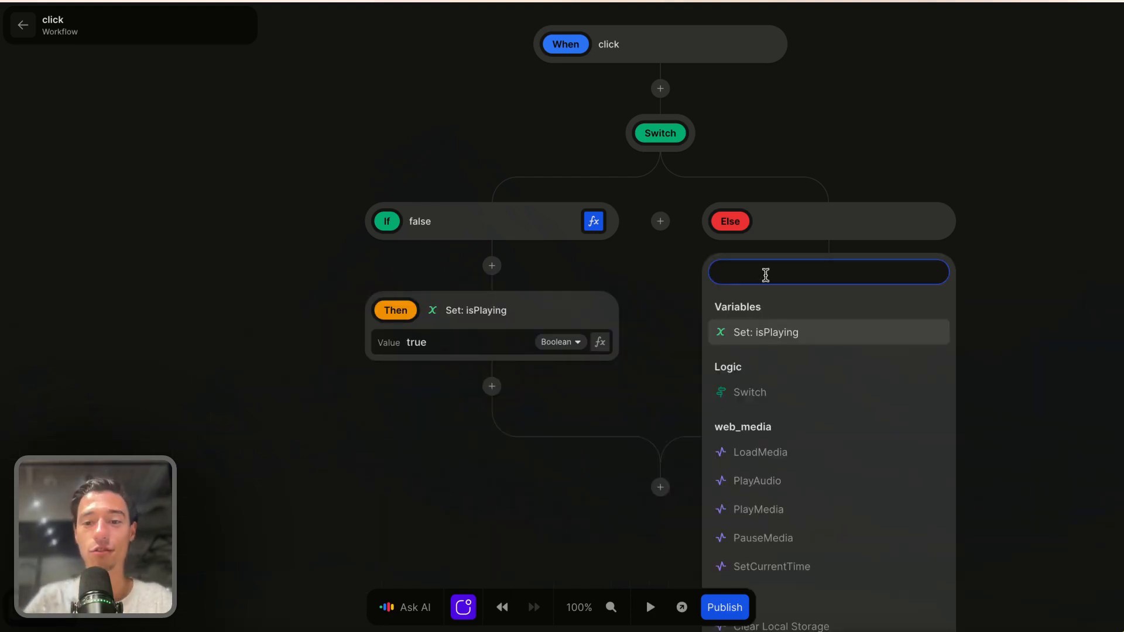
{"action": "left_click", "coordinate": [779, 332]}
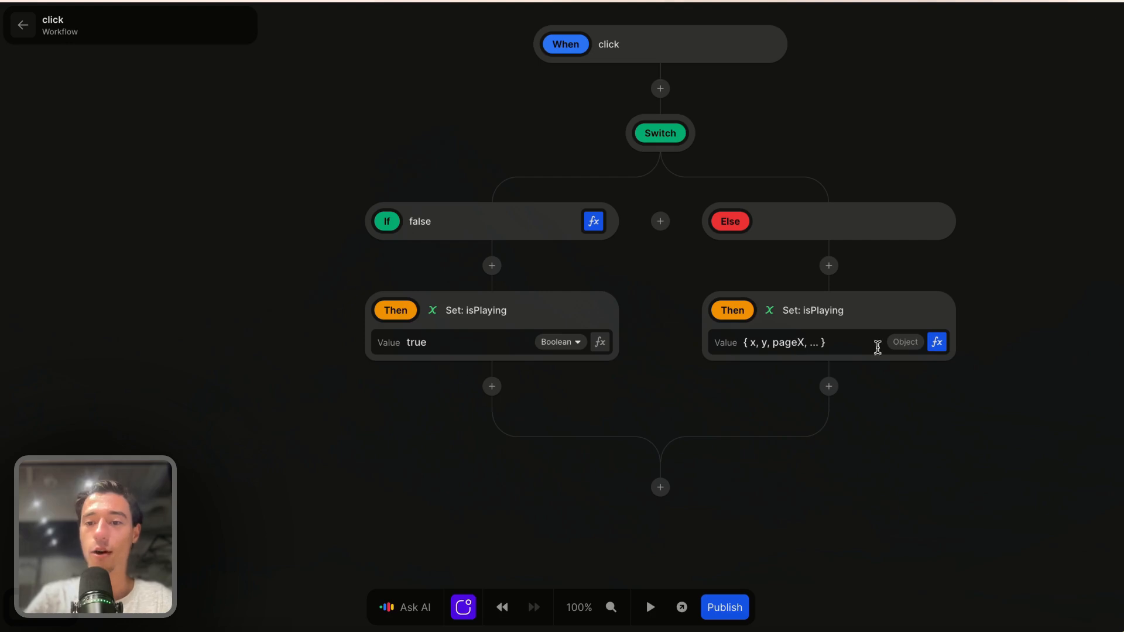
{"action": "left_click", "coordinate": [937, 342]}
{"action": "left_click", "coordinate": [375, 350]}
{"action": "type", "text": "f"}
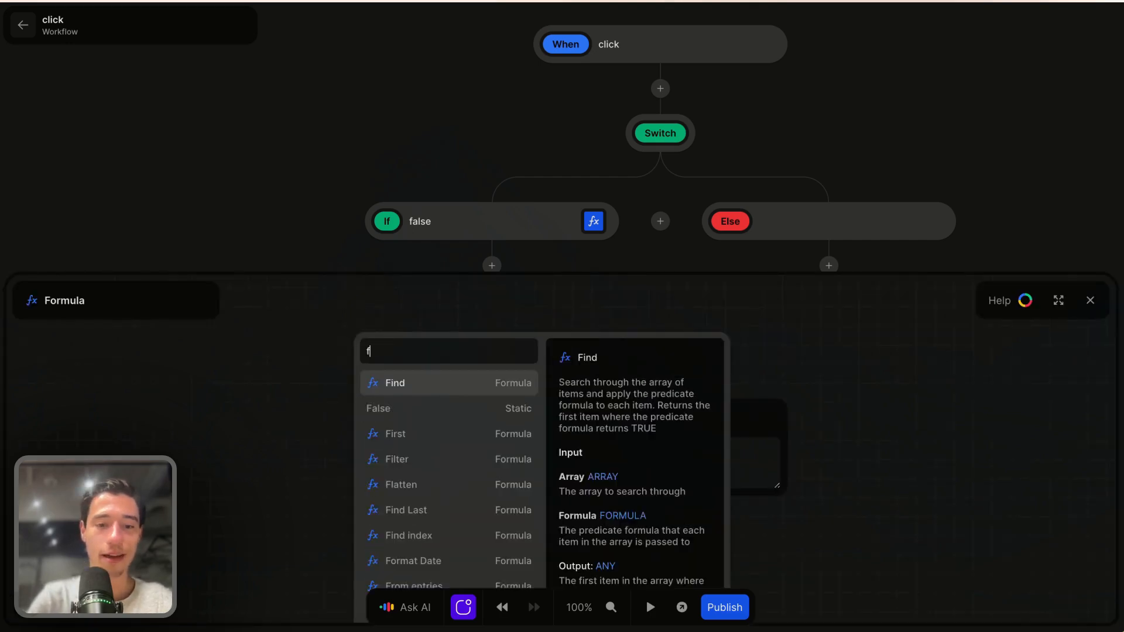
{"action": "type", "text": "a"}
{"action": "left_click", "coordinate": [396, 386]}
{"action": "left_click", "coordinate": [1090, 300]}
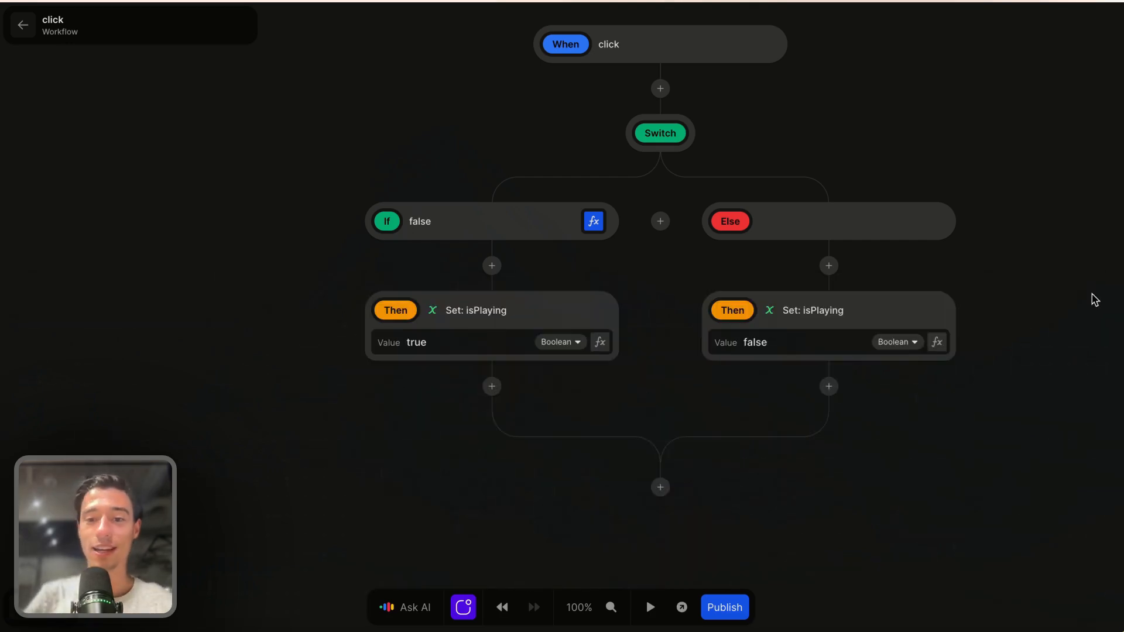
Leave the click workflow and bind the button's text to the isPlaying variable with a formula.
{"action": "left_click", "coordinate": [10, 23]}
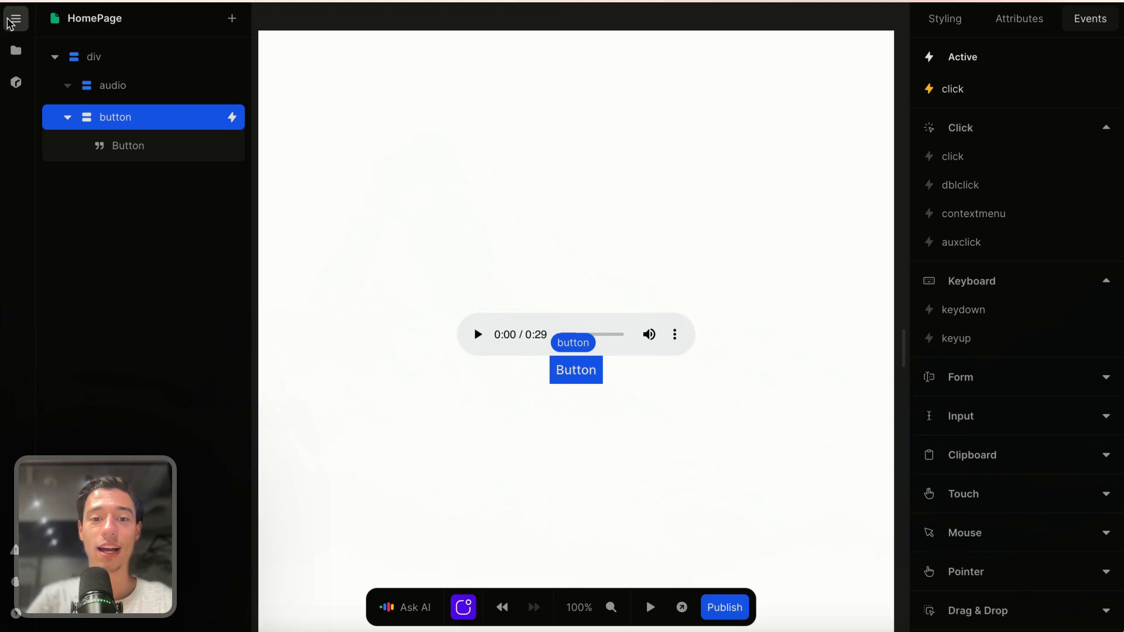
{"action": "double_click", "coordinate": [587, 370]}
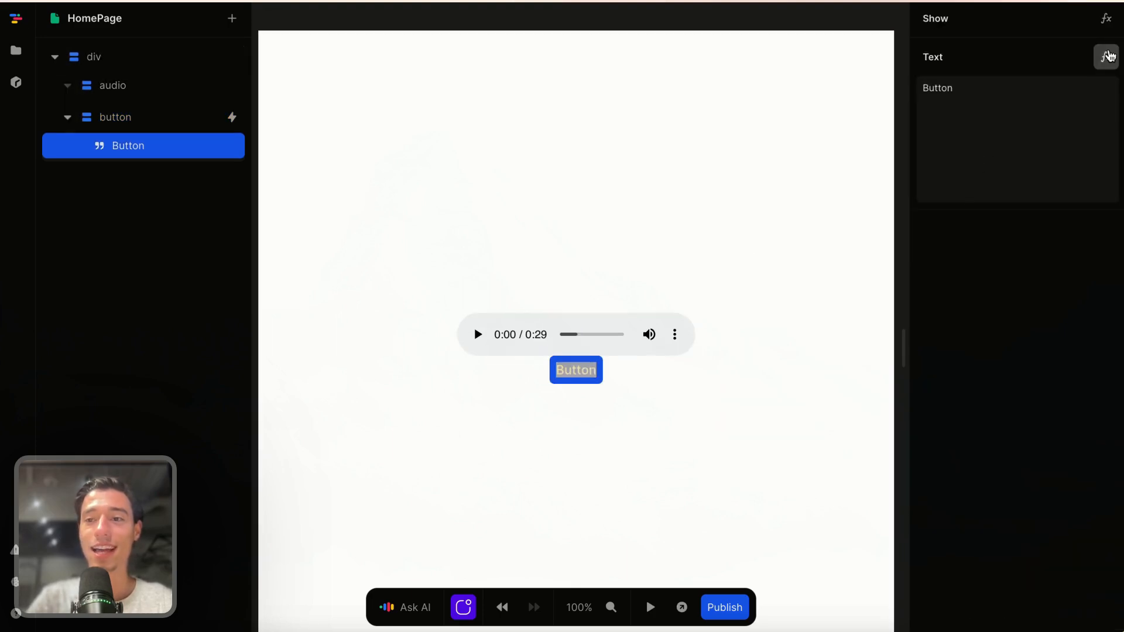
{"action": "left_click", "coordinate": [1104, 57]}
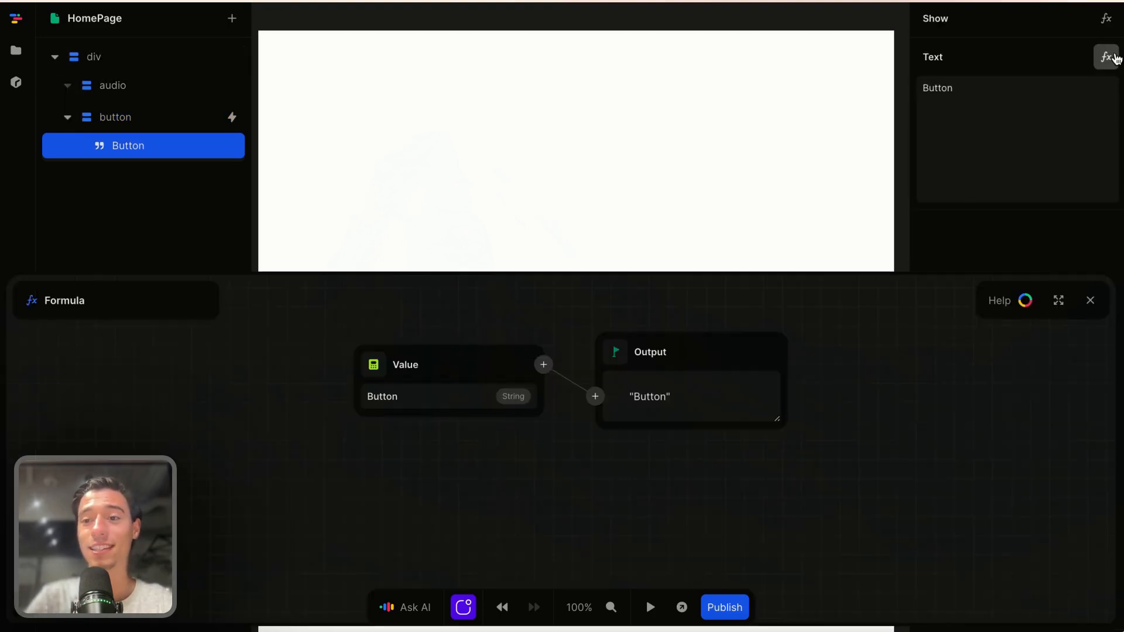
{"action": "left_click", "coordinate": [392, 360]}
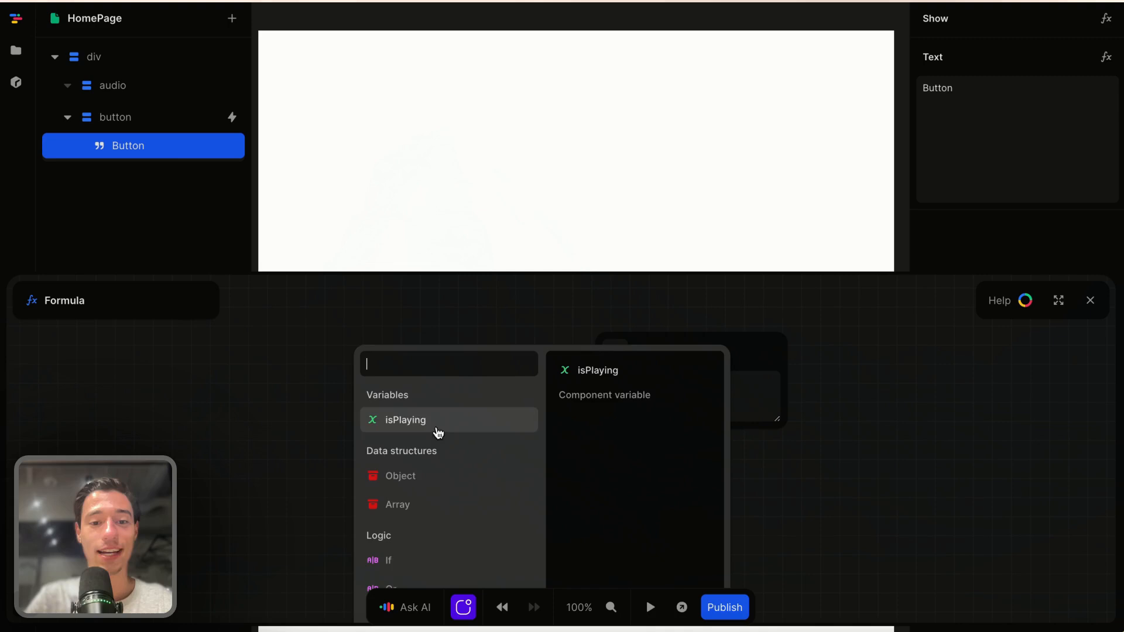
{"action": "left_click", "coordinate": [389, 425]}
{"action": "left_click", "coordinate": [1090, 300]}
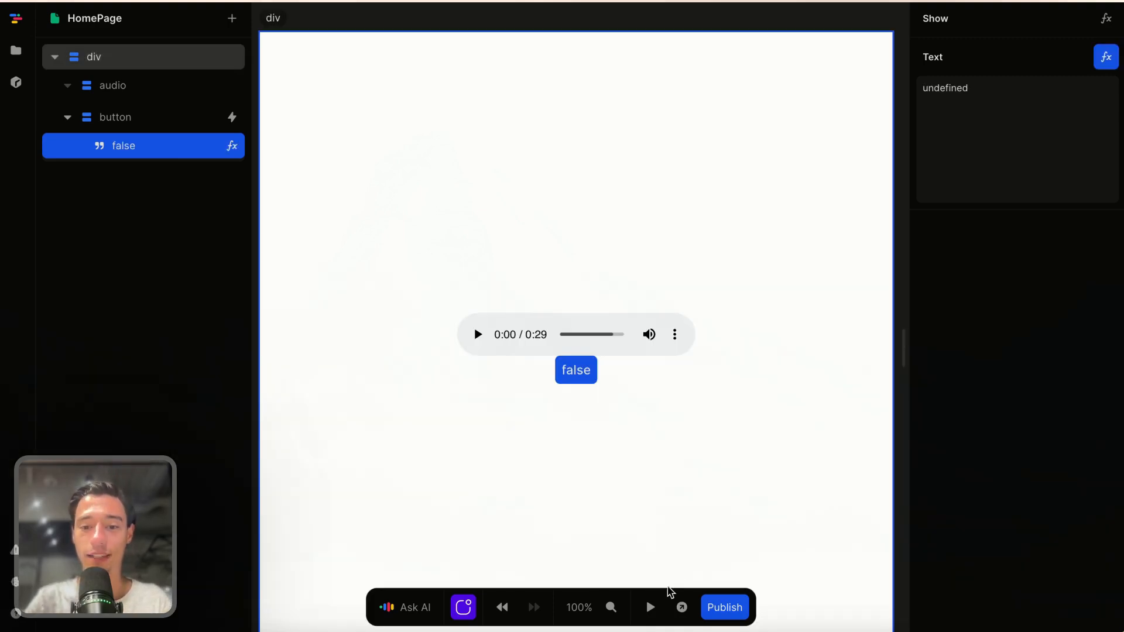
Test the page in preview by toggling the button several times, and exit the preview.
{"action": "left_click", "coordinate": [650, 607]}
{"action": "left_click", "coordinate": [574, 374]}
{"action": "left_click", "coordinate": [583, 366]}
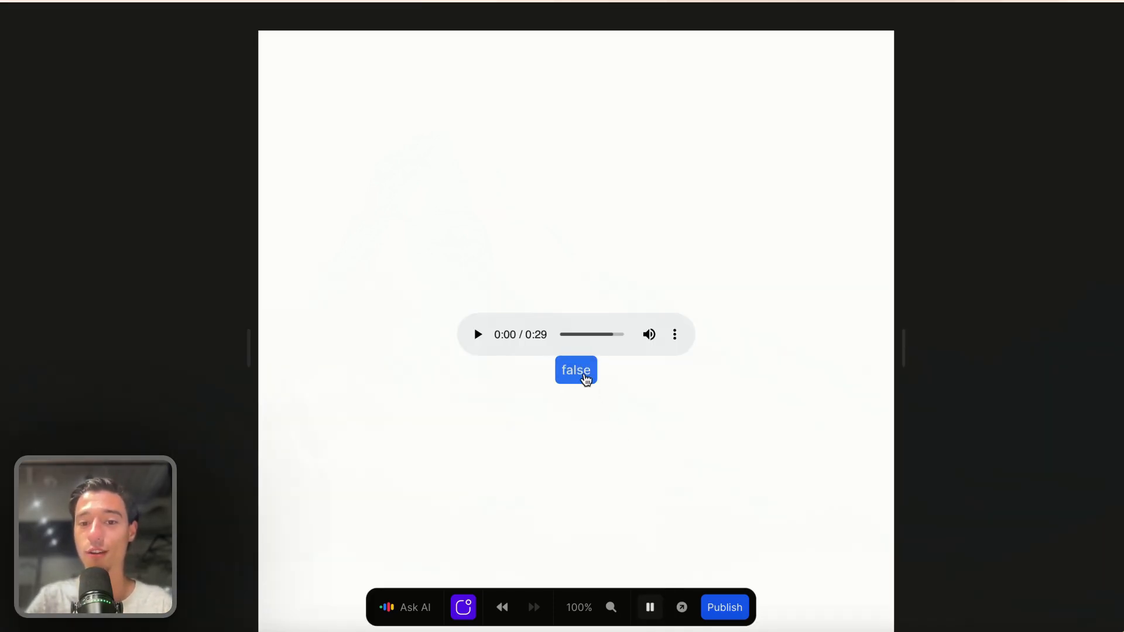
{"action": "left_click", "coordinate": [584, 377]}
{"action": "left_click", "coordinate": [576, 370]}
{"action": "left_click", "coordinate": [570, 365]}
{"action": "left_click", "coordinate": [573, 369]}
{"action": "left_click", "coordinate": [573, 369]}
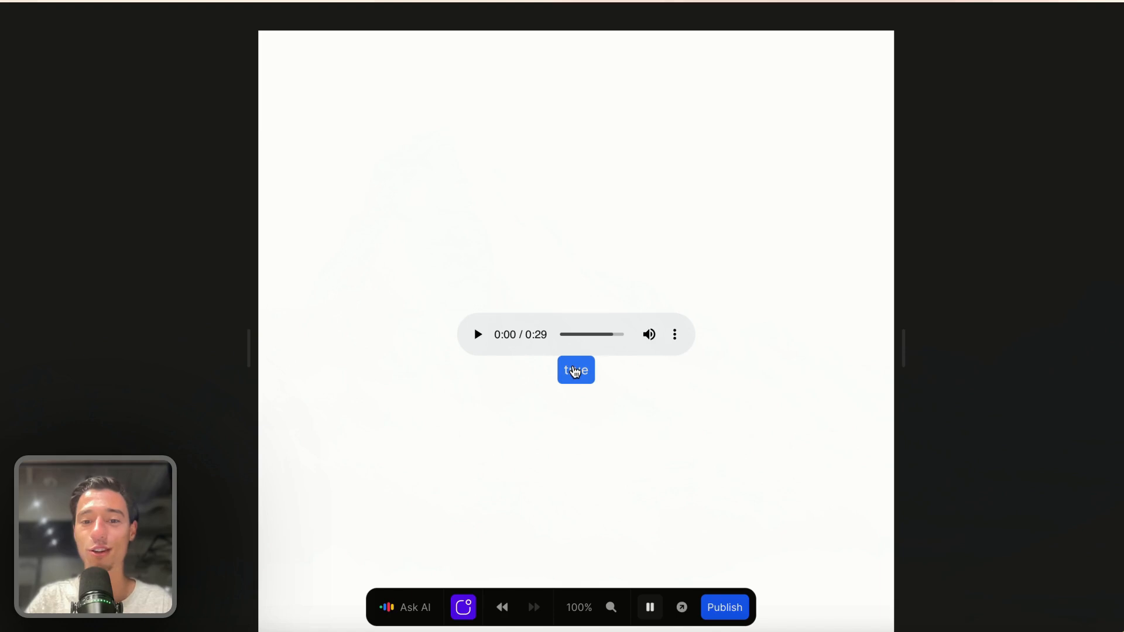
{"action": "left_click", "coordinate": [574, 371]}
{"action": "left_click", "coordinate": [576, 372]}
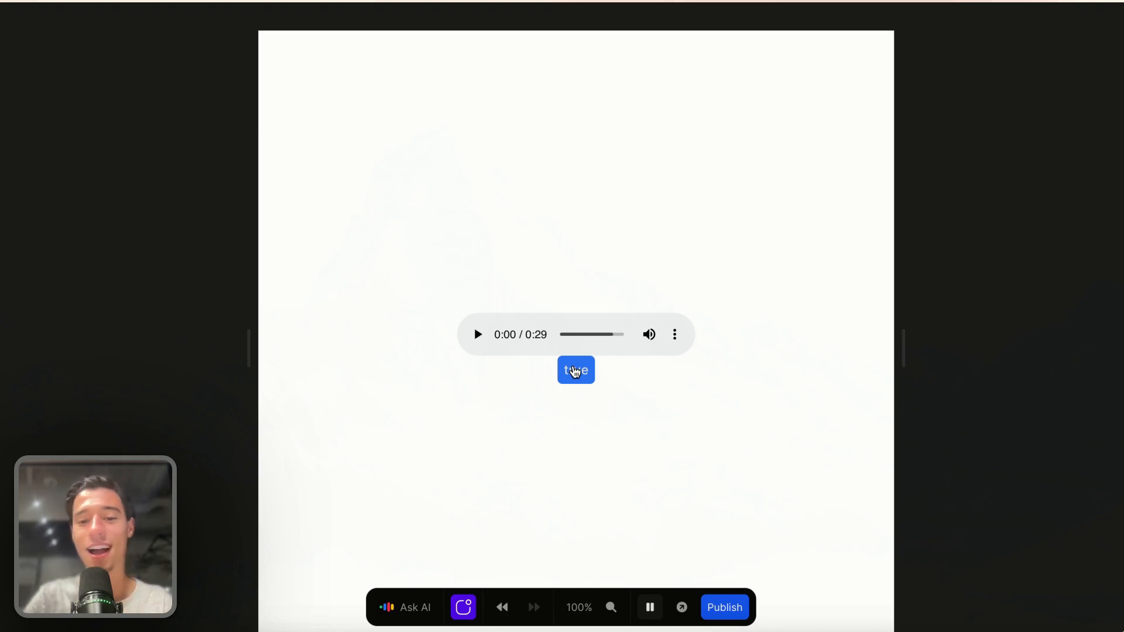
{"action": "left_click", "coordinate": [650, 607]}
With the button selected, switch to the Relume icon library, search for play and copy the 24px play arrow icon for Figma.
{"action": "left_click", "coordinate": [574, 378]}
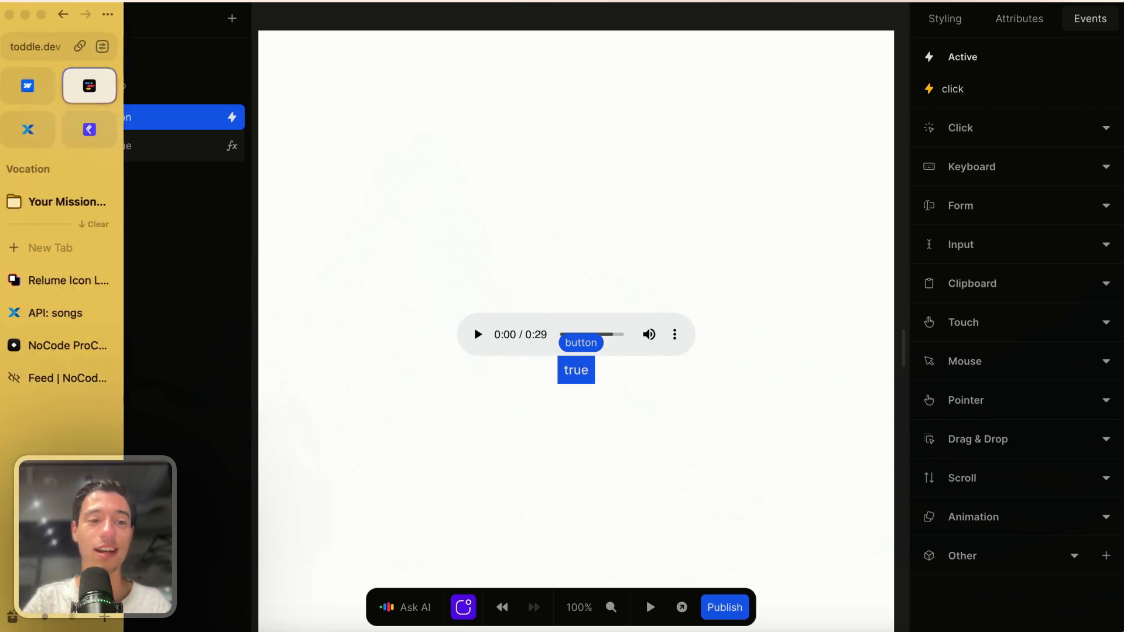
{"action": "left_click", "coordinate": [54, 282]}
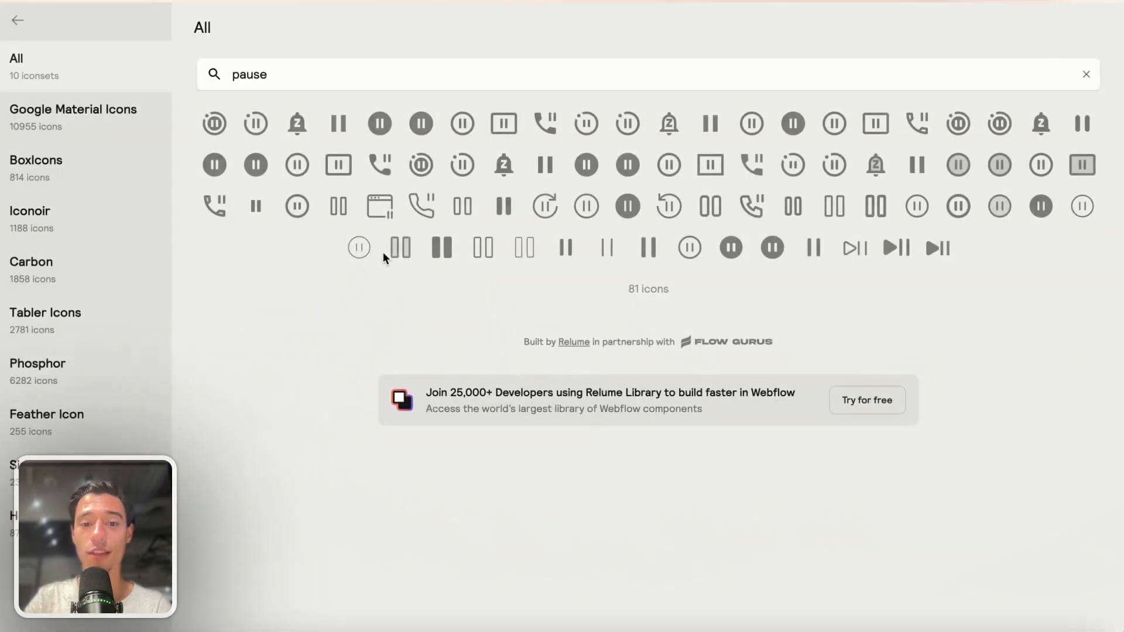
{"action": "left_click", "coordinate": [339, 123]}
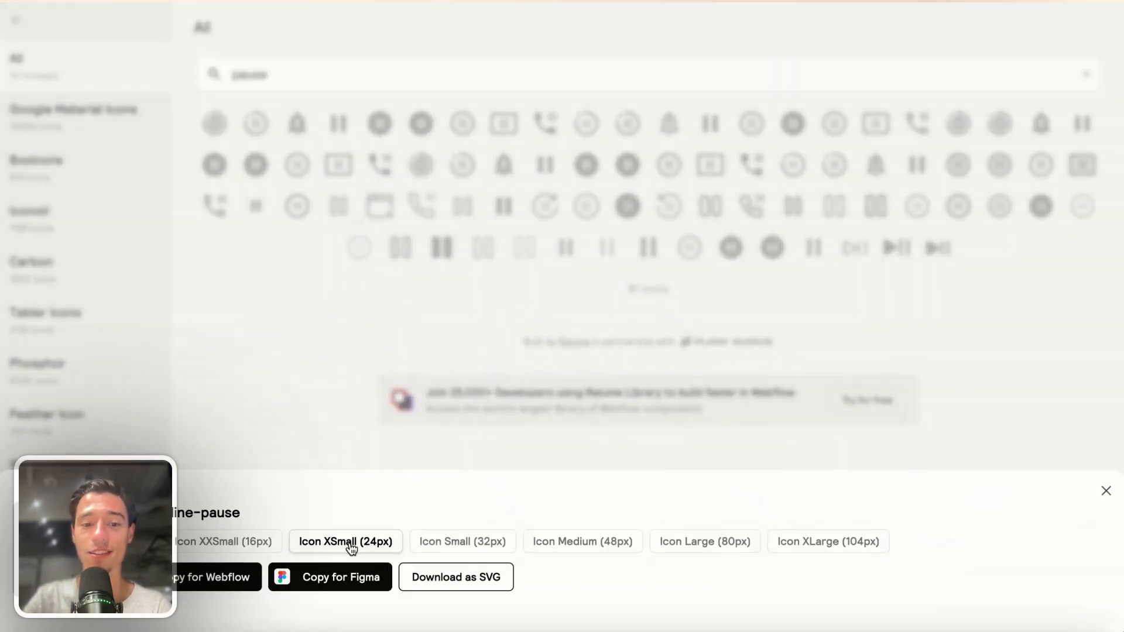
{"action": "left_click", "coordinate": [342, 409]}
{"action": "double_click", "coordinate": [281, 74]}
{"action": "type", "text": "pl"}
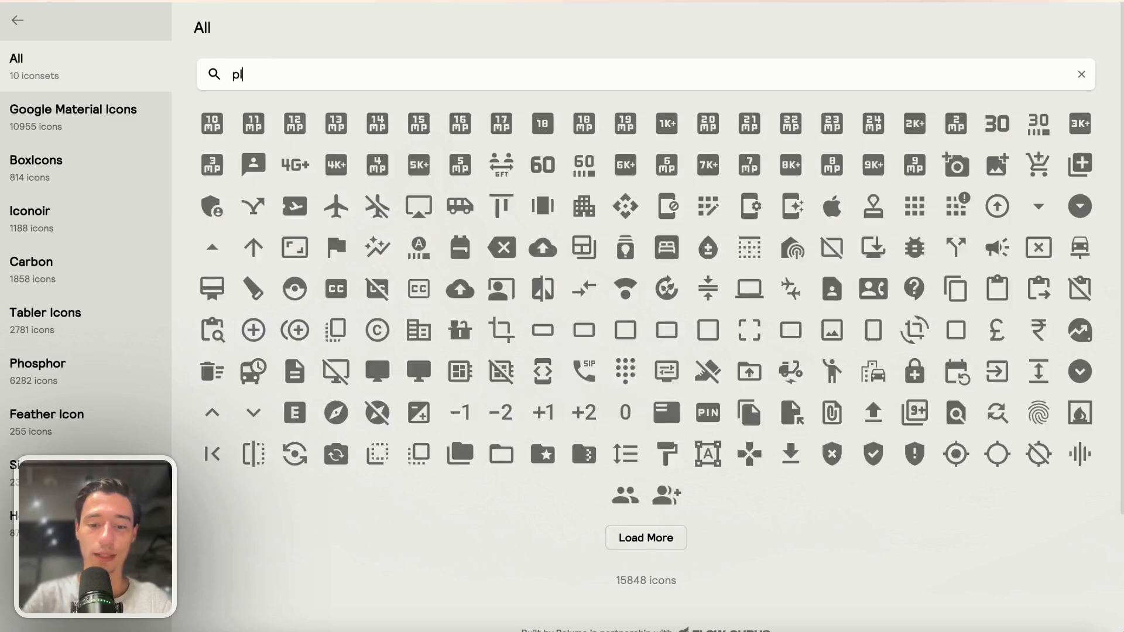
{"action": "type", "text": "ay"}
{"action": "left_click", "coordinate": [375, 116]}
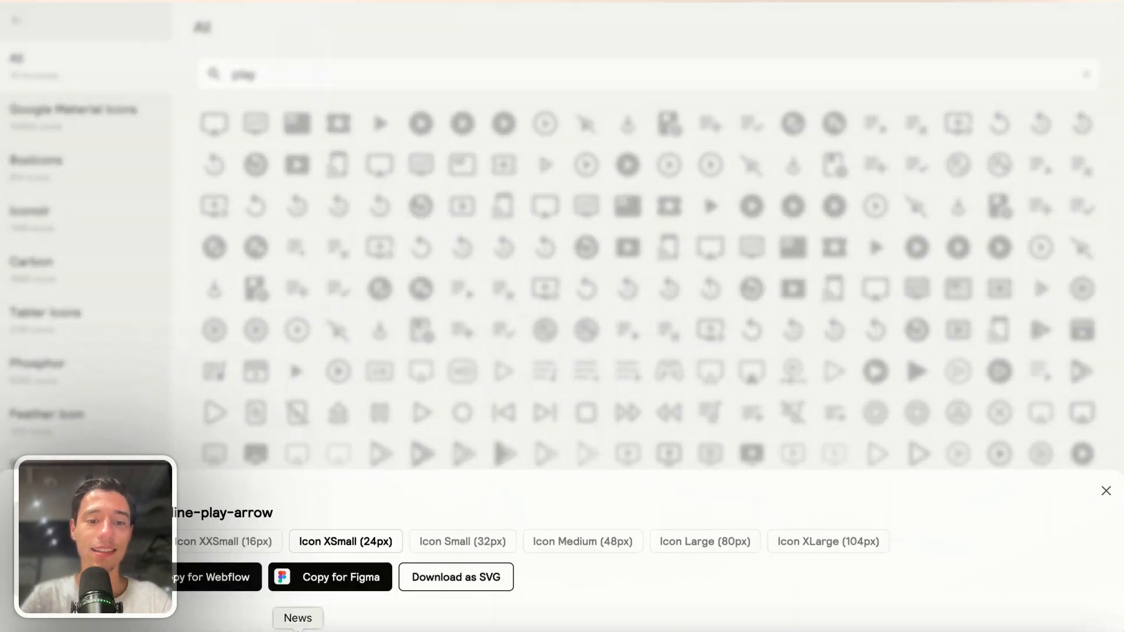
{"action": "left_click", "coordinate": [329, 578]}
Switch back to the toddle project, paste the play icon into the button and delete the button's text element.
{"action": "mouse_move", "coordinate": [18, 393]}
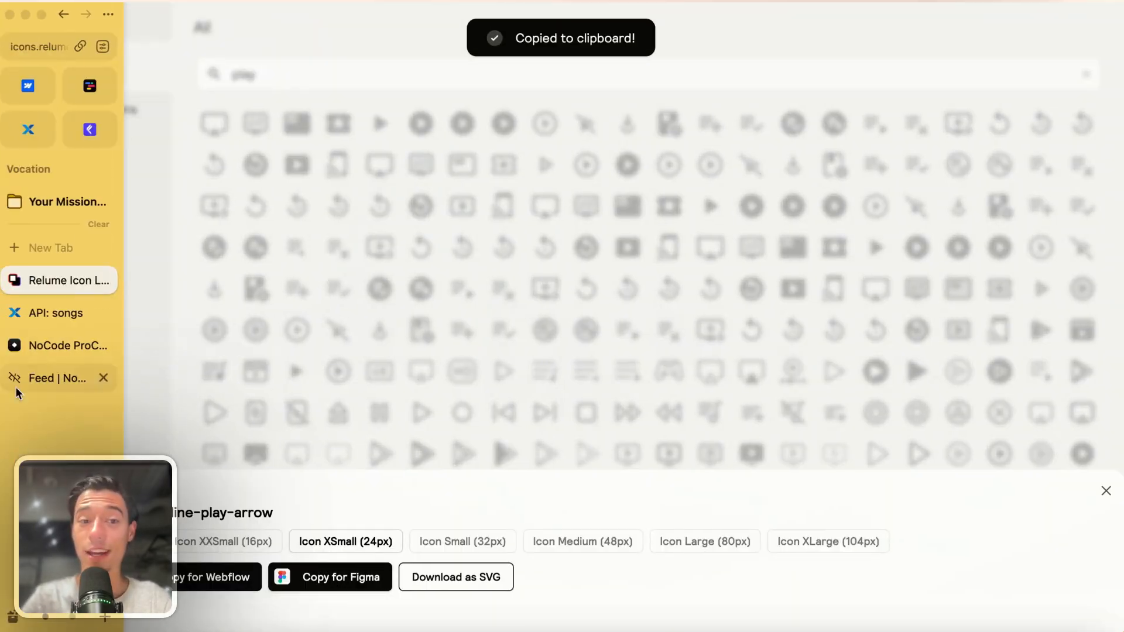
{"action": "left_click", "coordinate": [90, 87]}
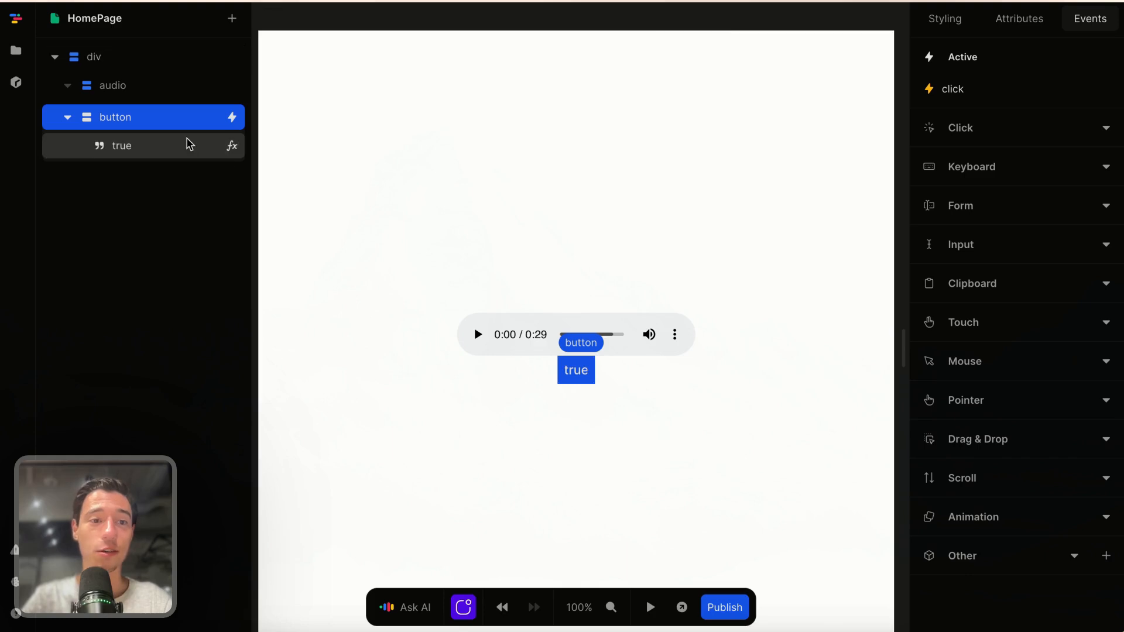
{"action": "key", "text": "ctrl+v"}
{"action": "left_click", "coordinate": [149, 146]}
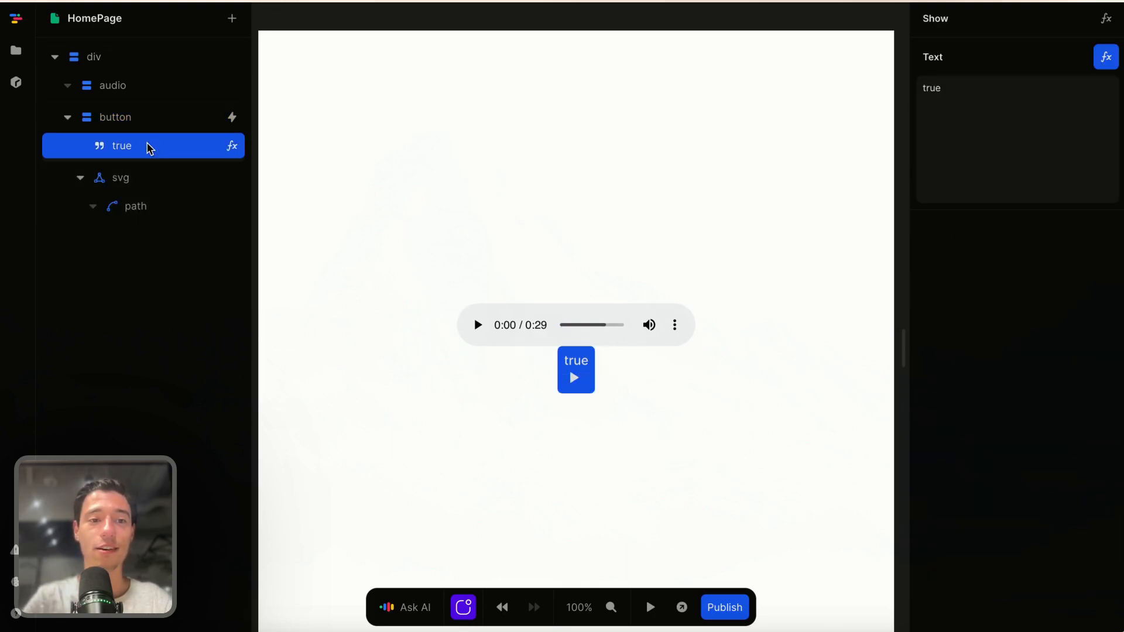
{"action": "key", "text": "Delete"}
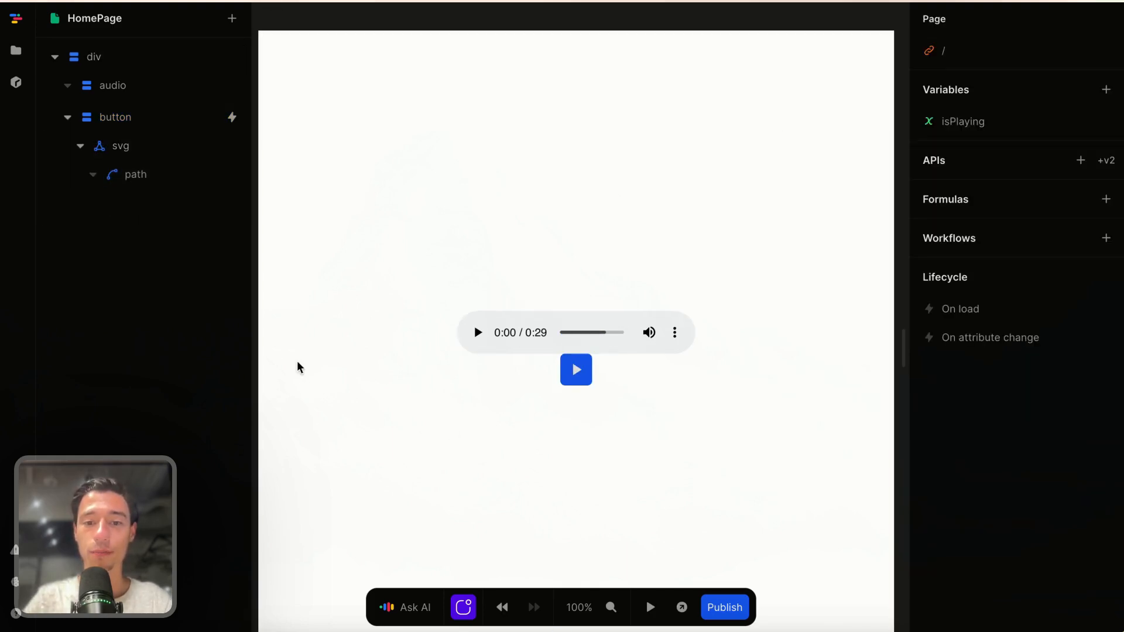
Give the button's svg icon a Show formula based on the isPlaying variable.
{"action": "left_click", "coordinate": [577, 370]}
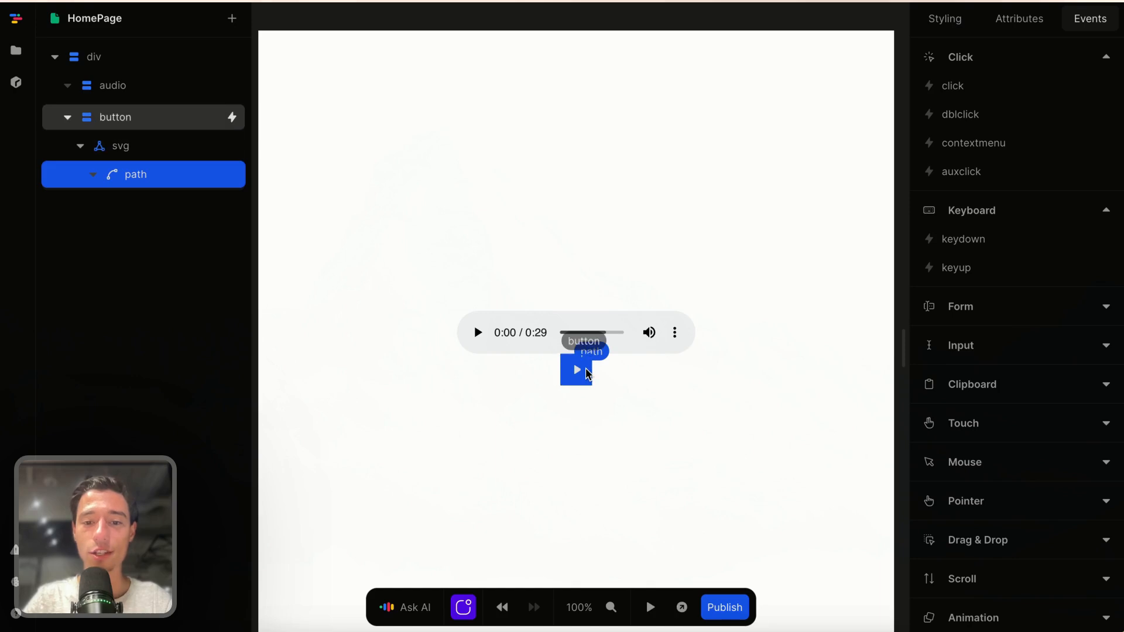
{"action": "left_click", "coordinate": [586, 373]}
{"action": "left_click", "coordinate": [586, 373]}
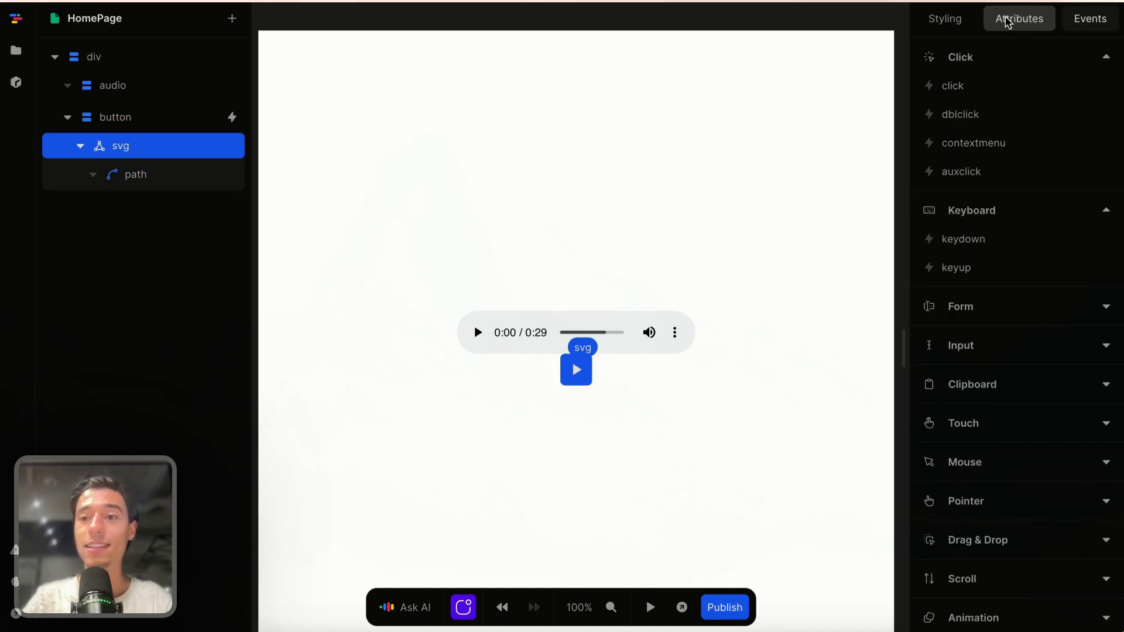
{"action": "left_click", "coordinate": [1012, 19]}
{"action": "left_click", "coordinate": [1104, 428]}
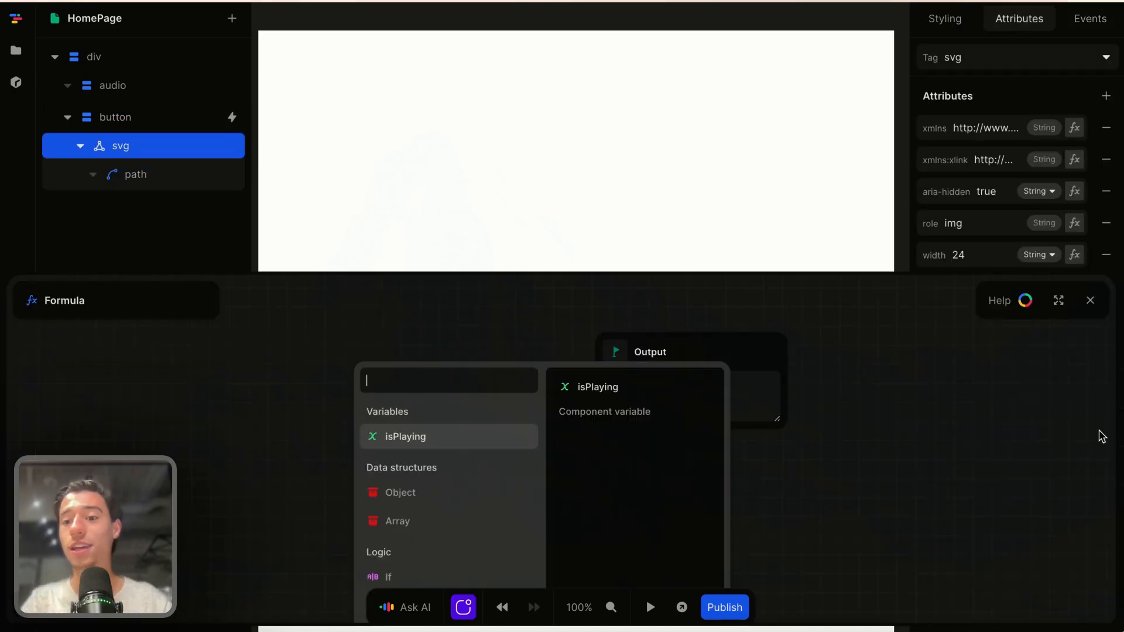
{"action": "left_click", "coordinate": [405, 439]}
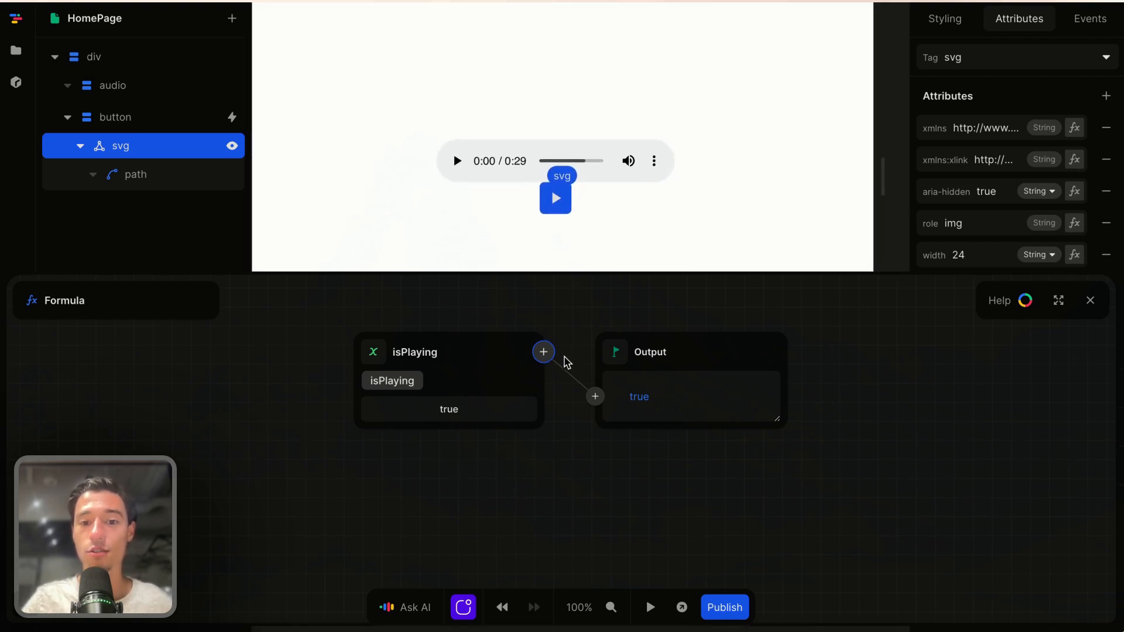
Feed isPlaying through a Not function in the svg's Show formula and close the formula.
{"action": "left_click", "coordinate": [543, 353]}
{"action": "type", "text": "not"}
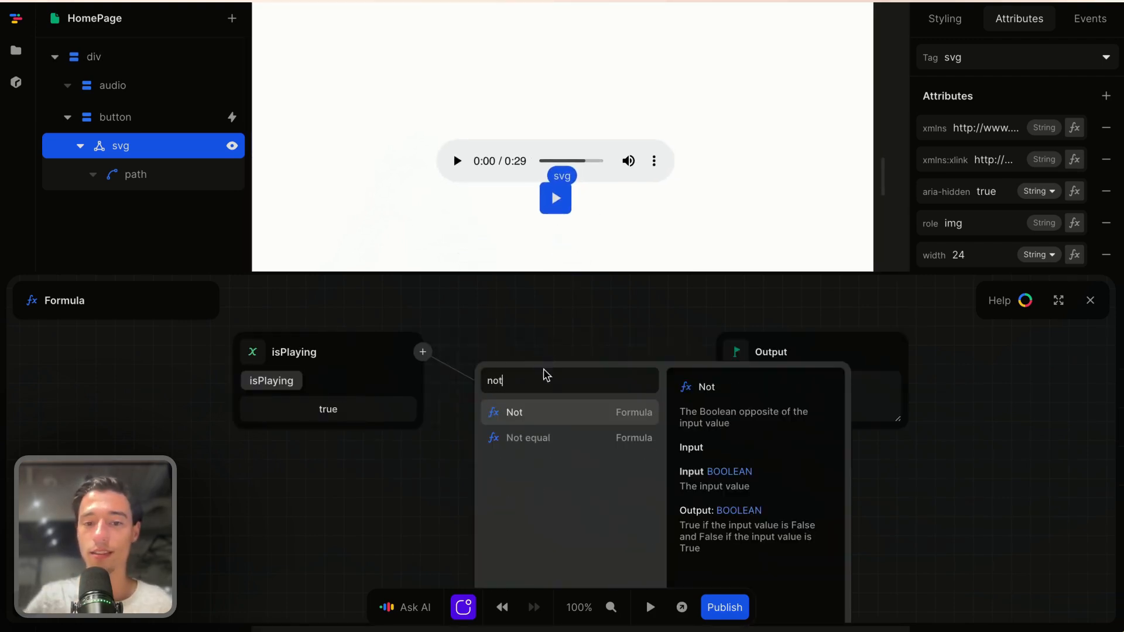
{"action": "left_click", "coordinate": [534, 414]}
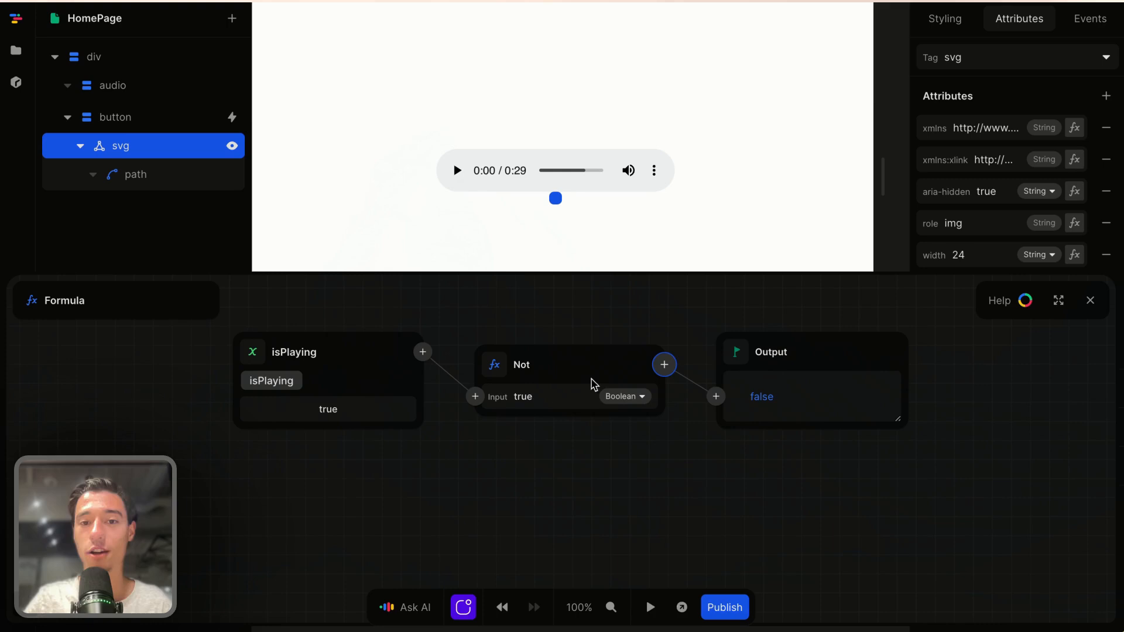
{"action": "left_click", "coordinate": [1090, 301]}
Test the play icon's visibility in preview by toggling the button, and exit the preview.
{"action": "left_click", "coordinate": [650, 607]}
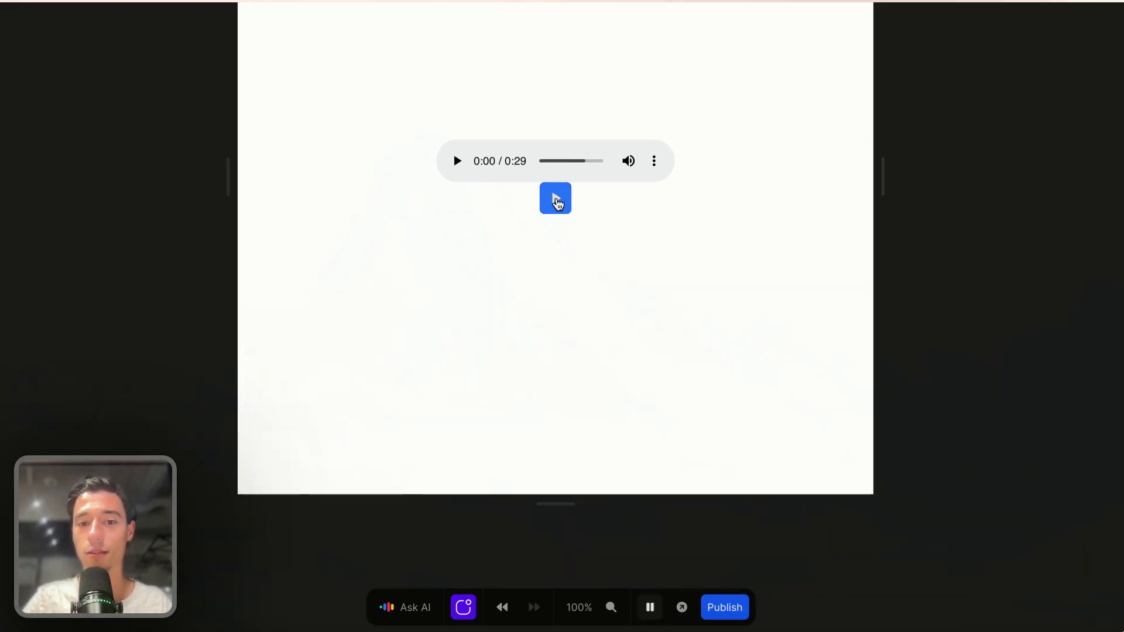
{"action": "left_click", "coordinate": [563, 202]}
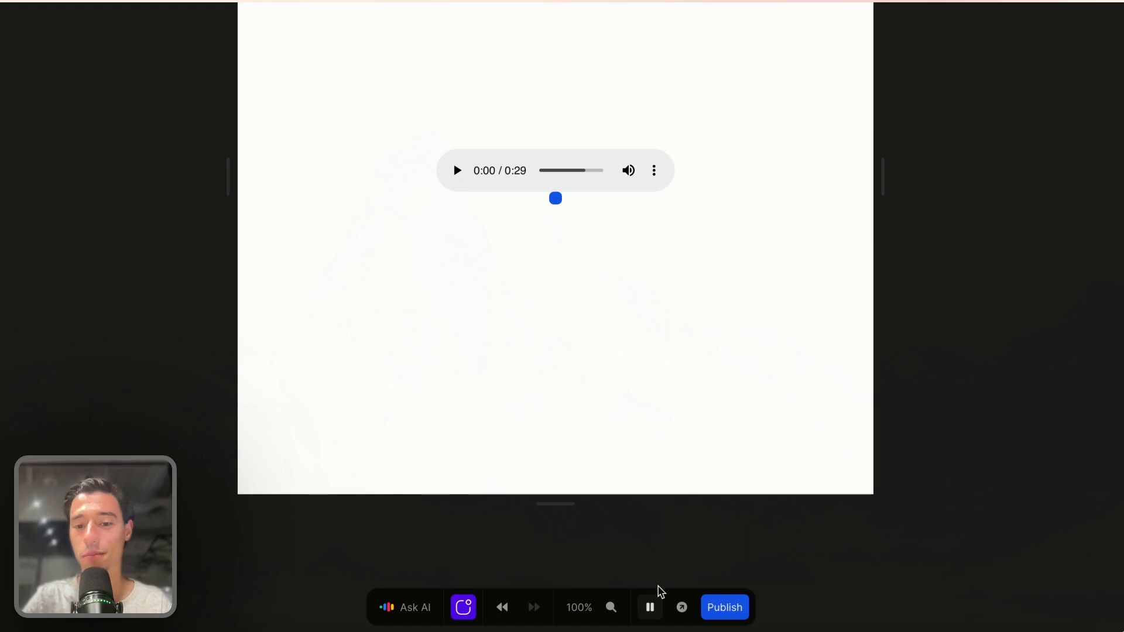
{"action": "left_click", "coordinate": [650, 607]}
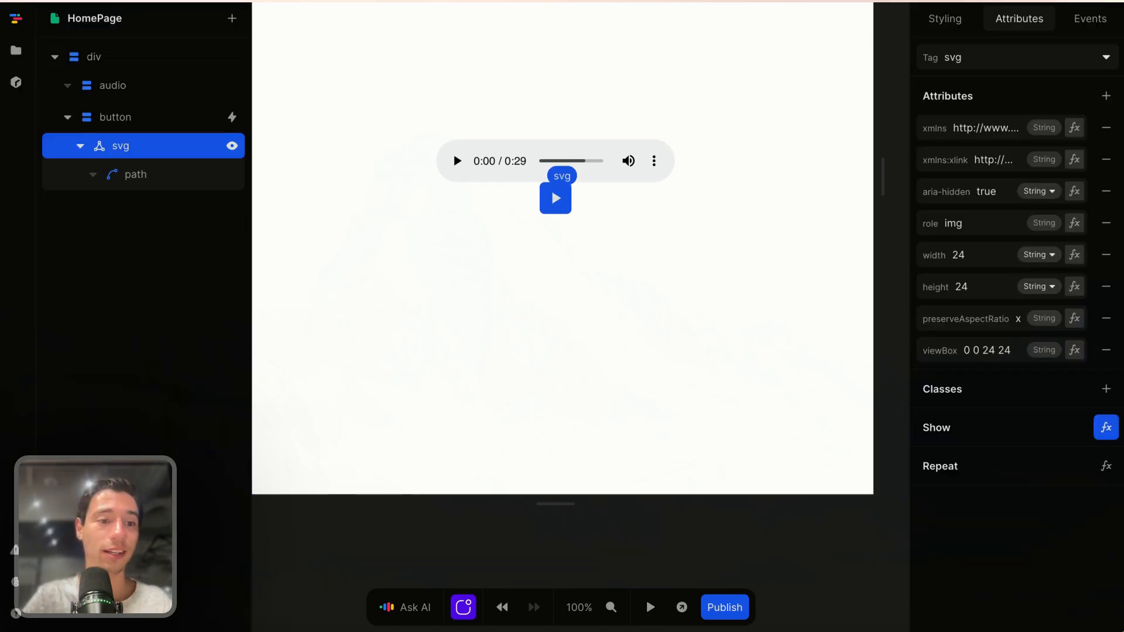
Switch to the icon library, search for "pause" and copy a 24px pause icon for Figma.
{"action": "mouse_move", "coordinate": [61, 258]}
{"action": "left_click", "coordinate": [98, 267]}
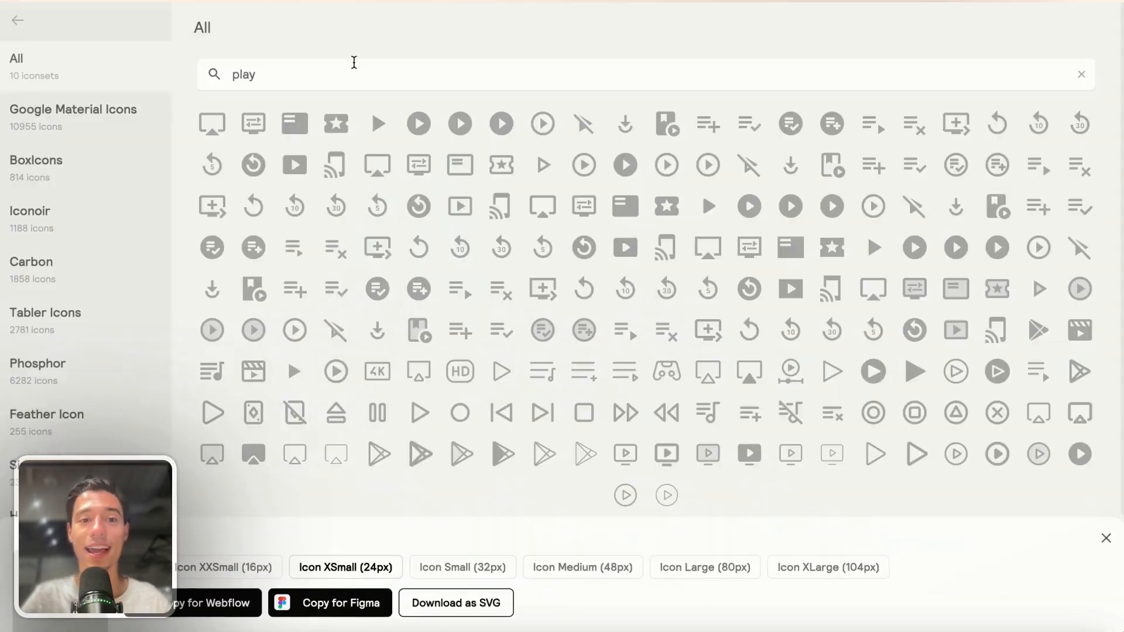
{"action": "double_click", "coordinate": [317, 94]}
{"action": "double_click", "coordinate": [309, 89]}
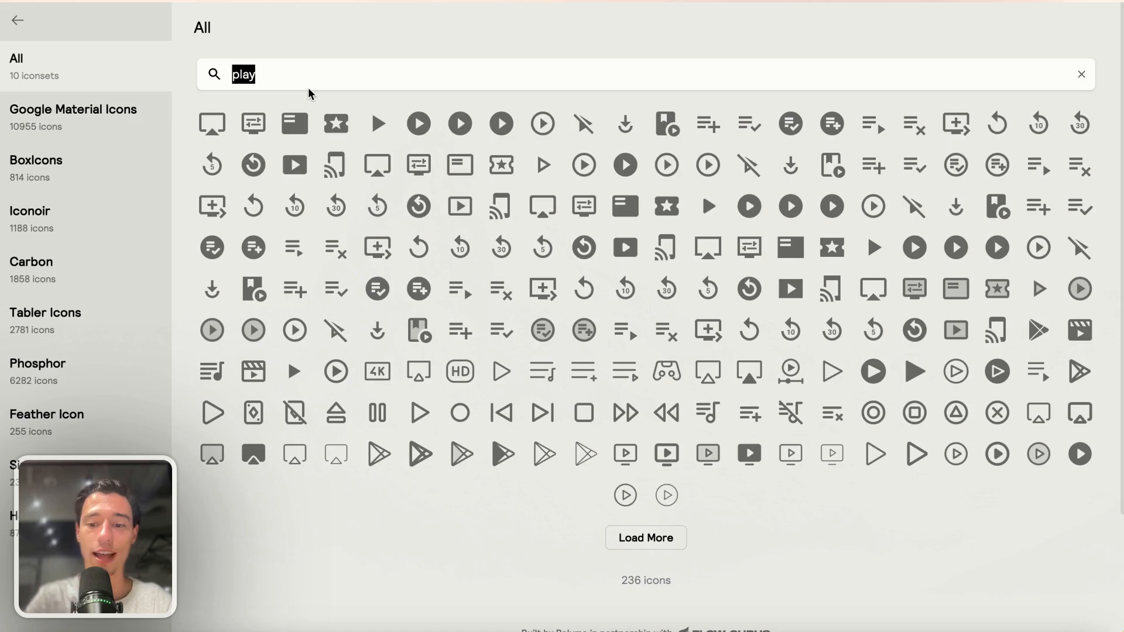
{"action": "key", "text": "BackSpace"}
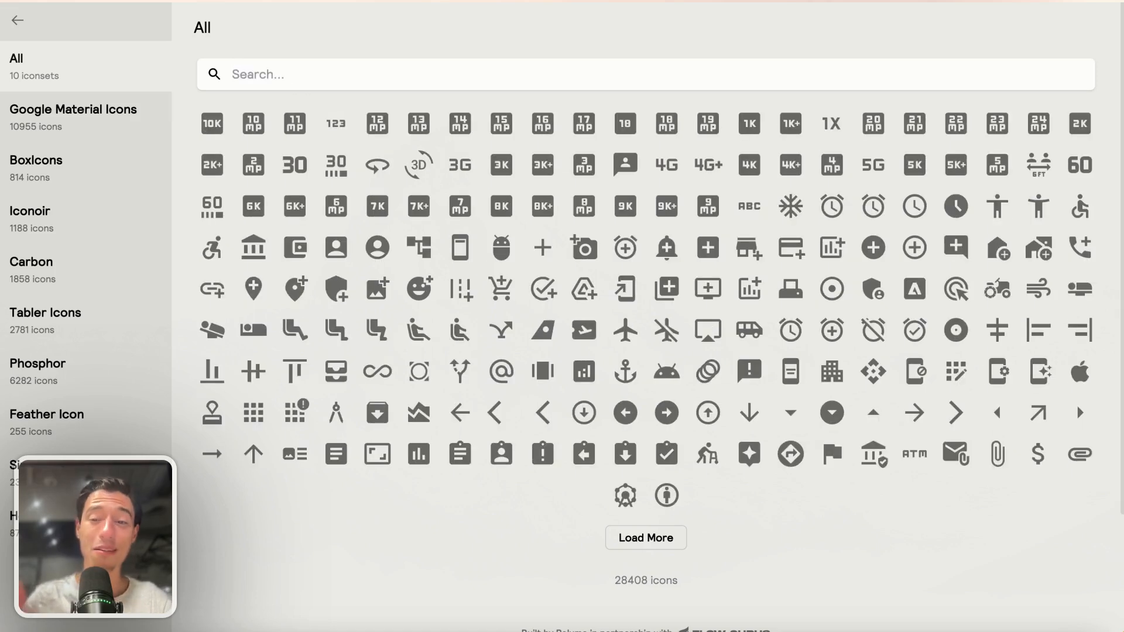
{"action": "type", "text": "pause"}
{"action": "left_click", "coordinate": [337, 124]}
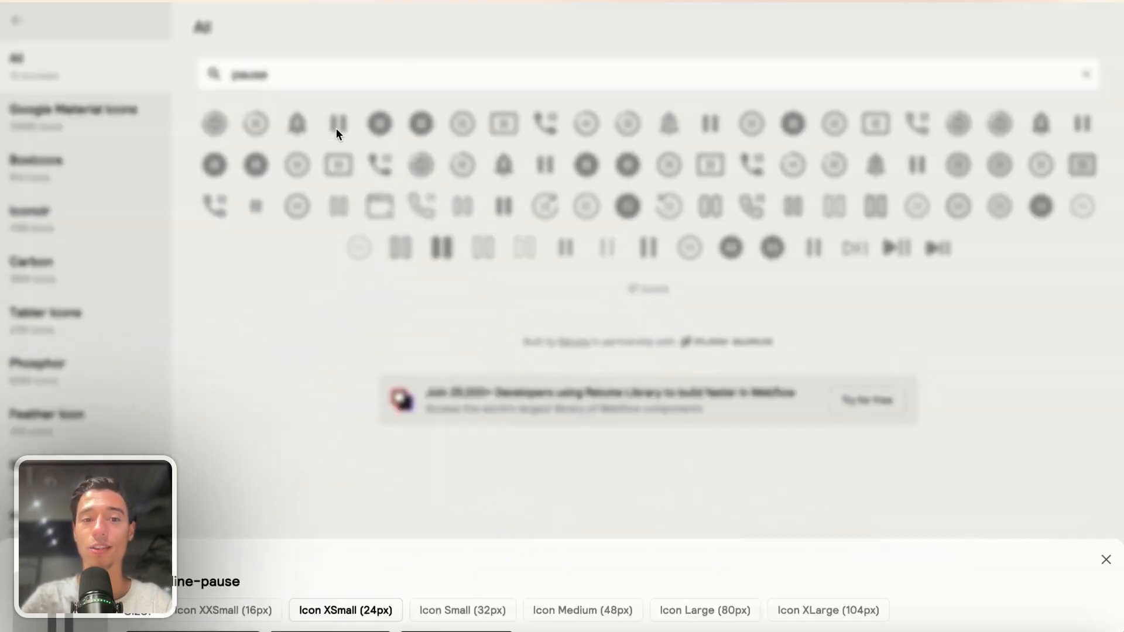
{"action": "left_click", "coordinate": [351, 577]}
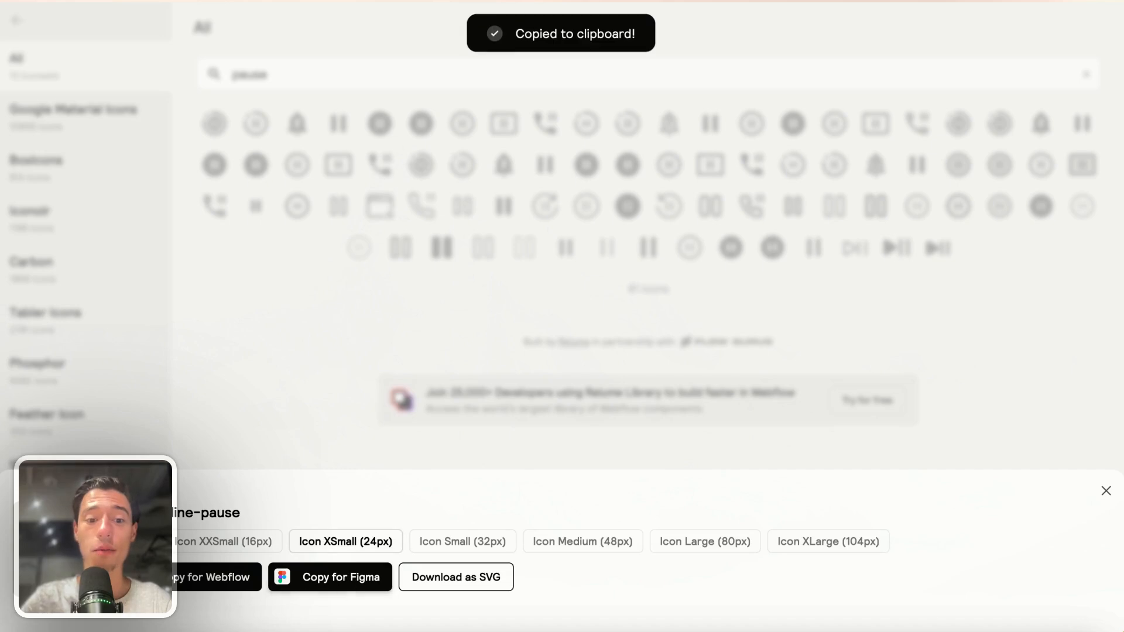
Switch back to the toddle project and paste the pause icon into the button element.
{"action": "mouse_move", "coordinate": [136, 244]}
{"action": "left_click", "coordinate": [95, 85]}
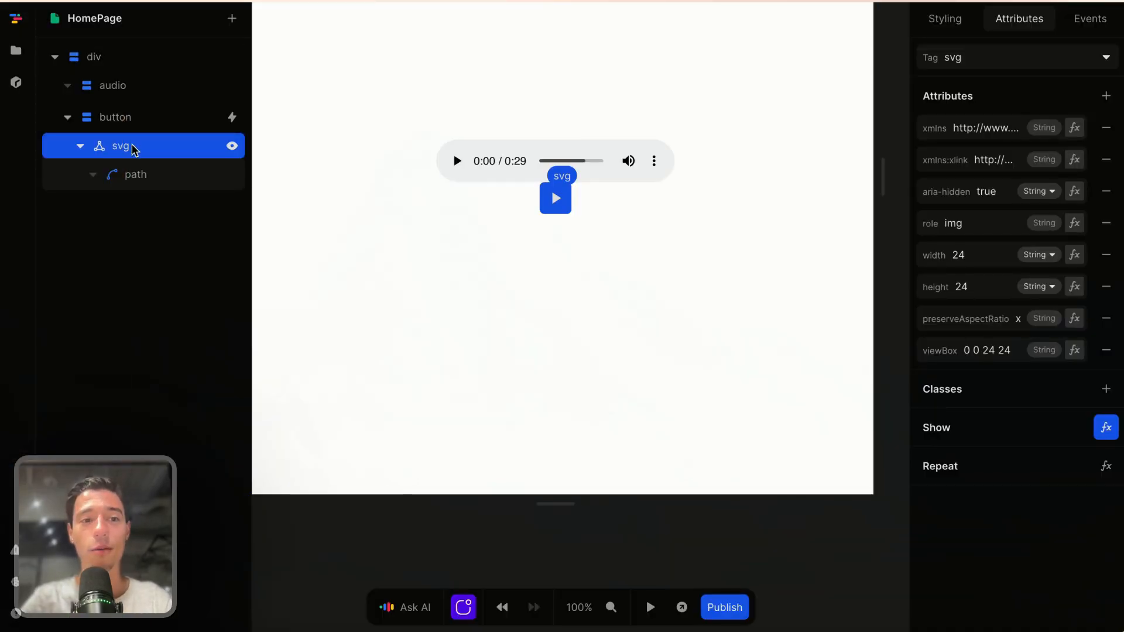
{"action": "left_click", "coordinate": [123, 119]}
{"action": "key", "text": "ctrl+v"}
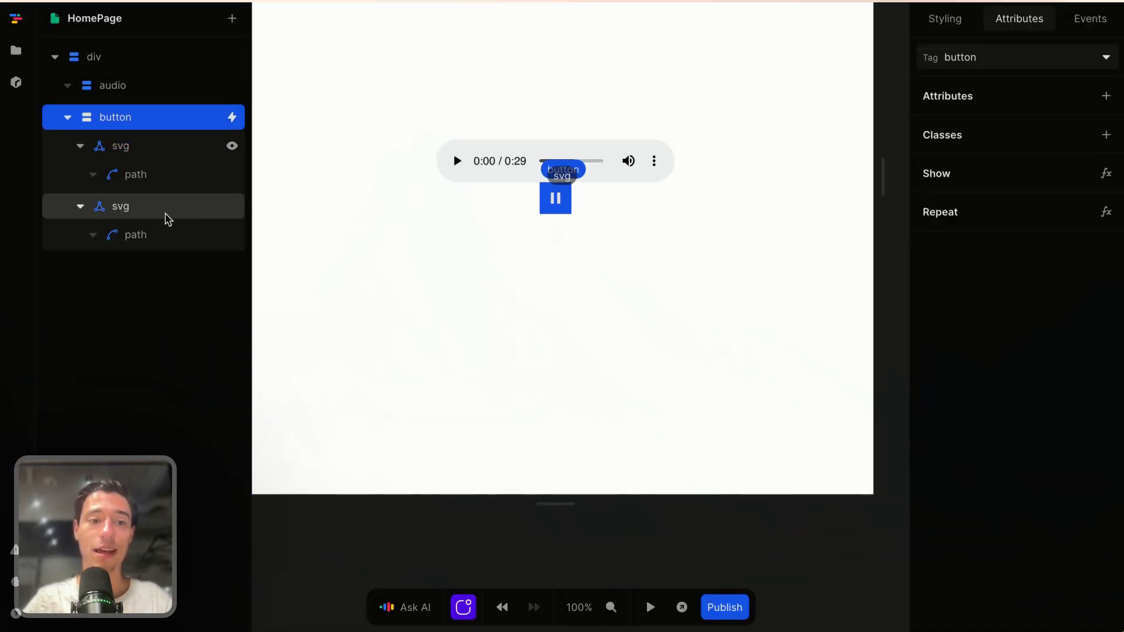
Give the pause icon's svg a Show formula that uses the isPlaying variable, and review the formula.
{"action": "left_click", "coordinate": [167, 212]}
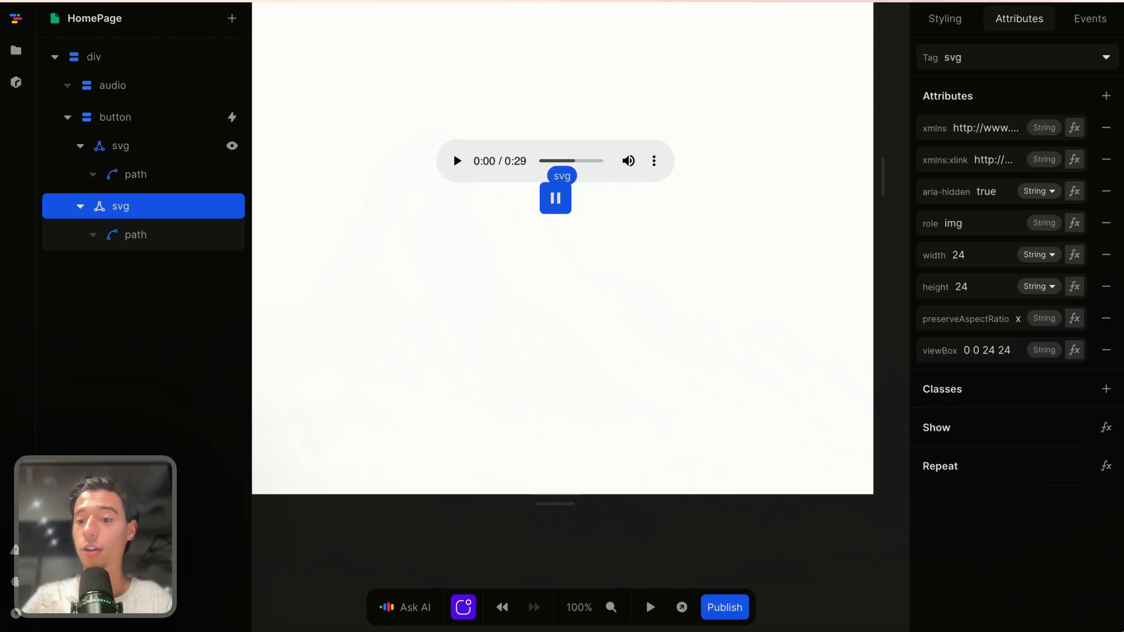
{"action": "left_click", "coordinate": [1104, 430]}
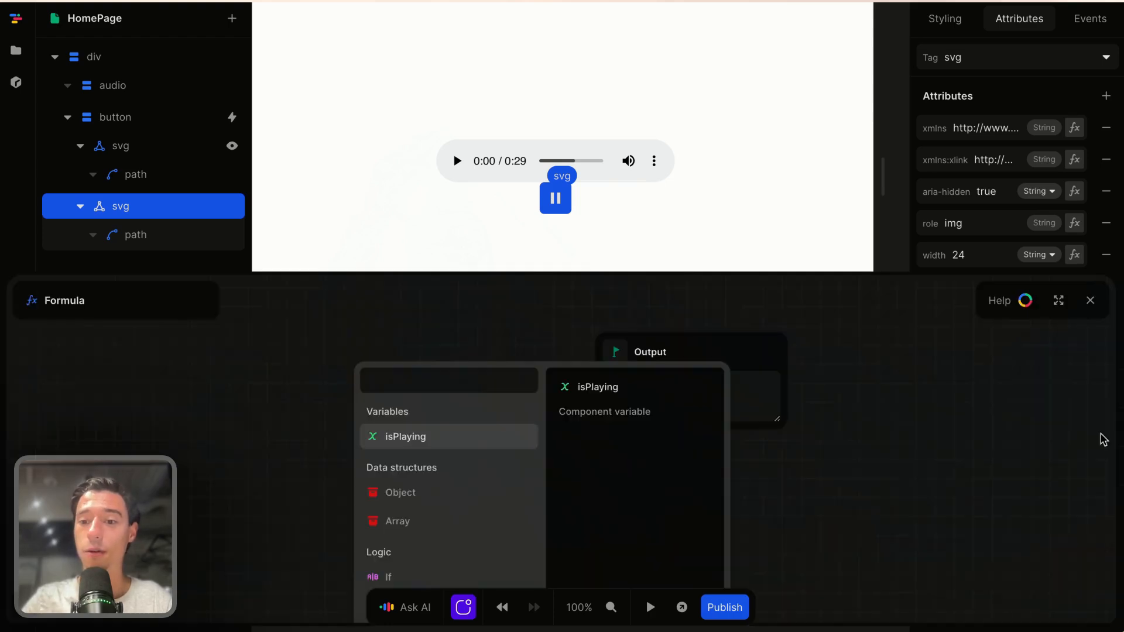
{"action": "left_click", "coordinate": [402, 437]}
{"action": "left_click", "coordinate": [1090, 300]}
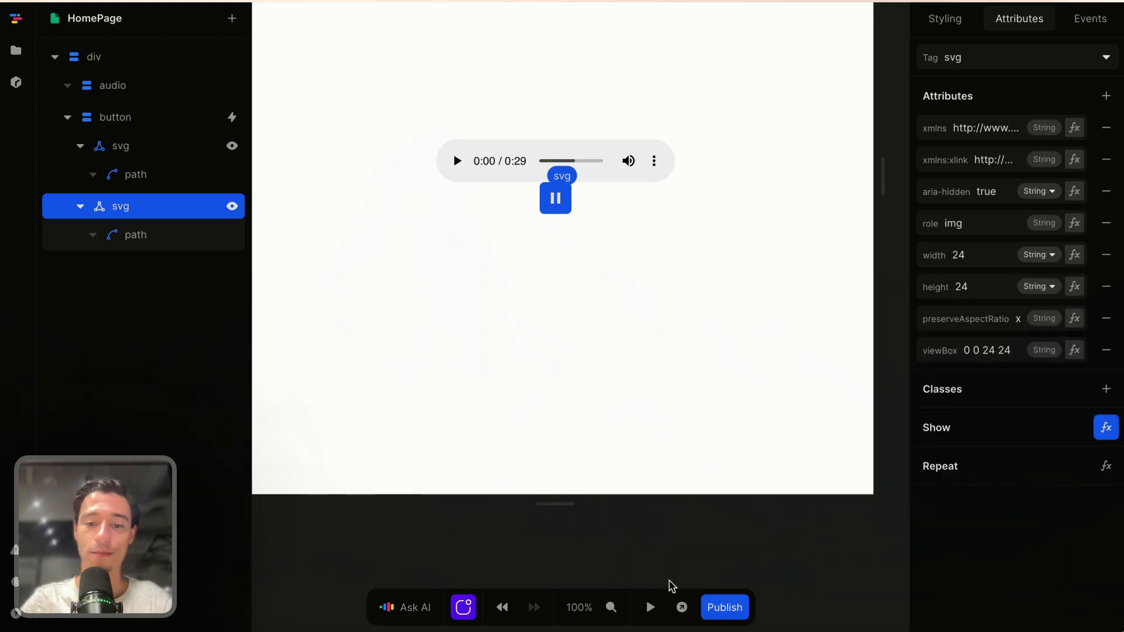
{"action": "left_click", "coordinate": [1107, 430]}
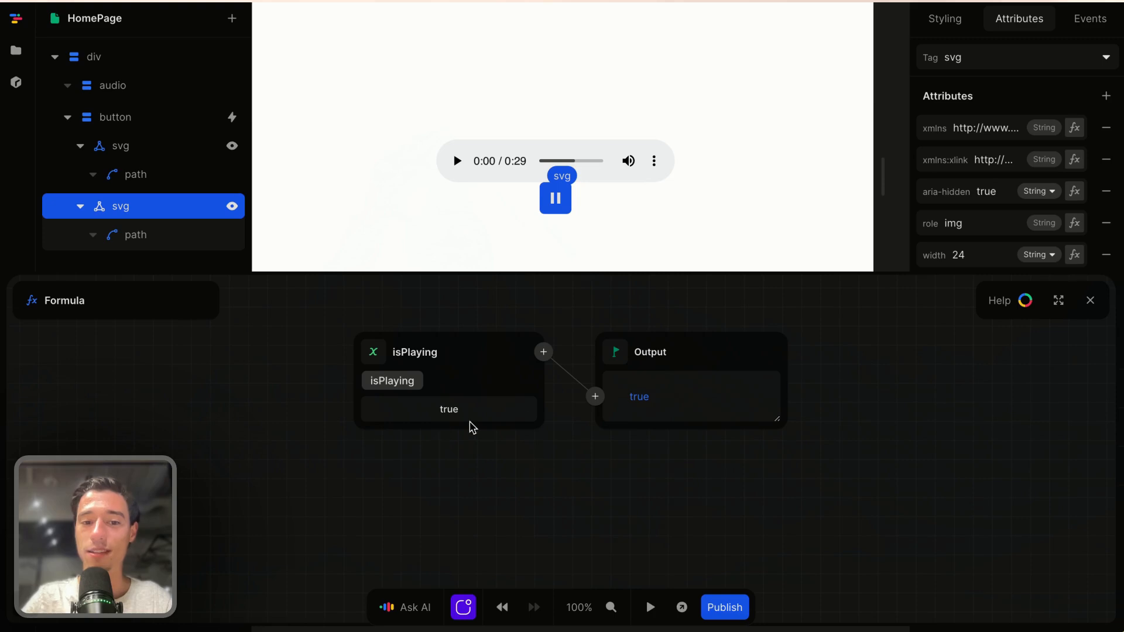
Reload the page in preview, test the play and pause icons by toggling the button, and exit the preview.
{"action": "left_click", "coordinate": [650, 607]}
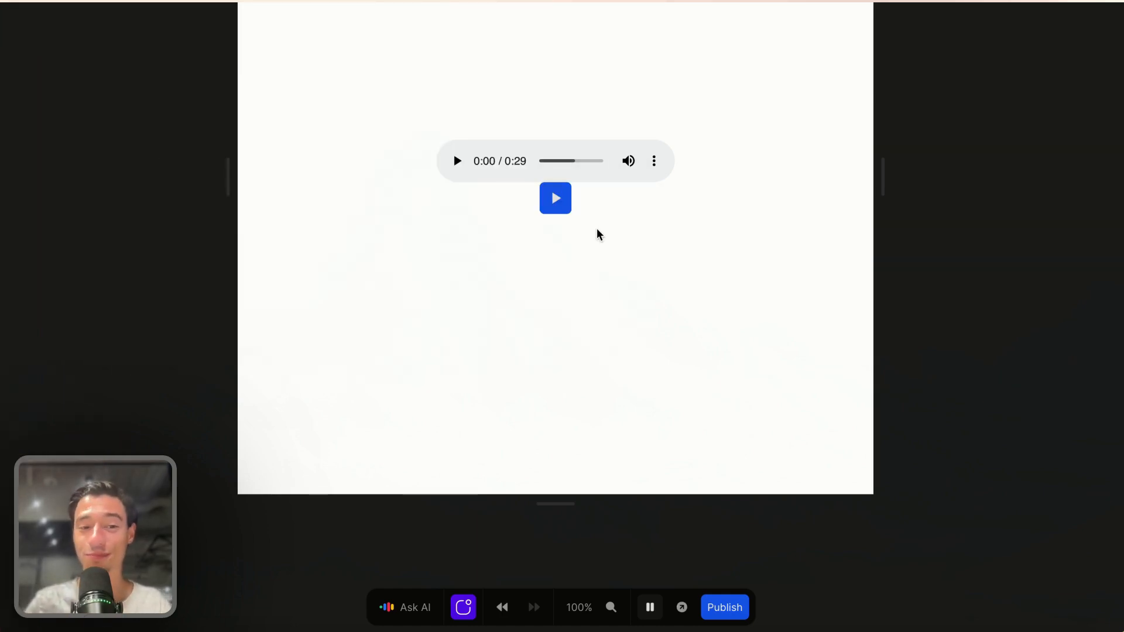
{"action": "key", "text": "super+r"}
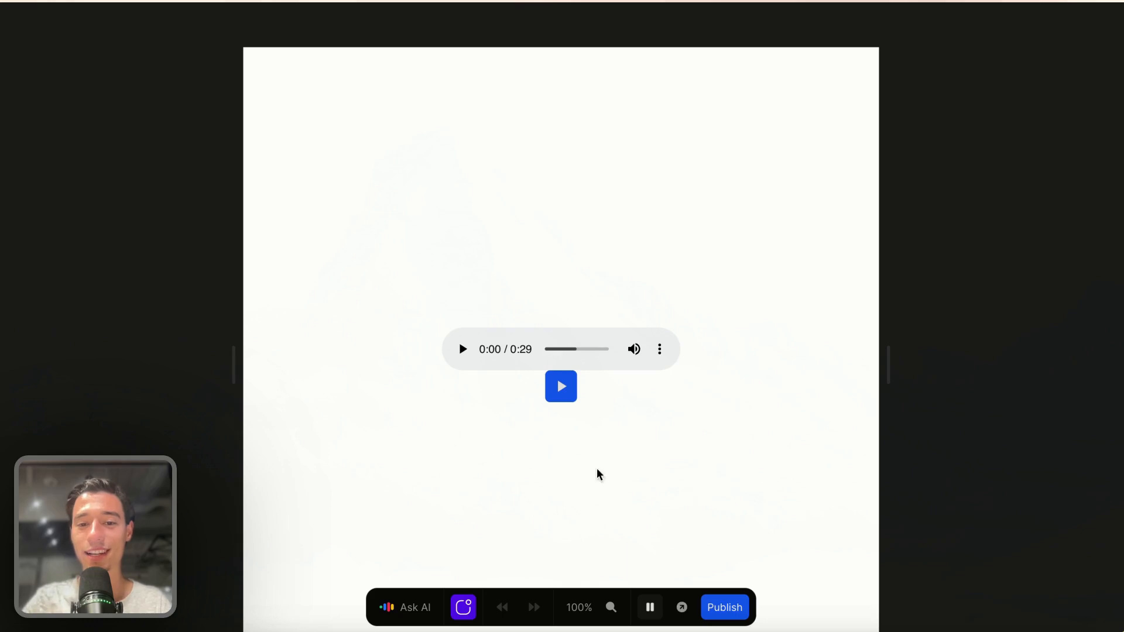
{"action": "left_click", "coordinate": [561, 386]}
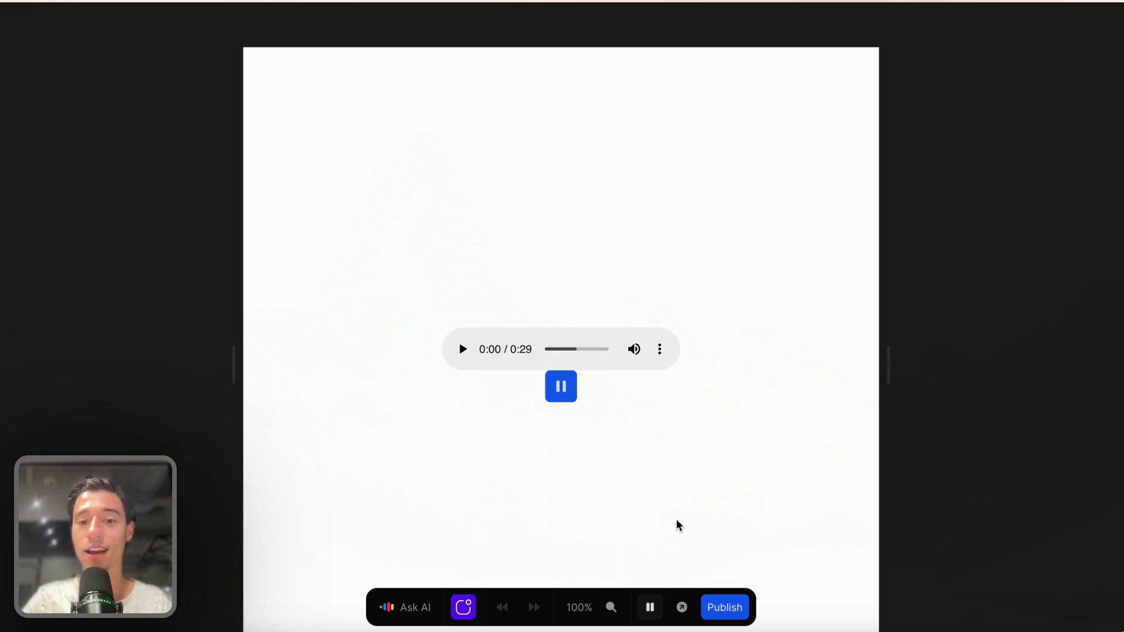
{"action": "left_click", "coordinate": [649, 608]}
Add a PlayMedia action after the Set isPlaying action in the If branch of the button's click workflow.
{"action": "left_click", "coordinate": [625, 368]}
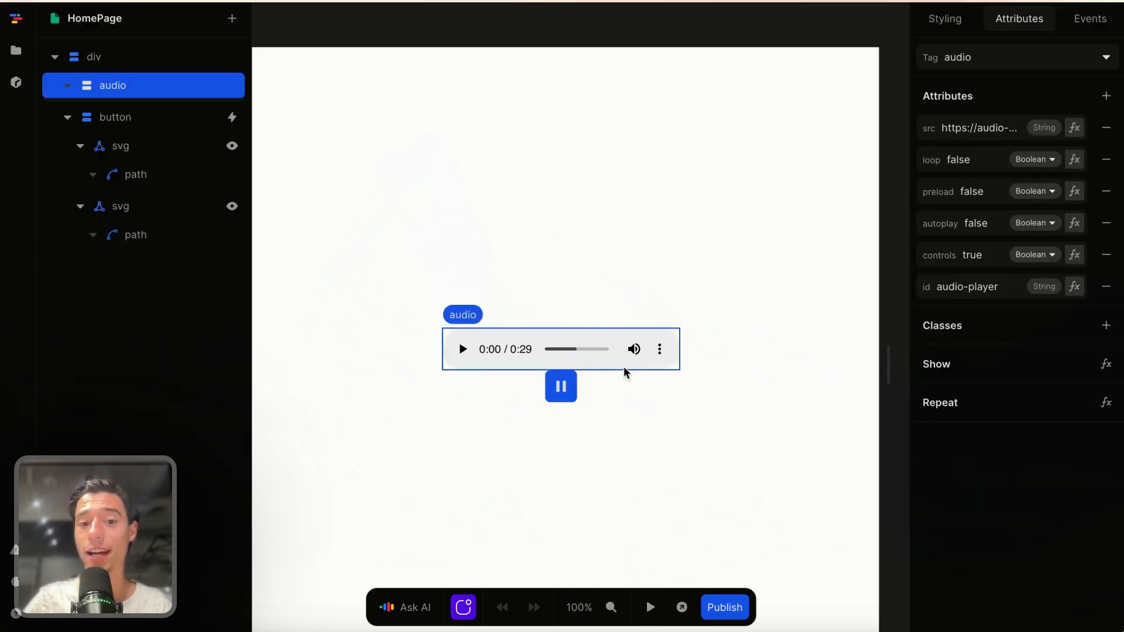
{"action": "scroll", "coordinate": [743, 217], "scroll_direction": "down", "scroll_amount": 2}
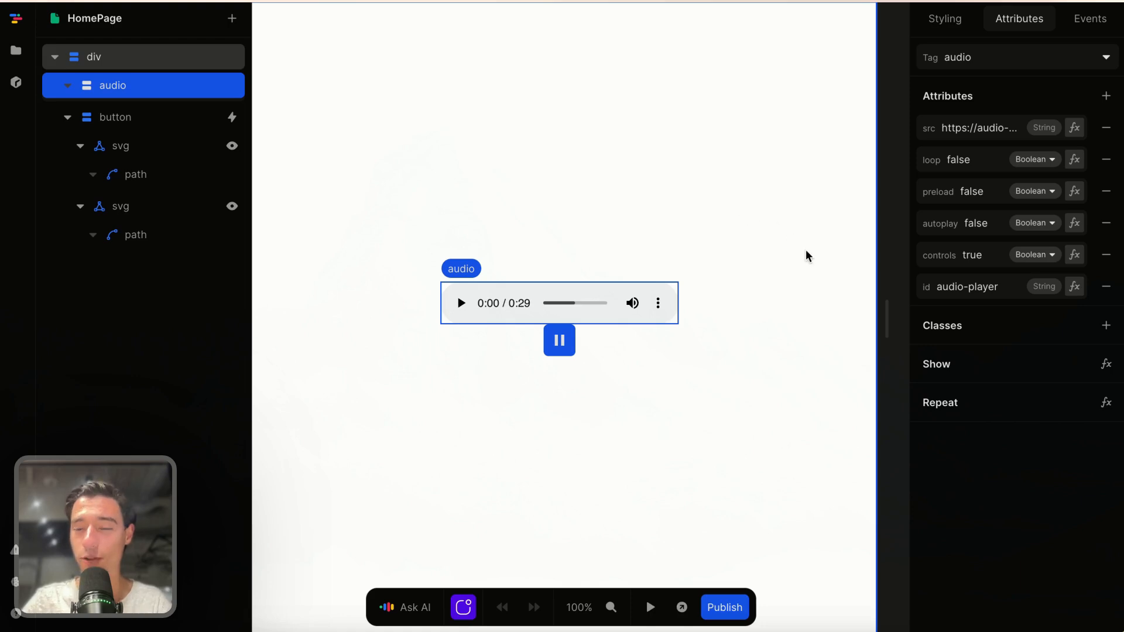
{"action": "left_click", "coordinate": [573, 352]}
{"action": "left_click", "coordinate": [1088, 22]}
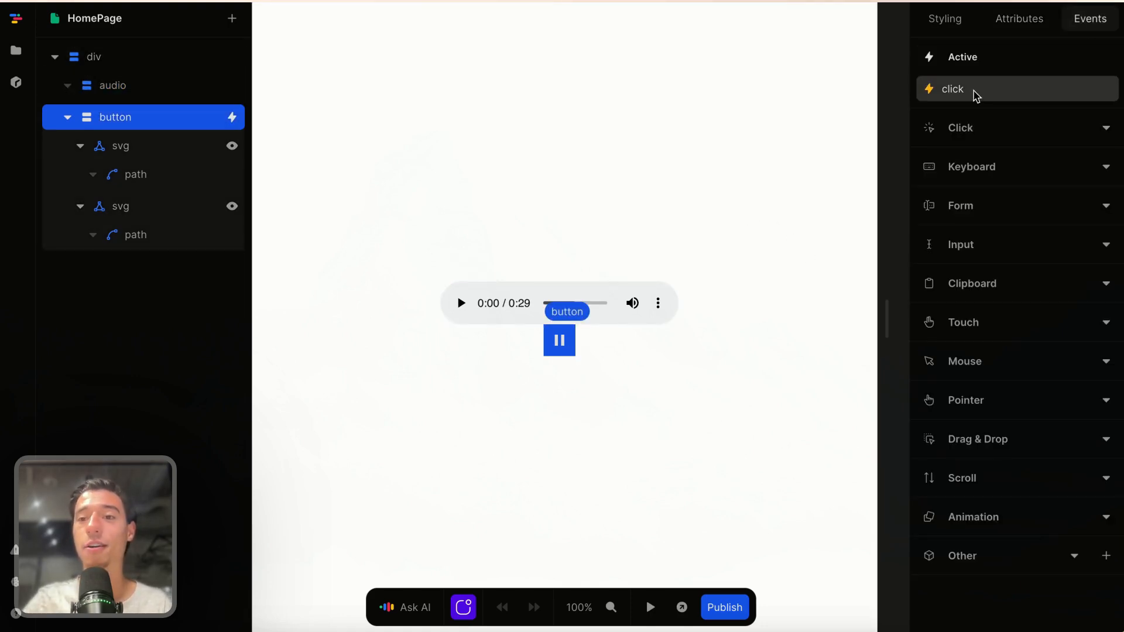
{"action": "left_click", "coordinate": [931, 93]}
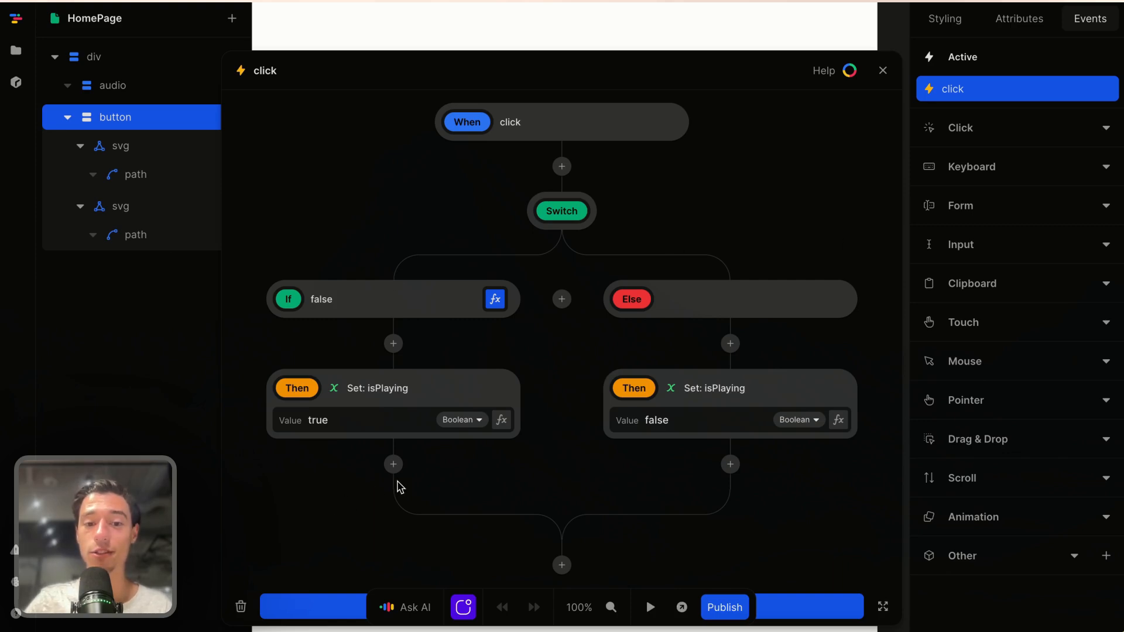
{"action": "left_click", "coordinate": [392, 464]}
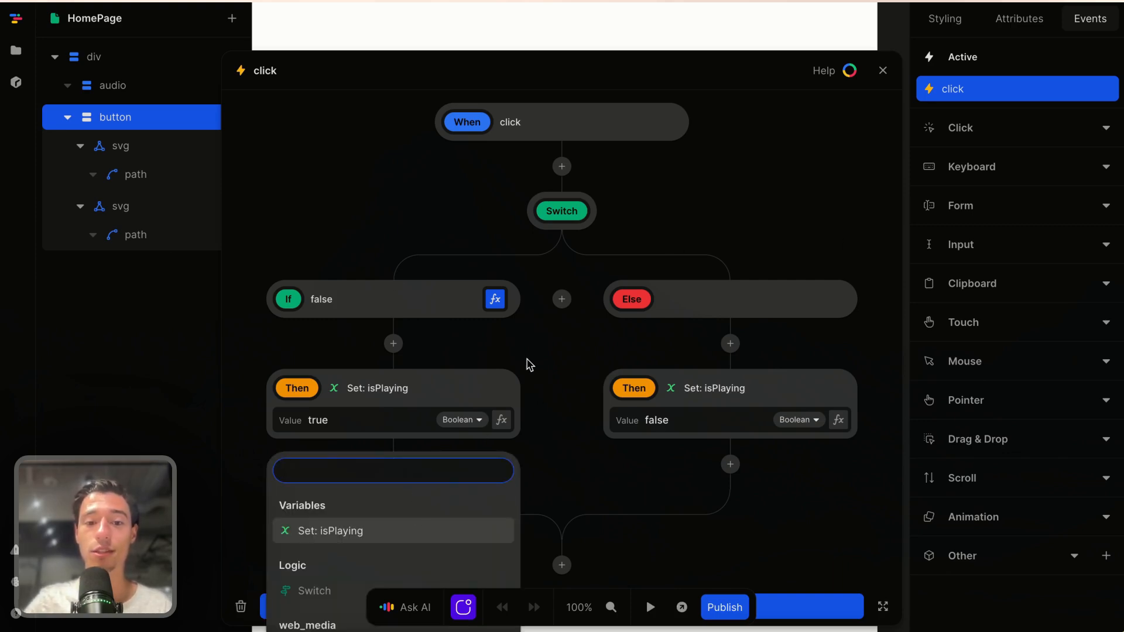
{"action": "scroll", "coordinate": [425, 529], "scroll_direction": "down", "scroll_amount": 3}
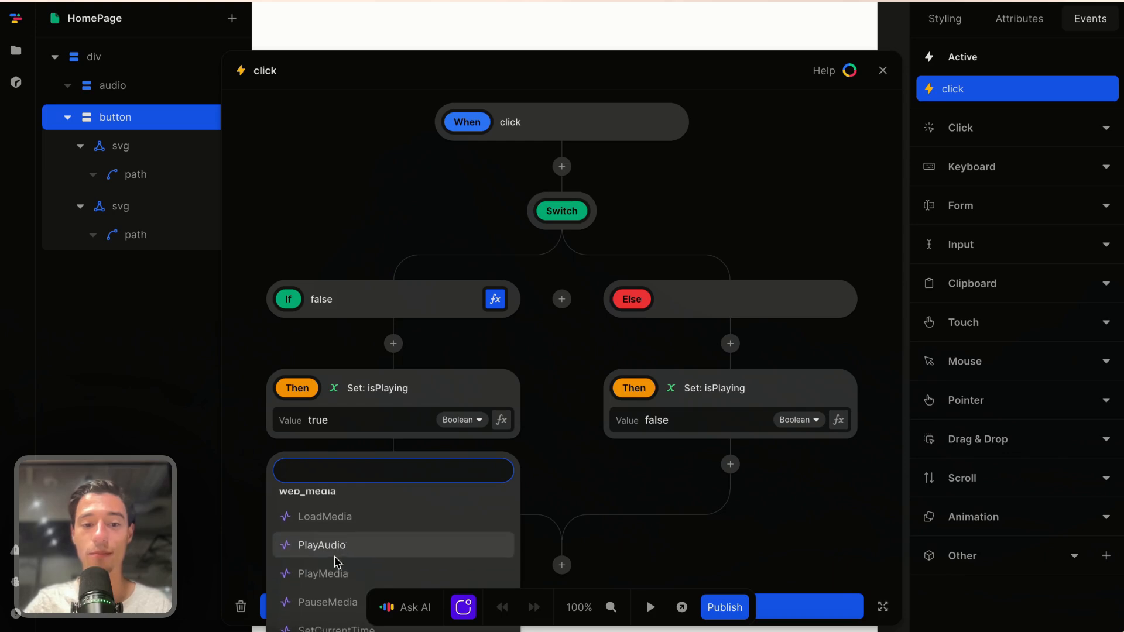
{"action": "scroll", "coordinate": [336, 563], "scroll_direction": "up", "scroll_amount": 1}
{"action": "scroll", "coordinate": [343, 571], "scroll_direction": "down", "scroll_amount": 3}
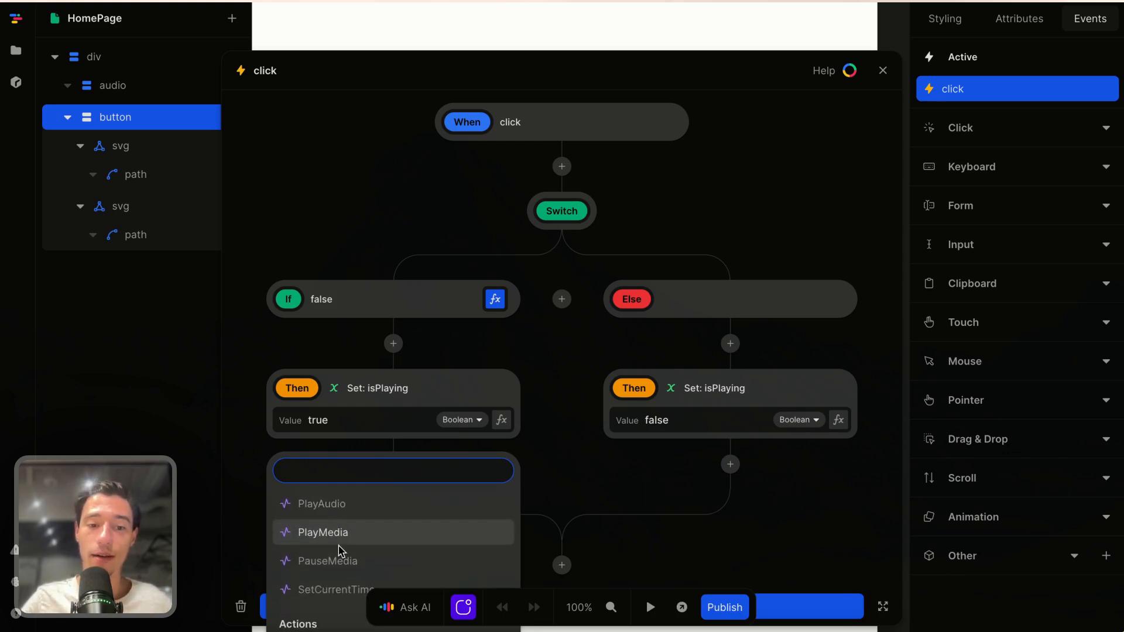
{"action": "scroll", "coordinate": [344, 571], "scroll_direction": "down", "scroll_amount": 1}
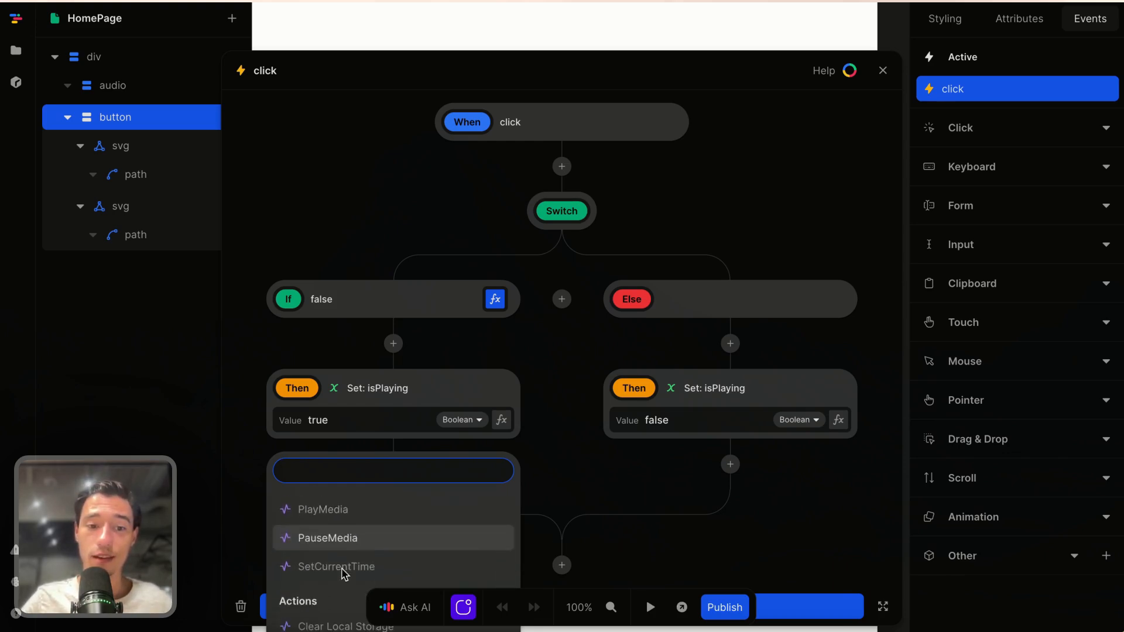
{"action": "left_click", "coordinate": [328, 515]}
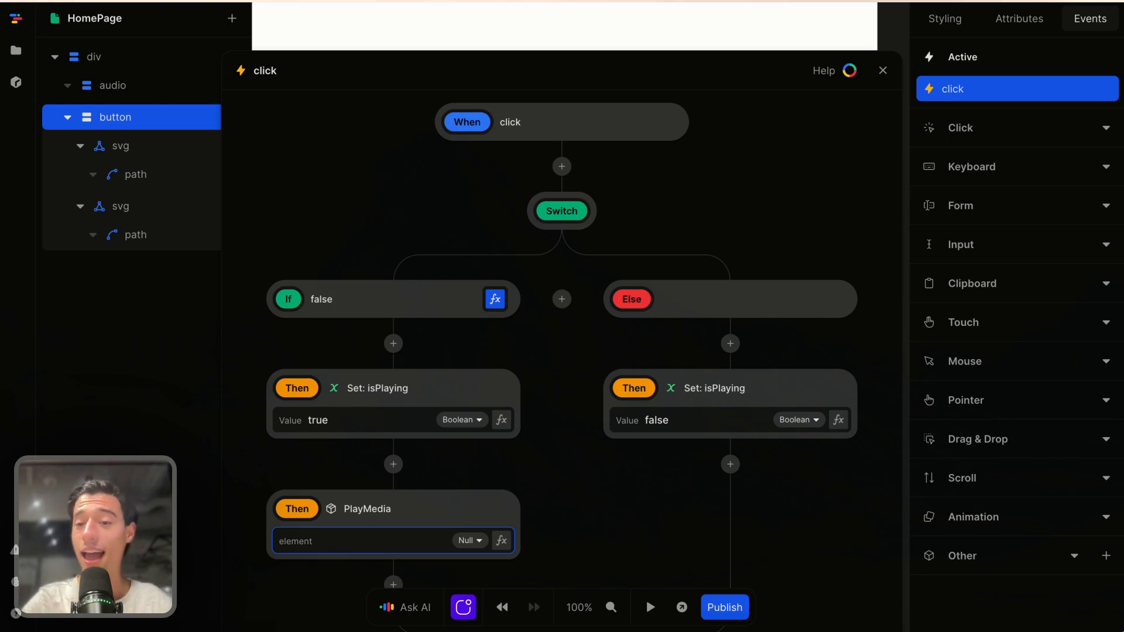
Reopen the click workflow in full view, set the PlayMedia element to audio-player and copy that value.
{"action": "left_click", "coordinate": [592, 26]}
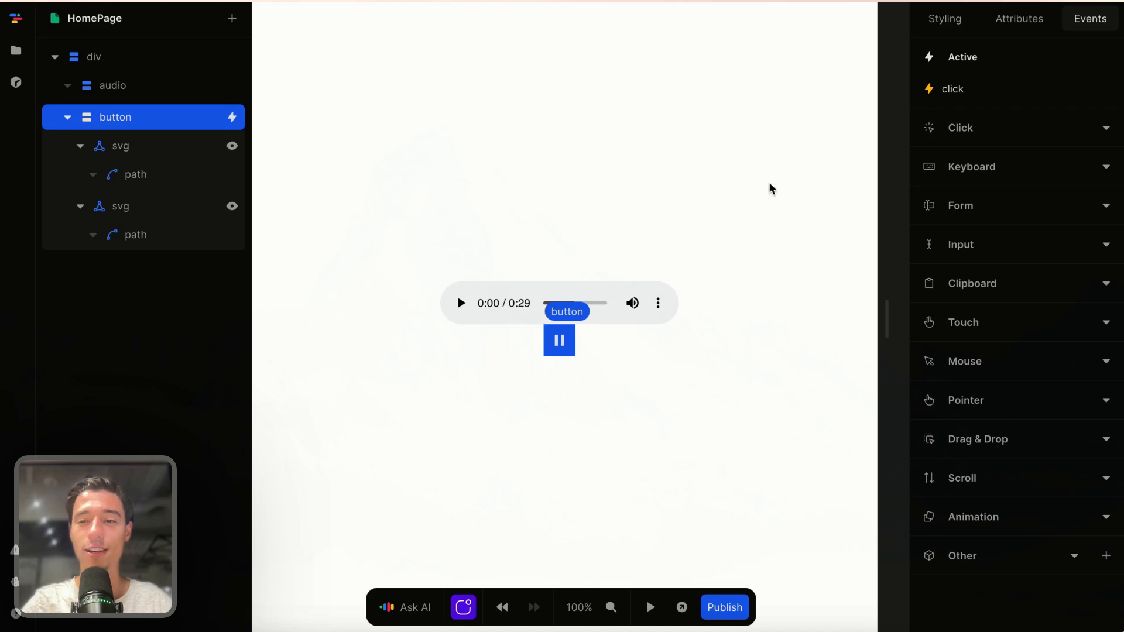
{"action": "left_click", "coordinate": [975, 91]}
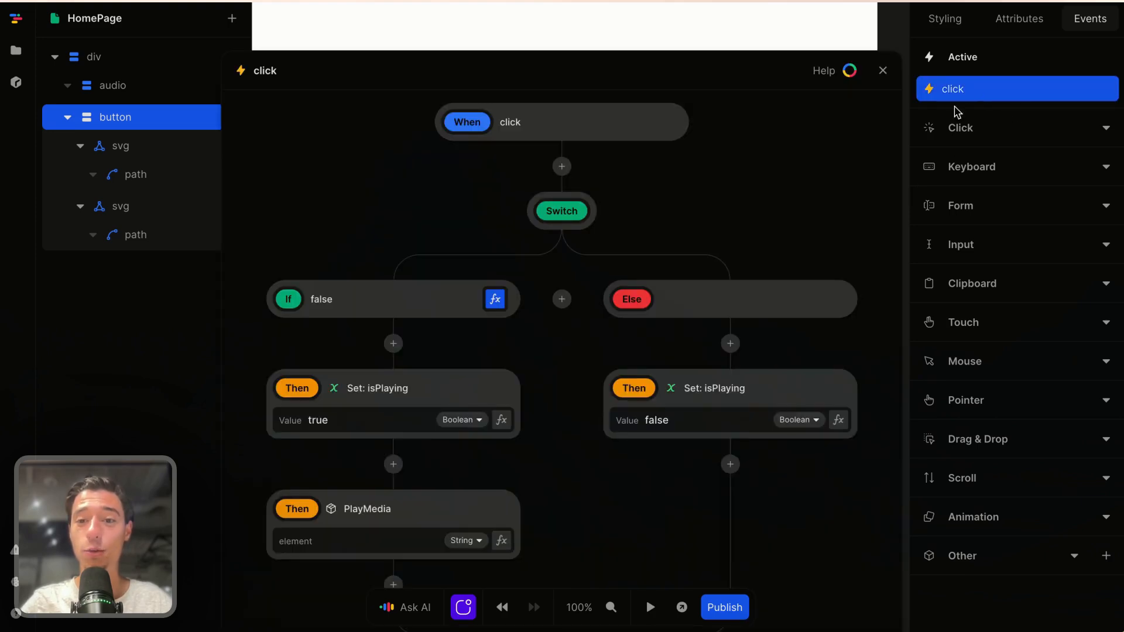
{"action": "scroll", "coordinate": [795, 348], "scroll_direction": "down", "scroll_amount": 3}
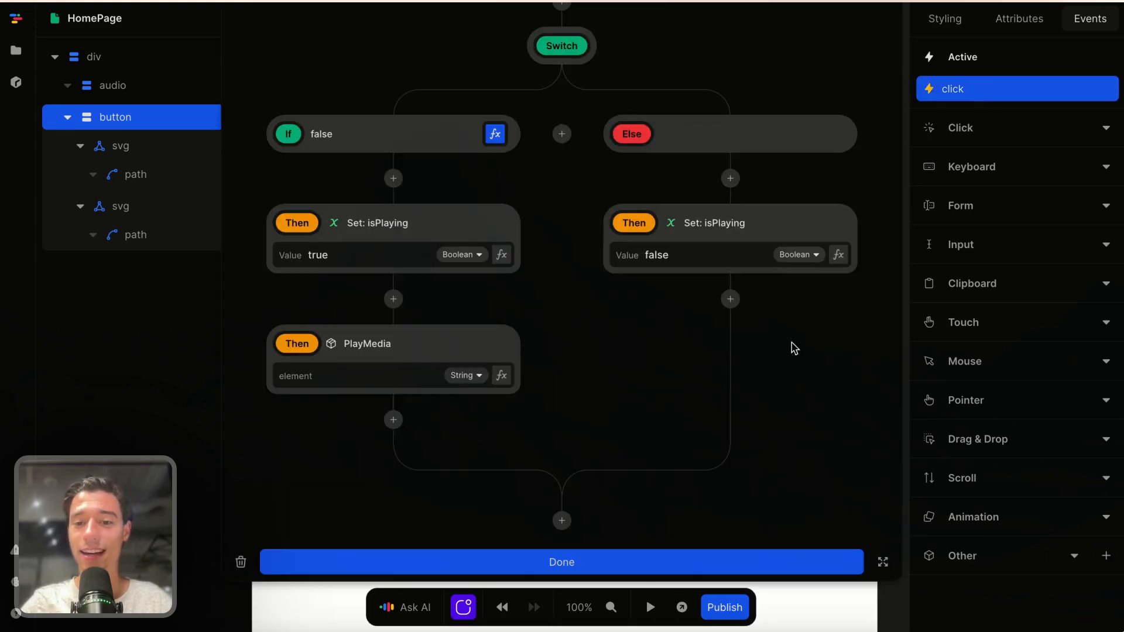
{"action": "left_click", "coordinate": [883, 564]}
{"action": "scroll", "coordinate": [410, 352], "scroll_direction": "down", "scroll_amount": 3}
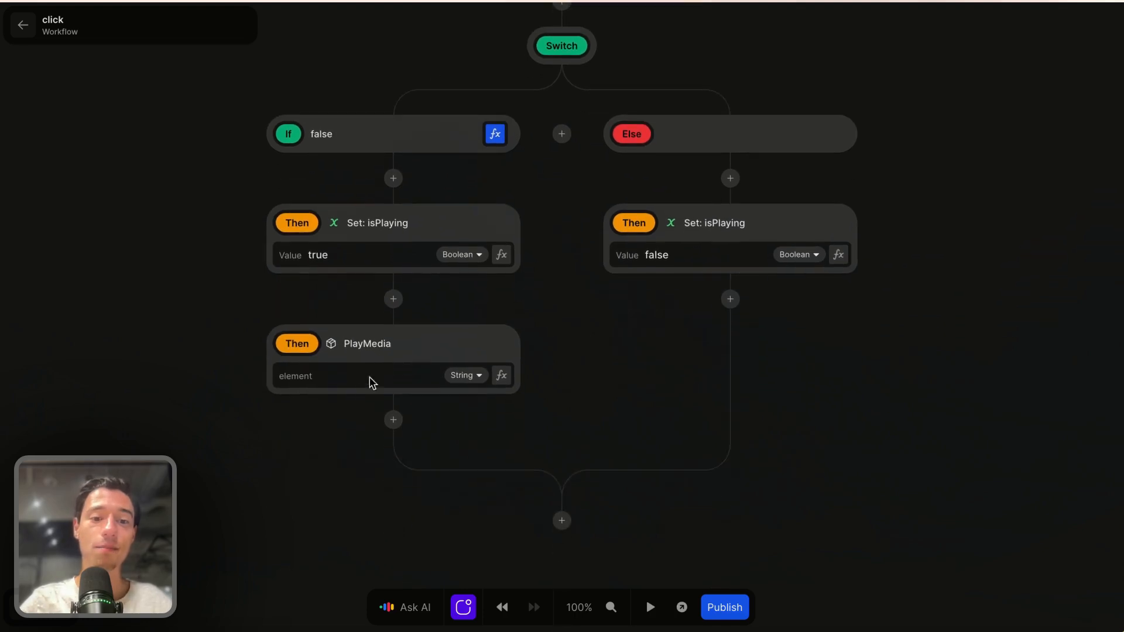
{"action": "left_click", "coordinate": [351, 386]}
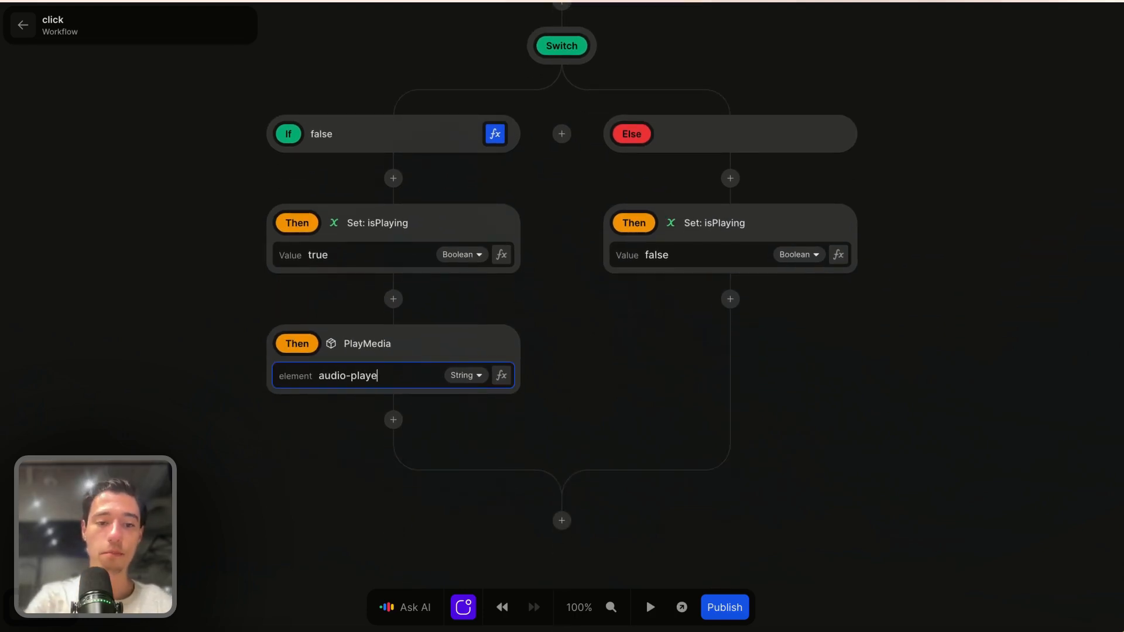
{"action": "triple_click", "coordinate": [353, 380]}
{"action": "key", "text": "ctrl+c"}
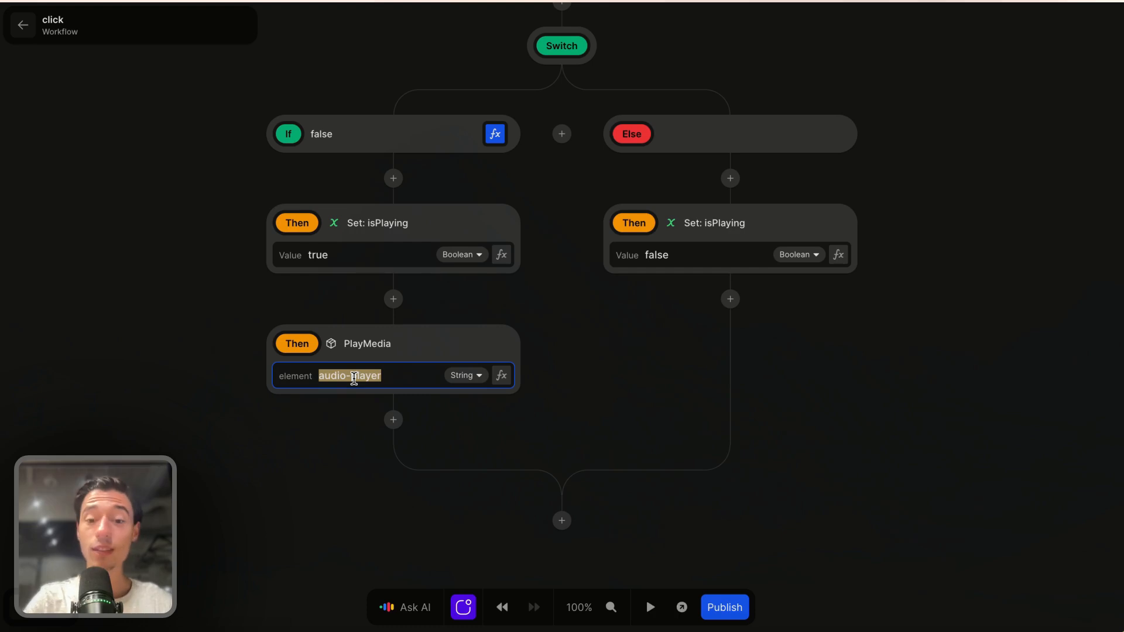
Add a PauseMedia action after Set isPlaying in the Else branch, with audio-player as its element.
{"action": "left_click", "coordinate": [821, 200]}
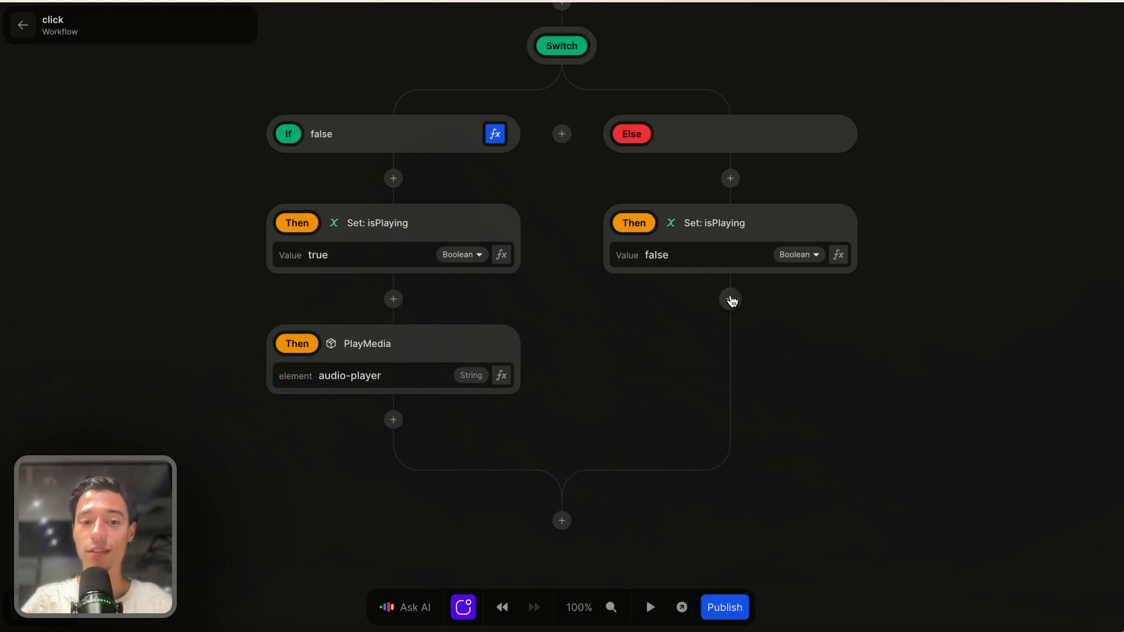
{"action": "left_click", "coordinate": [731, 301]}
{"action": "type", "text": "paus"}
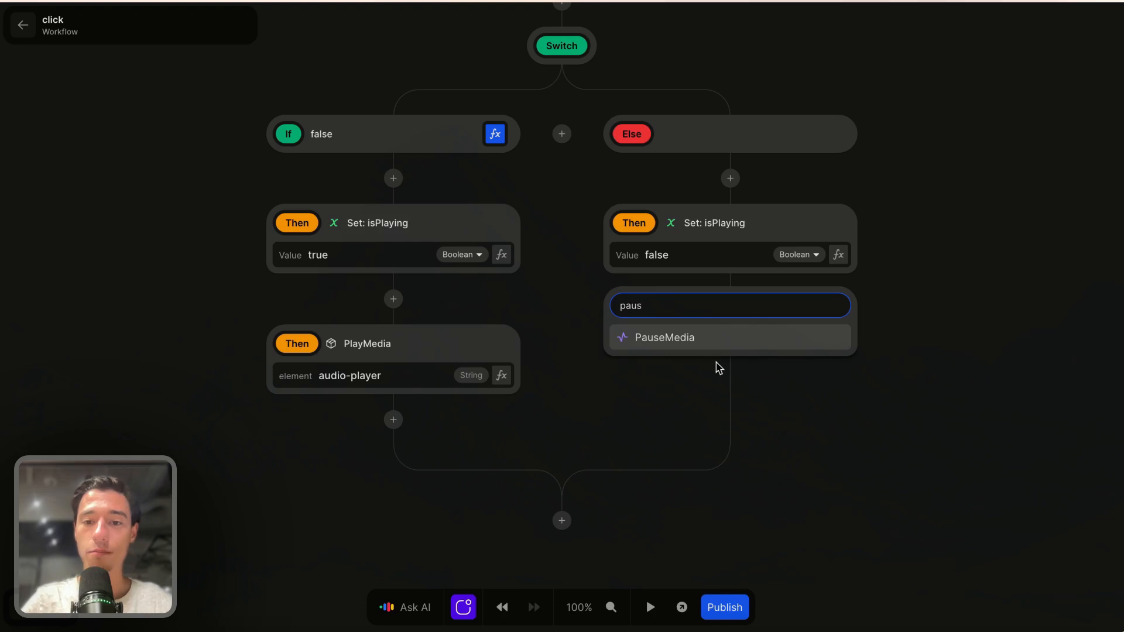
{"action": "left_click", "coordinate": [714, 338]}
{"action": "key", "text": "ctrl+v"}
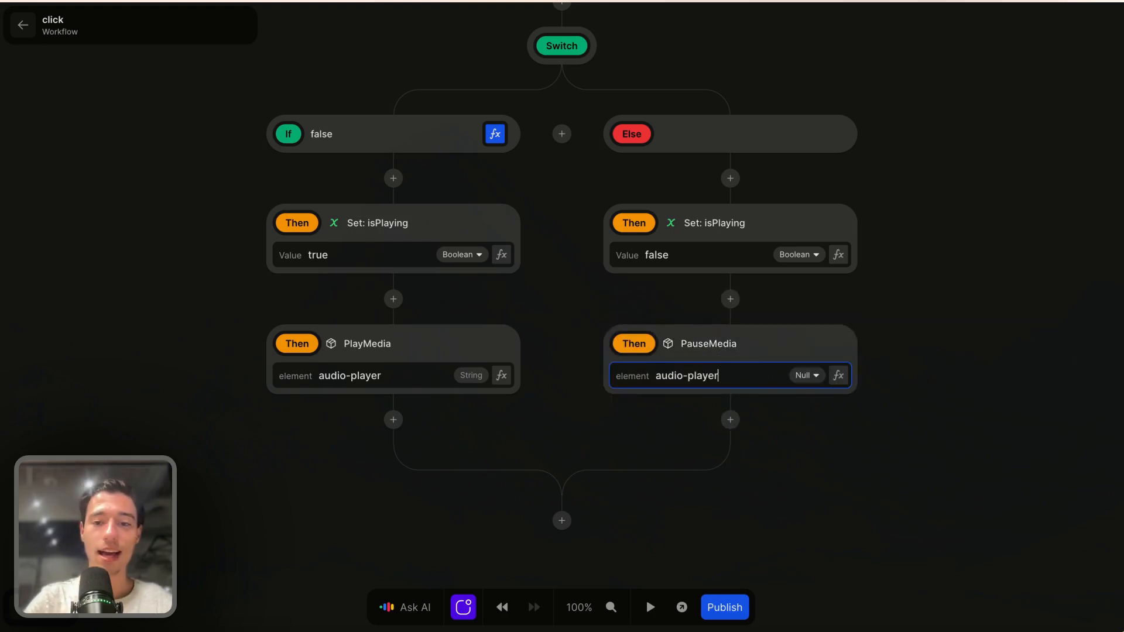
{"action": "left_click", "coordinate": [636, 429]}
Review the formula of the workflow's If condition, close it and return to the HomePage canvas.
{"action": "left_click", "coordinate": [495, 134]}
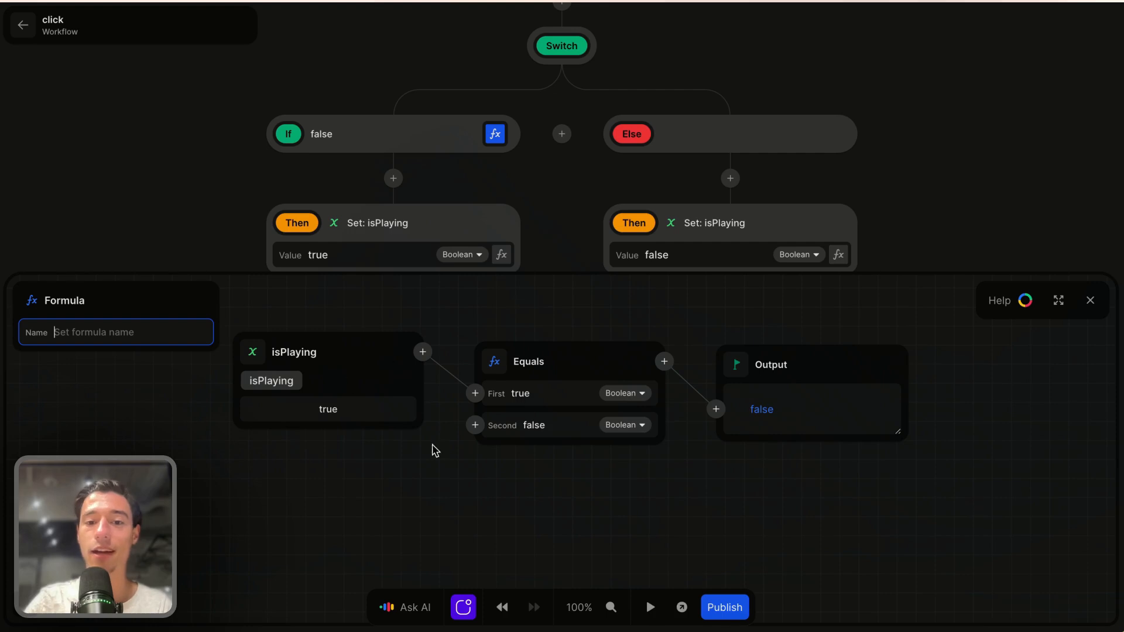
{"action": "left_click", "coordinate": [1086, 302]}
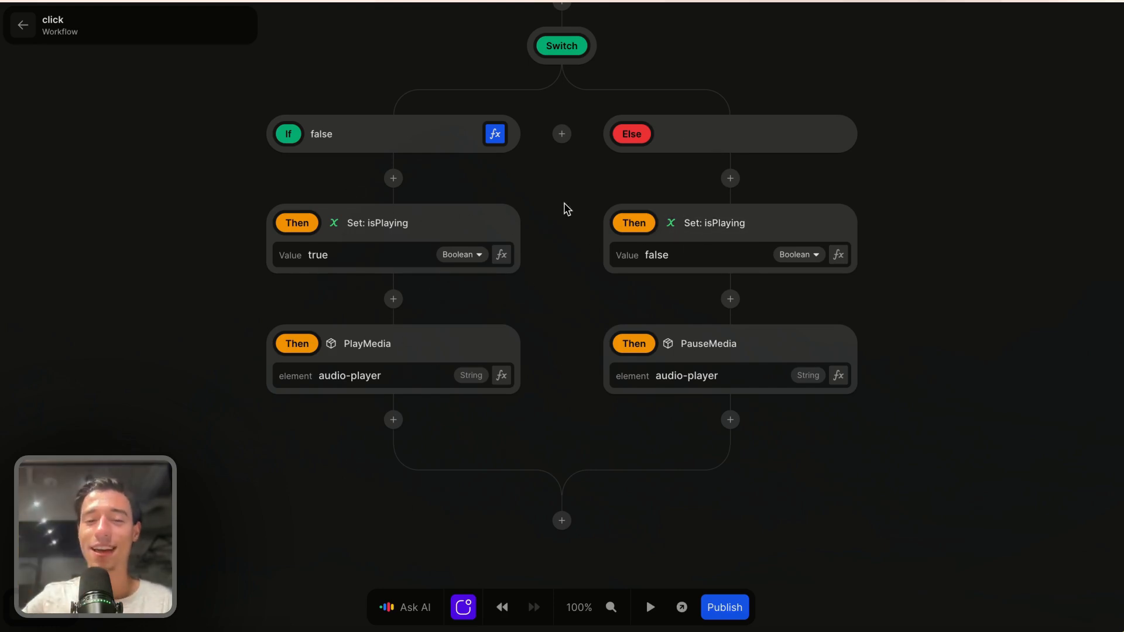
{"action": "left_click", "coordinate": [23, 26]}
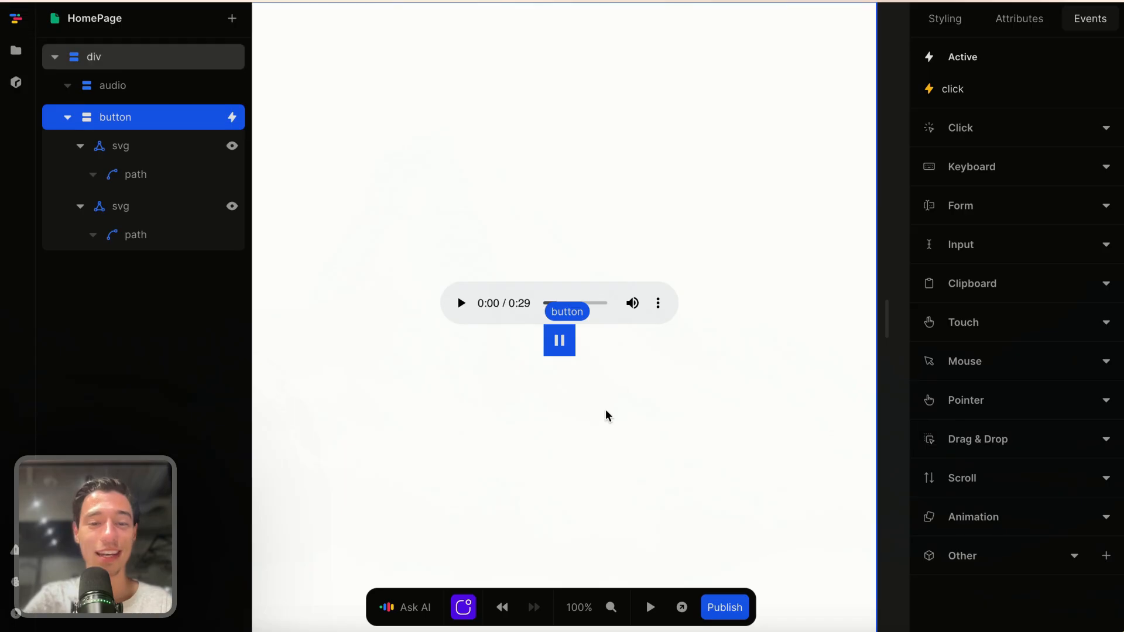
Preview HomePage, reload it and test starting and pausing the audio with the custom button.
{"action": "left_click", "coordinate": [650, 609]}
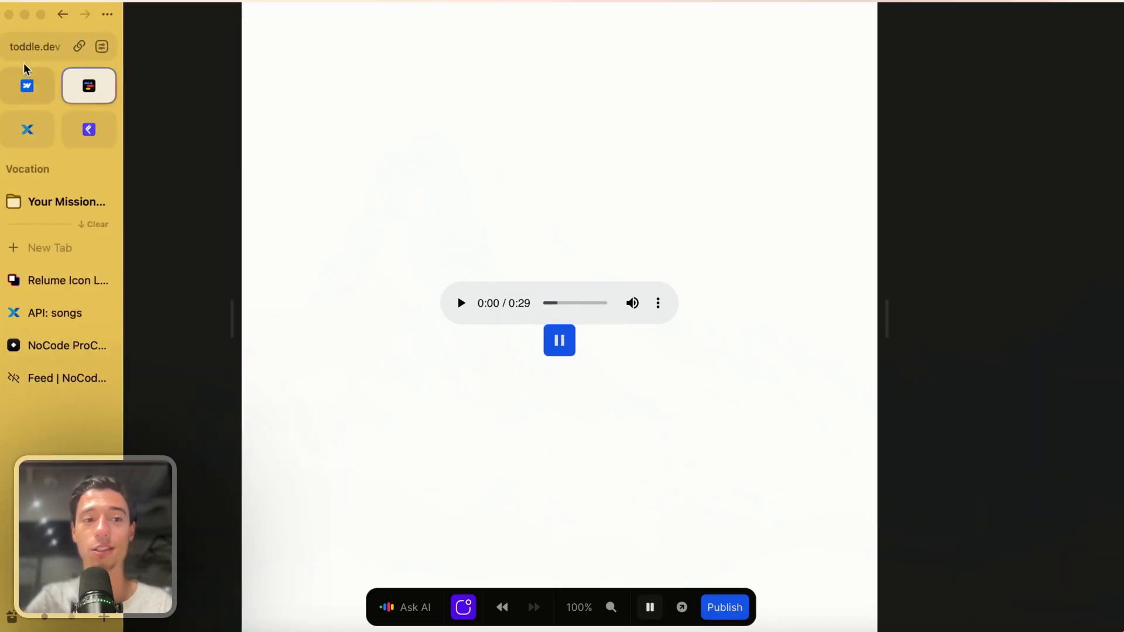
{"action": "left_click", "coordinate": [31, 52]}
{"action": "key", "text": "Escape"}
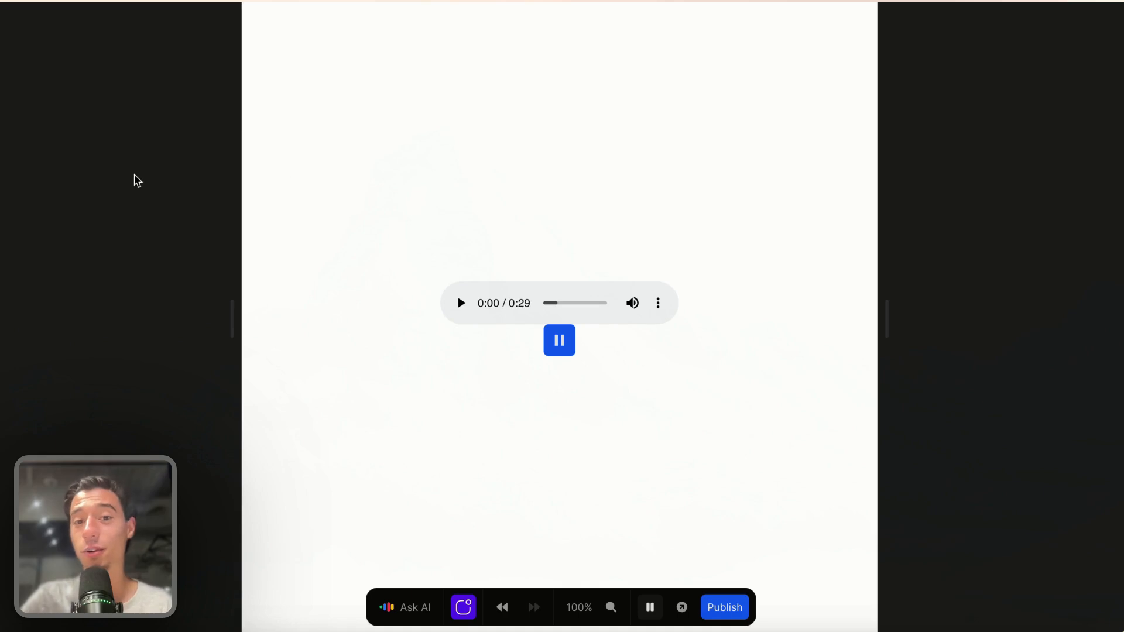
{"action": "key", "text": "super+r"}
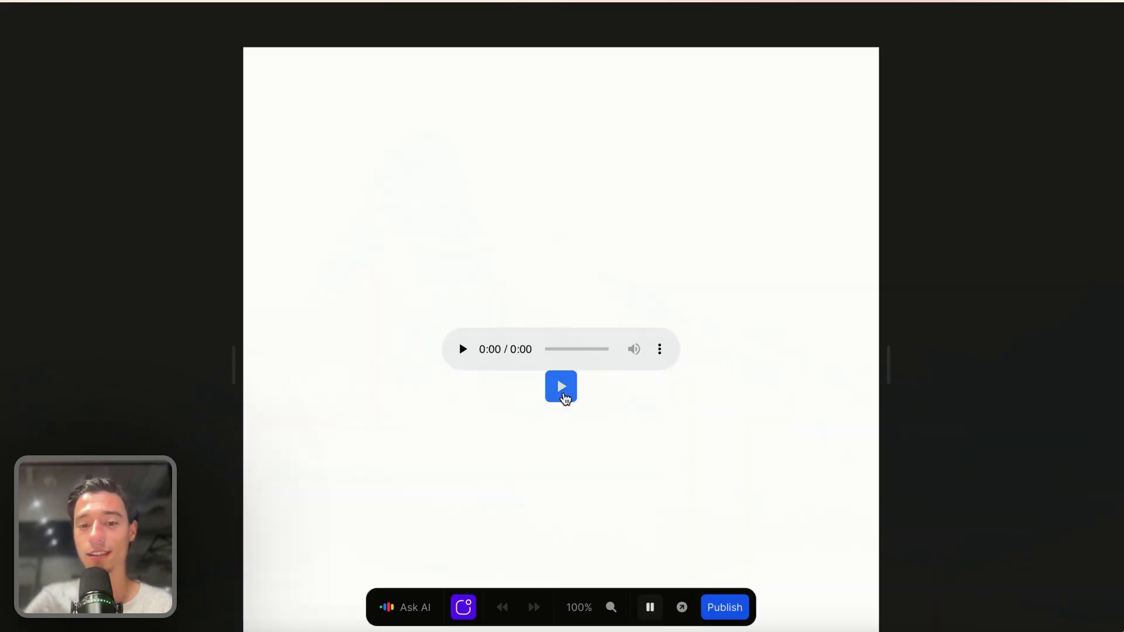
{"action": "left_click", "coordinate": [564, 397]}
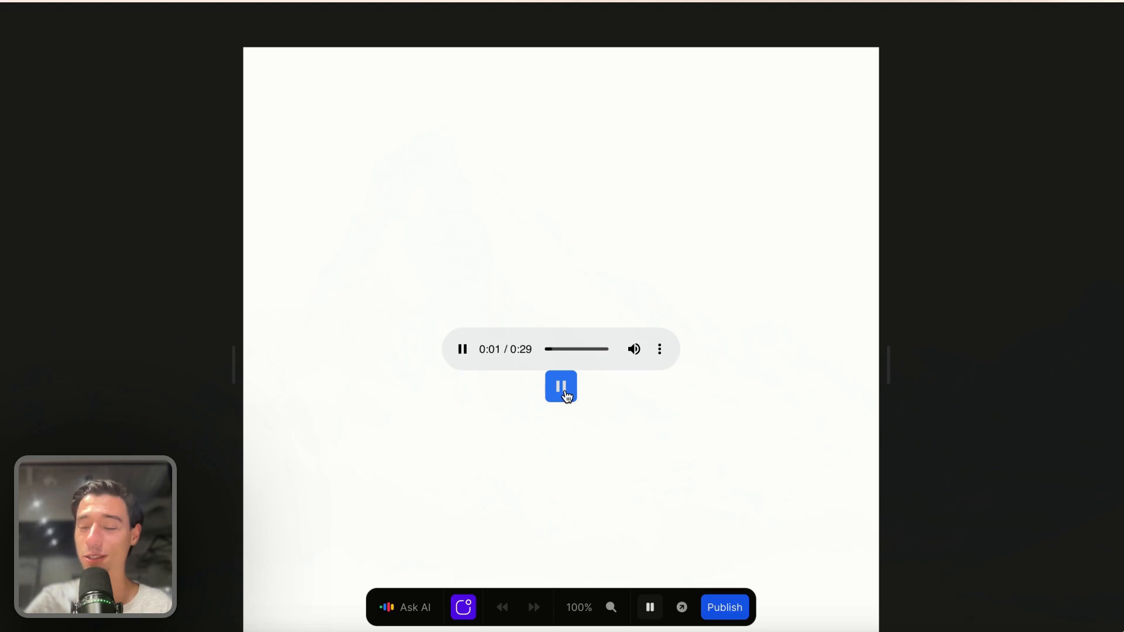
{"action": "left_click", "coordinate": [568, 394]}
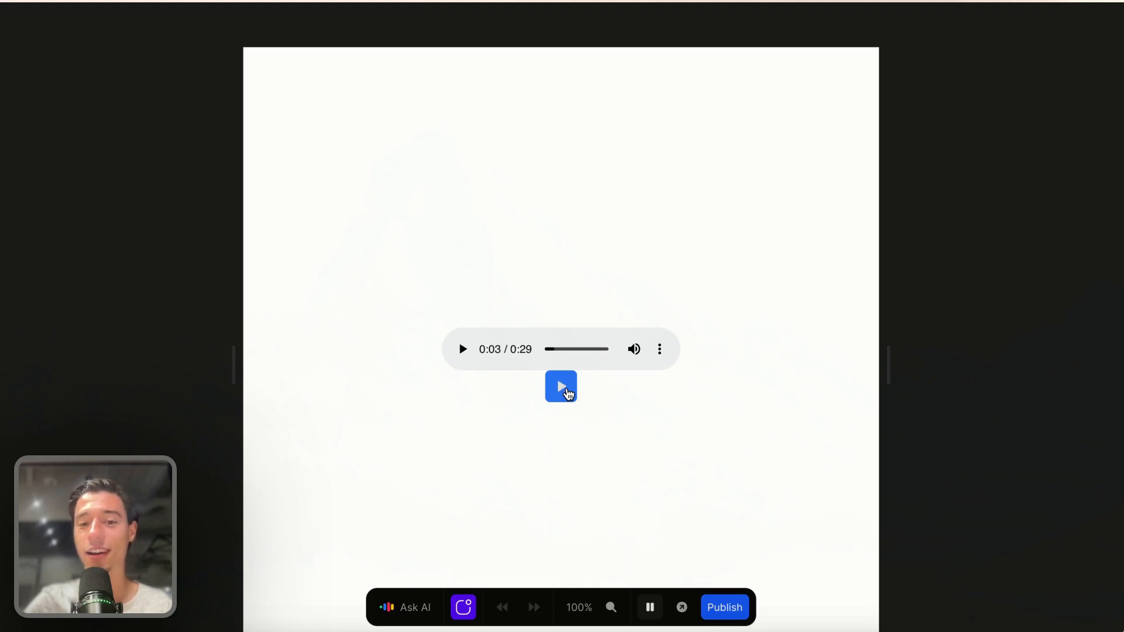
Seek the audio close to its end, play it out with the custom button and exit the preview.
{"action": "left_click_drag", "start_coordinate": [557, 352], "coordinate": [602, 372]}
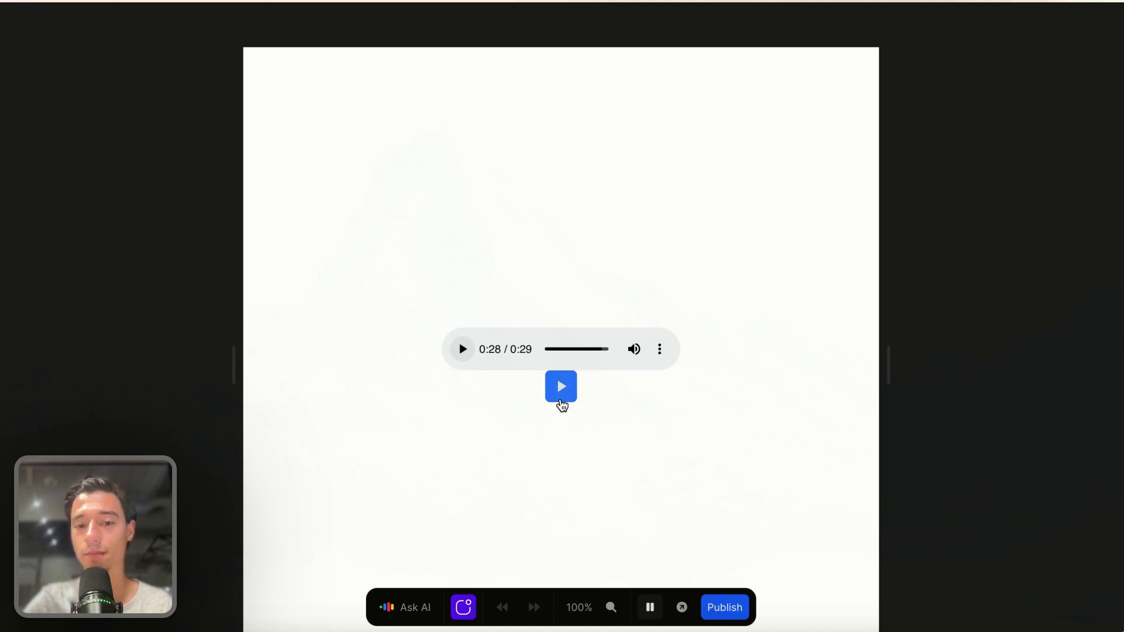
{"action": "left_click", "coordinate": [563, 396]}
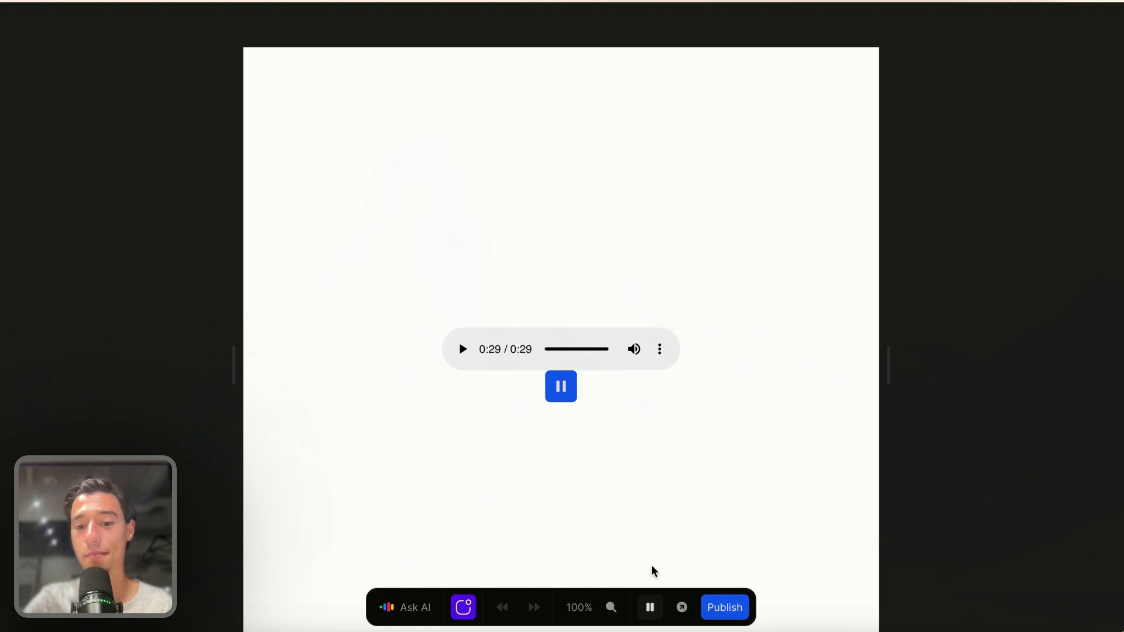
{"action": "left_click", "coordinate": [650, 607]}
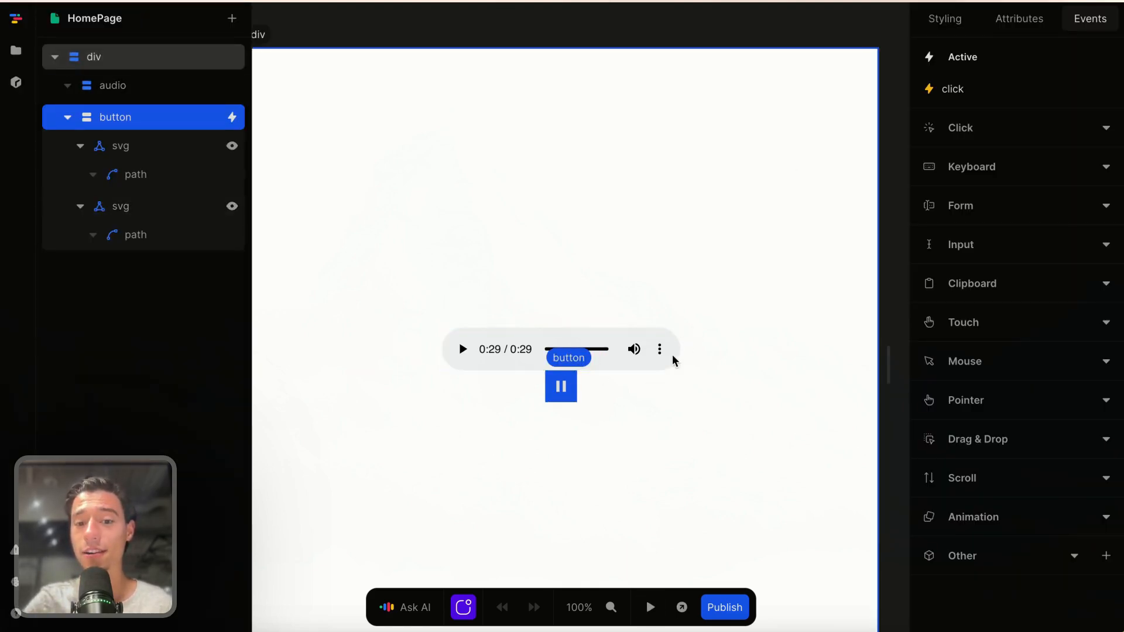
Add a custom ended event to the audio element with a workflow that sets isPlaying to false.
{"action": "left_click", "coordinate": [655, 343]}
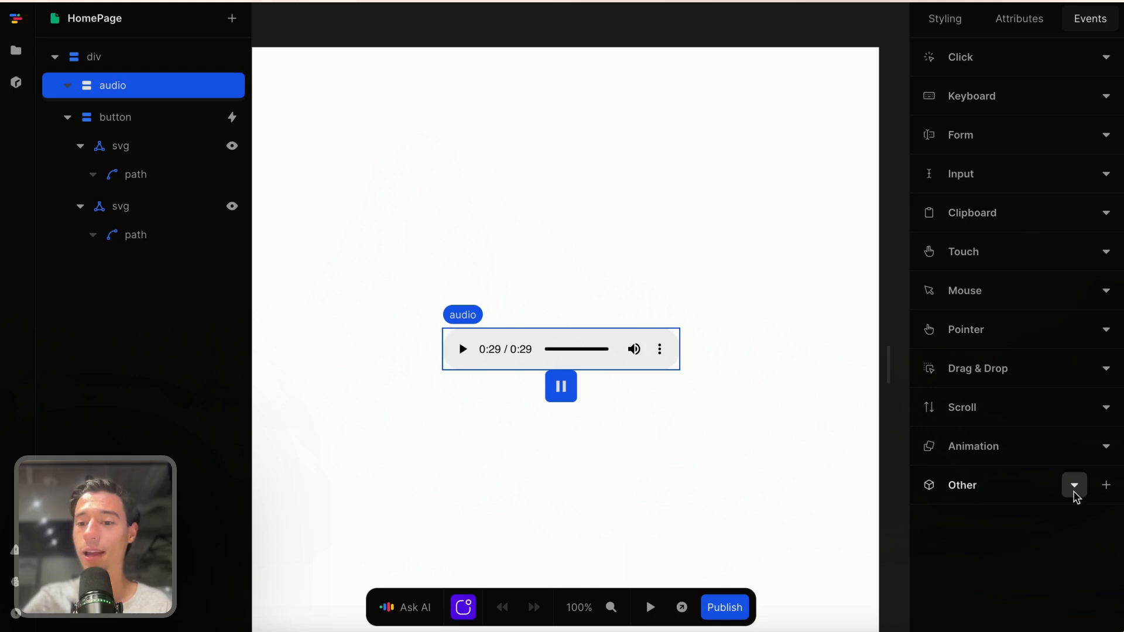
{"action": "left_click", "coordinate": [1106, 486]}
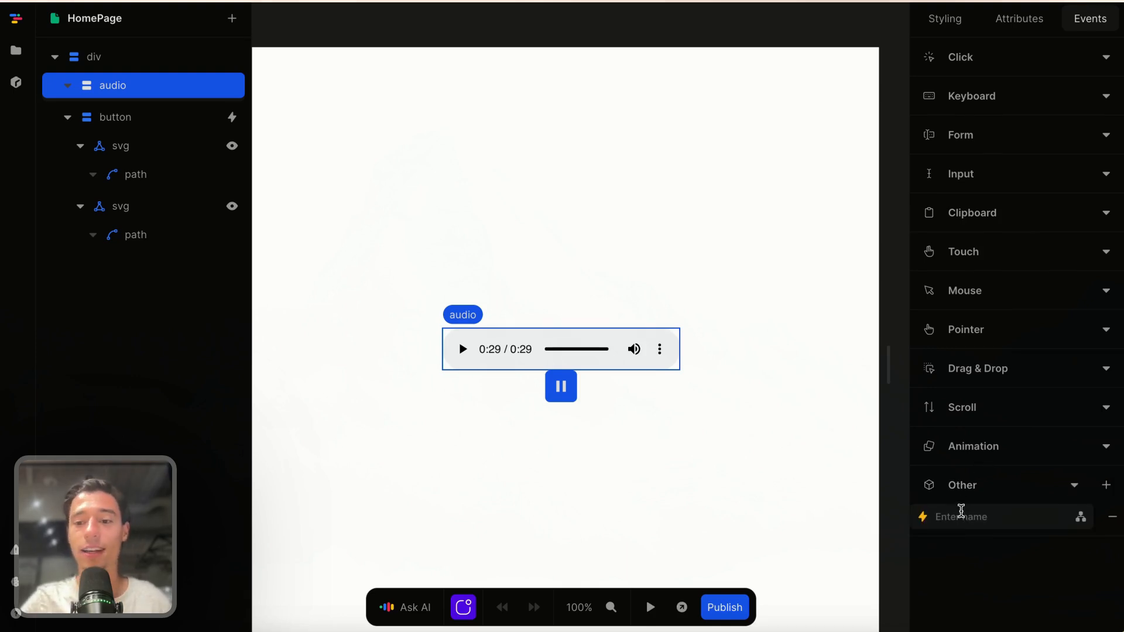
{"action": "type", "text": "ended"}
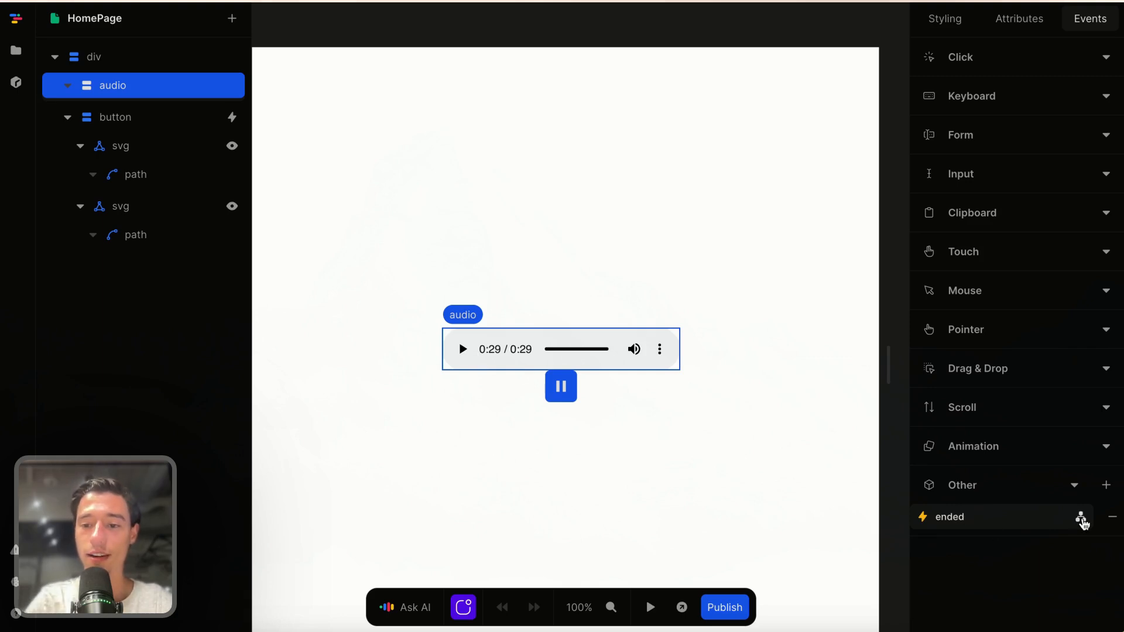
{"action": "left_click", "coordinate": [1081, 519]}
{"action": "left_click", "coordinate": [763, 165]}
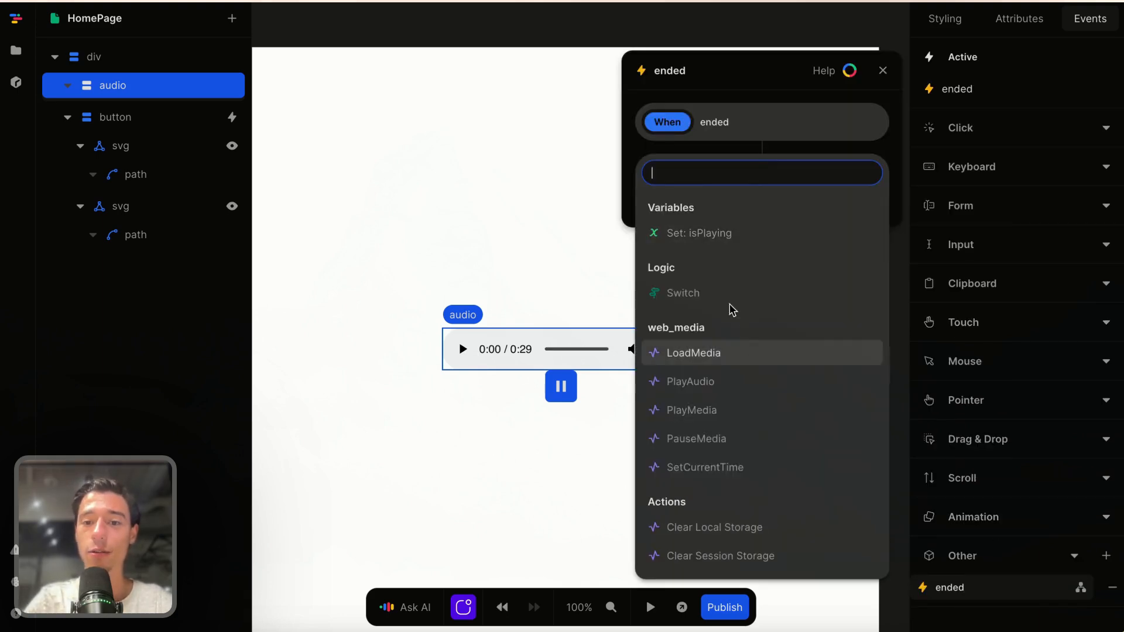
{"action": "left_click", "coordinate": [725, 233]}
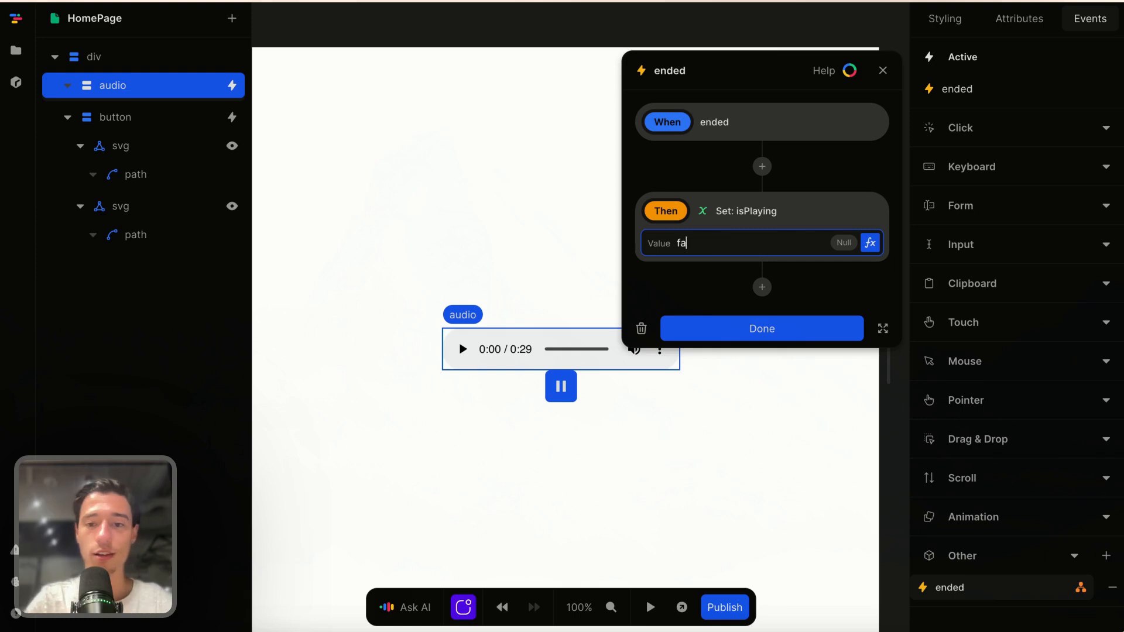
{"action": "left_click", "coordinate": [726, 330]}
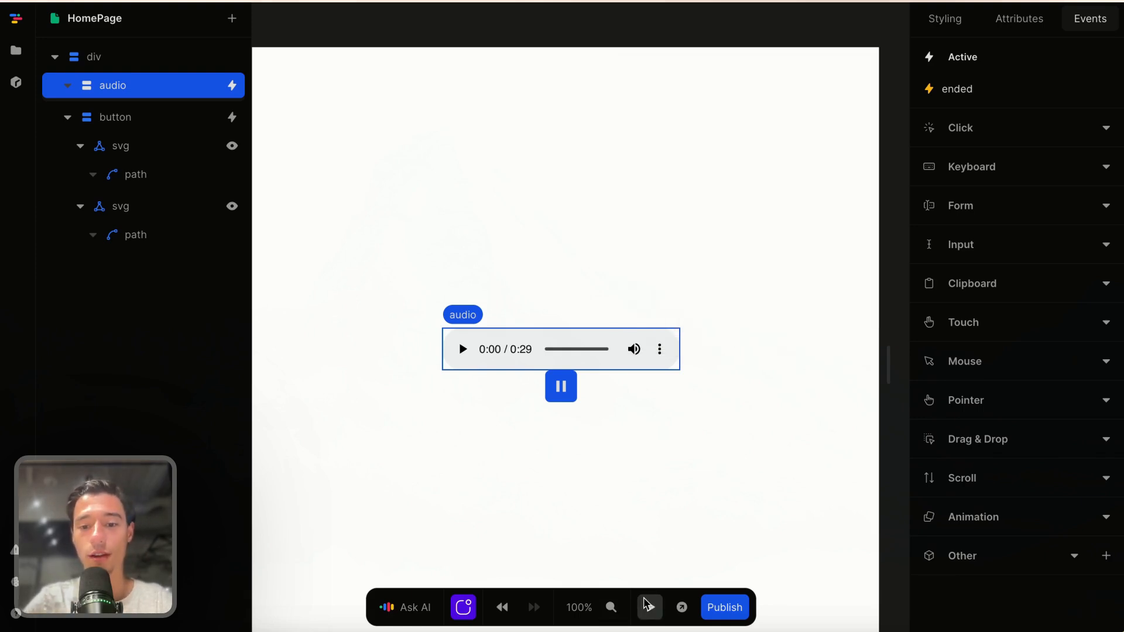
Test the ended event in preview by seeking near the end and finishing playback with the audio element's own controls.
{"action": "left_click", "coordinate": [650, 607]}
{"action": "left_click_drag", "start_coordinate": [550, 350], "coordinate": [600, 357]}
{"action": "left_click", "coordinate": [462, 350]}
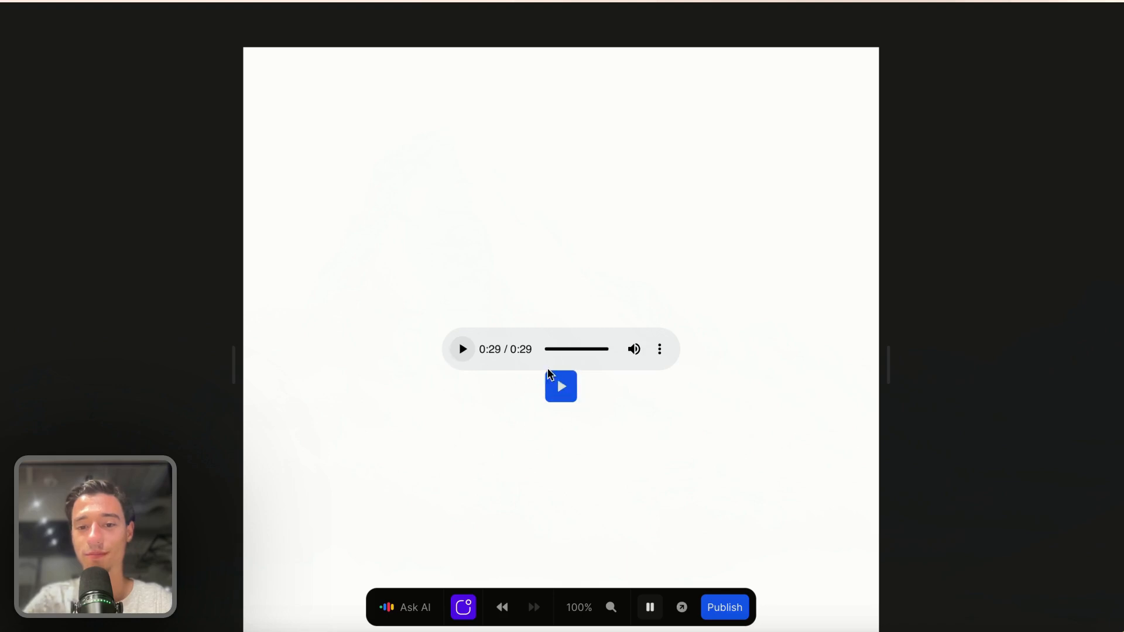
{"action": "left_click", "coordinate": [649, 608]}
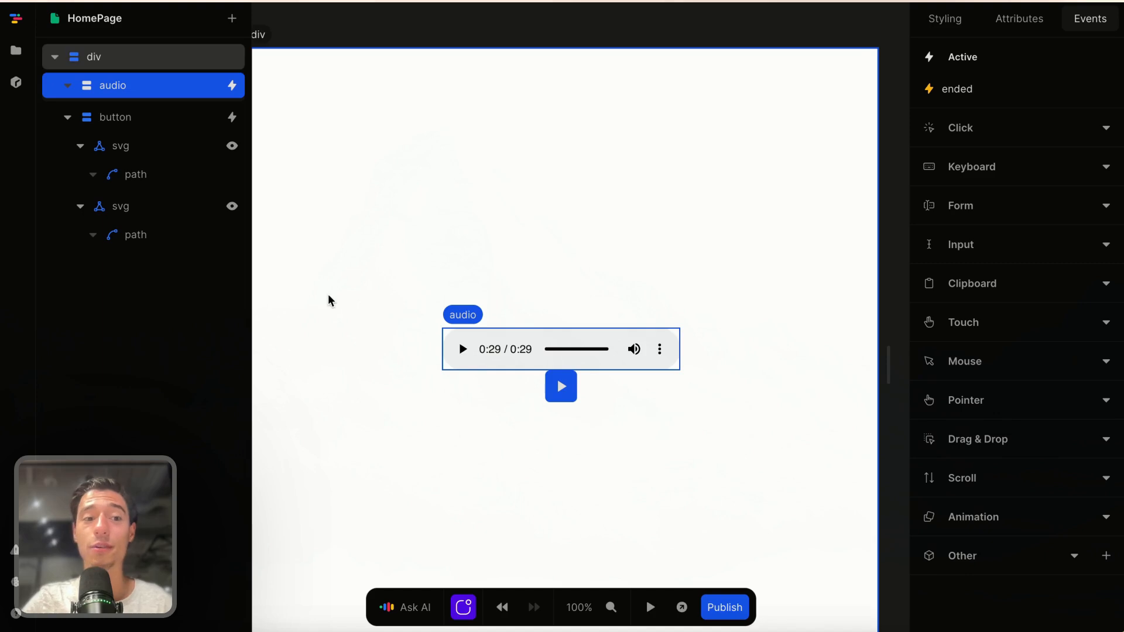
Preview the page again, start the audio with the custom button, seek it to the end and exit the preview.
{"action": "left_click", "coordinate": [650, 608]}
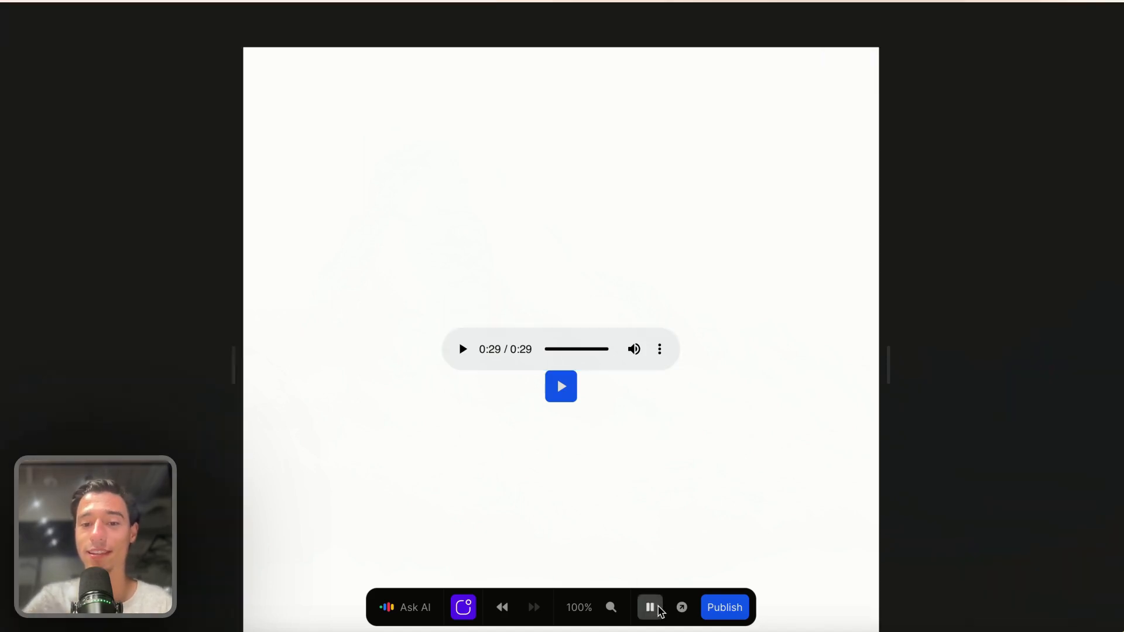
{"action": "left_click", "coordinate": [561, 387]}
{"action": "left_click_drag", "start_coordinate": [550, 351], "coordinate": [593, 363]}
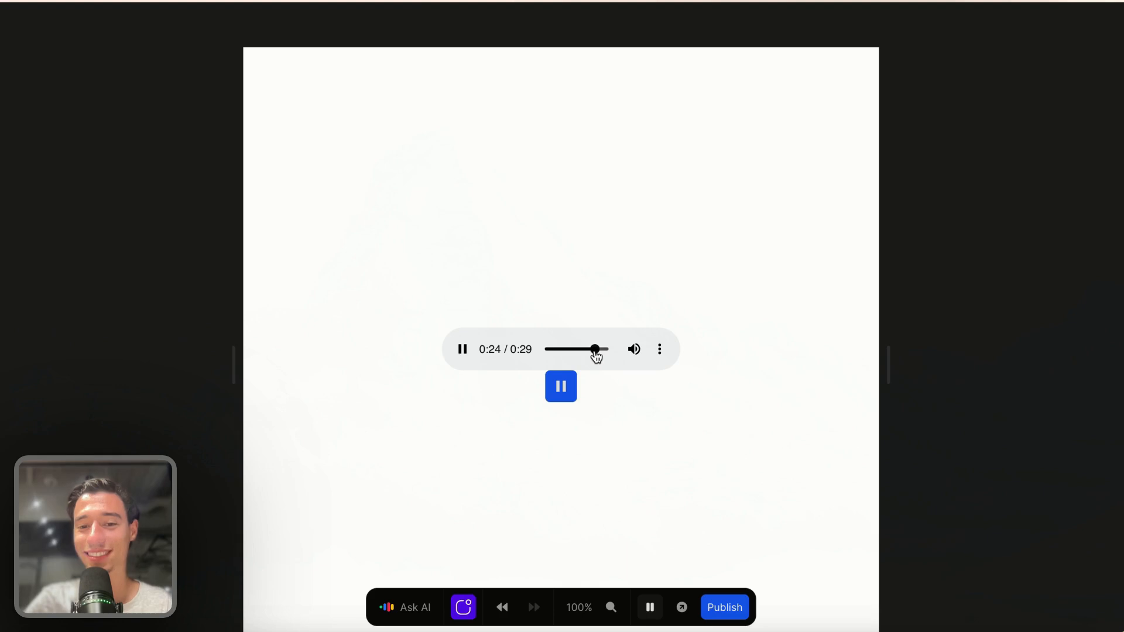
{"action": "left_click_drag", "start_coordinate": [596, 355], "coordinate": [604, 358]}
{"action": "left_click", "coordinate": [650, 607]}
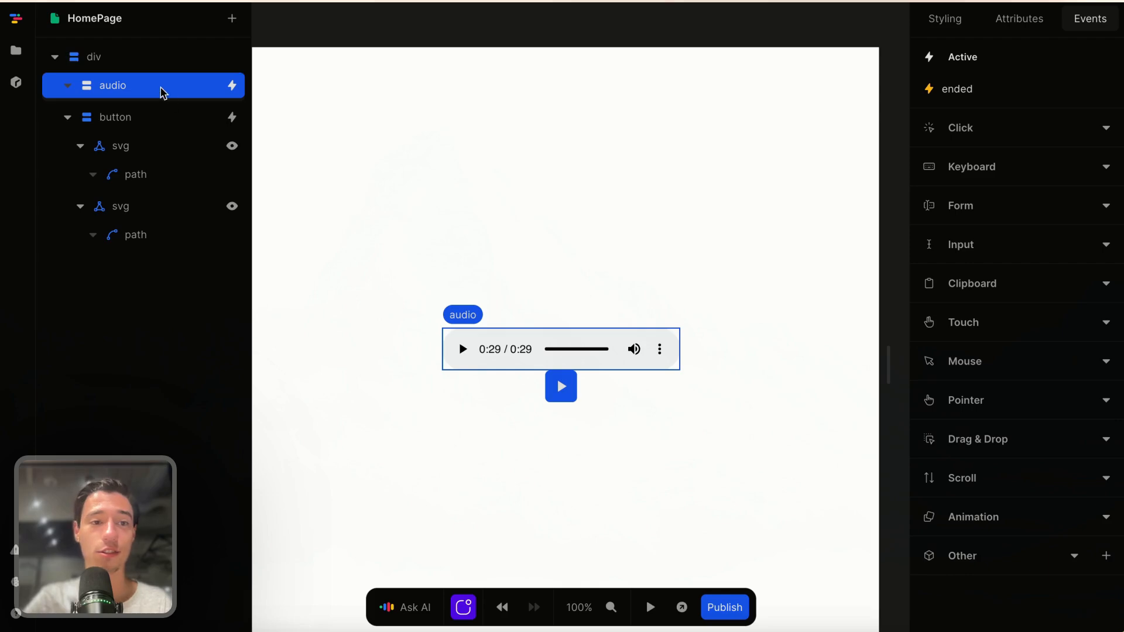
Wrap the audio element in a new div and move the button into that div below the audio.
{"action": "right_click", "coordinate": [152, 93]}
{"action": "left_click", "coordinate": [201, 146]}
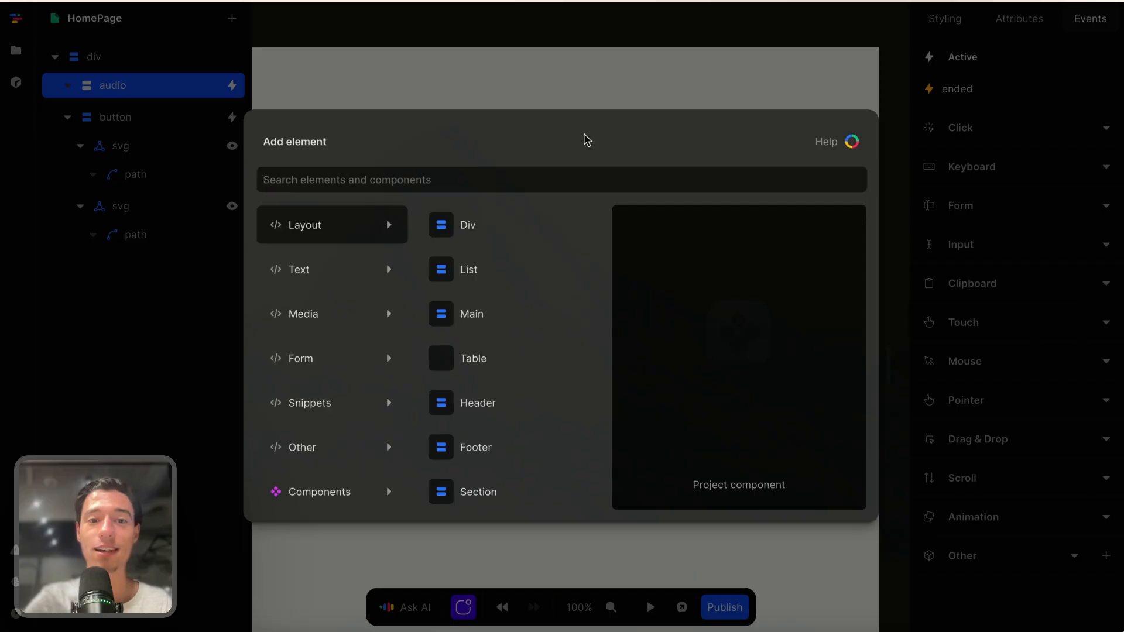
{"action": "left_click", "coordinate": [477, 226]}
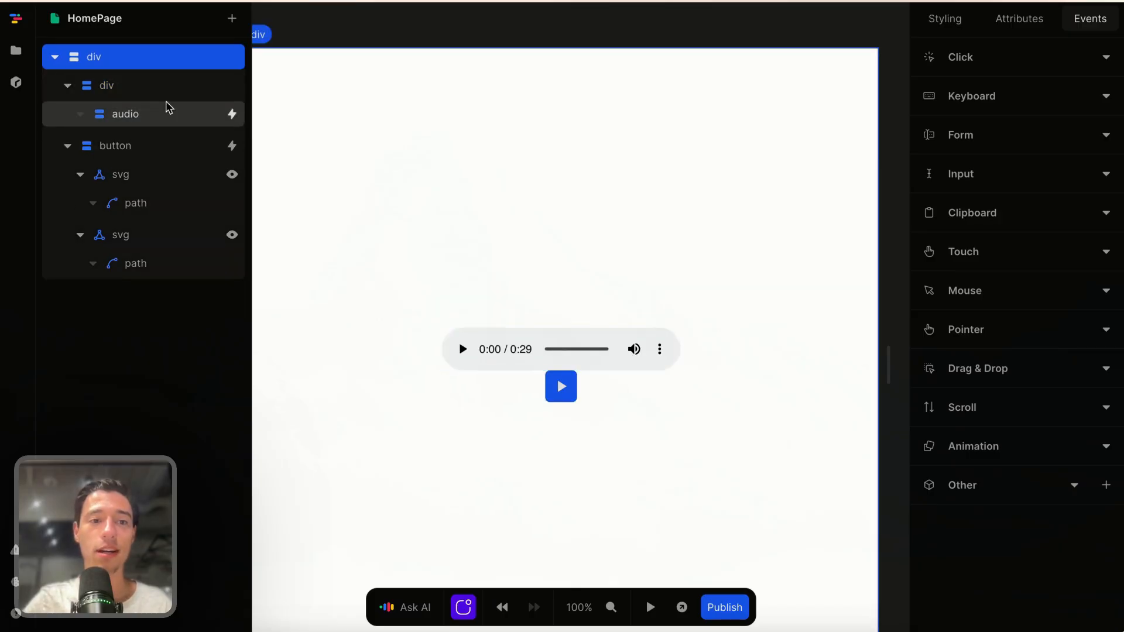
{"action": "left_click", "coordinate": [126, 143]}
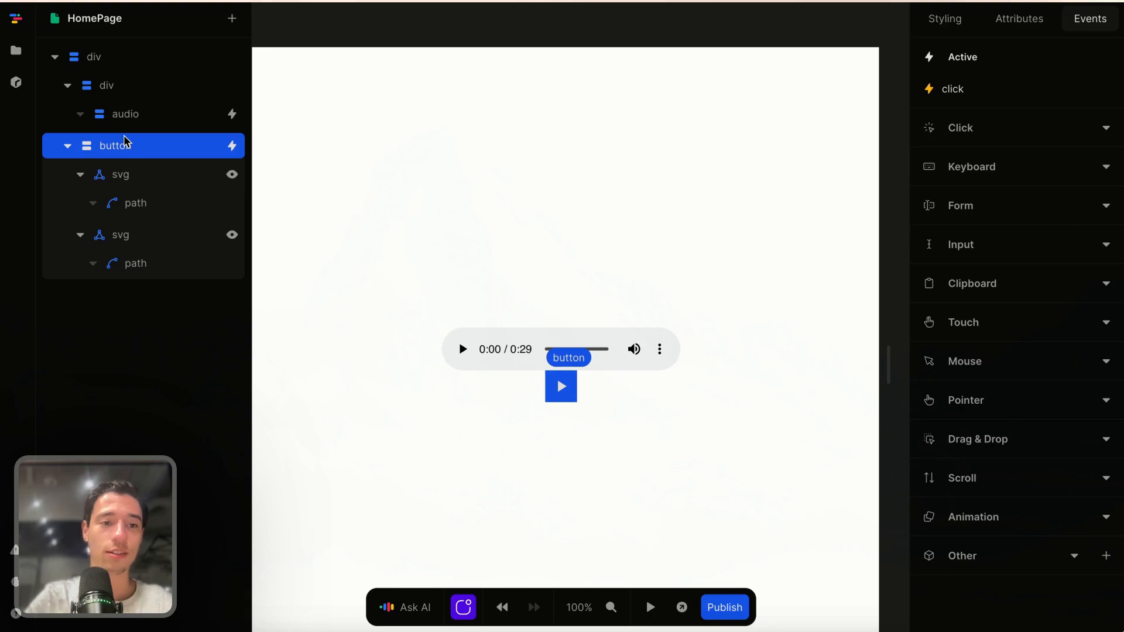
{"action": "left_click_drag", "start_coordinate": [125, 141], "coordinate": [105, 92]}
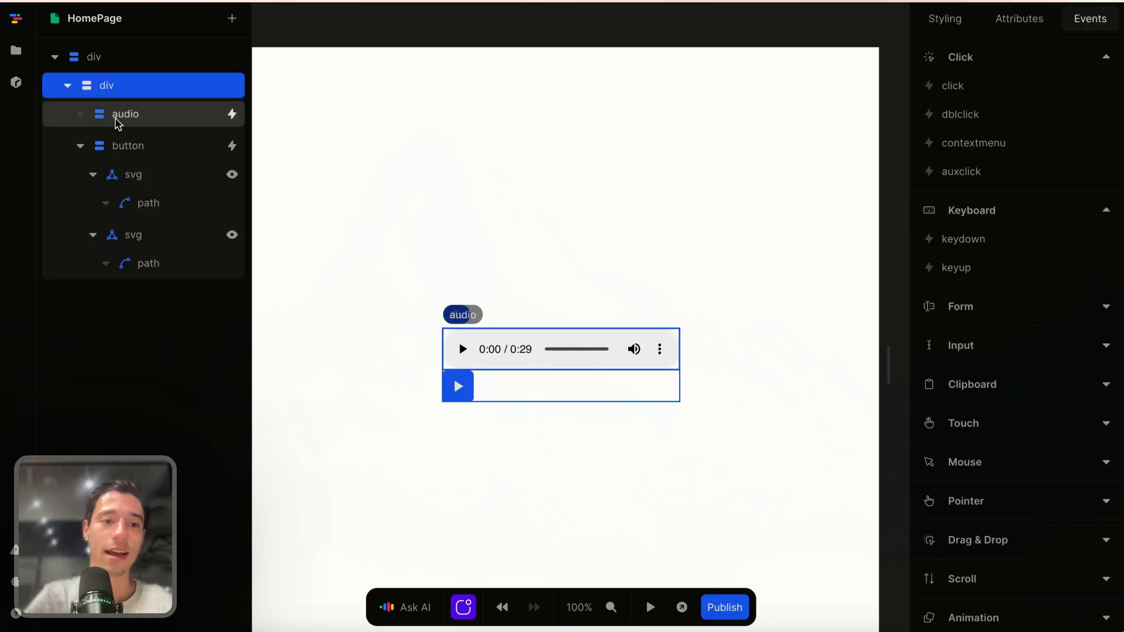
Set the audio element's controls attribute to false.
{"action": "left_click", "coordinate": [119, 120]}
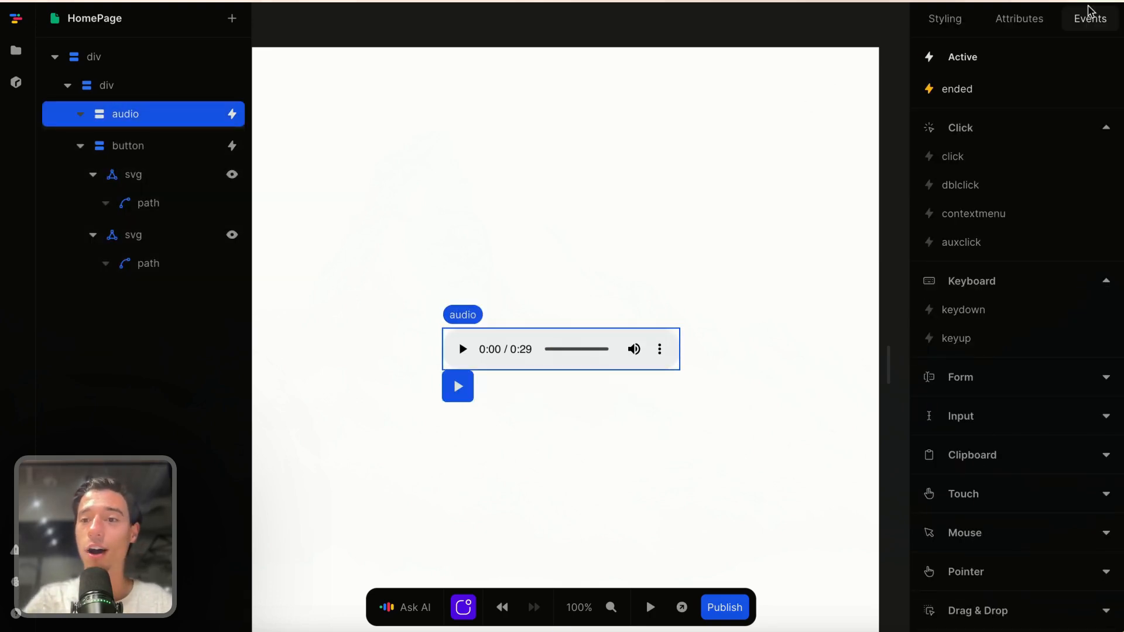
{"action": "left_click", "coordinate": [1021, 18]}
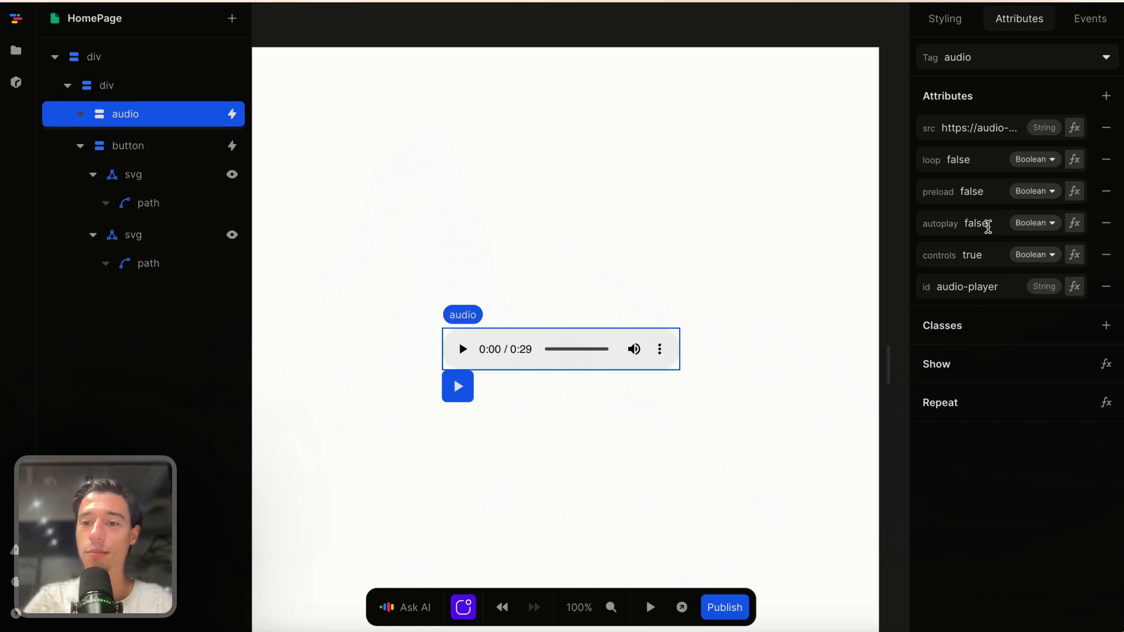
{"action": "double_click", "coordinate": [971, 255]}
{"action": "key", "text": "BackSpace"}
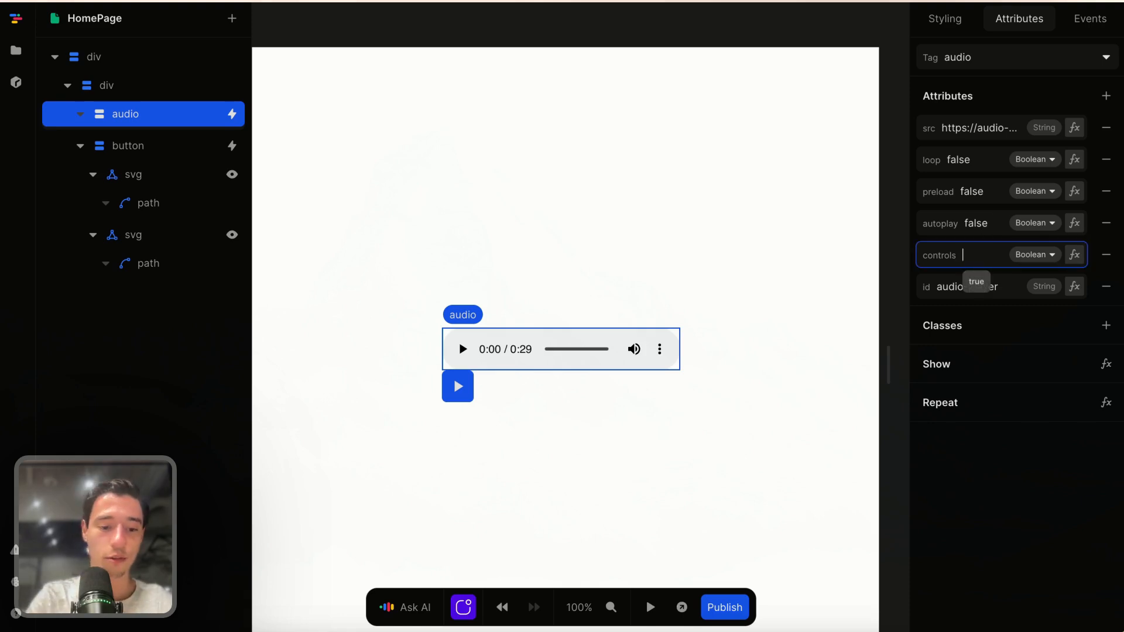
{"action": "type", "text": "false"}
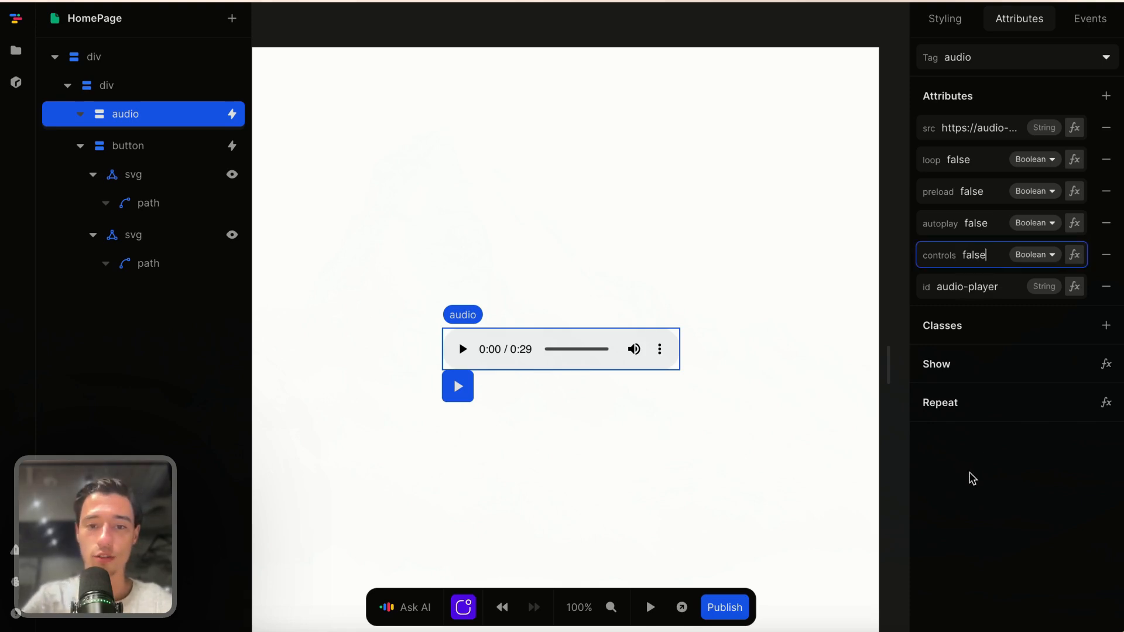
{"action": "key", "text": "Return"}
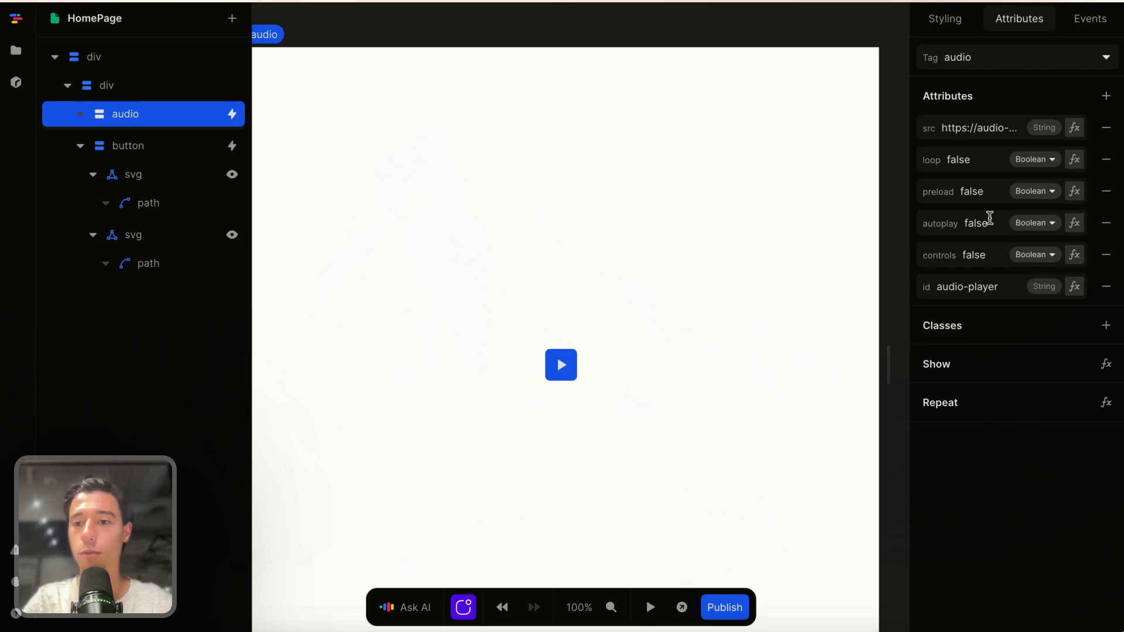
Set the audio element's preload attribute to true.
{"action": "double_click", "coordinate": [990, 190]}
{"action": "key", "text": "BackSpace"}
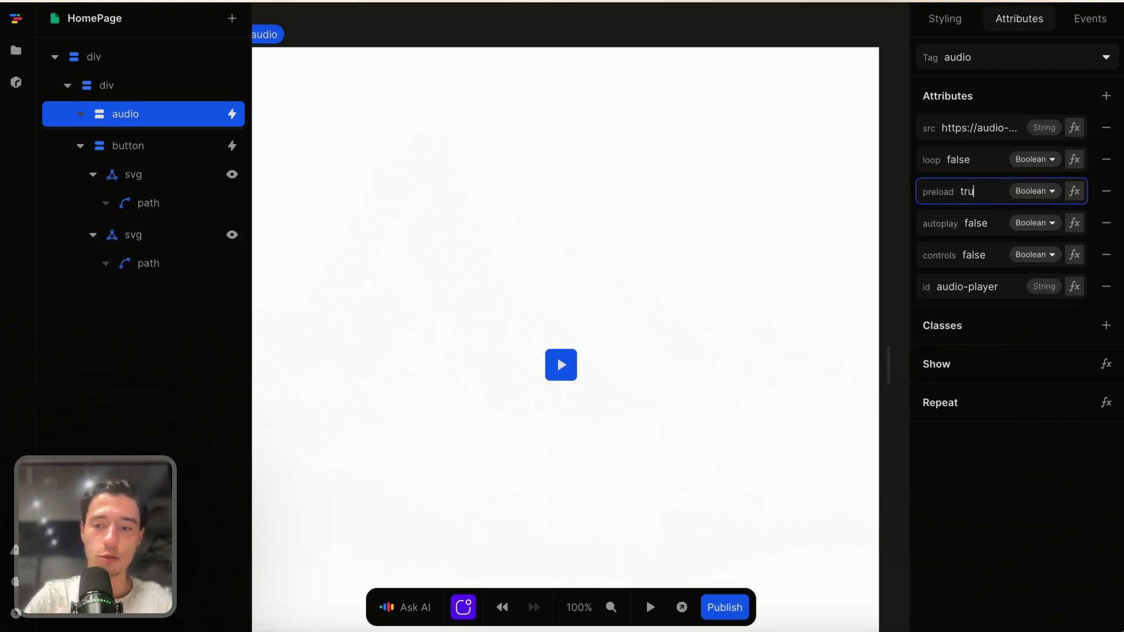
{"action": "type", "text": "true"}
{"action": "key", "text": "Return"}
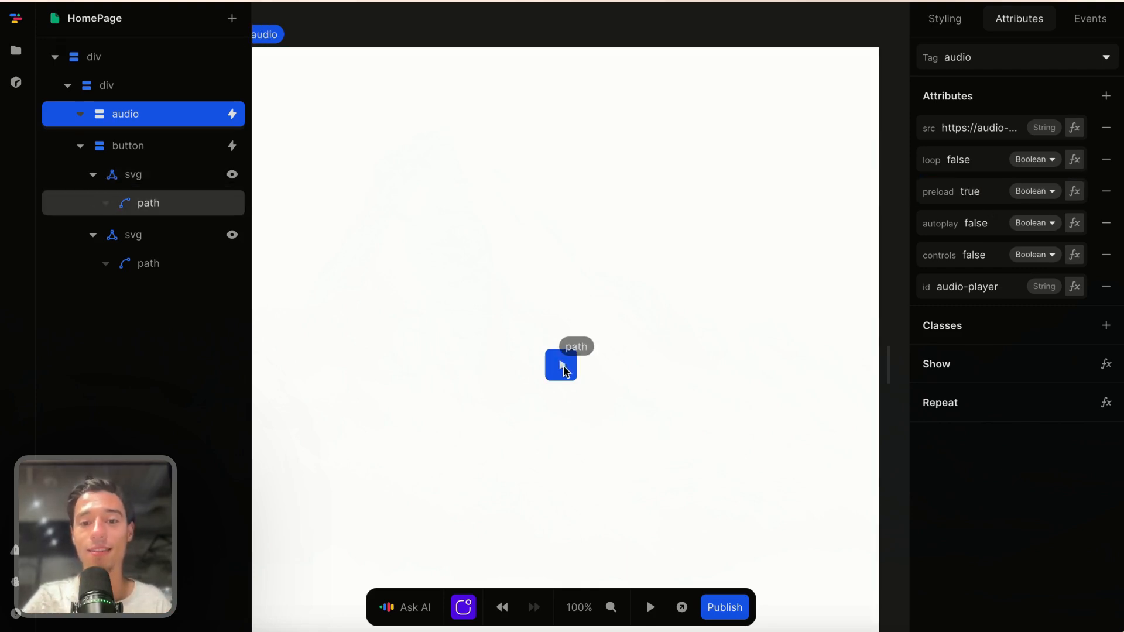
Test the standalone play/pause button in preview, exit and return to the page-level settings.
{"action": "left_click", "coordinate": [649, 607]}
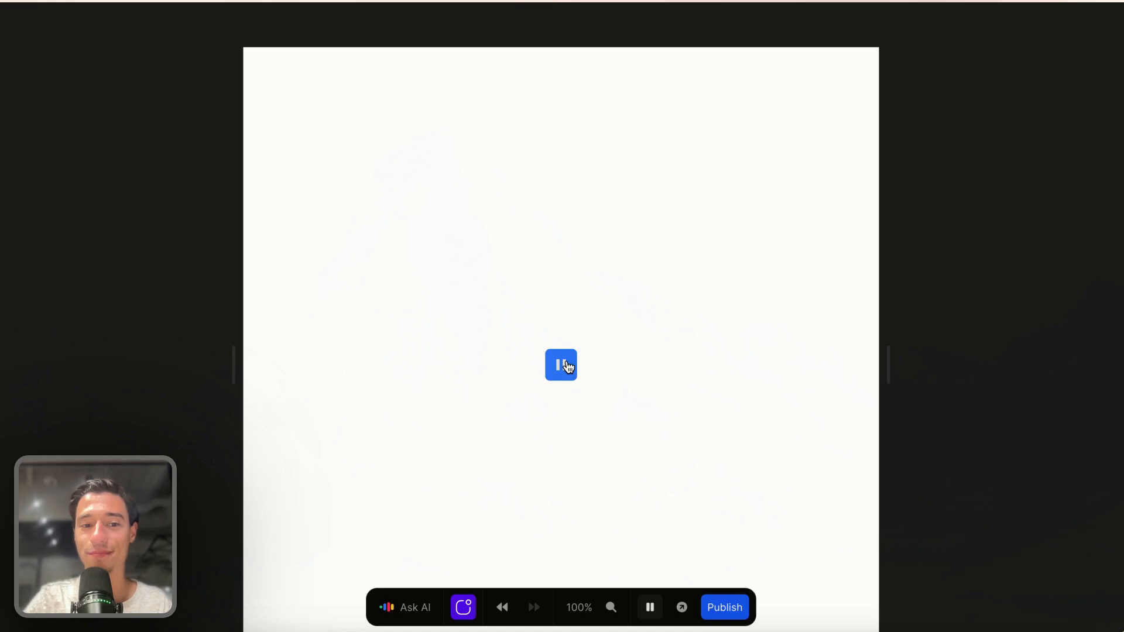
{"action": "left_click", "coordinate": [650, 607]}
{"action": "left_click", "coordinate": [867, 34]}
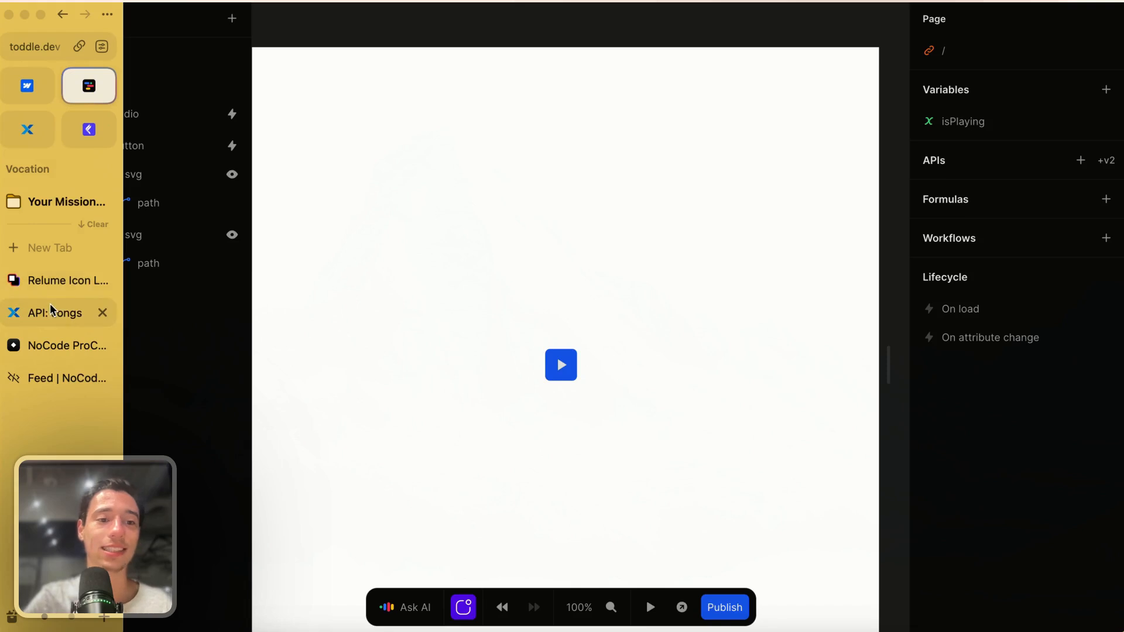
Switch to the songs API in Xano, run the /songs endpoint, copy its endpoint URL and return to the toddle HomePage.
{"action": "left_click", "coordinate": [23, 308]}
{"action": "left_click", "coordinate": [914, 609]}
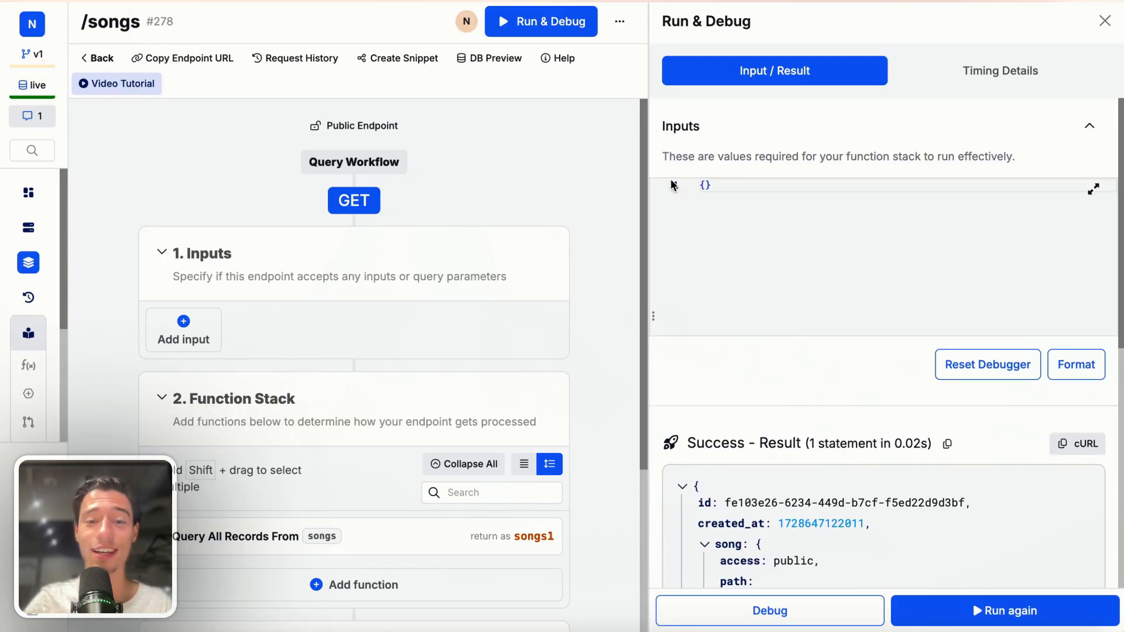
{"action": "left_click", "coordinate": [195, 63]}
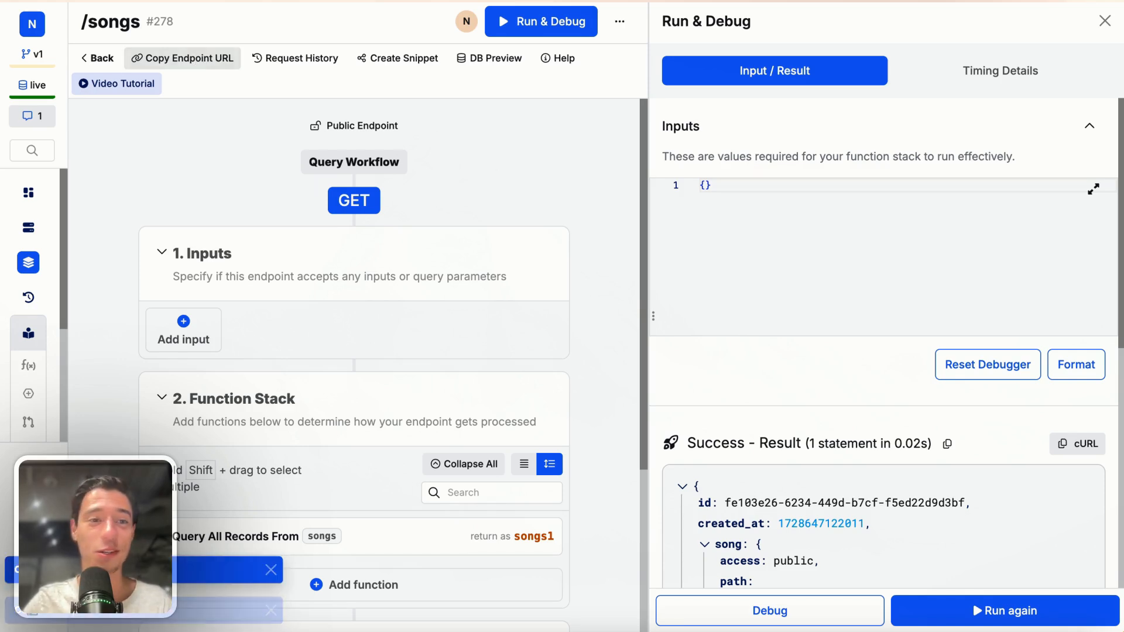
{"action": "mouse_move", "coordinate": [107, 131]}
{"action": "left_click", "coordinate": [94, 87]}
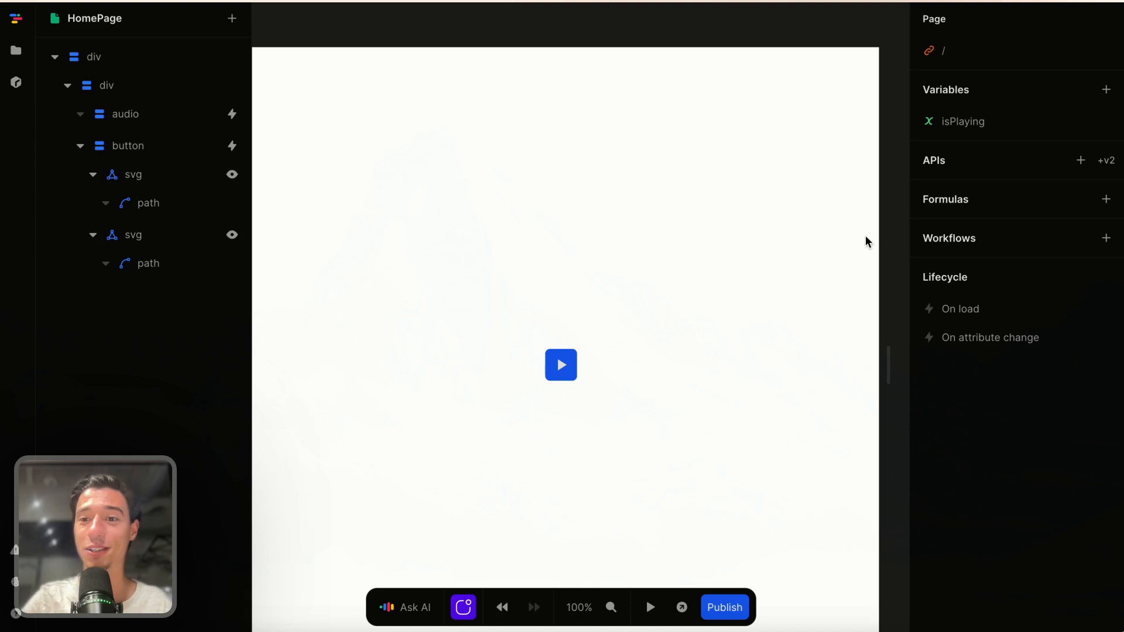
Add an API to the page and replace its default URL with the copied /songs endpoint URL on cloud.nocodeprocode.com.
{"action": "left_click", "coordinate": [1082, 161]}
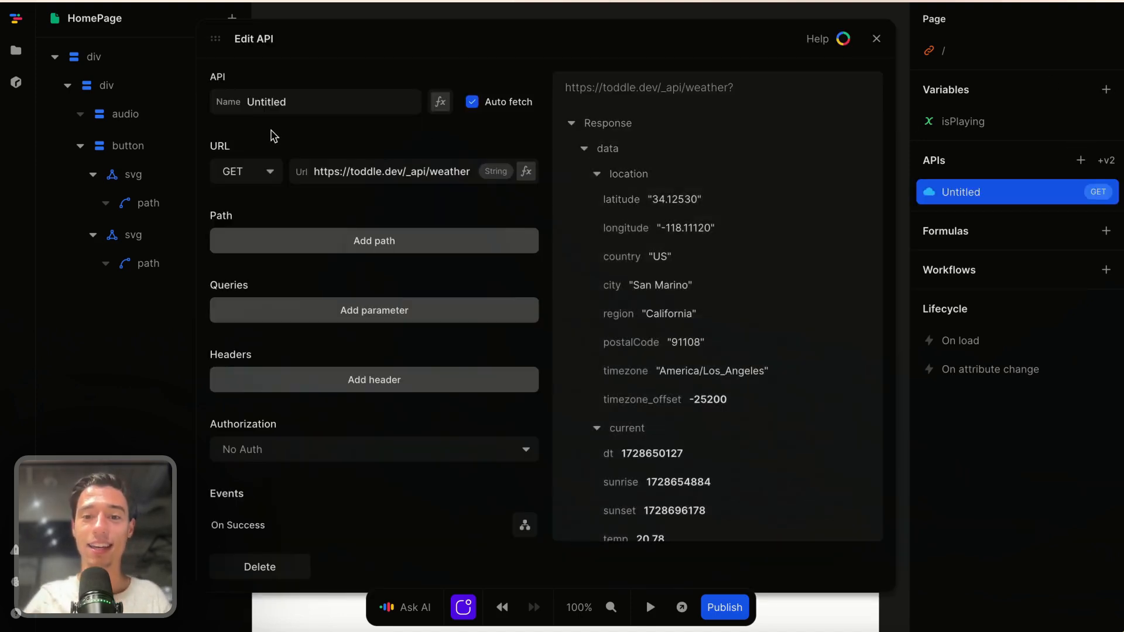
{"action": "left_click", "coordinate": [377, 175]}
{"action": "key", "text": "ctrl+a"}
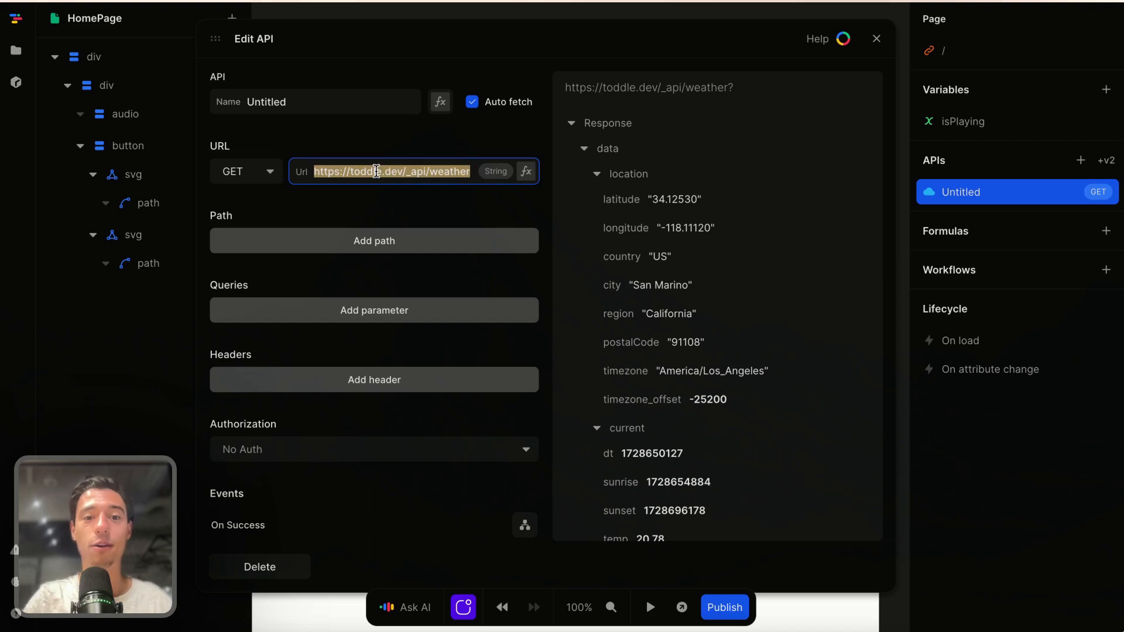
{"action": "key", "text": "BackSpace"}
{"action": "key", "text": "ctrl+v"}
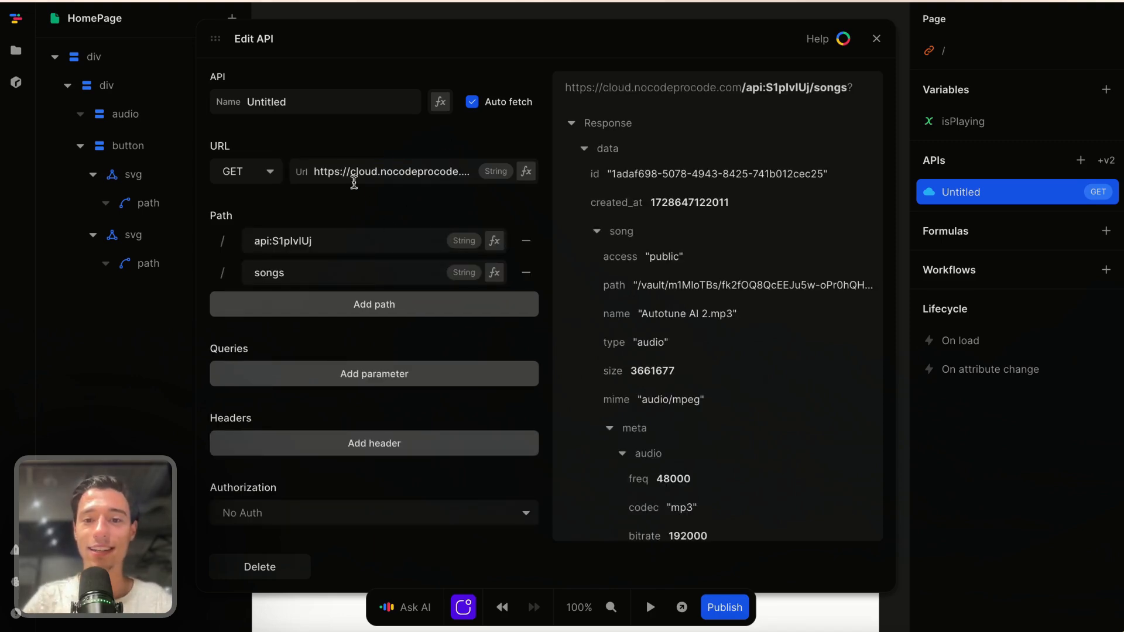
{"action": "scroll", "coordinate": [633, 401], "scroll_direction": "down", "scroll_amount": 3}
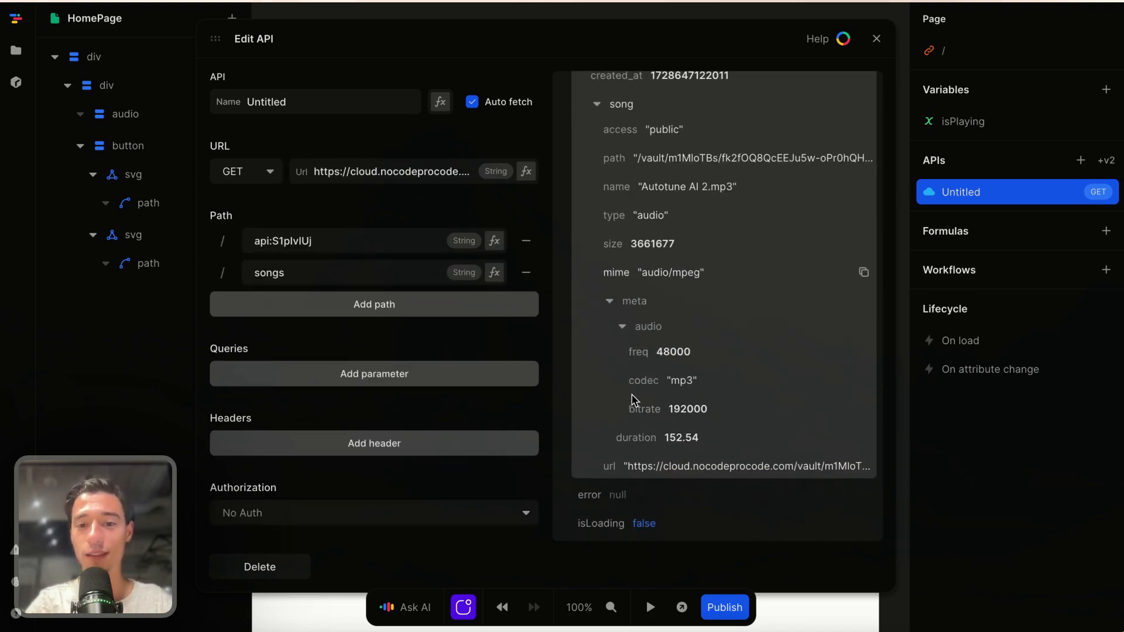
{"action": "scroll", "coordinate": [414, 349], "scroll_direction": "down", "scroll_amount": 3}
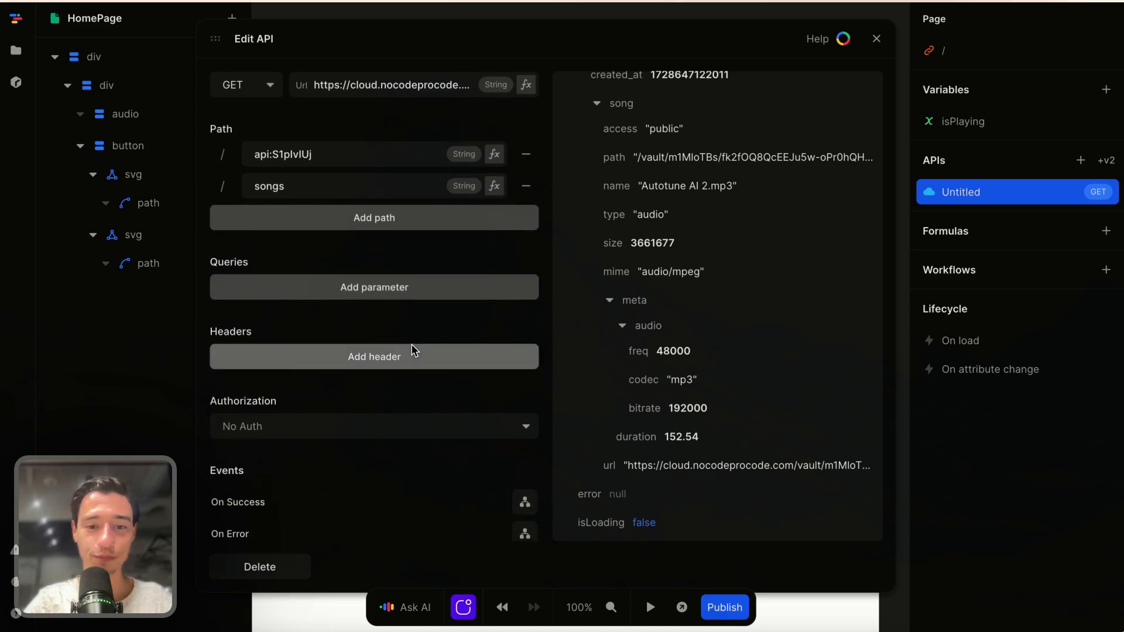
Name the new API song and close its editor.
{"action": "scroll", "coordinate": [414, 352], "scroll_direction": "up", "scroll_amount": 3}
{"action": "double_click", "coordinate": [354, 112]}
{"action": "key", "text": "BackSpace"}
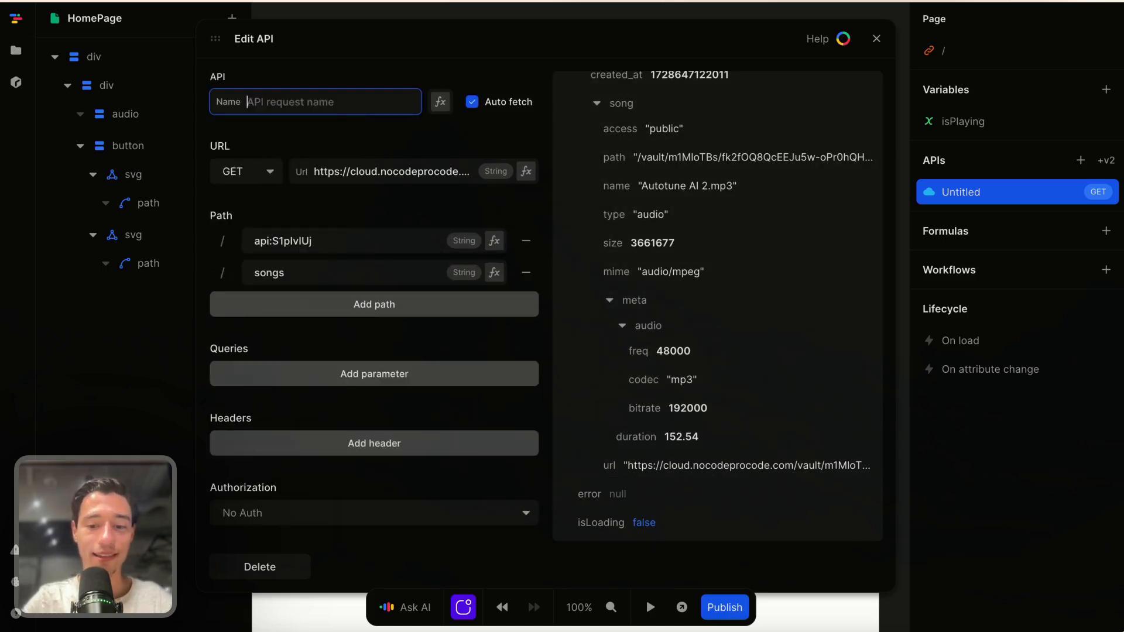
{"action": "type", "text": "song"}
{"action": "key", "text": "Return"}
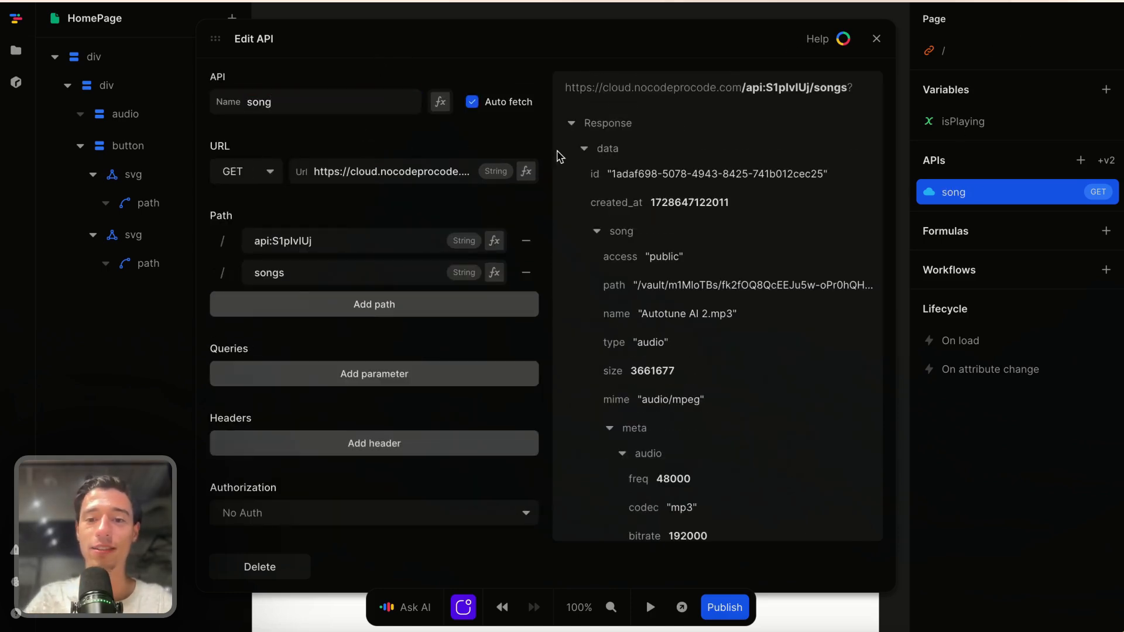
{"action": "left_click", "coordinate": [876, 39]}
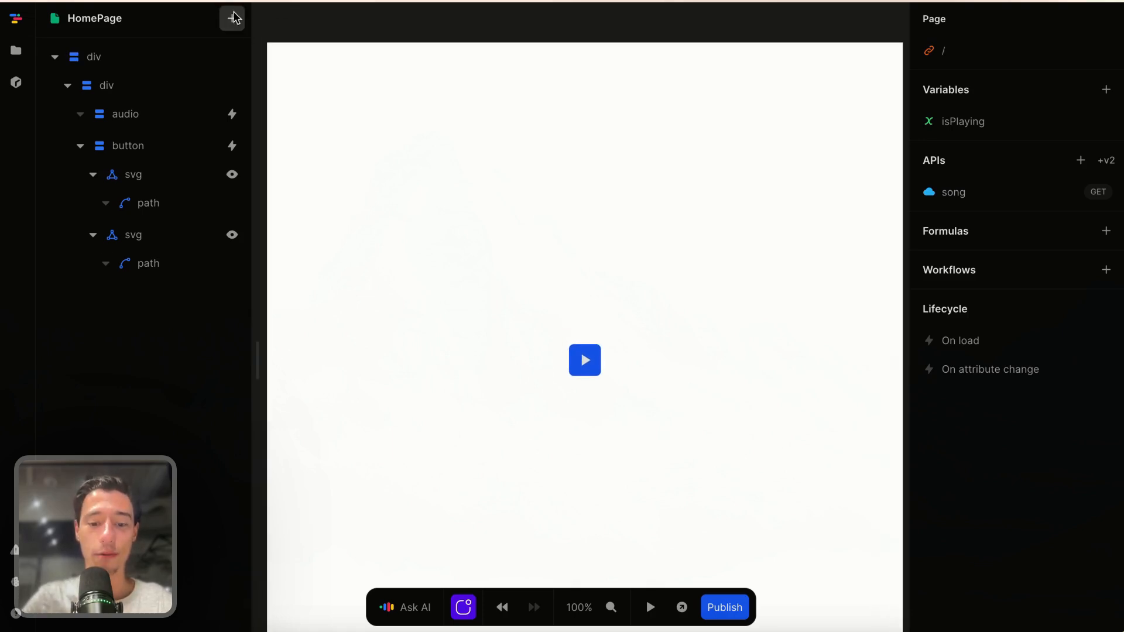
Add a button element to the page's outer div and set its text to New Song.
{"action": "left_click", "coordinate": [232, 18]}
{"action": "type", "text": "bu"}
{"action": "left_click", "coordinate": [297, 217]}
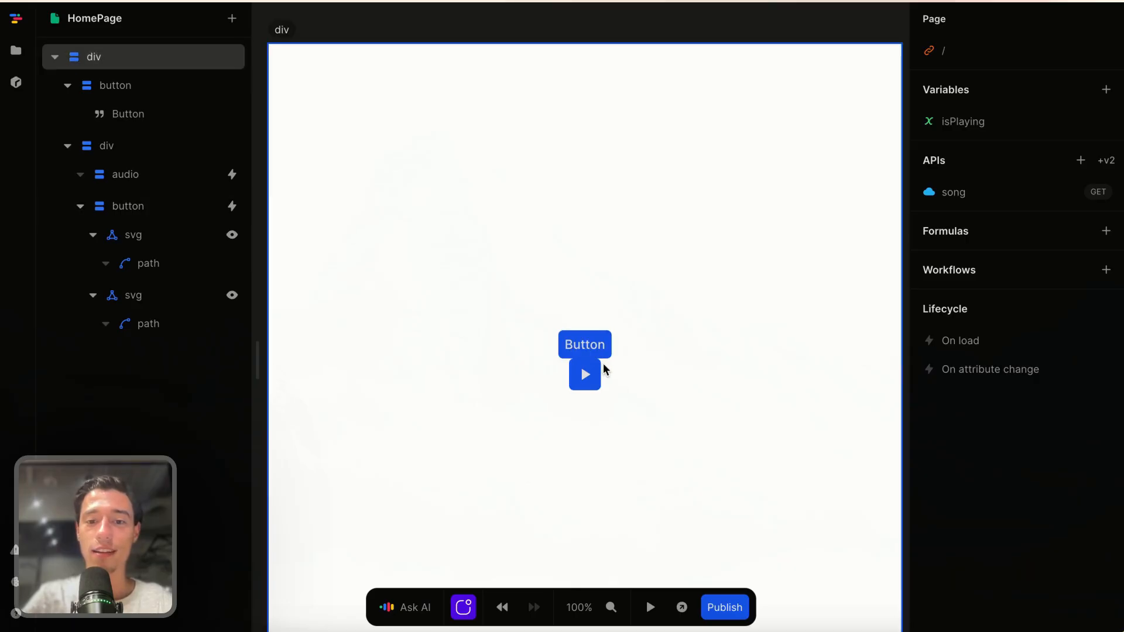
{"action": "left_click", "coordinate": [584, 347]}
{"action": "double_click", "coordinate": [585, 345]}
{"action": "key", "text": "BackSpace"}
{"action": "type", "text": "N"}
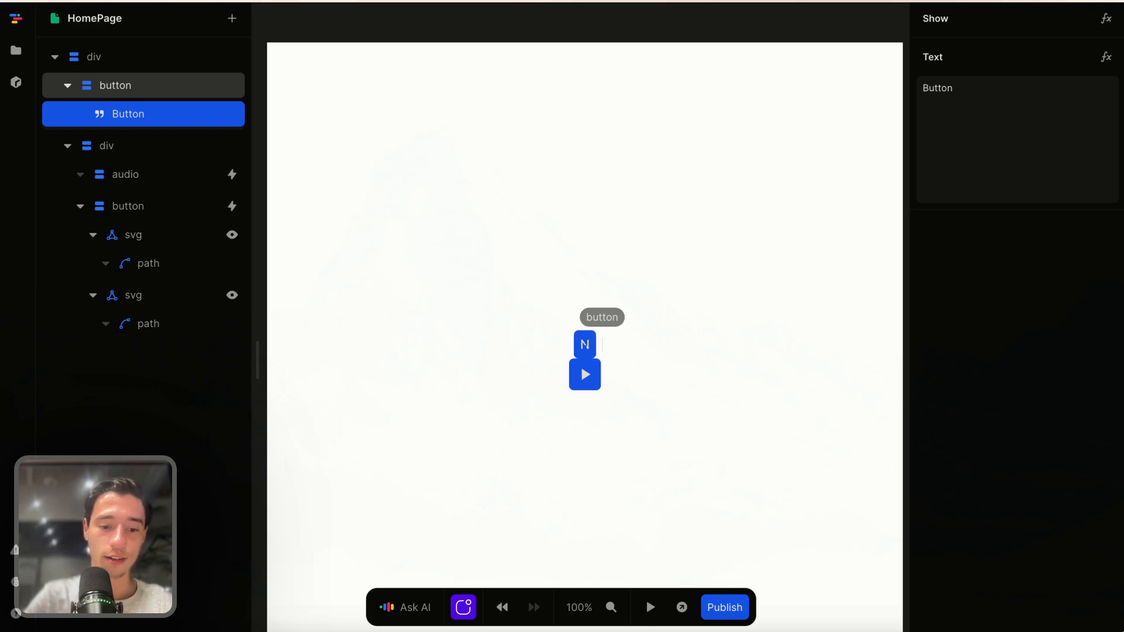
{"action": "type", "text": "ew Song"}
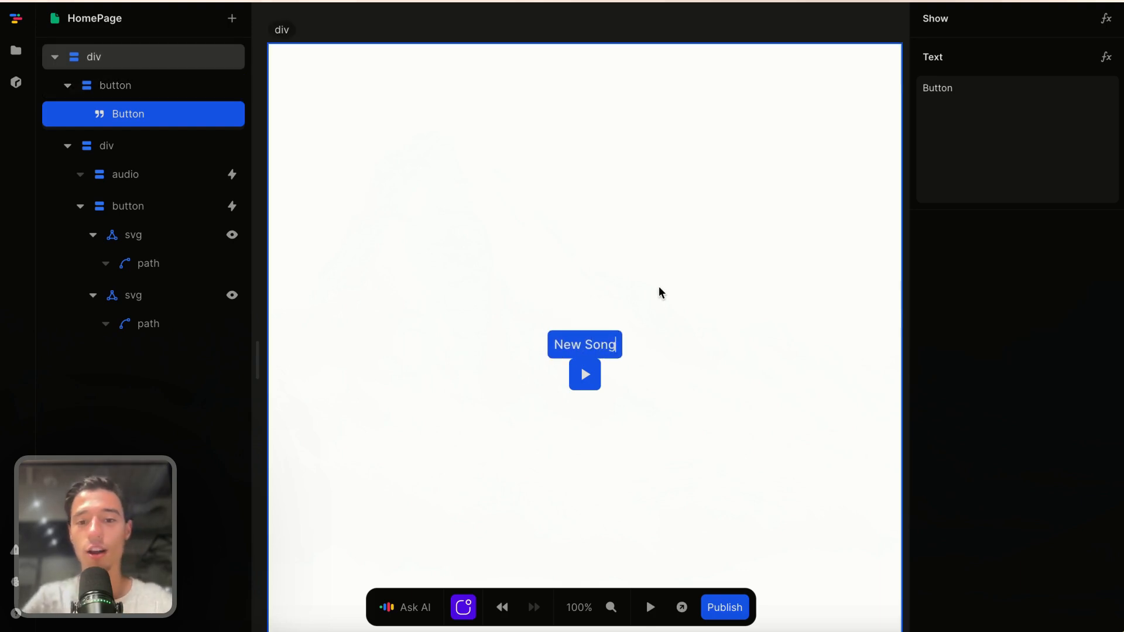
{"action": "left_click", "coordinate": [660, 288]}
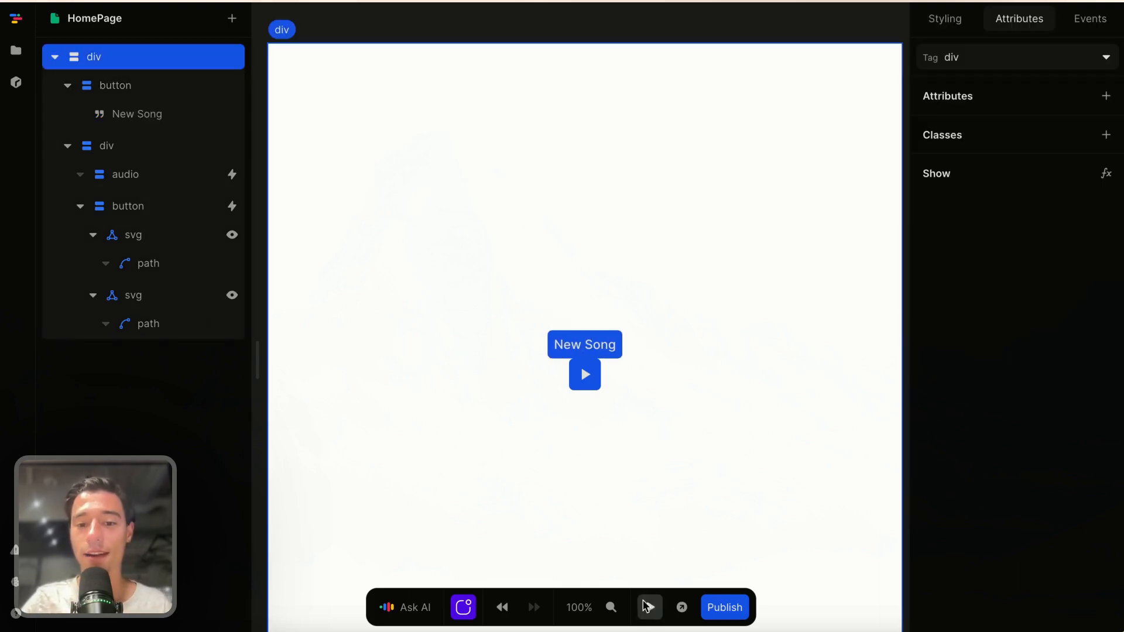
{"action": "left_click", "coordinate": [597, 379]}
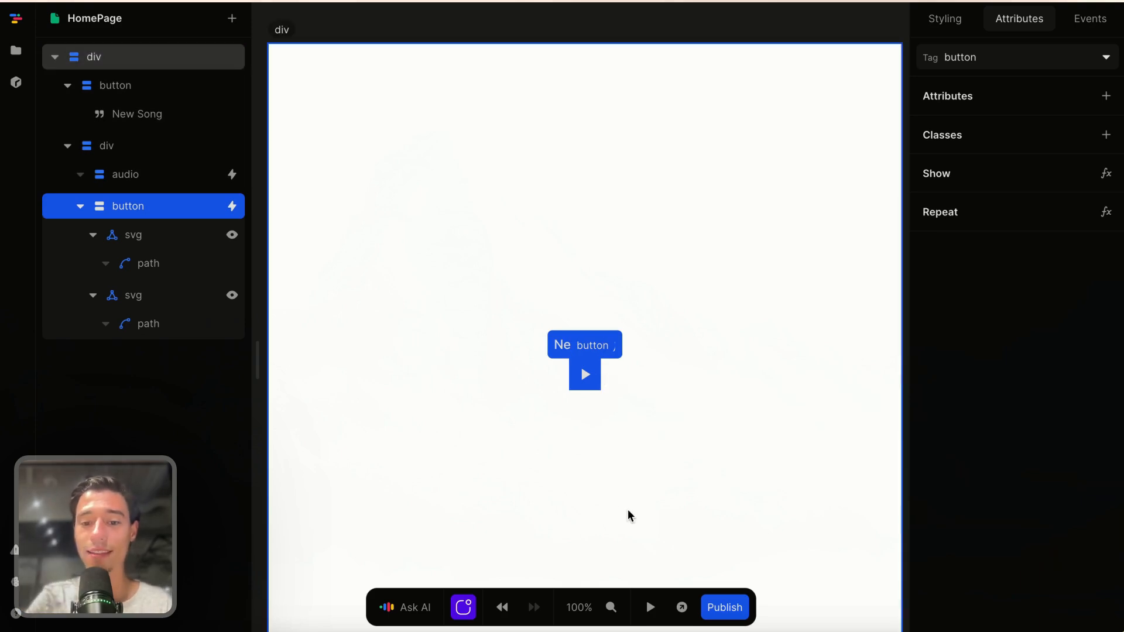
{"action": "left_click", "coordinate": [781, 18]}
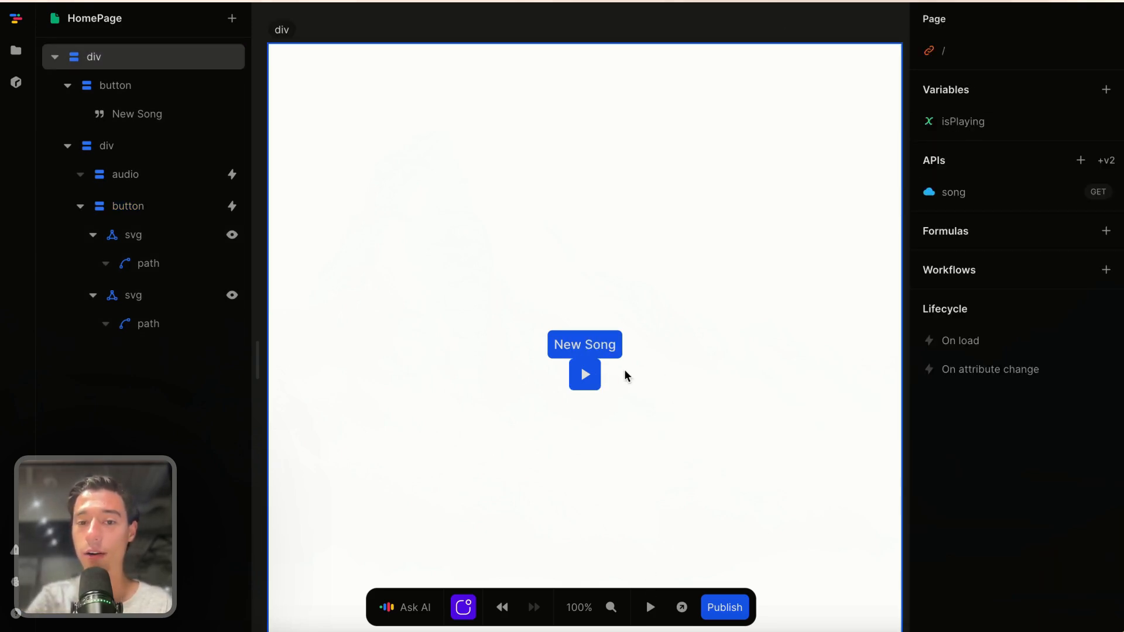
{"action": "left_click", "coordinate": [964, 193]}
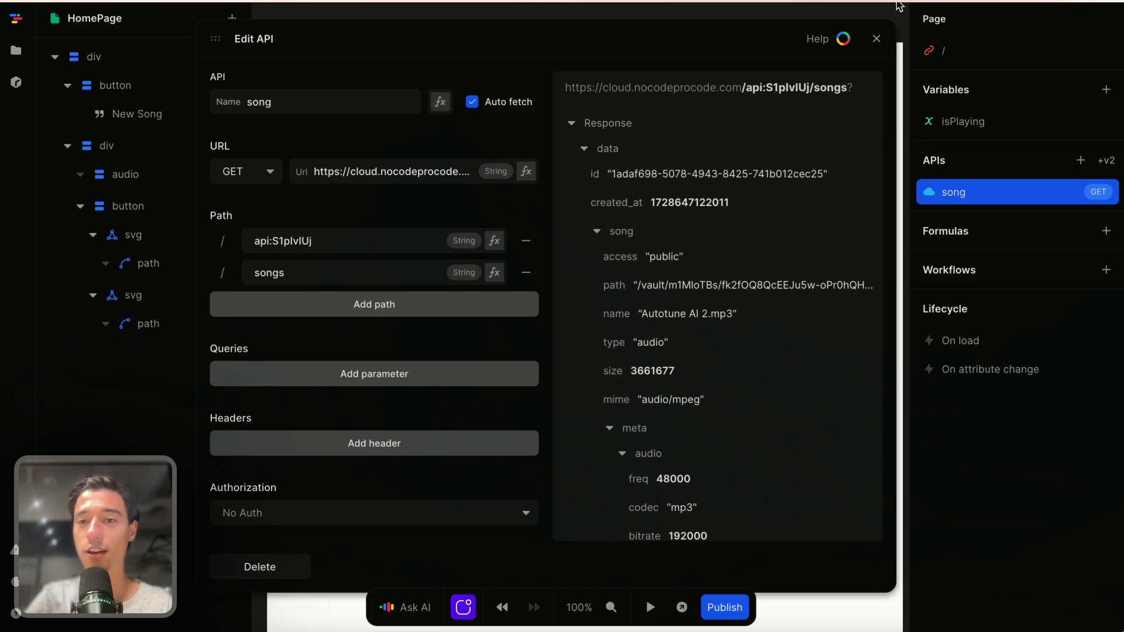
{"action": "left_click", "coordinate": [876, 39]}
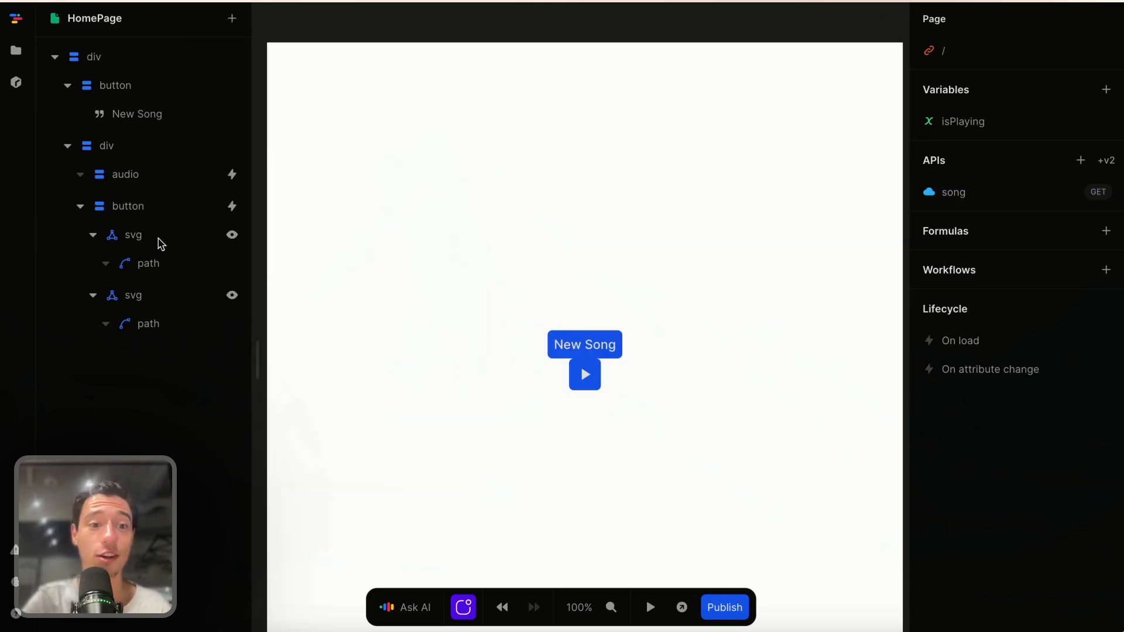
Bind the audio element's src attribute to the url inside the song API's data song object and briefly preview the page.
{"action": "left_click", "coordinate": [145, 168]}
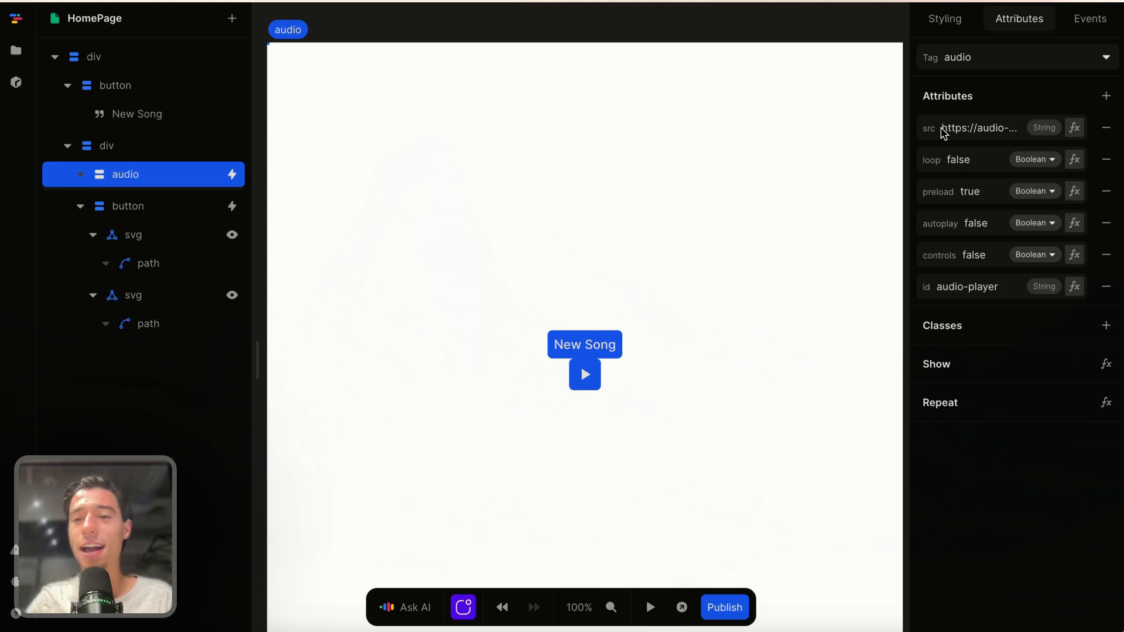
{"action": "left_click", "coordinate": [1075, 128]}
{"action": "left_click", "coordinate": [379, 358]}
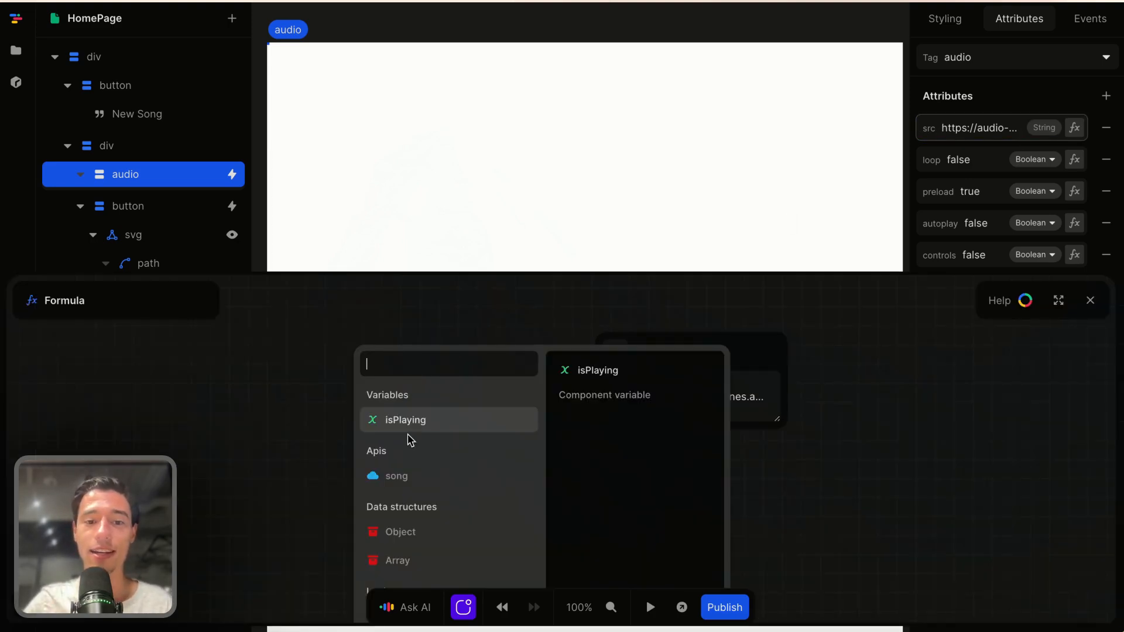
{"action": "left_click", "coordinate": [396, 477]}
{"action": "left_click", "coordinate": [406, 412]}
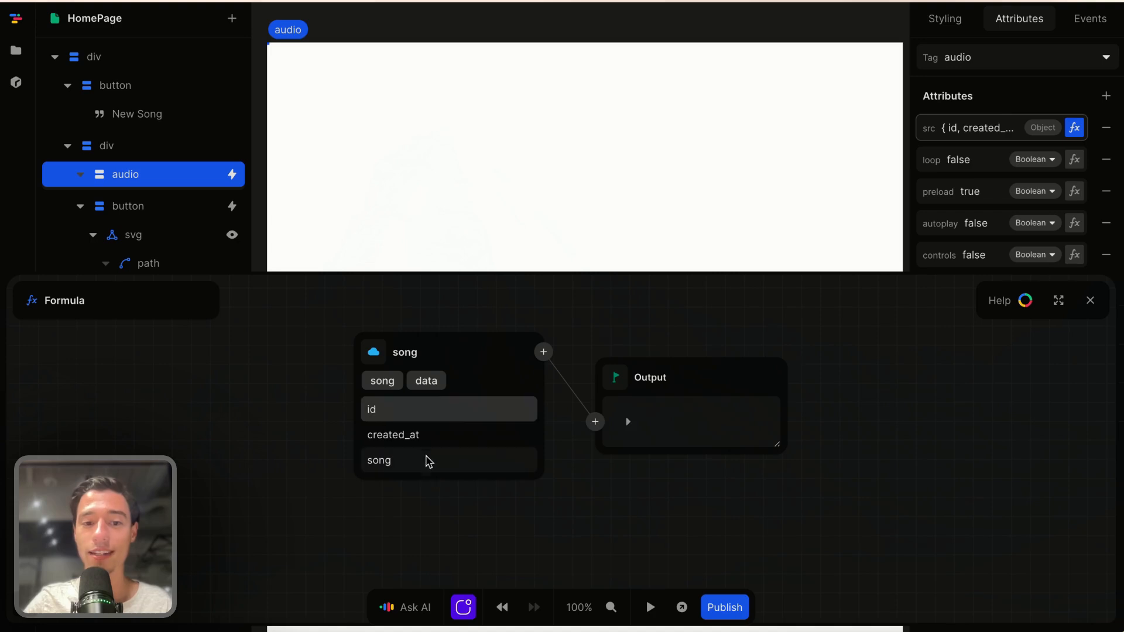
{"action": "left_click", "coordinate": [427, 459]}
{"action": "scroll", "coordinate": [408, 516], "scroll_direction": "down", "scroll_amount": 2}
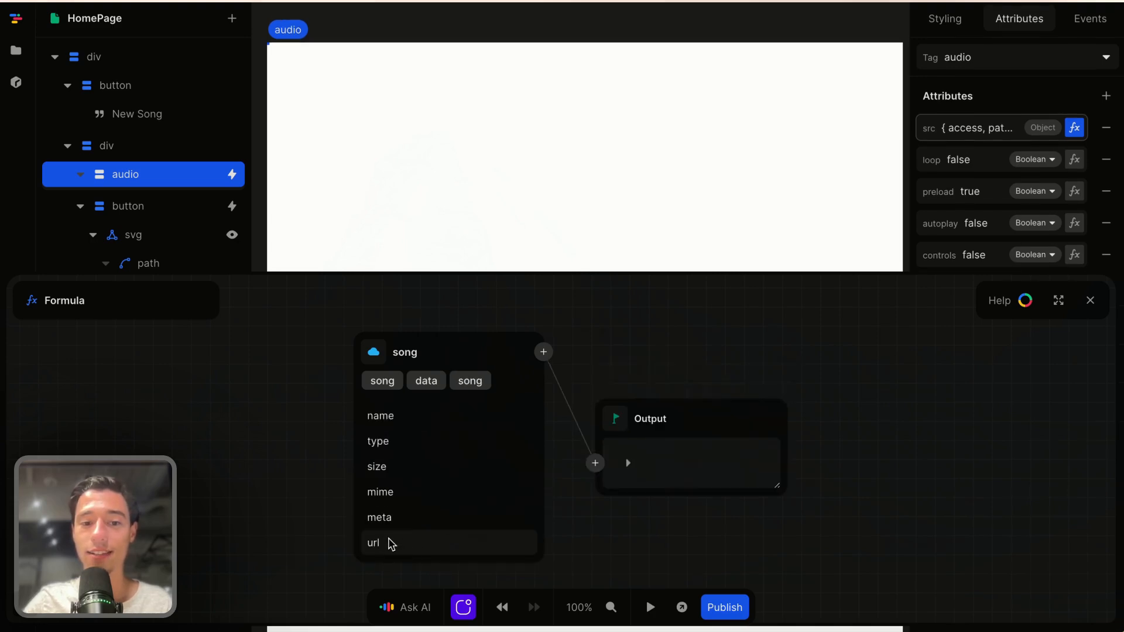
{"action": "left_click", "coordinate": [388, 539]}
{"action": "left_click", "coordinate": [1089, 301]}
{"action": "left_click", "coordinate": [650, 608]}
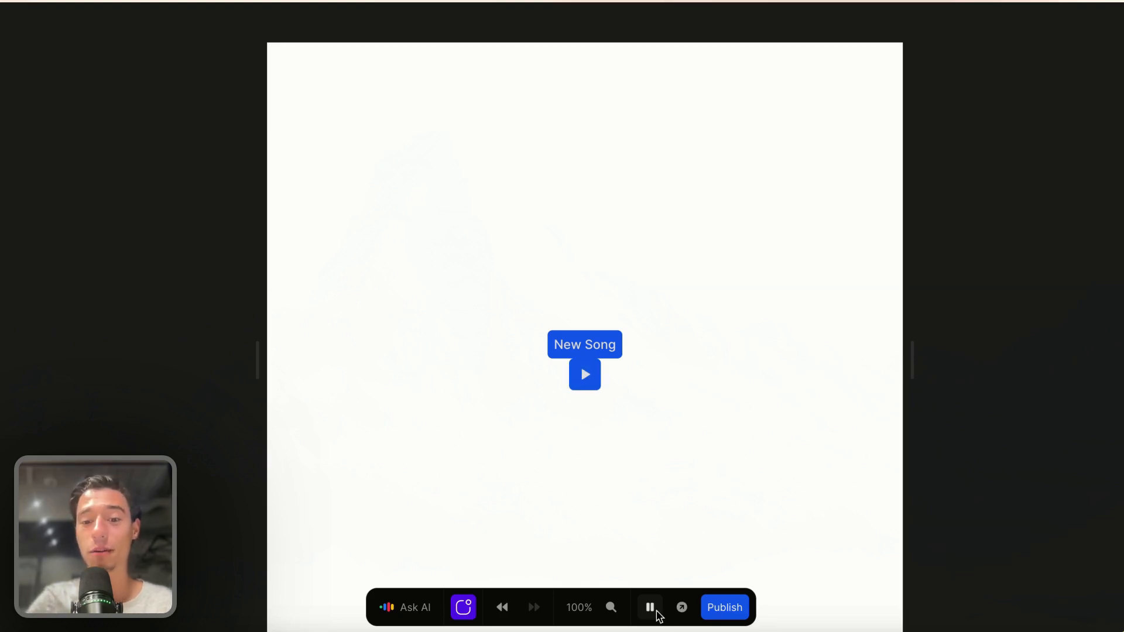
{"action": "left_click", "coordinate": [650, 609]}
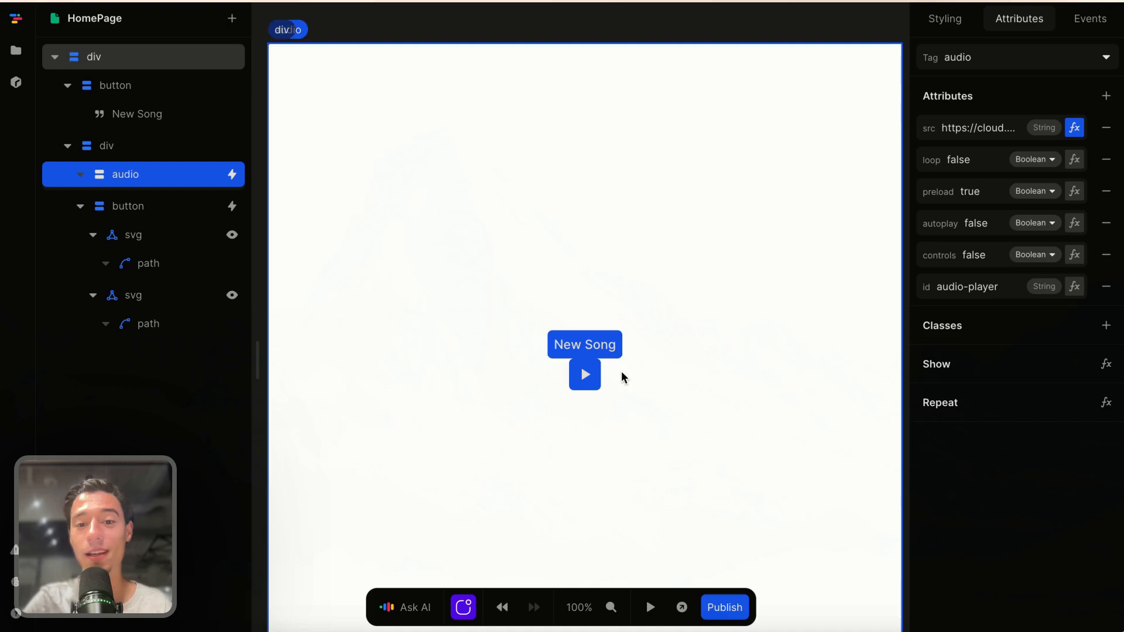
Give the New Song button a click event that calls the song API.
{"action": "left_click", "coordinate": [607, 335]}
{"action": "left_click", "coordinate": [1092, 20]}
{"action": "left_click", "coordinate": [972, 85]}
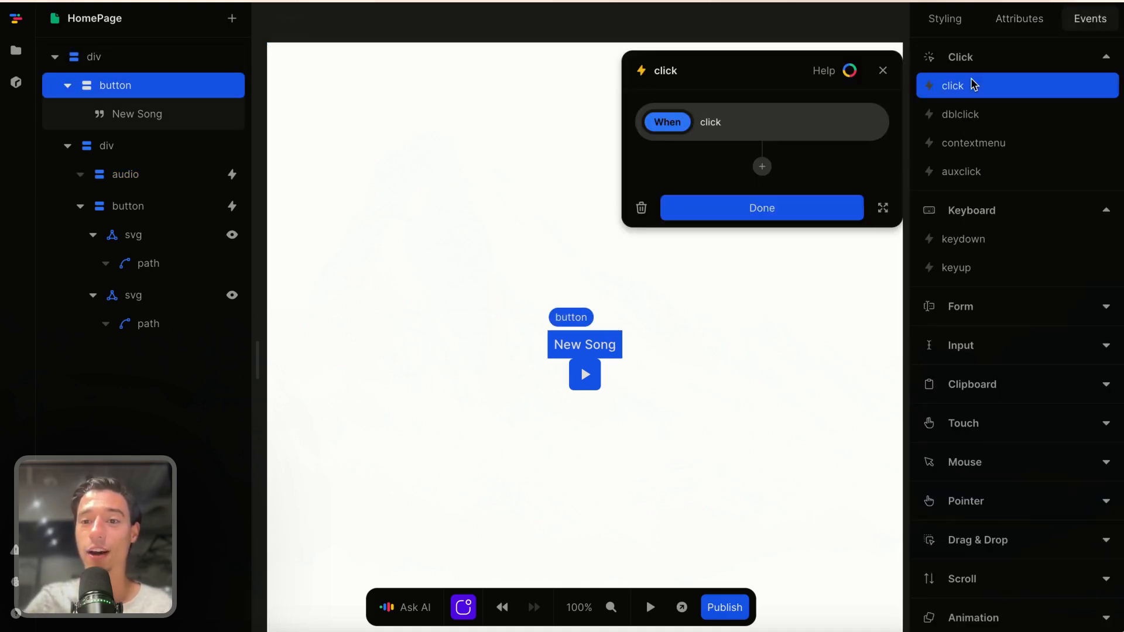
{"action": "left_click", "coordinate": [763, 167]}
{"action": "left_click", "coordinate": [721, 296]}
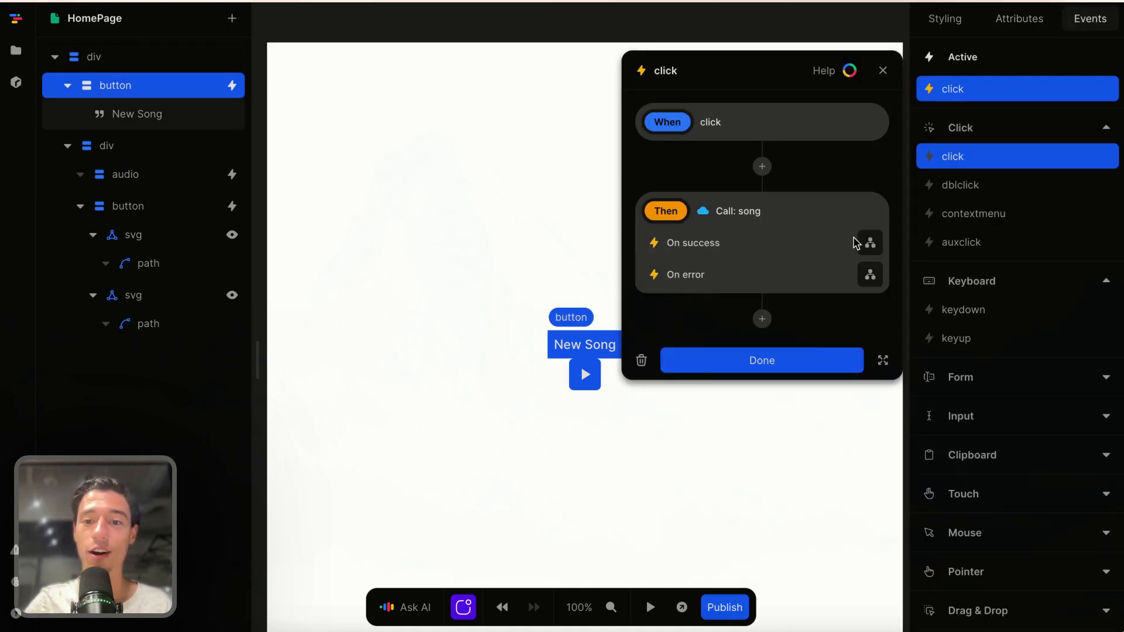
{"action": "left_click", "coordinate": [793, 369]}
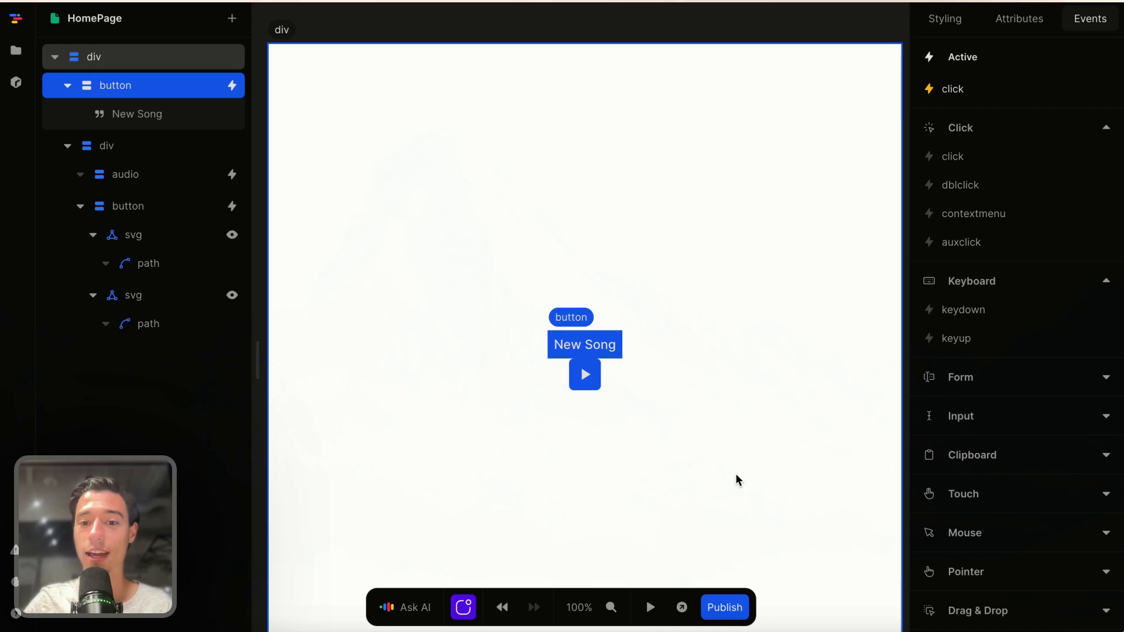
Test the play/pause and New Song buttons in preview, then return to editing.
{"action": "left_click", "coordinate": [650, 608]}
{"action": "left_click", "coordinate": [585, 375]}
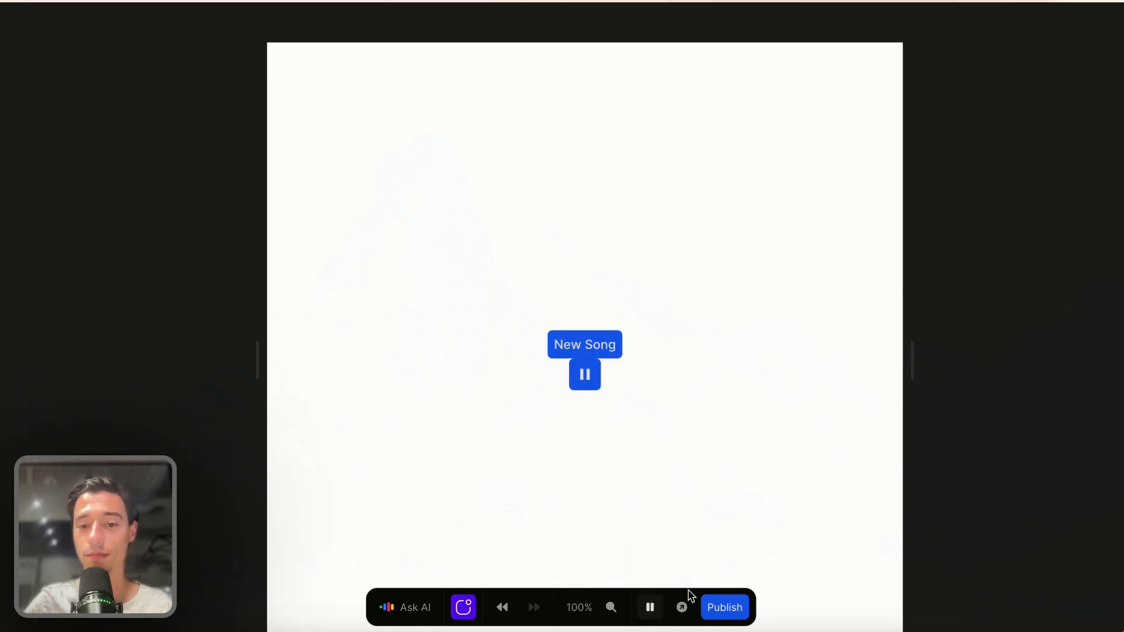
{"action": "left_click", "coordinate": [650, 608]}
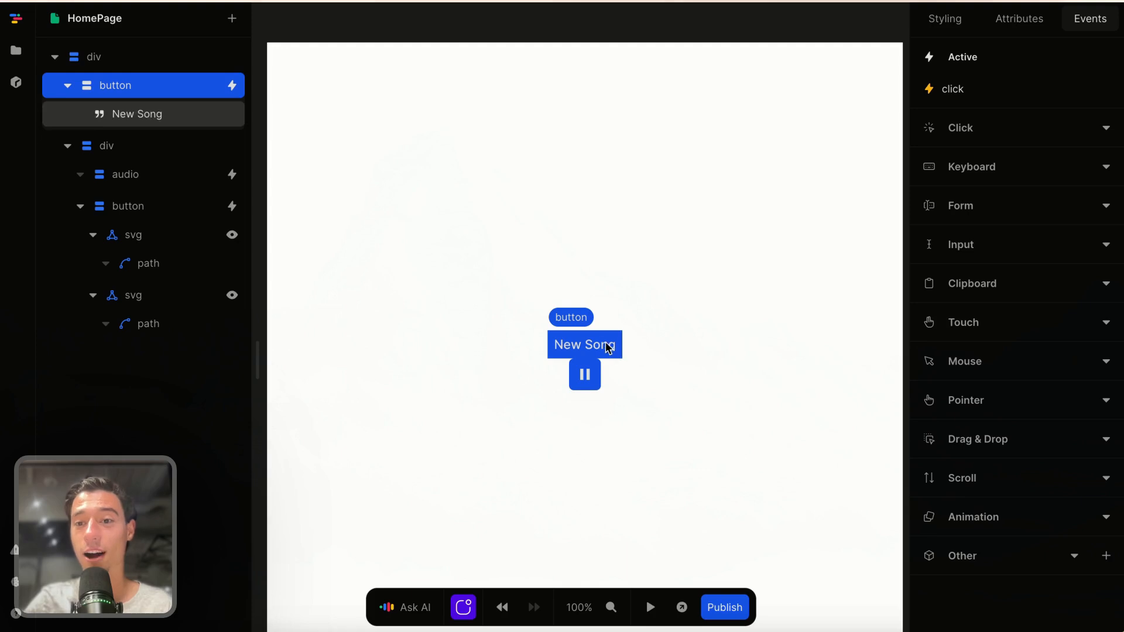
In the New Song click event, set isPlaying to false when the song API call succeeds.
{"action": "left_click", "coordinate": [975, 98]}
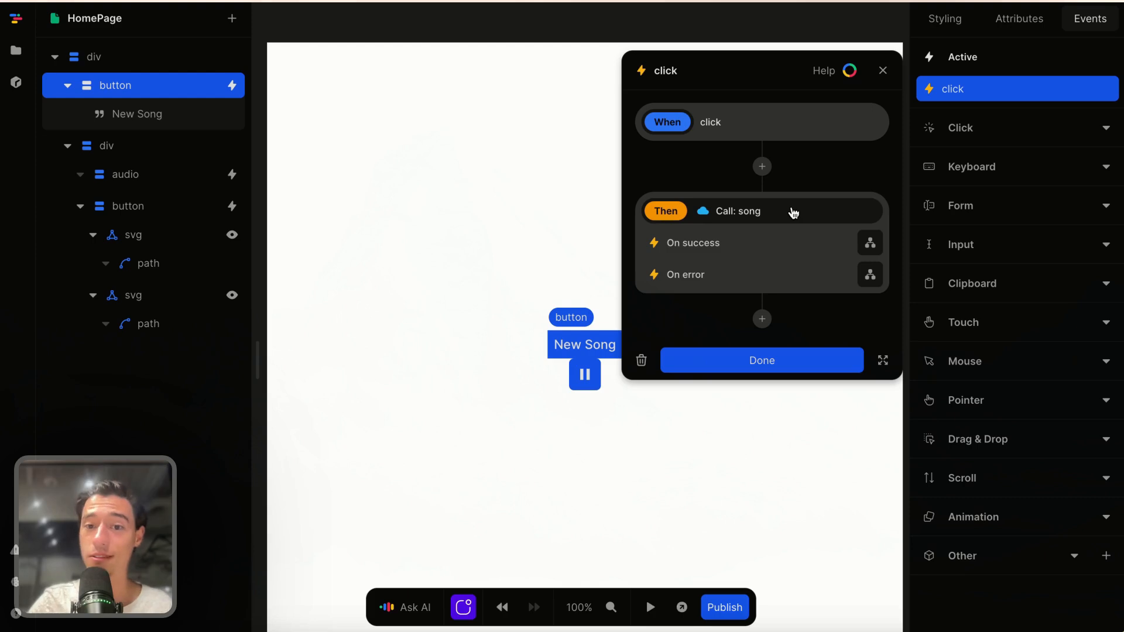
{"action": "left_click", "coordinate": [875, 245]}
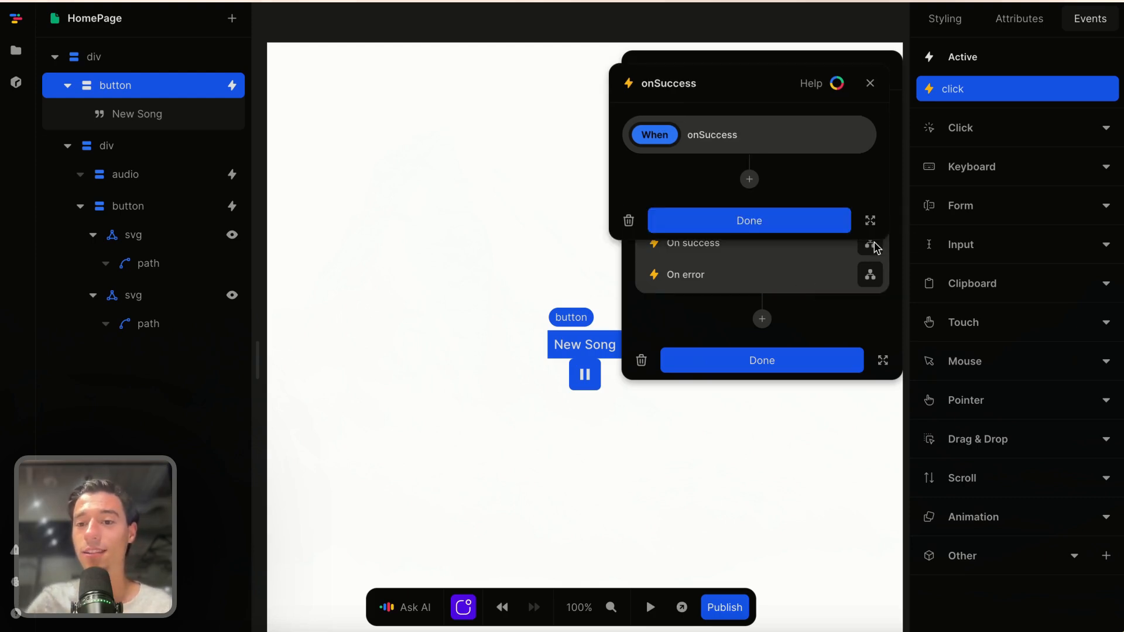
{"action": "left_click", "coordinate": [750, 179]}
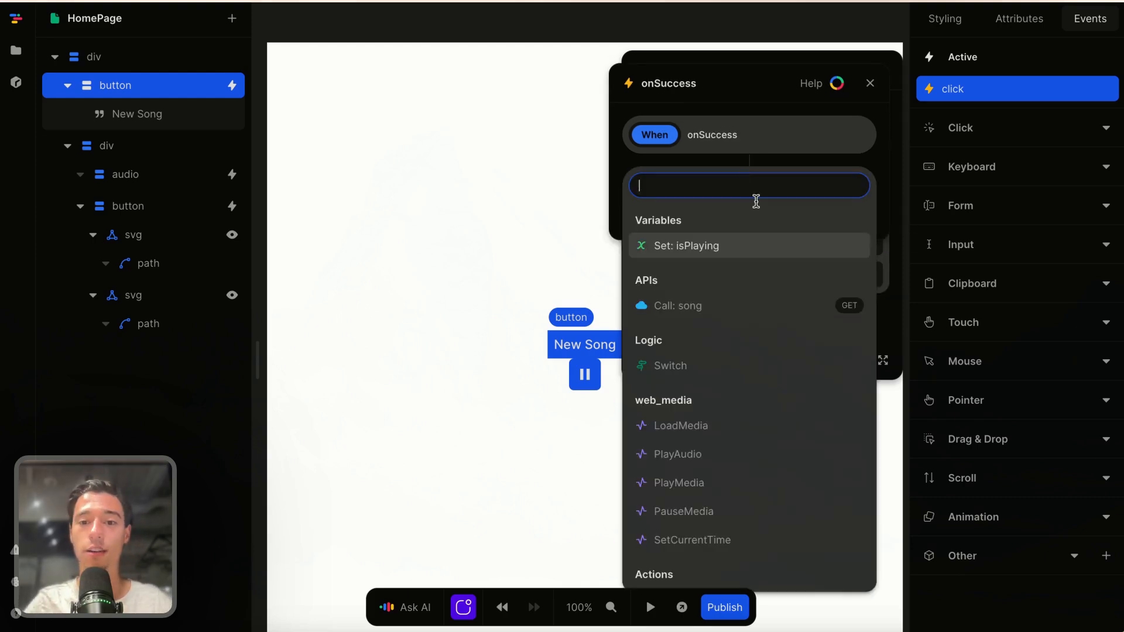
{"action": "left_click", "coordinate": [719, 246]}
{"action": "type", "text": "fa"}
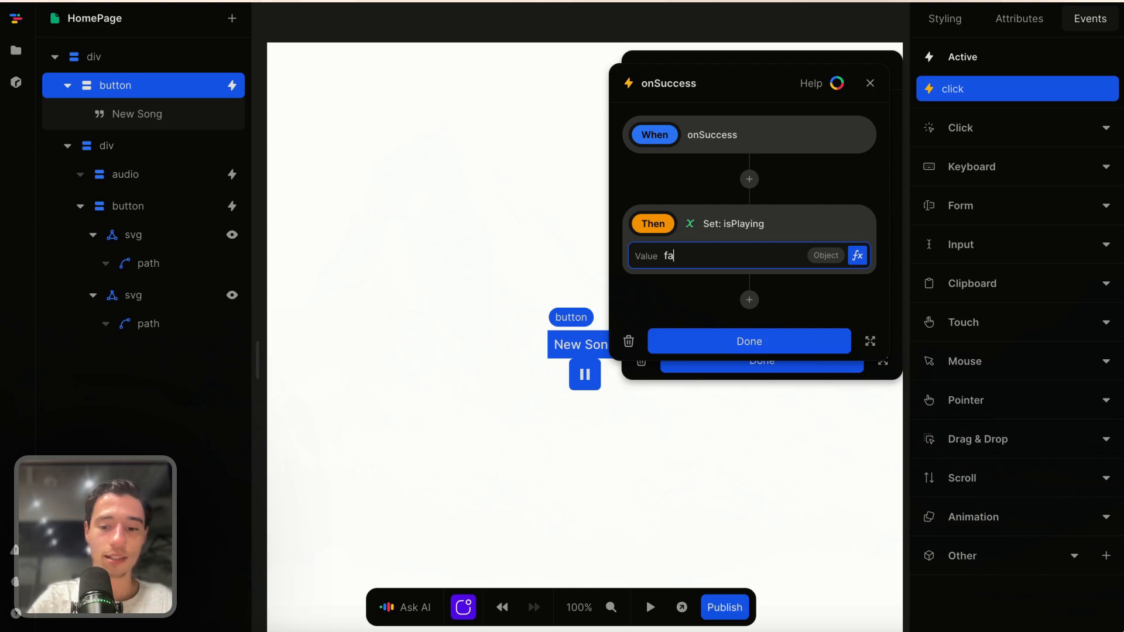
{"action": "type", "text": "lse"}
{"action": "left_click", "coordinate": [786, 341]}
{"action": "left_click", "coordinate": [779, 361]}
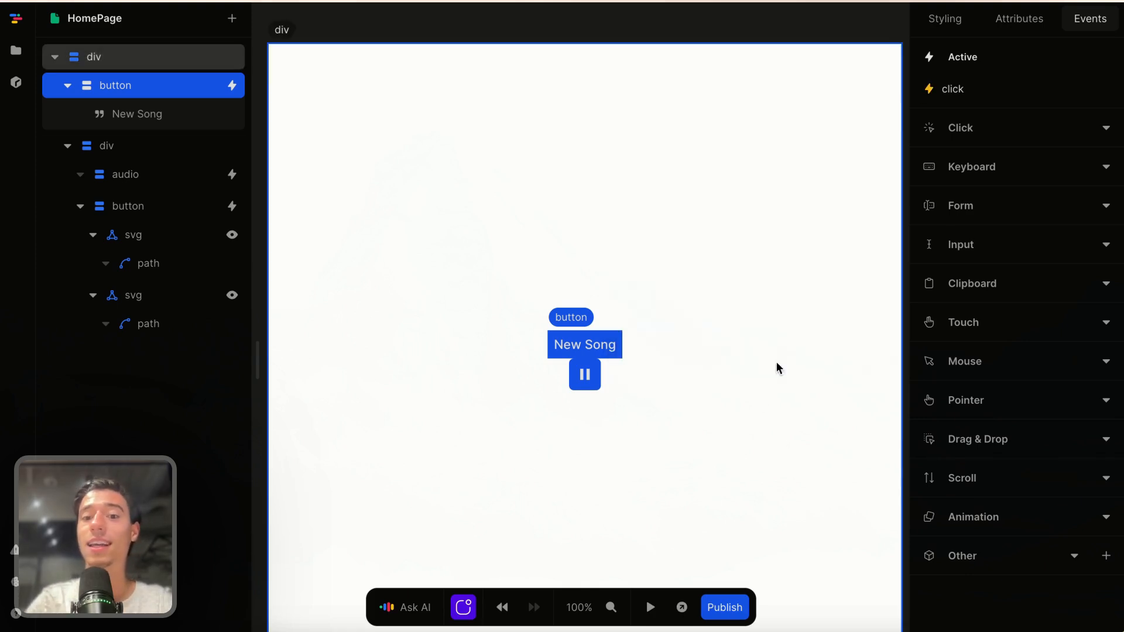
Reload the HomePage editor in the browser.
{"action": "mouse_move", "coordinate": [2, 117]}
{"action": "left_click", "coordinate": [25, 51]}
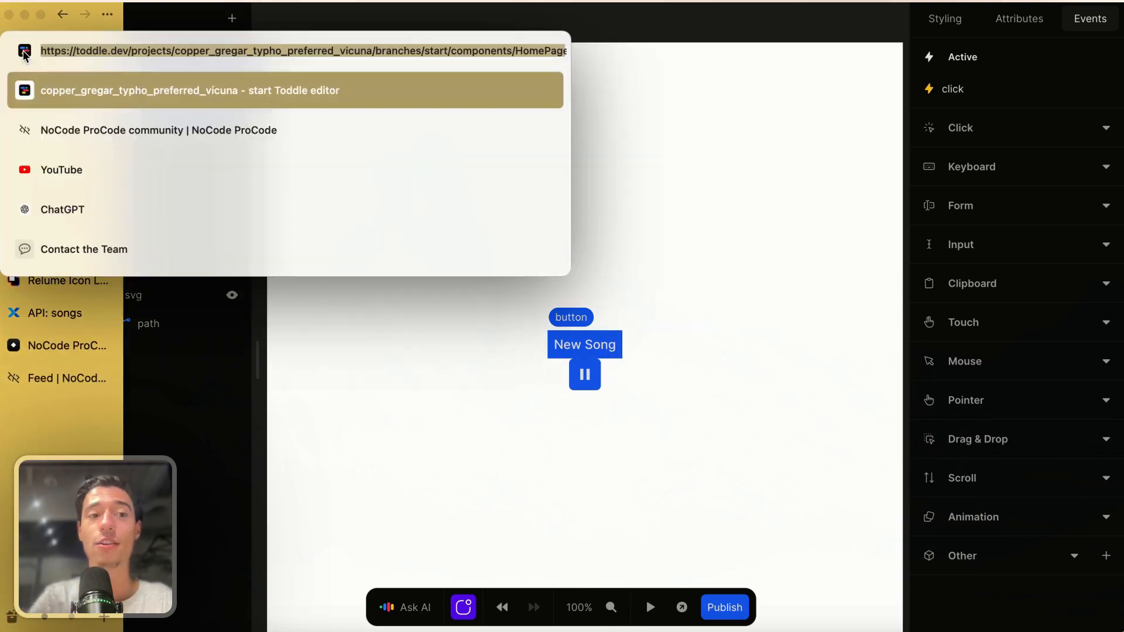
{"action": "key", "text": "Escape"}
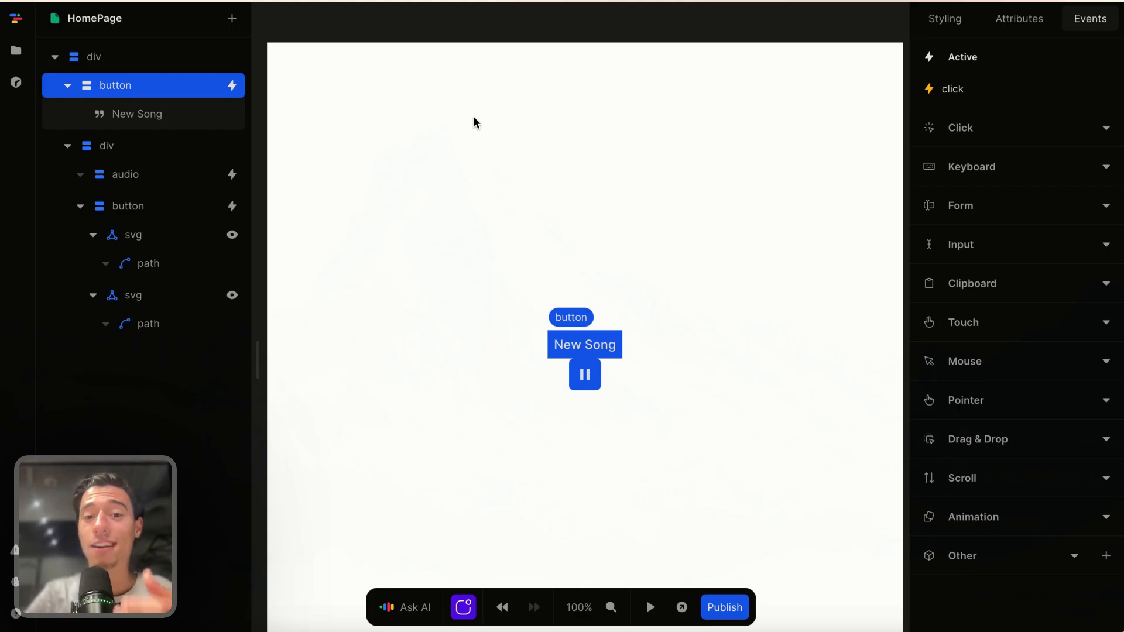
{"action": "key", "text": "ctrl+r"}
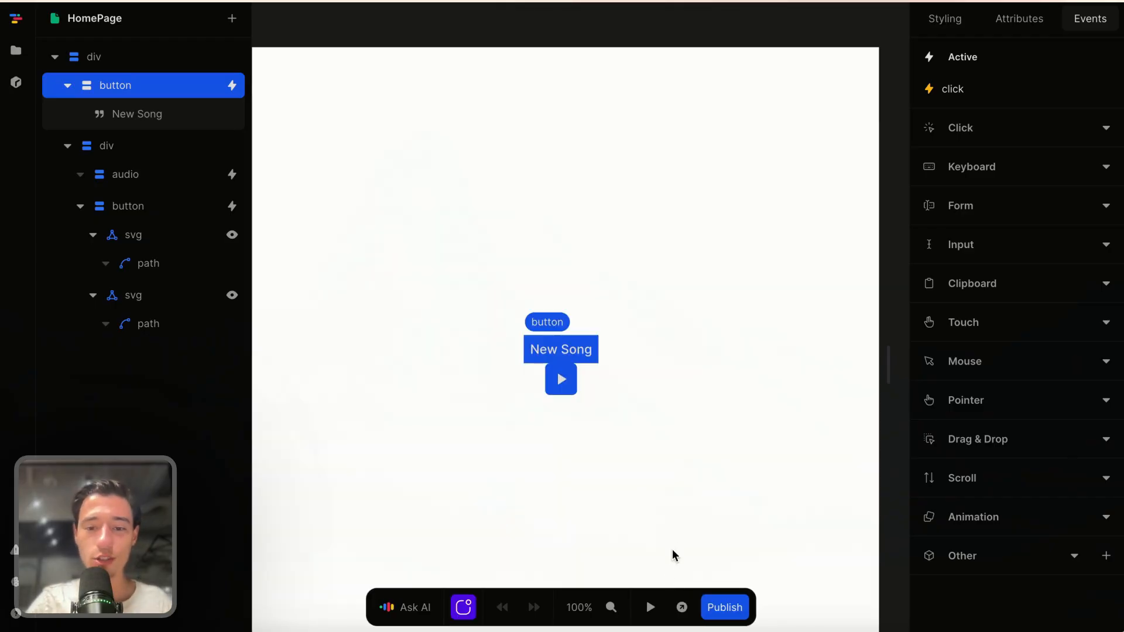
Test the play/pause and New Song buttons in preview, including fetching a new song during playback, and return to editing.
{"action": "left_click", "coordinate": [651, 609]}
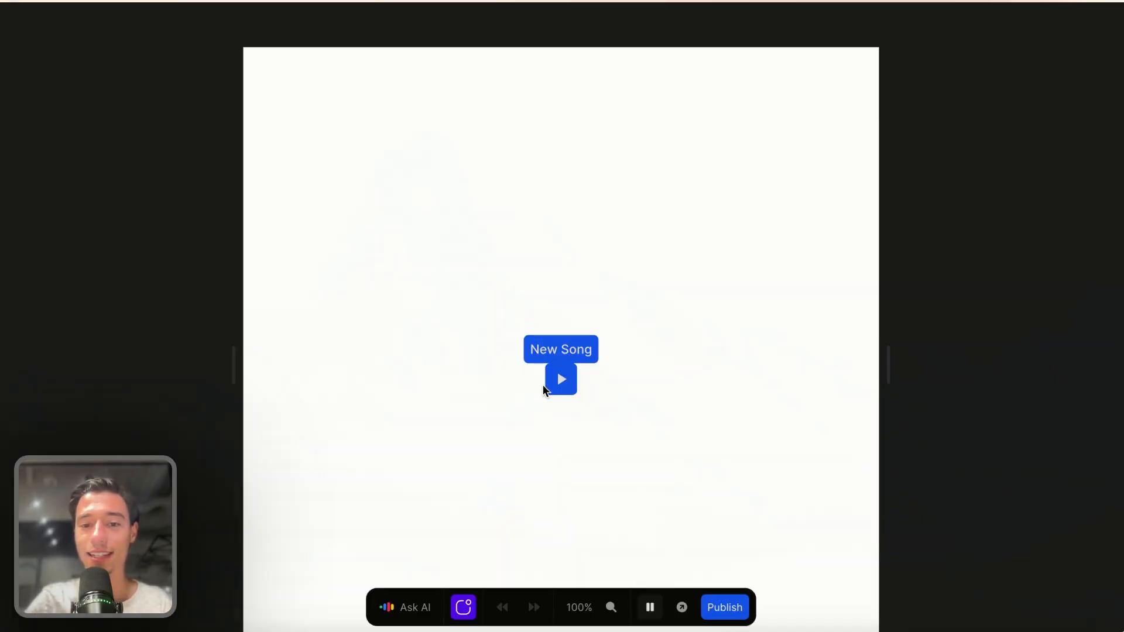
{"action": "left_click", "coordinate": [561, 386]}
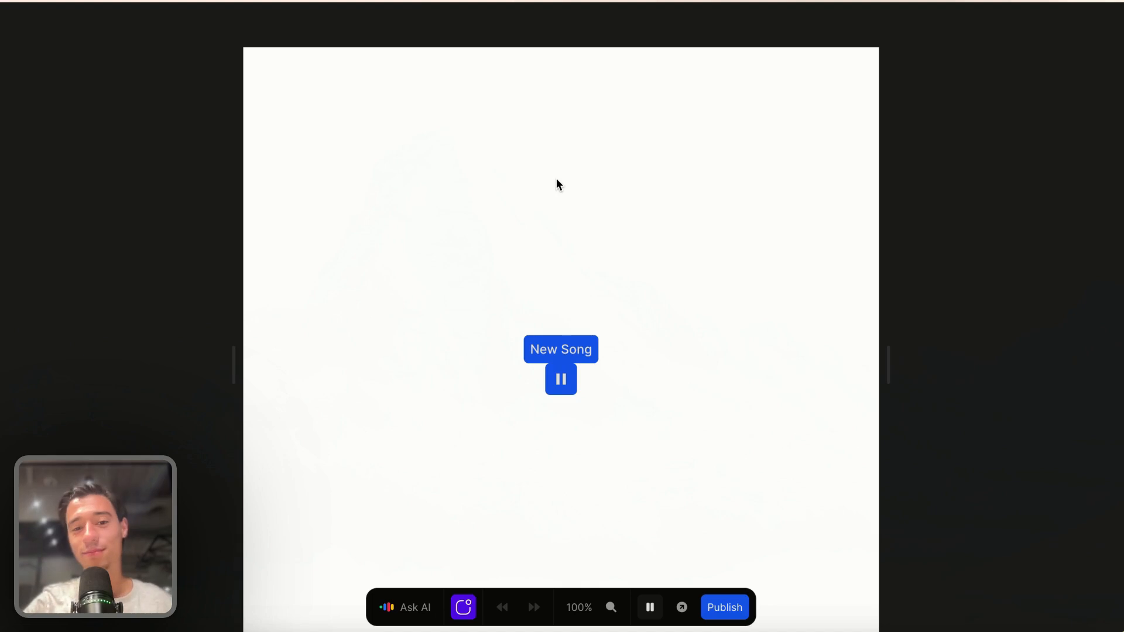
{"action": "left_click", "coordinate": [562, 381]}
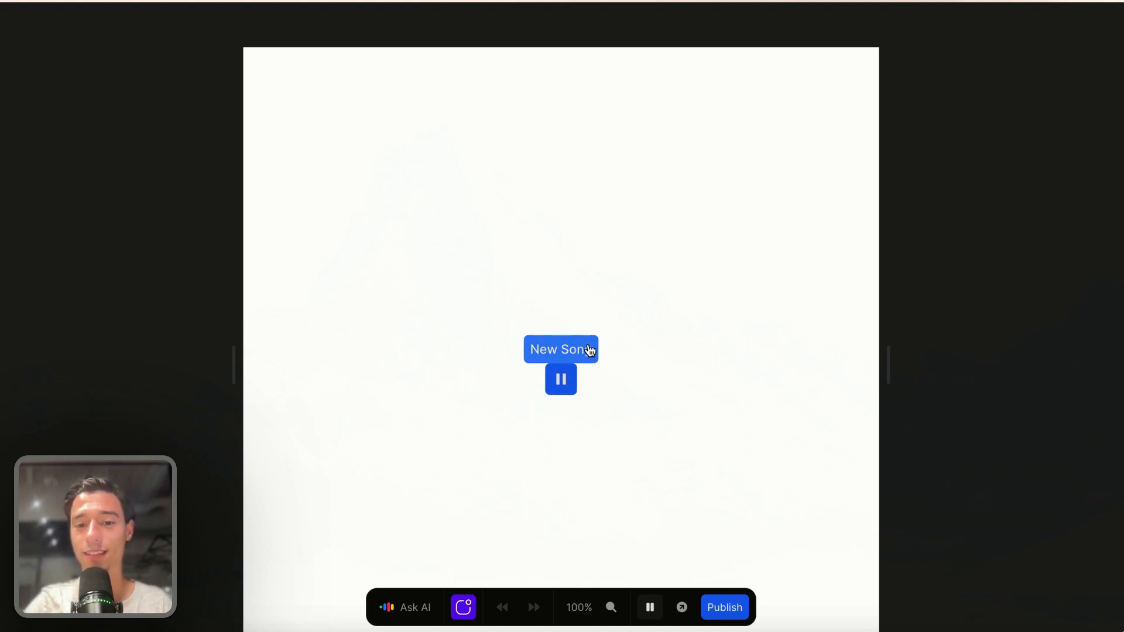
{"action": "left_click", "coordinate": [557, 388]}
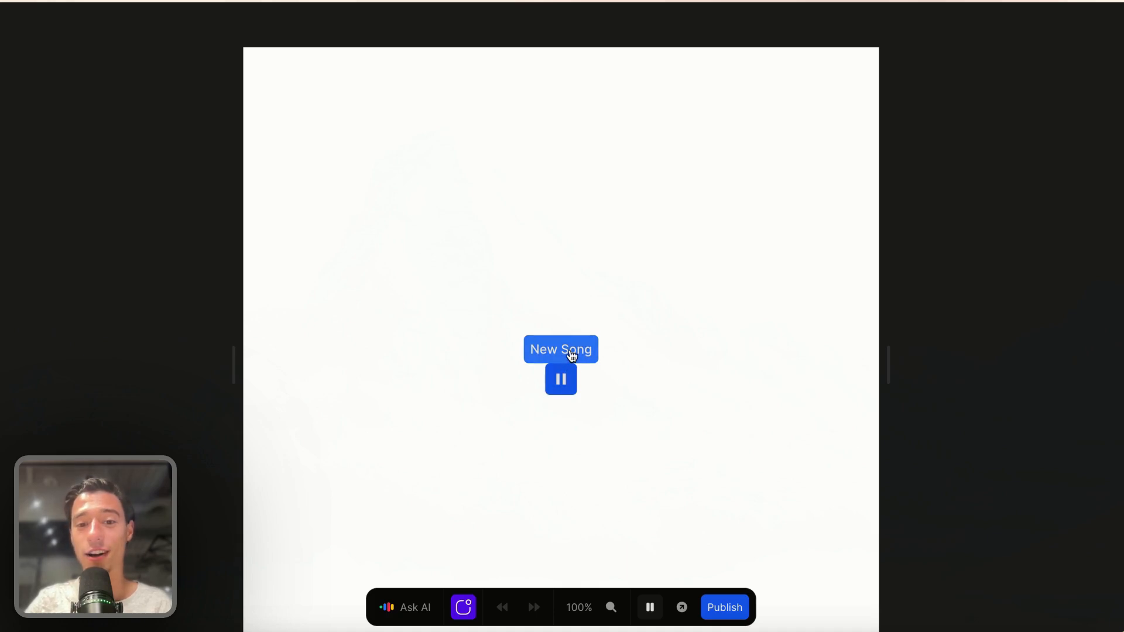
{"action": "left_click", "coordinate": [562, 386]}
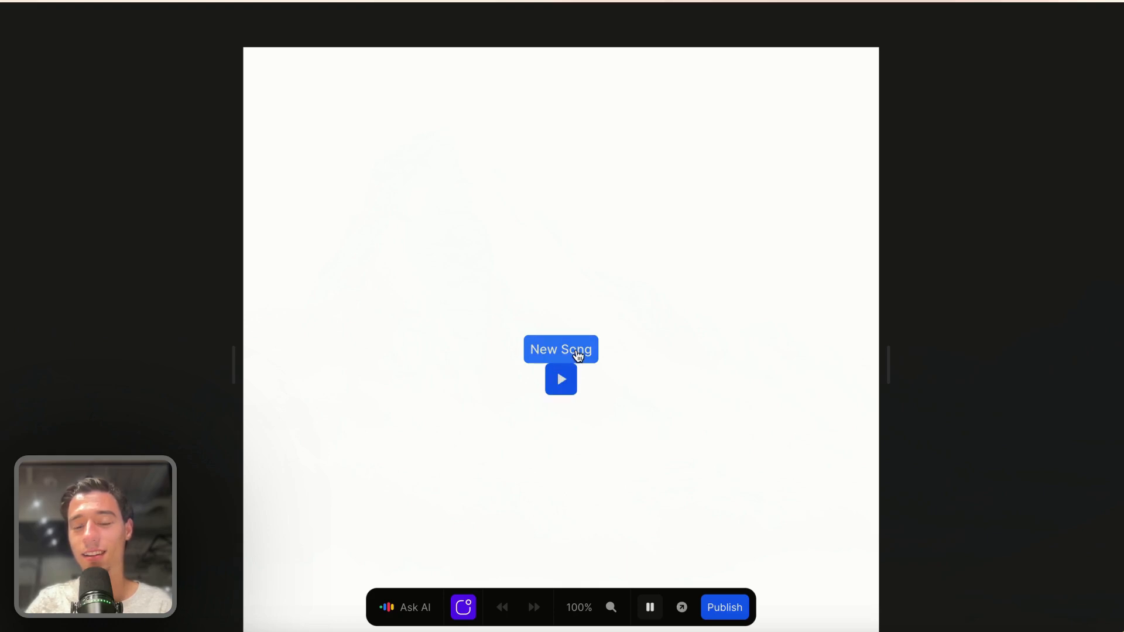
{"action": "left_click", "coordinate": [562, 379]}
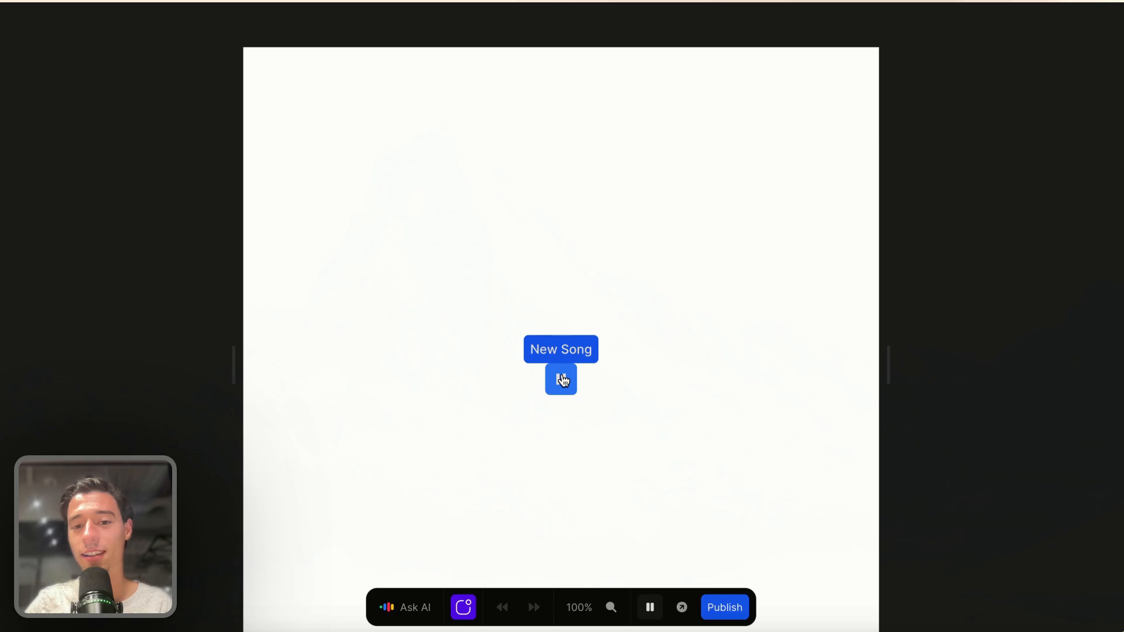
{"action": "left_click", "coordinate": [650, 607]}
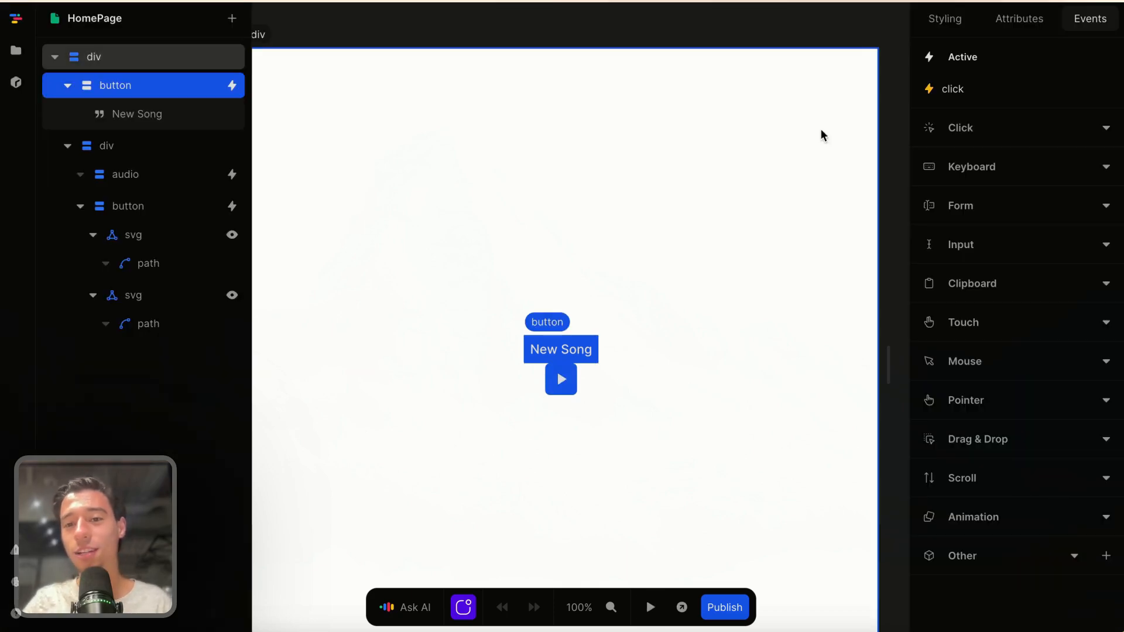
Add a page variable named songURL with an empty string as its initial value.
{"action": "left_click", "coordinate": [865, 34]}
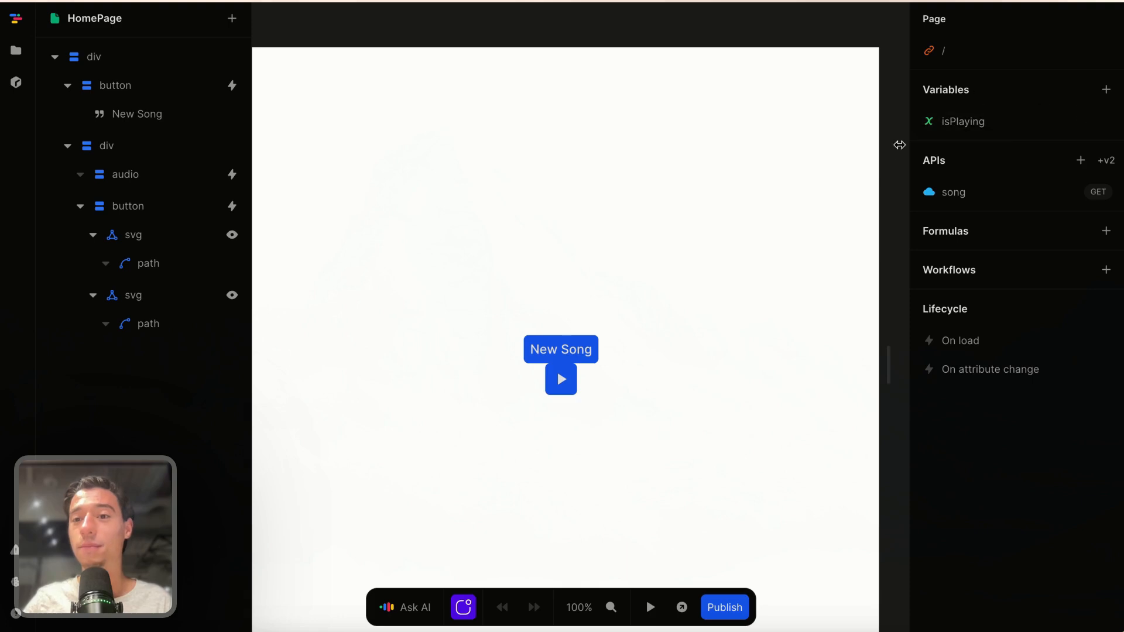
{"action": "left_click", "coordinate": [1106, 89]}
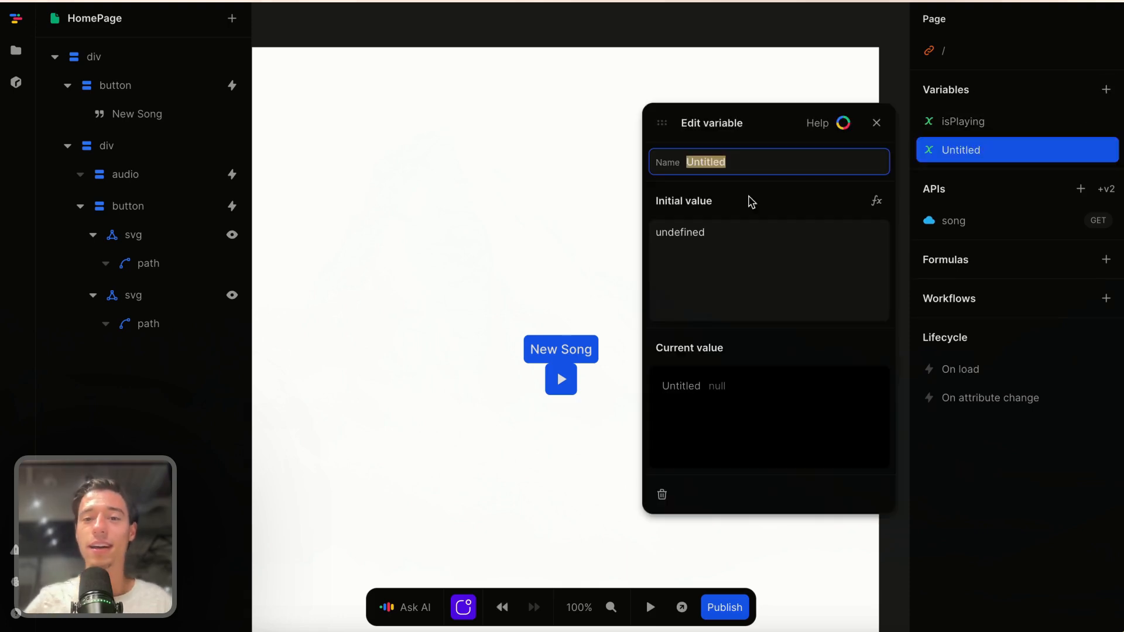
{"action": "key", "text": "BackSpace"}
{"action": "type", "text": "songURL"}
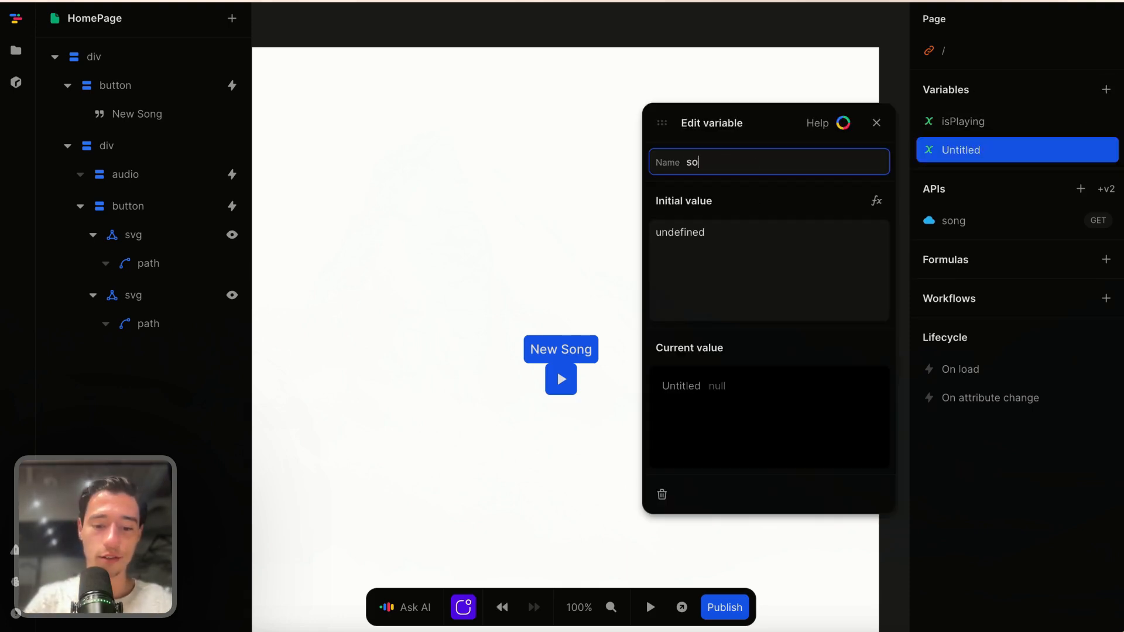
{"action": "key", "text": "Return"}
{"action": "left_click", "coordinate": [712, 238]}
{"action": "key", "text": "BackSpace"}
{"action": "left_click", "coordinate": [738, 197]}
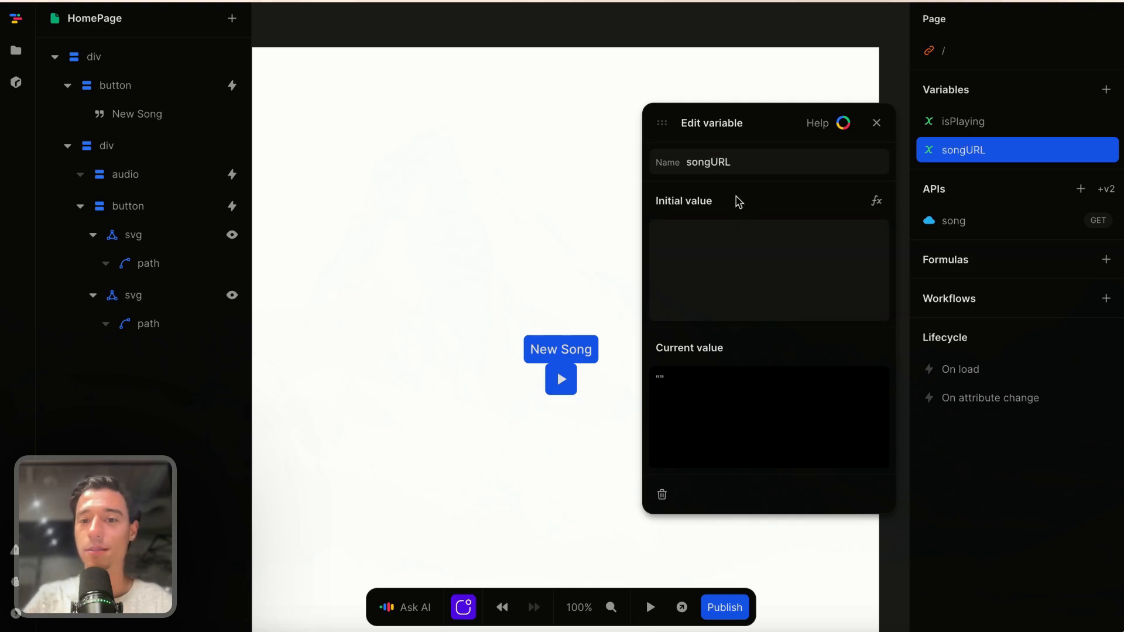
{"action": "left_click", "coordinate": [876, 122]}
Bind the audio element's src attribute to the songURL variable instead of the song API response.
{"action": "left_click", "coordinate": [158, 174]}
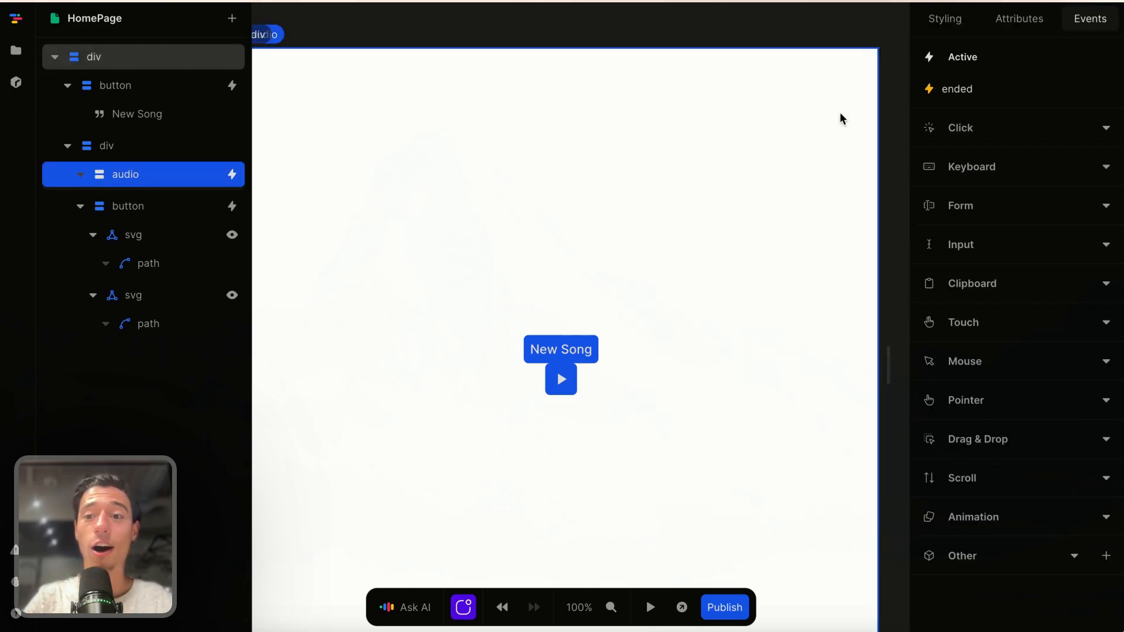
{"action": "left_click", "coordinate": [1016, 20]}
{"action": "left_click", "coordinate": [1074, 128]}
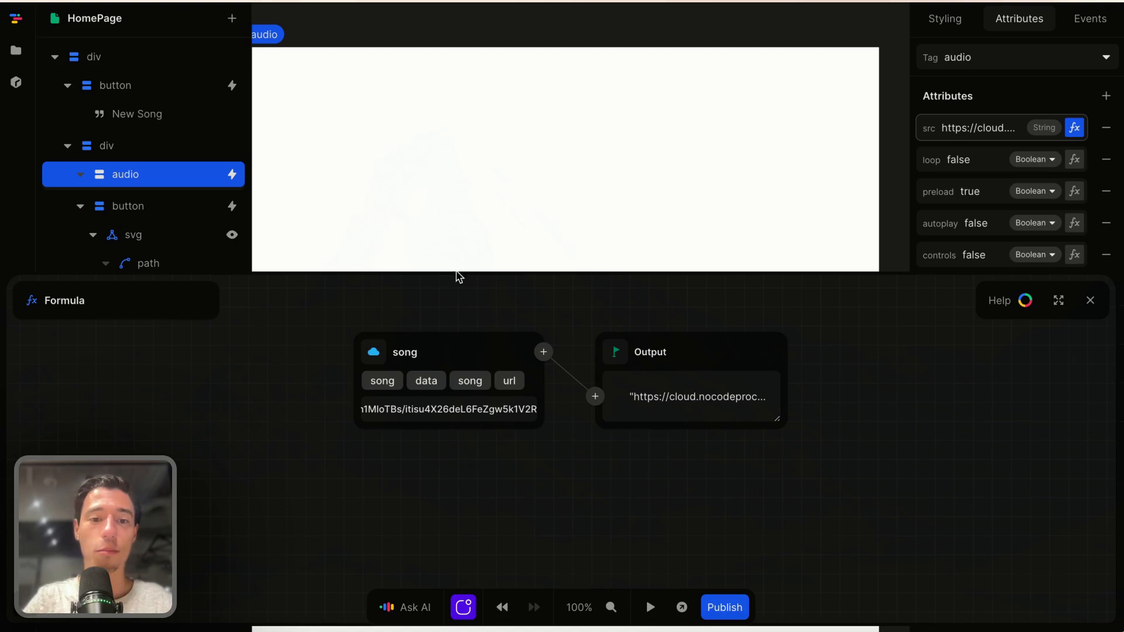
{"action": "left_click", "coordinate": [377, 349]}
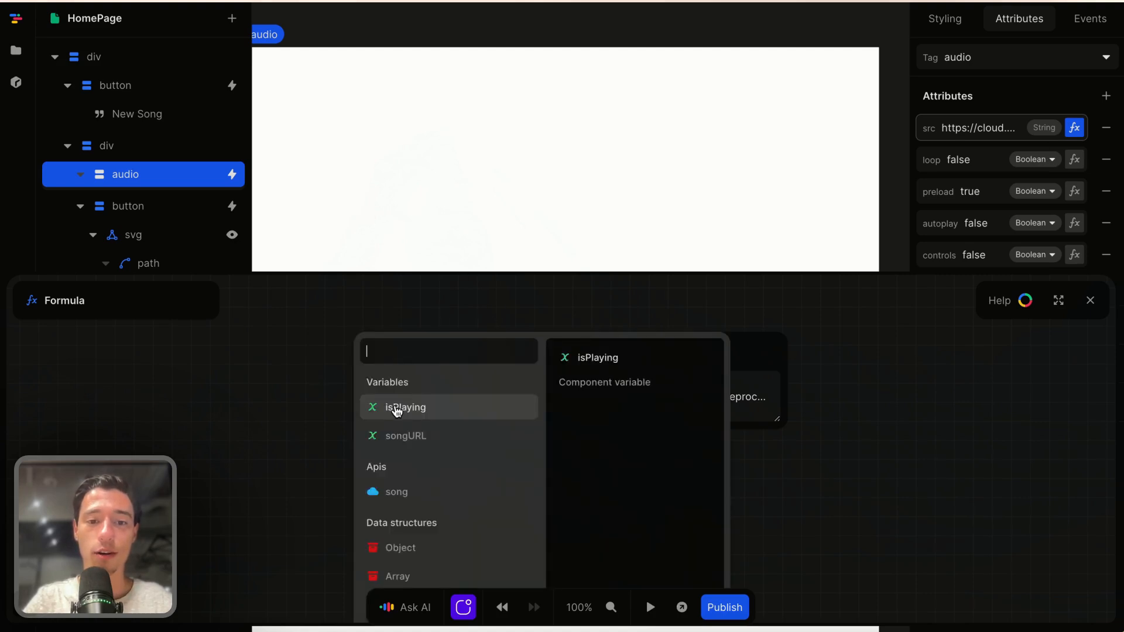
{"action": "left_click", "coordinate": [398, 436]}
{"action": "left_click", "coordinate": [1089, 301]}
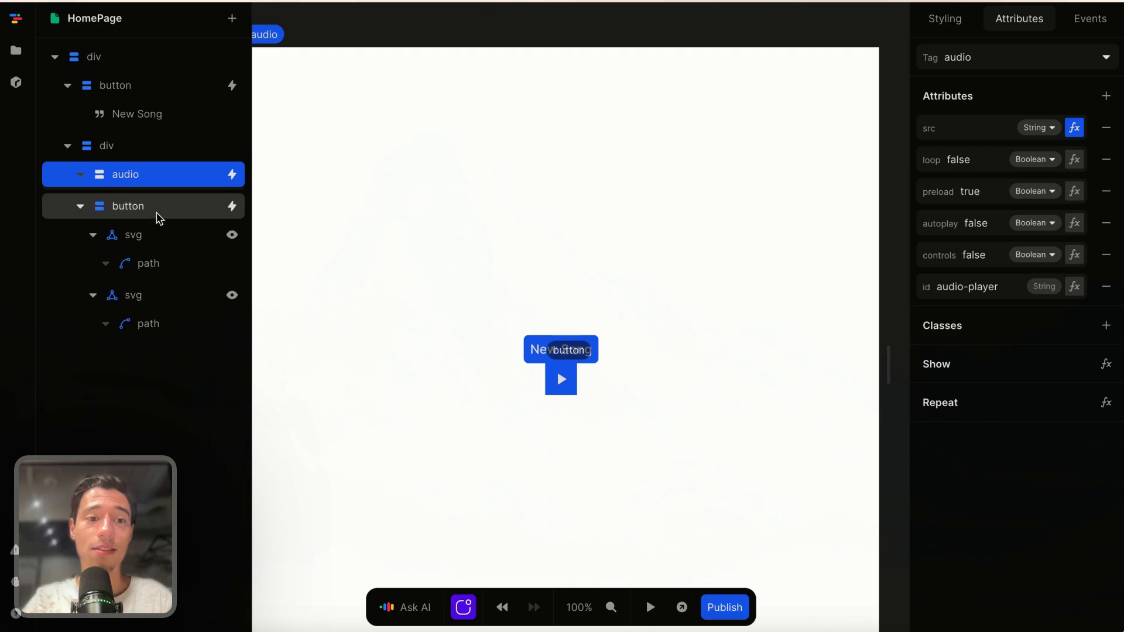
Add an action that sets songURL to the song API's On Success event.
{"action": "left_click", "coordinate": [393, 22]}
{"action": "left_click", "coordinate": [966, 229]}
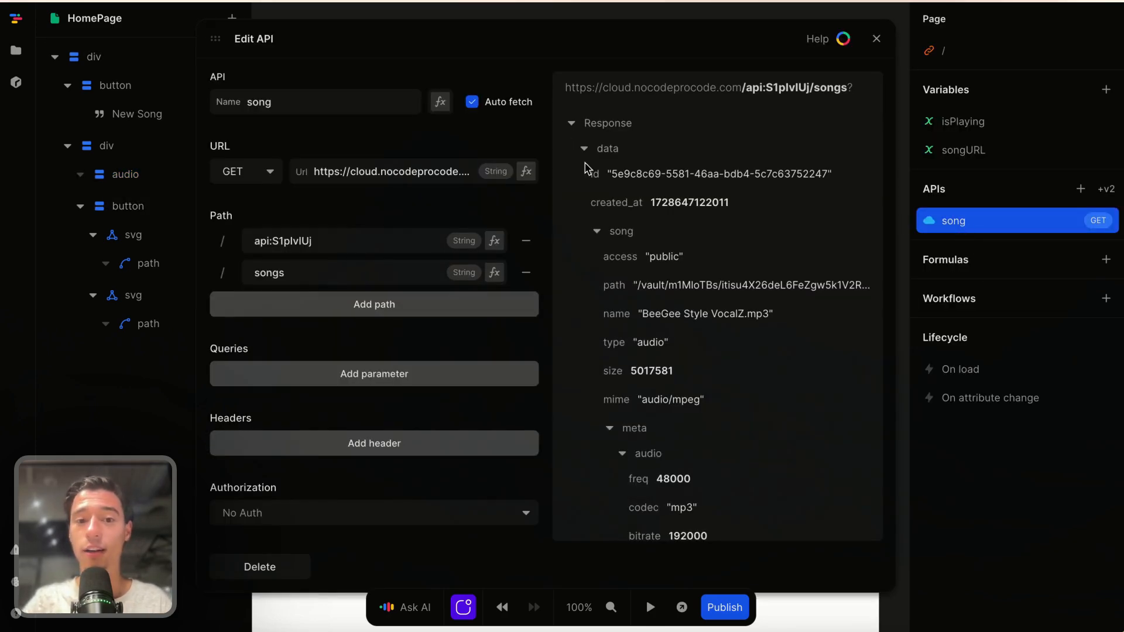
{"action": "scroll", "coordinate": [454, 301], "scroll_direction": "down", "scroll_amount": 3}
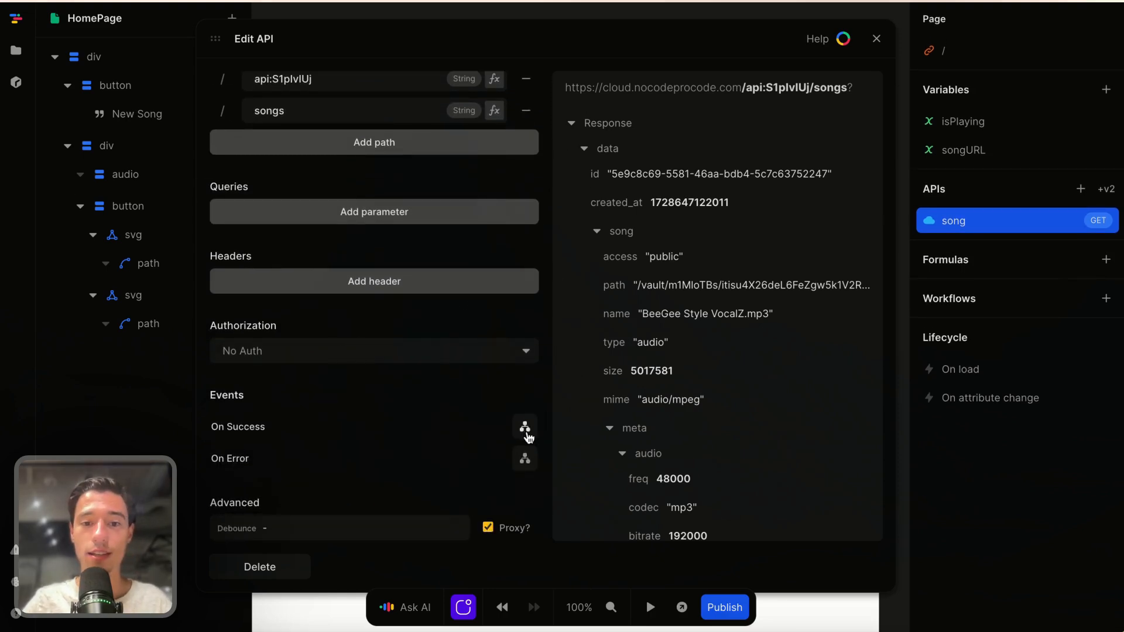
{"action": "left_click", "coordinate": [523, 431]}
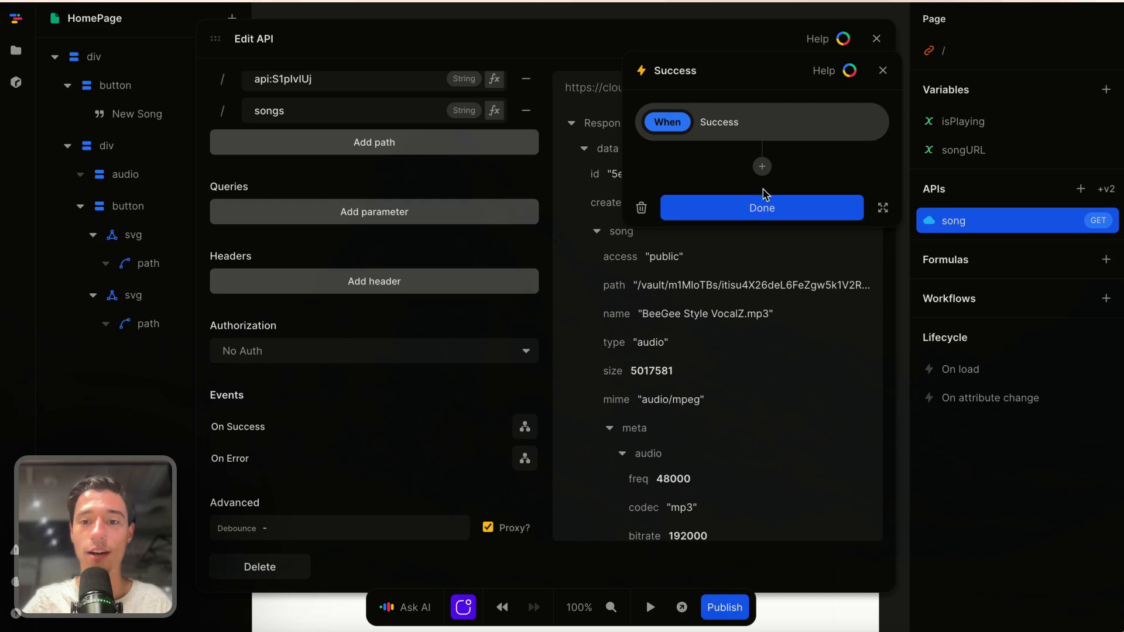
{"action": "left_click", "coordinate": [762, 166]}
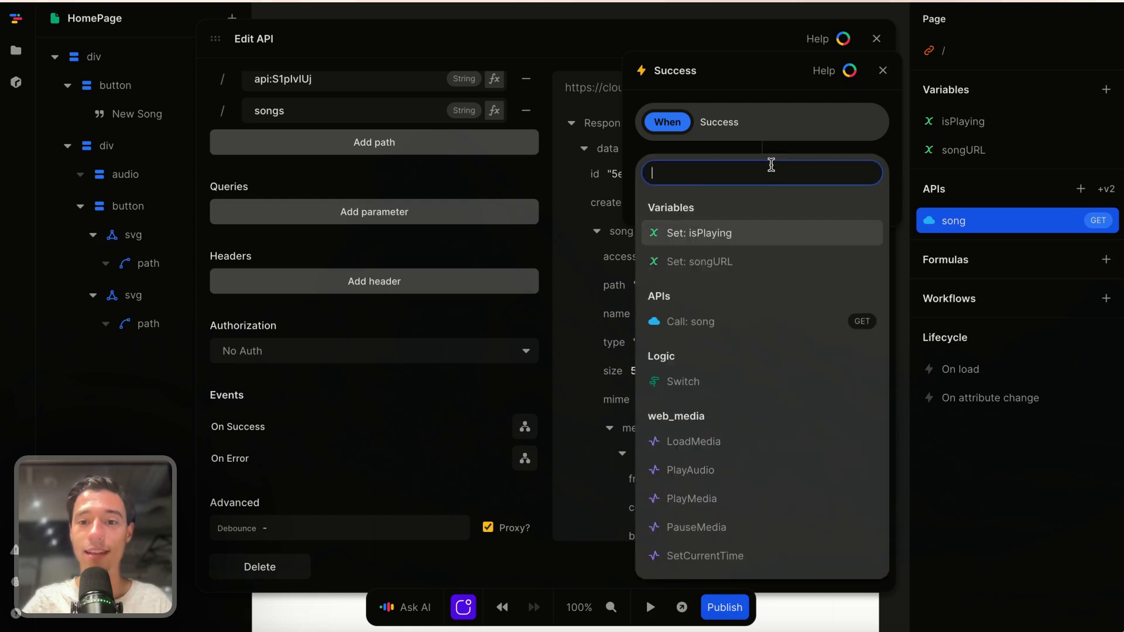
{"action": "left_click", "coordinate": [721, 264]}
Bind the value of the API's songURL action to the song response's data > song > url and finish editing the API.
{"action": "left_click", "coordinate": [871, 243]}
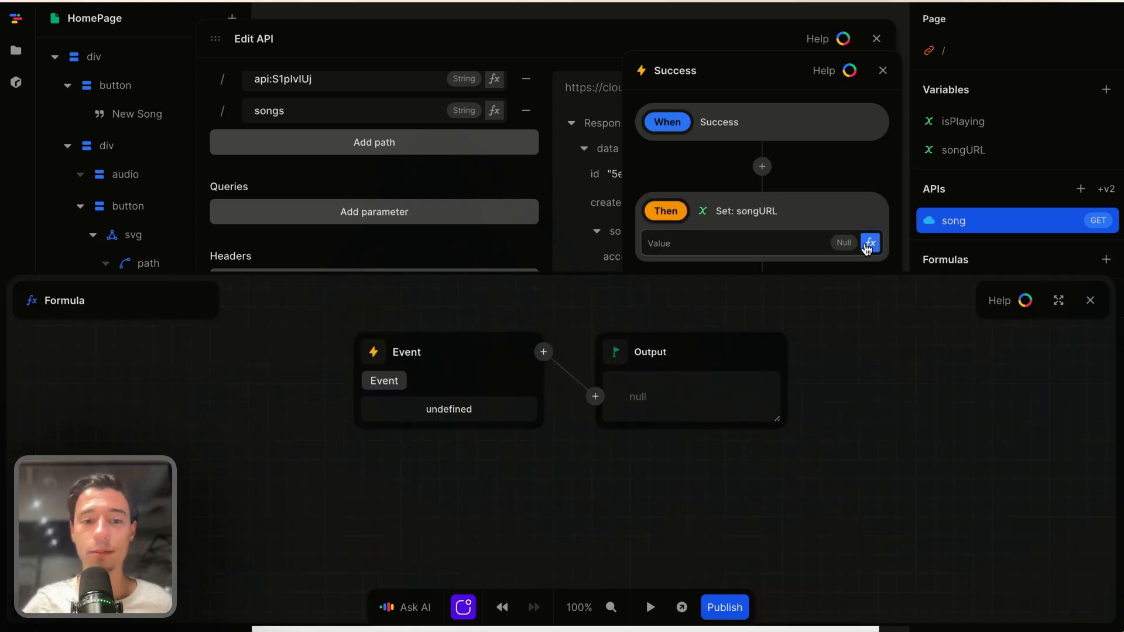
{"action": "left_click", "coordinate": [397, 356]}
{"action": "scroll", "coordinate": [418, 491], "scroll_direction": "down", "scroll_amount": 2}
{"action": "left_click", "coordinate": [397, 419]}
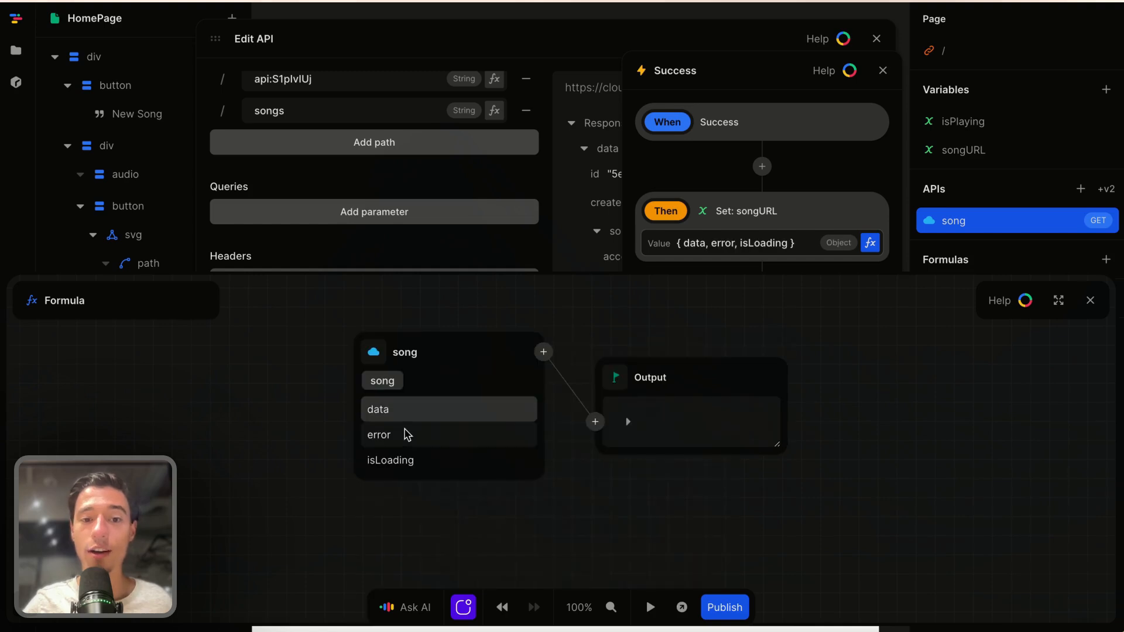
{"action": "left_click", "coordinate": [398, 409]}
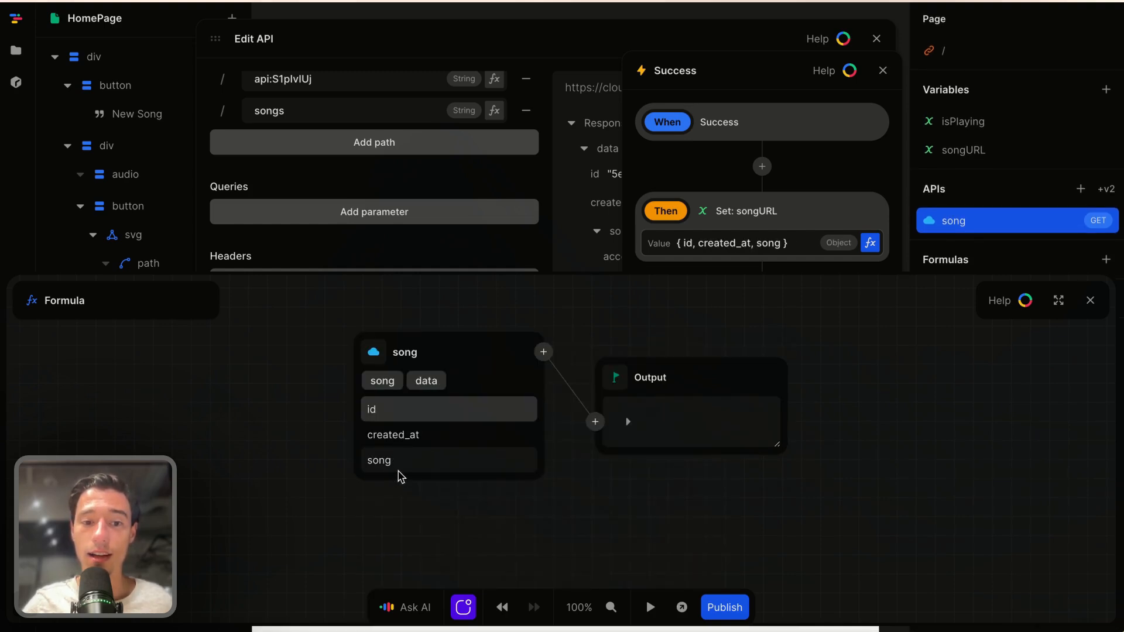
{"action": "left_click", "coordinate": [398, 469]}
{"action": "scroll", "coordinate": [402, 539], "scroll_direction": "down", "scroll_amount": 2}
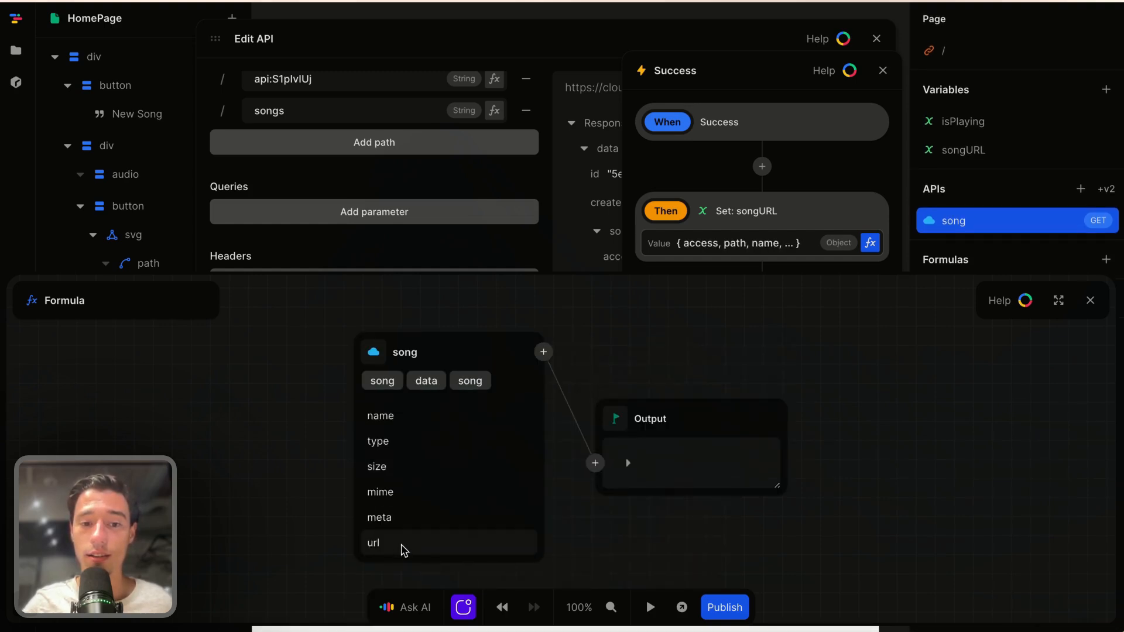
{"action": "left_click", "coordinate": [402, 551]}
{"action": "left_click", "coordinate": [1090, 300]}
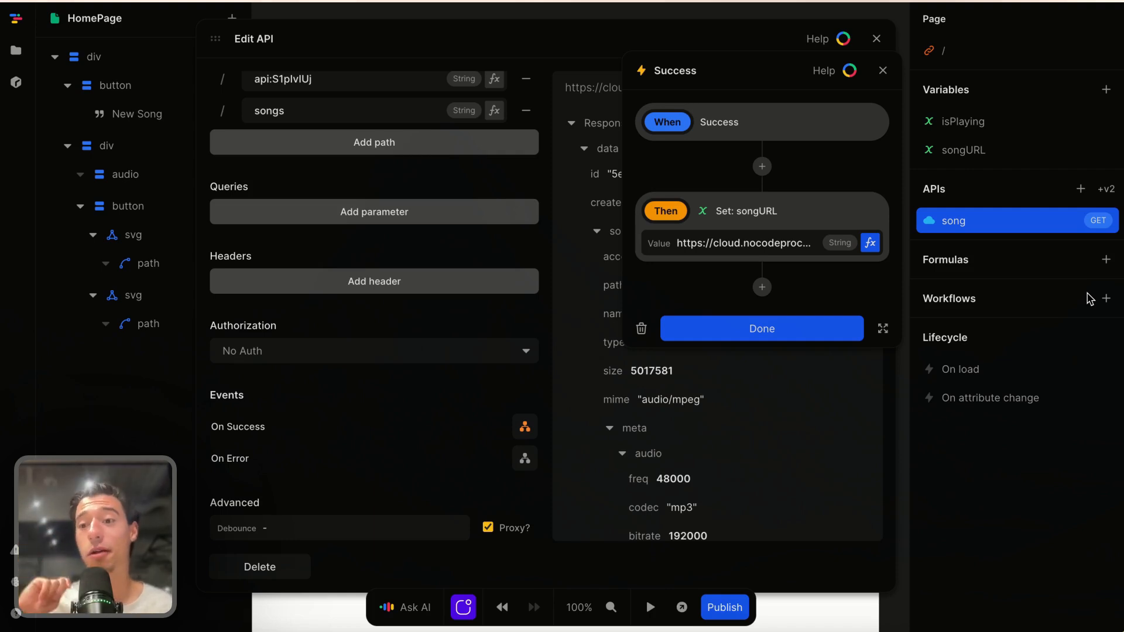
{"action": "left_click", "coordinate": [856, 333]}
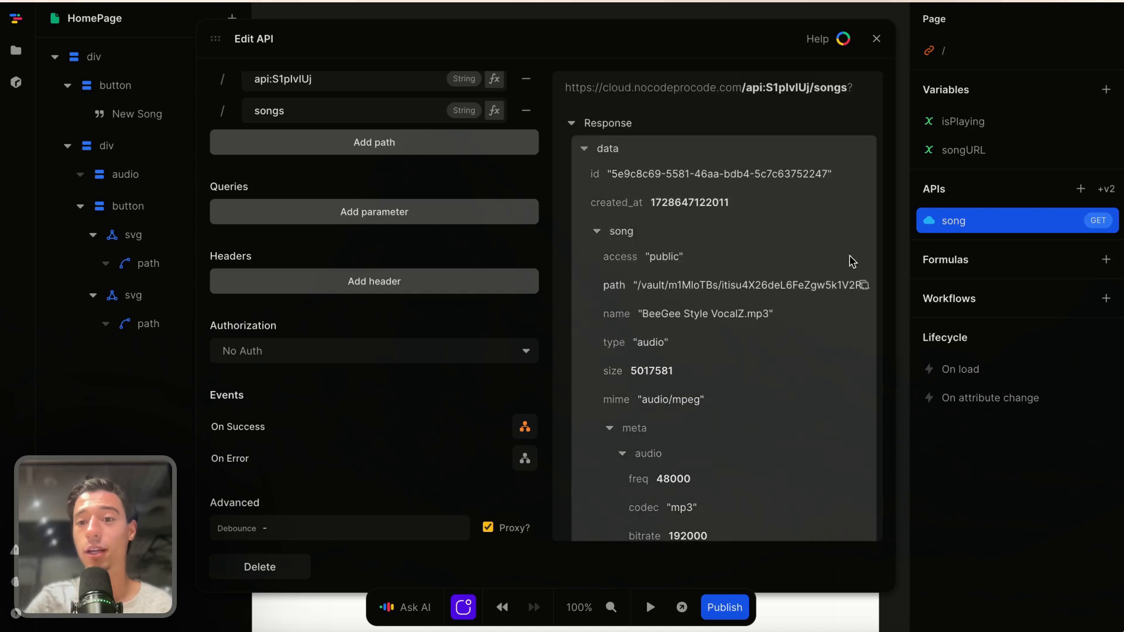
{"action": "left_click", "coordinate": [877, 39]}
In the New Song button's click event, insert a Set songURL action before Set isPlaying in the song call's onSuccess flow.
{"action": "left_click", "coordinate": [561, 350]}
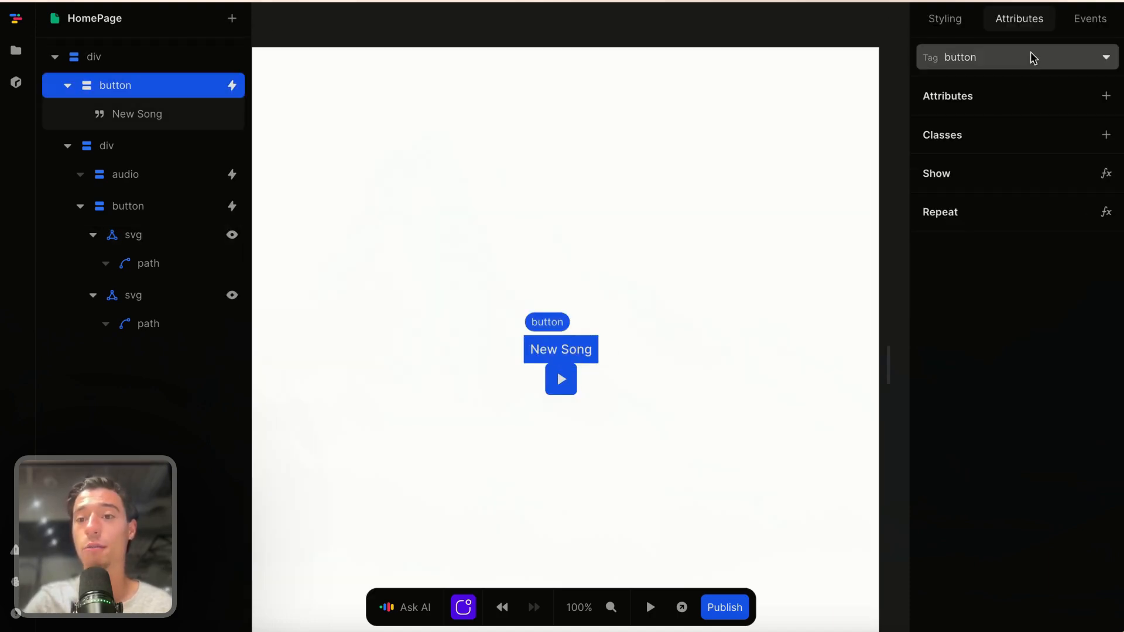
{"action": "left_click", "coordinate": [1093, 18]}
{"action": "left_click", "coordinate": [996, 88]}
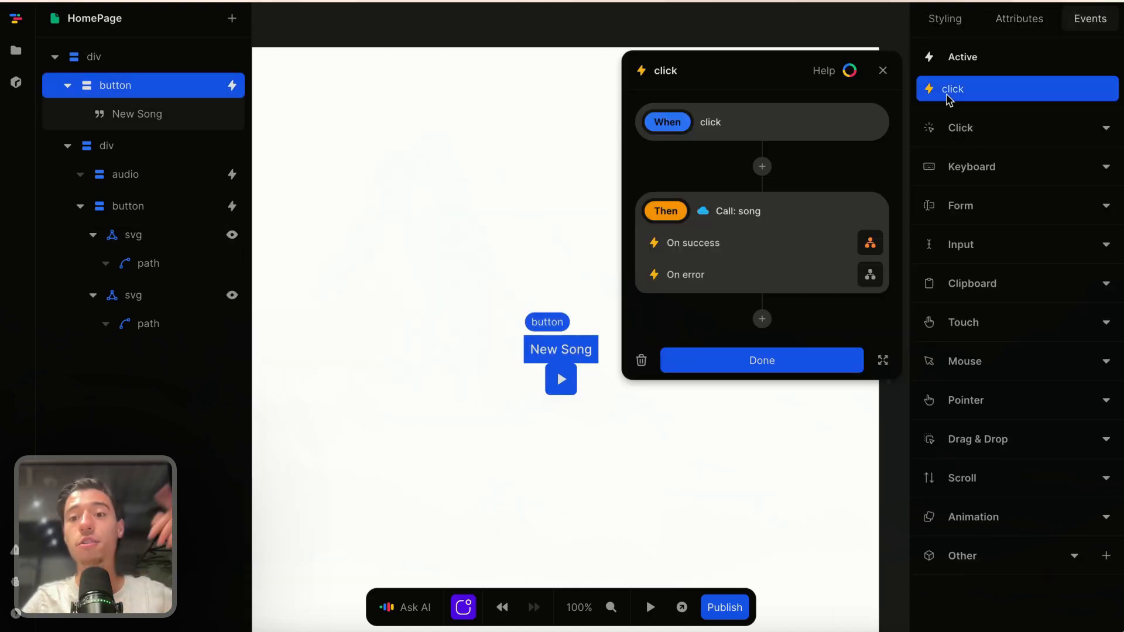
{"action": "left_click", "coordinate": [874, 245]}
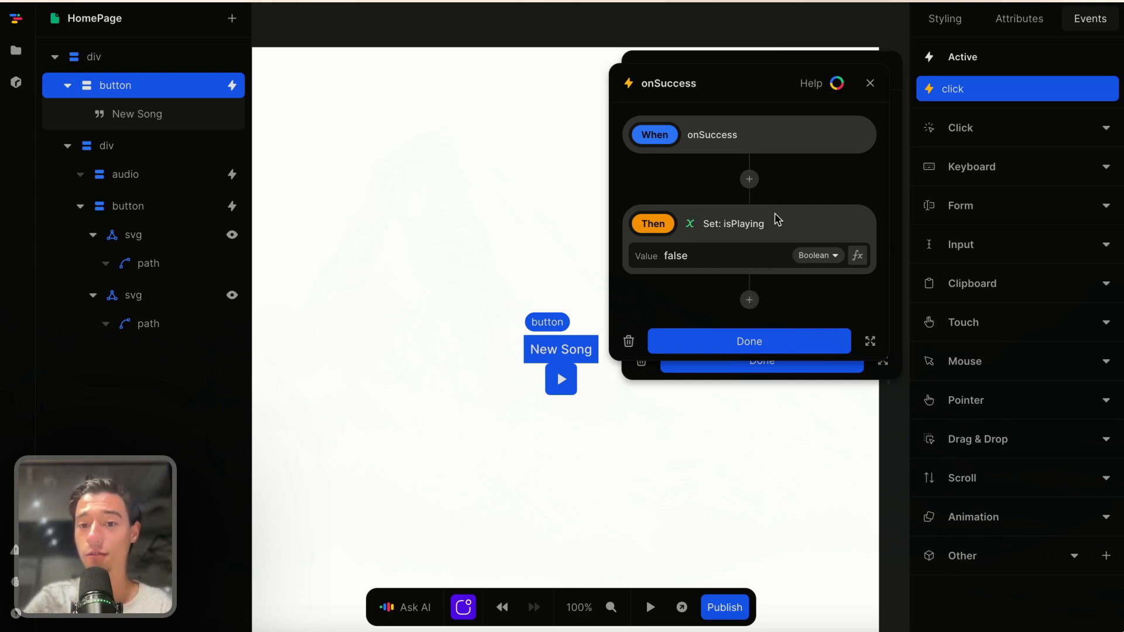
{"action": "left_click", "coordinate": [749, 300]}
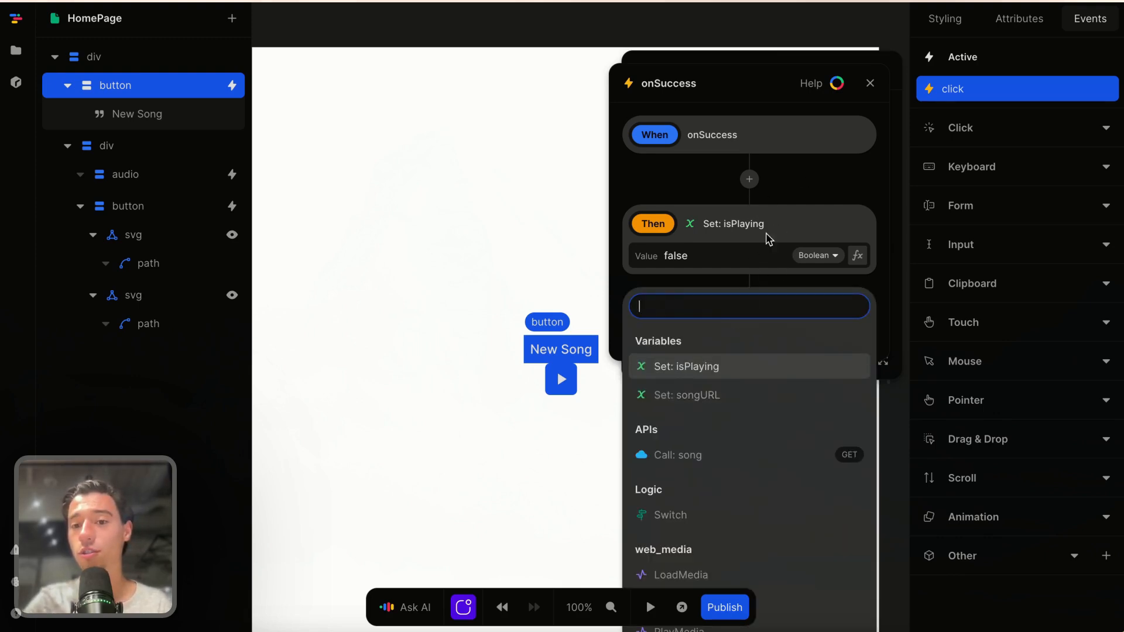
{"action": "left_click", "coordinate": [749, 179]}
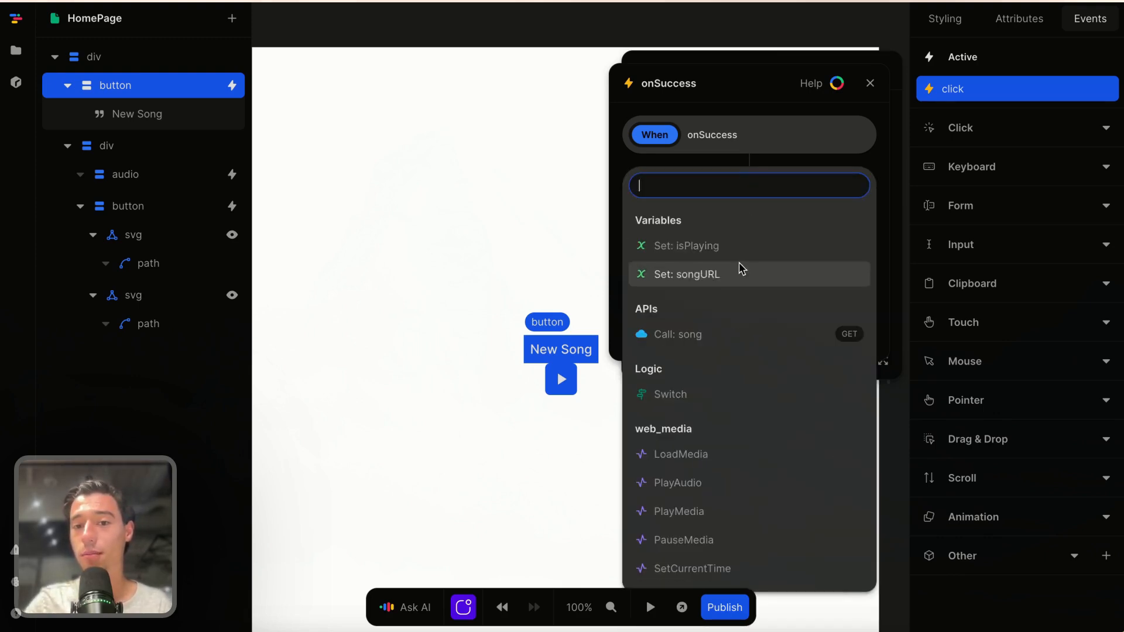
{"action": "left_click", "coordinate": [709, 278]}
Bind the value of the onSuccess songURL action to data > song > url of the song API response.
{"action": "left_click", "coordinate": [857, 255]}
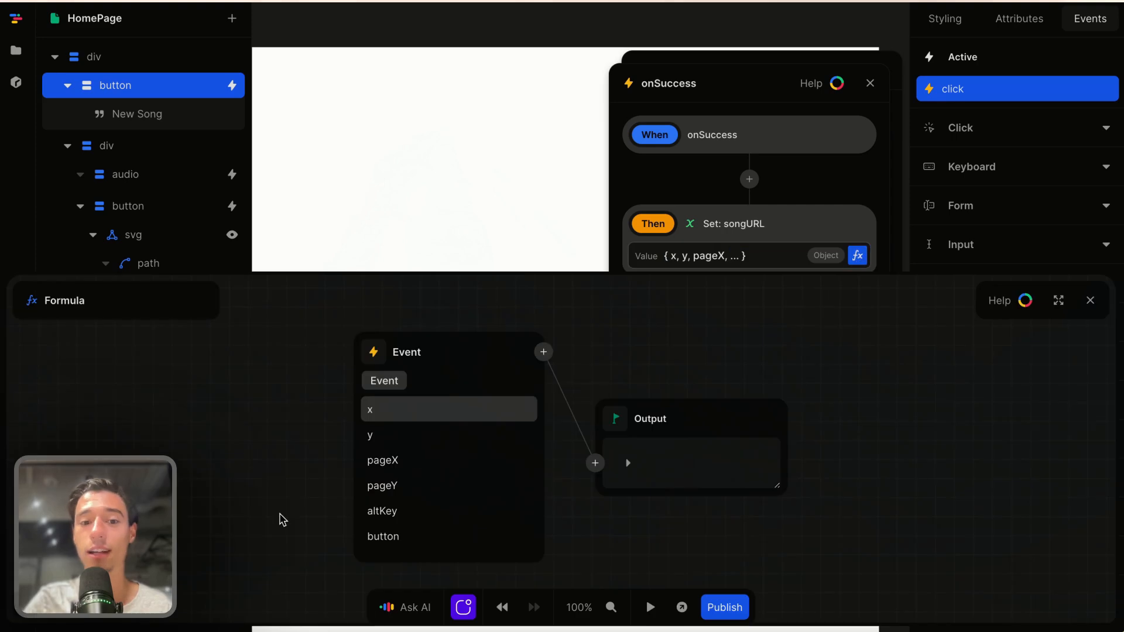
{"action": "left_click", "coordinate": [359, 384]}
{"action": "scroll", "coordinate": [392, 433], "scroll_direction": "down", "scroll_amount": 2}
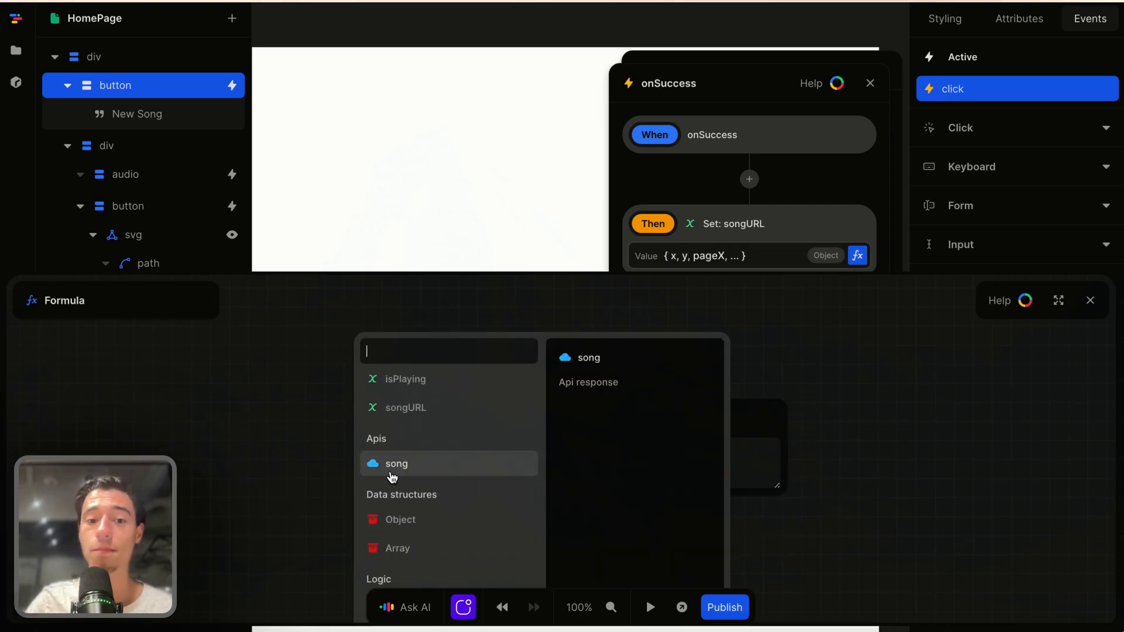
{"action": "left_click", "coordinate": [389, 465]}
{"action": "left_click", "coordinate": [395, 413]}
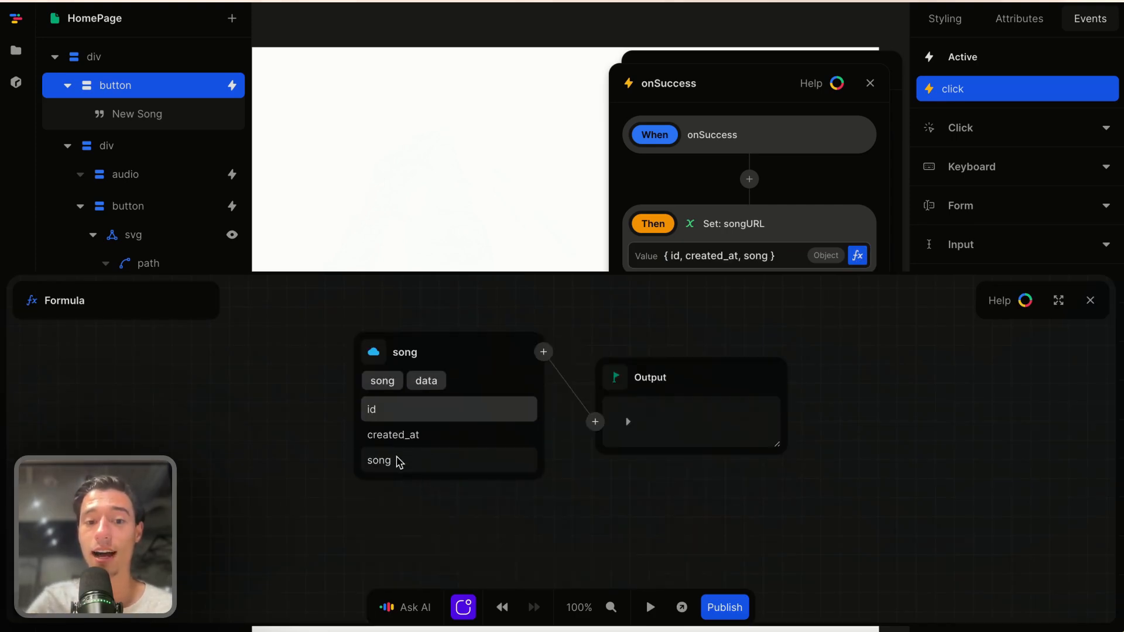
{"action": "left_click", "coordinate": [398, 464]}
{"action": "scroll", "coordinate": [404, 492], "scroll_direction": "down", "scroll_amount": 2}
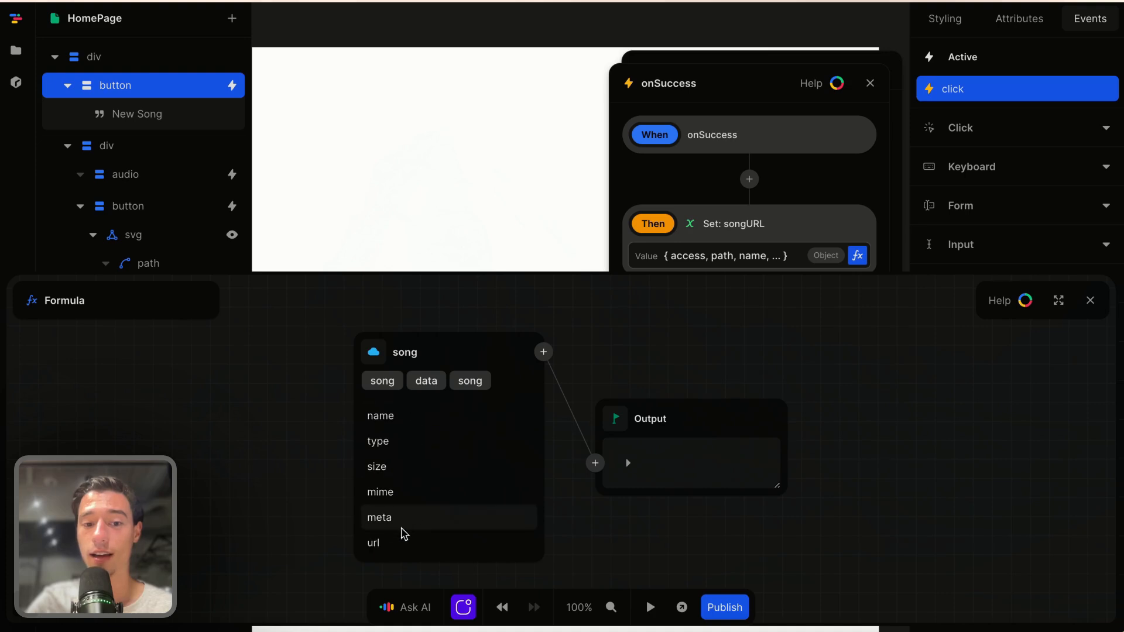
{"action": "left_click", "coordinate": [402, 531]}
{"action": "left_click", "coordinate": [1090, 300]}
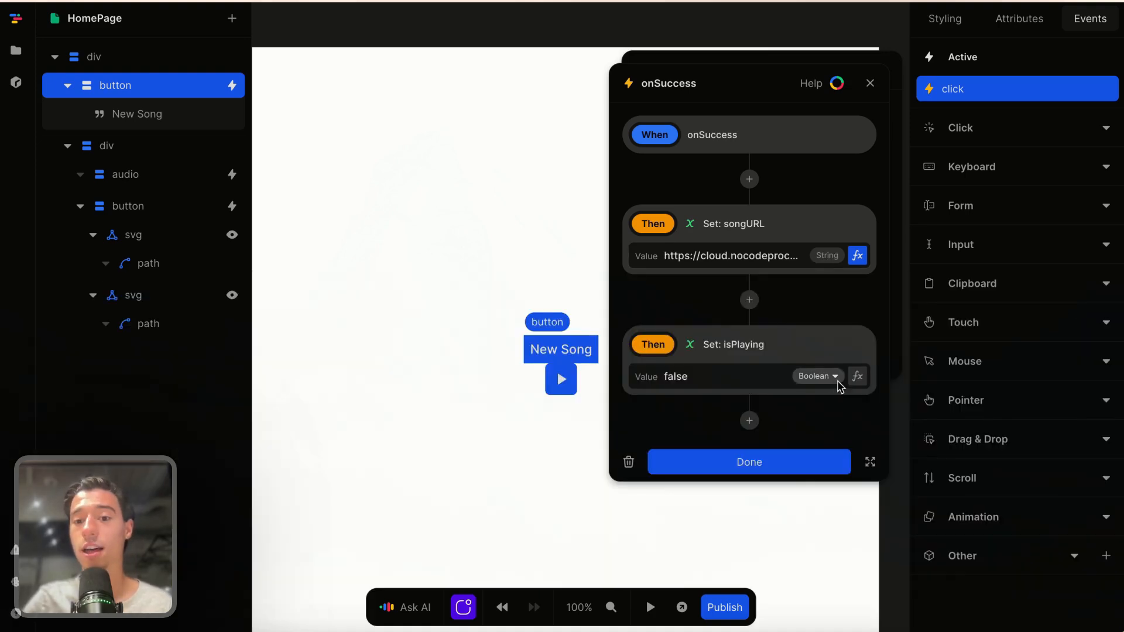
Finish editing the onSuccess flow and the New Song click event, and briefly run the app in test mode.
{"action": "left_click", "coordinate": [782, 458]}
{"action": "left_click", "coordinate": [766, 359]}
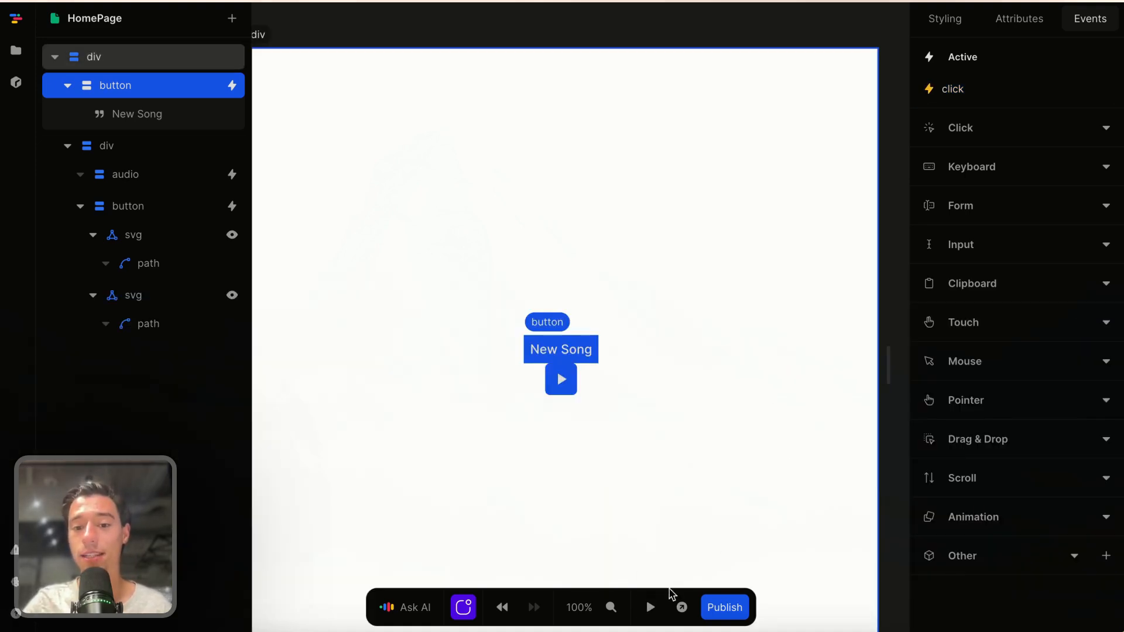
{"action": "left_click", "coordinate": [650, 607]}
{"action": "left_click", "coordinate": [650, 608]}
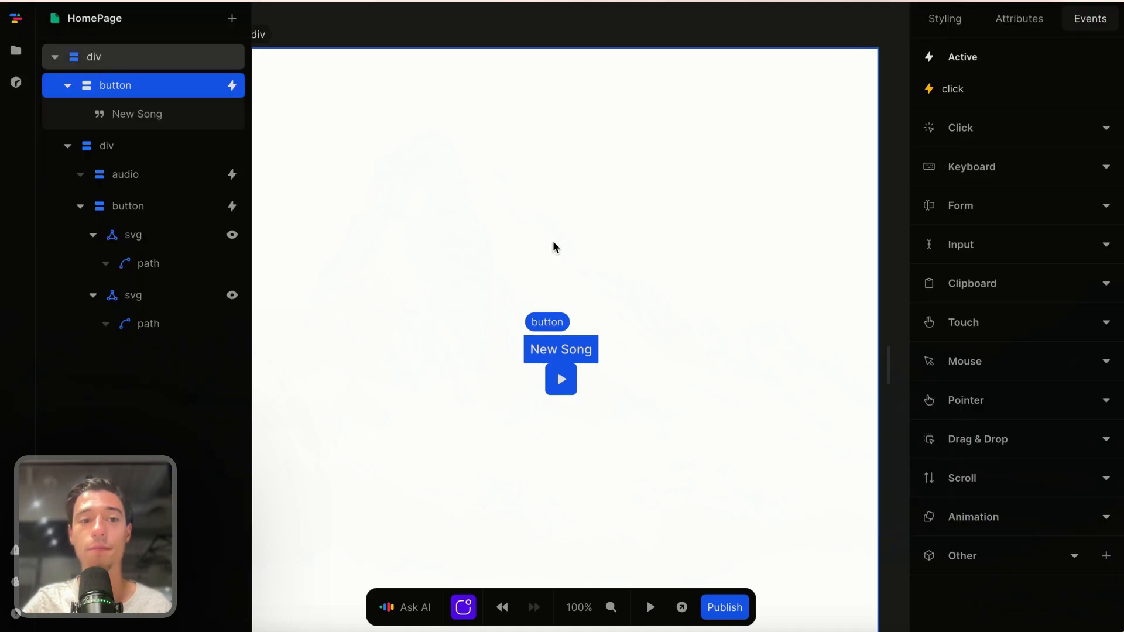
Add a Text element to the outer div and bind its text to the songURL variable.
{"action": "left_click", "coordinate": [232, 18]}
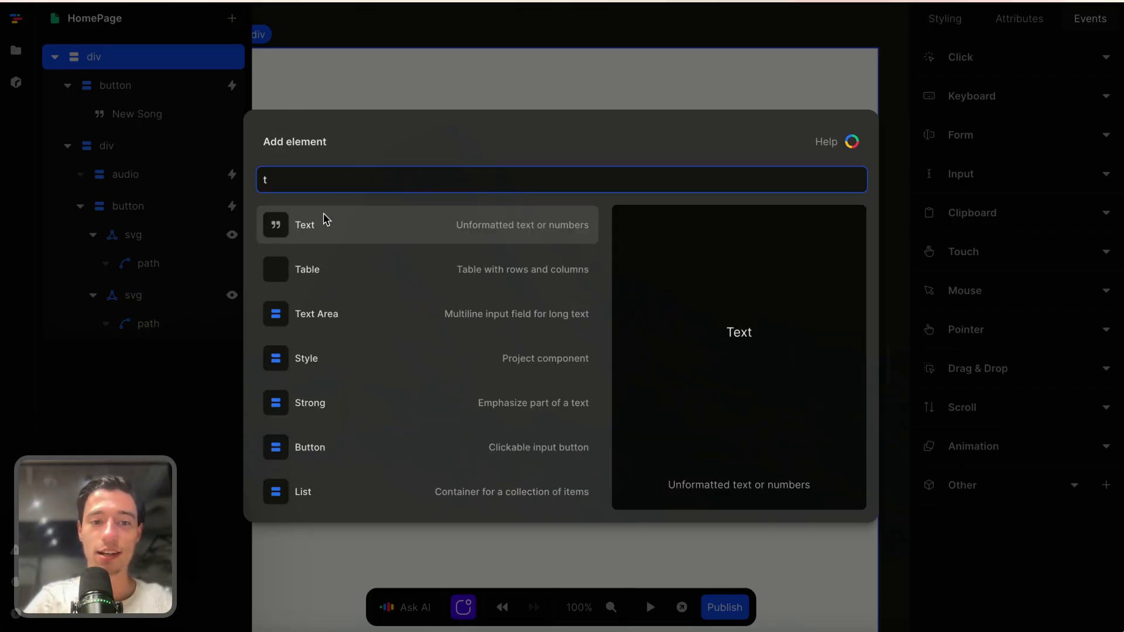
{"action": "left_click", "coordinate": [325, 221]}
{"action": "left_click", "coordinate": [562, 395]}
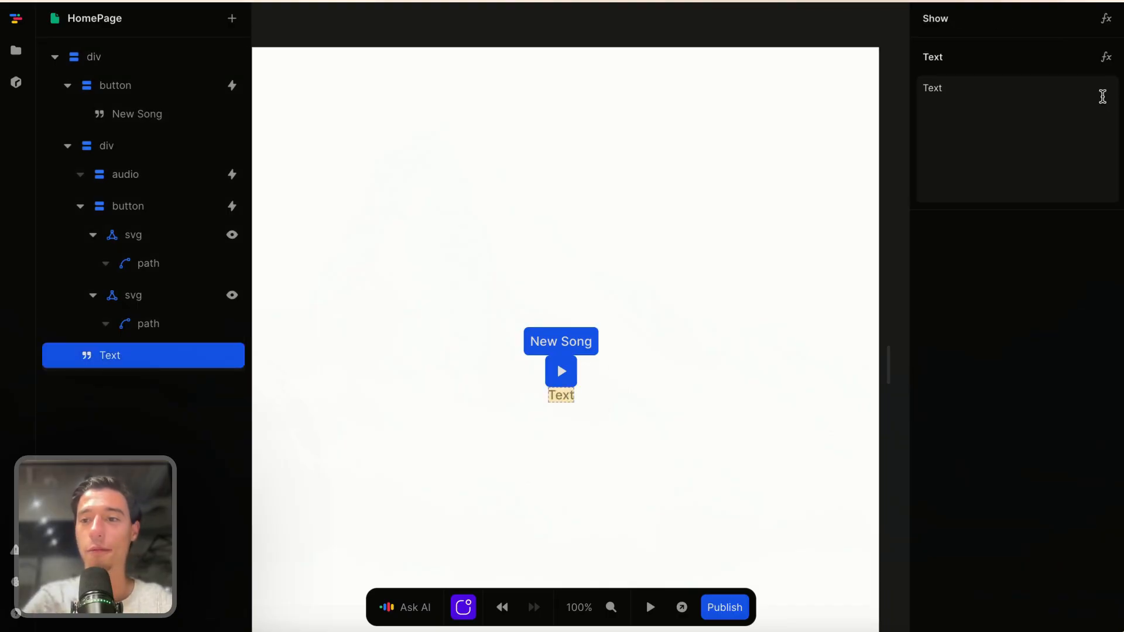
{"action": "left_click", "coordinate": [1106, 57]}
{"action": "left_click", "coordinate": [406, 364]}
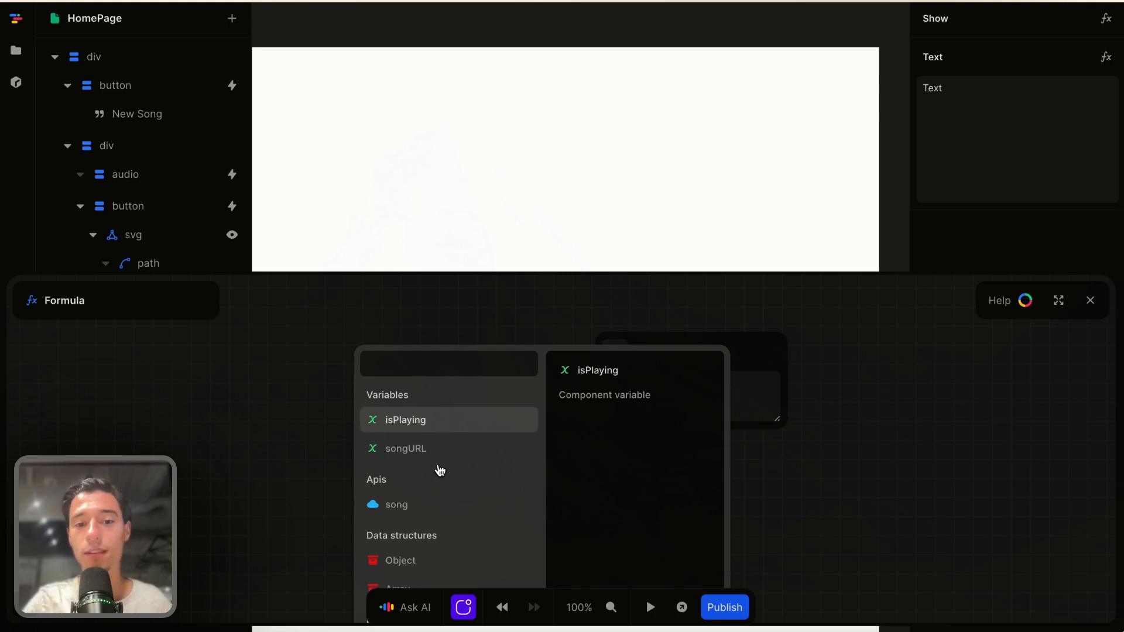
{"action": "left_click", "coordinate": [425, 451]}
{"action": "left_click", "coordinate": [1091, 301]}
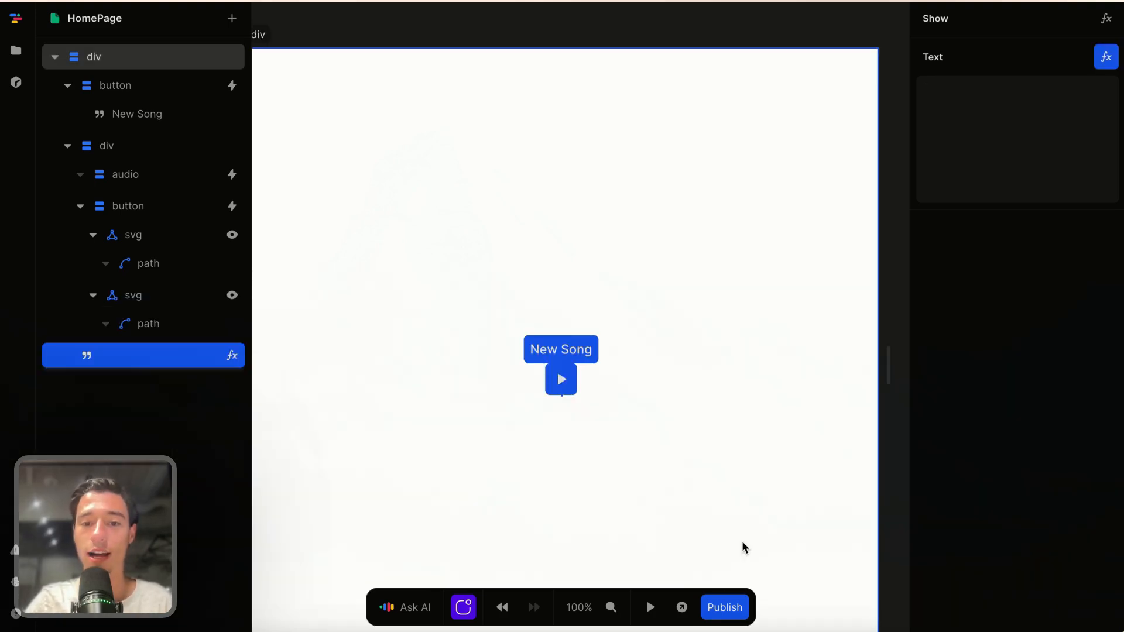
Reload the page and test how the New Song and play buttons affect the displayed song URL.
{"action": "left_click", "coordinate": [651, 607]}
{"action": "mouse_move", "coordinate": [20, 37]}
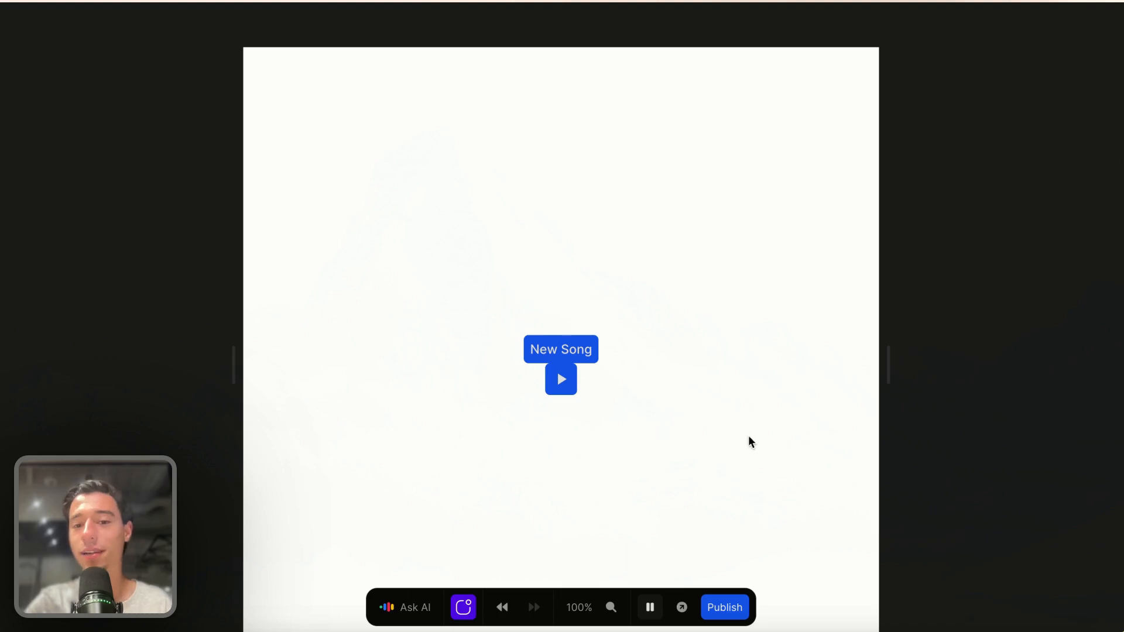
{"action": "key", "text": "super+r"}
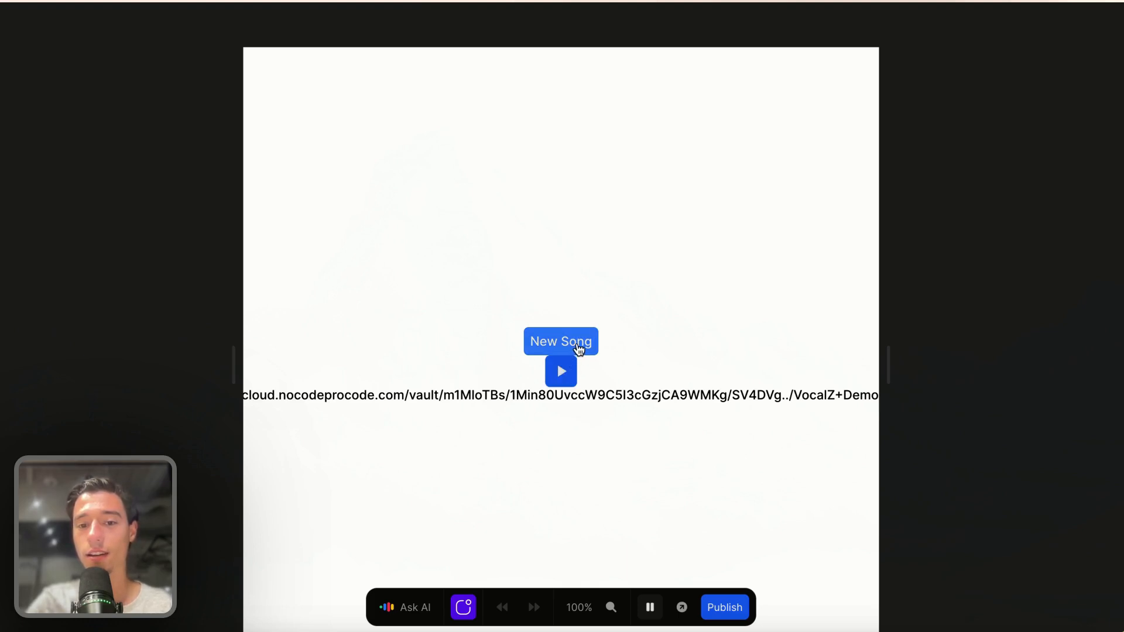
{"action": "left_click", "coordinate": [650, 607]}
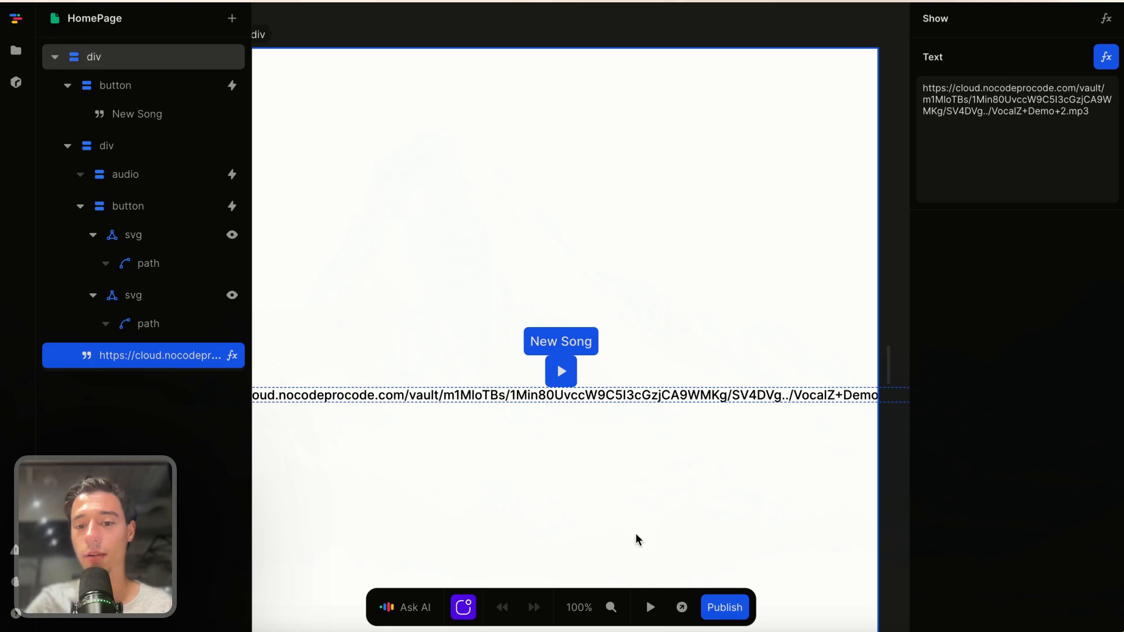
{"action": "left_click", "coordinate": [650, 606]}
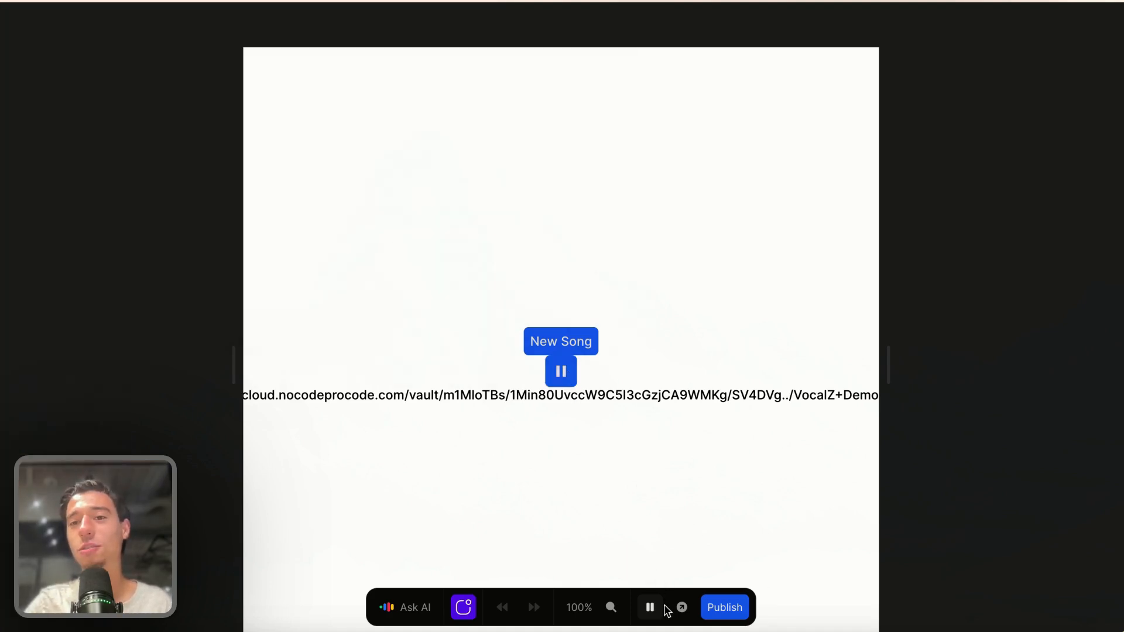
{"action": "left_click", "coordinate": [650, 607]}
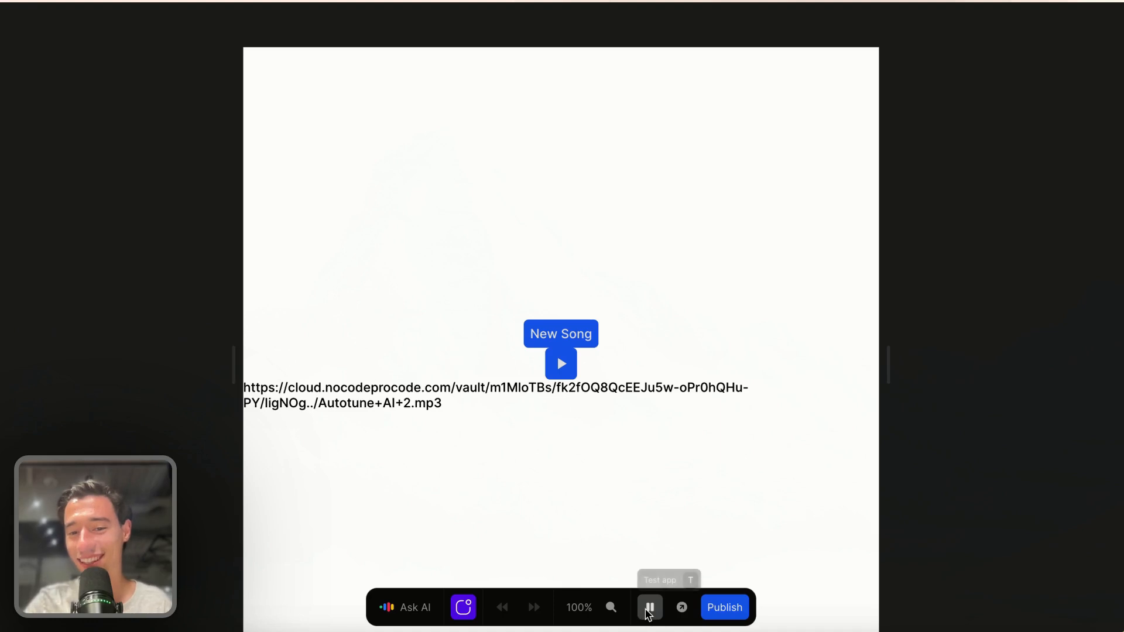
{"action": "left_click", "coordinate": [648, 608]}
Turn off Auto fetch for the page's song API and finish editing it.
{"action": "left_click", "coordinate": [850, 27]}
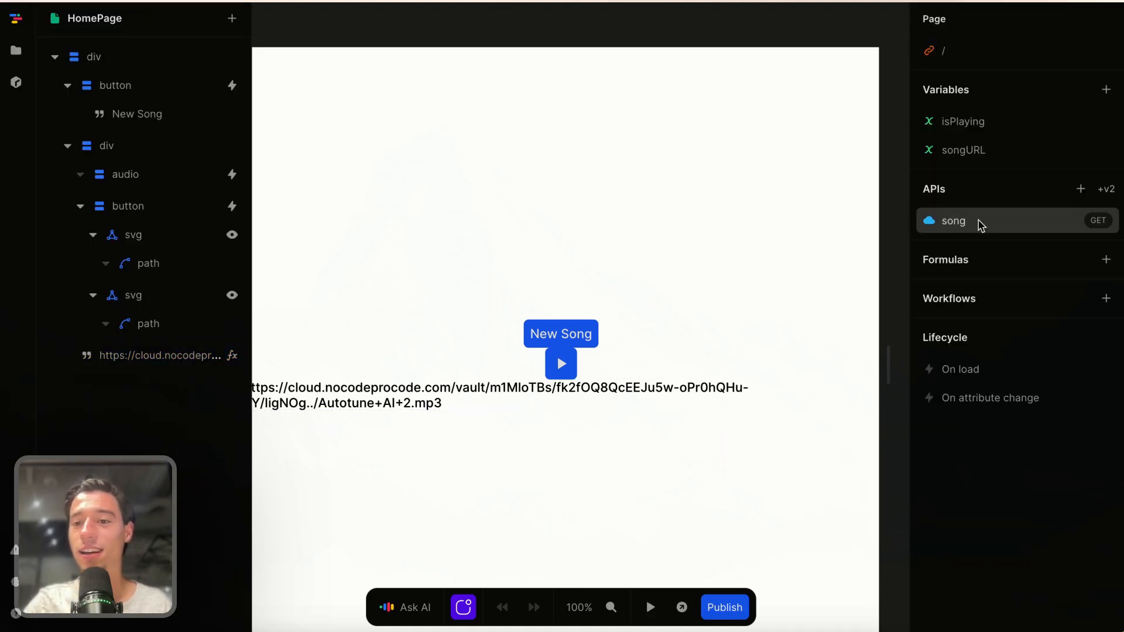
{"action": "left_click", "coordinate": [978, 225]}
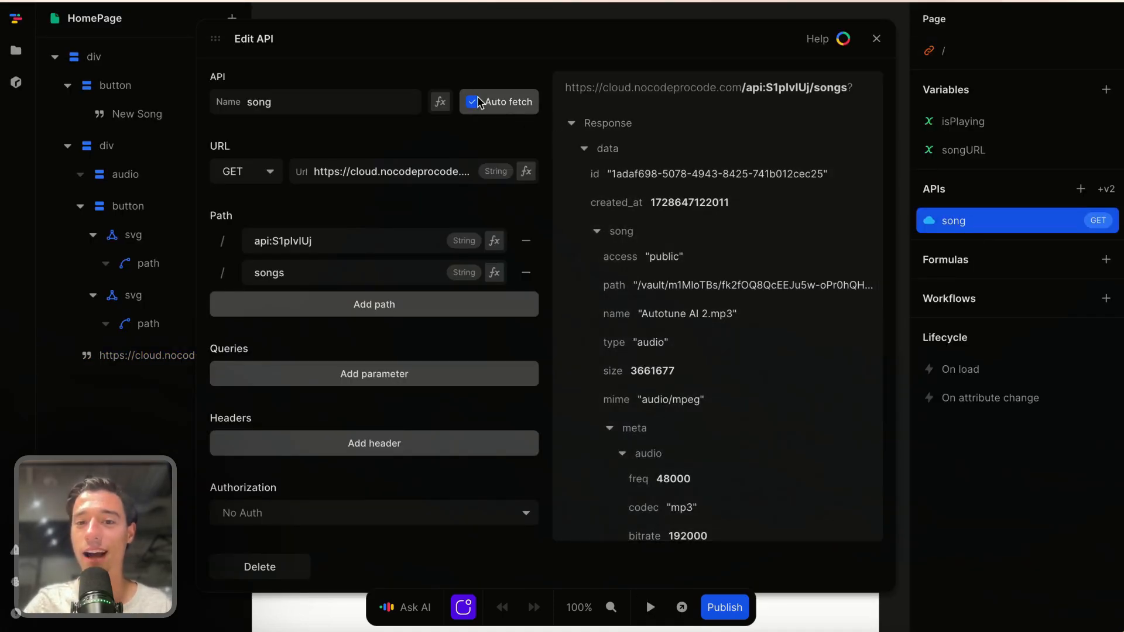
{"action": "left_click", "coordinate": [472, 101]}
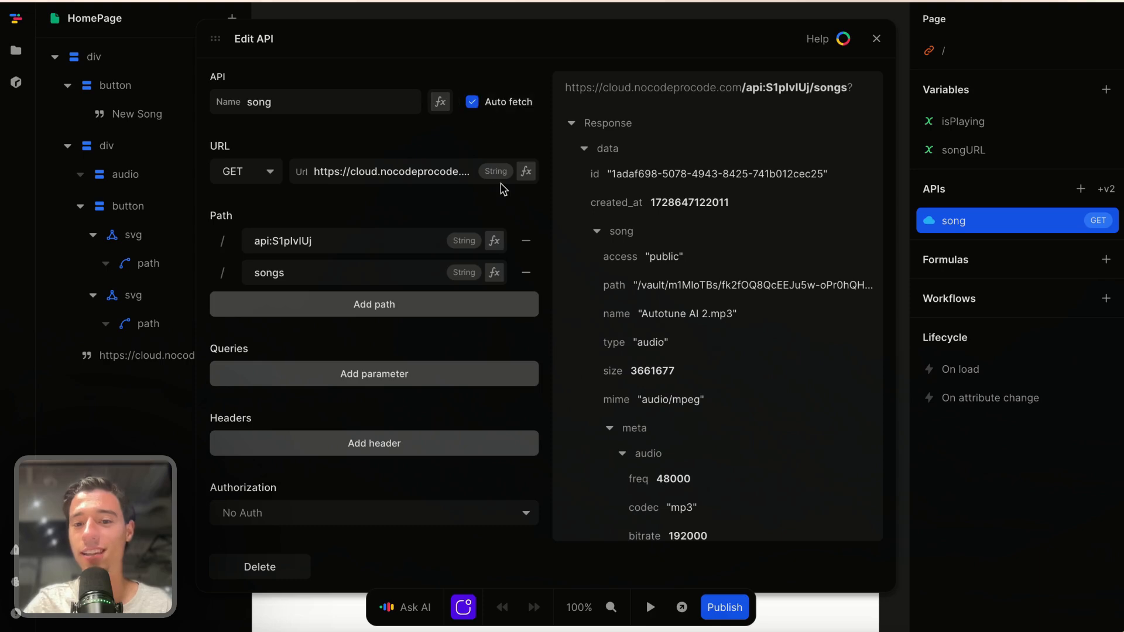
{"action": "scroll", "coordinate": [501, 193], "scroll_direction": "down", "scroll_amount": 3}
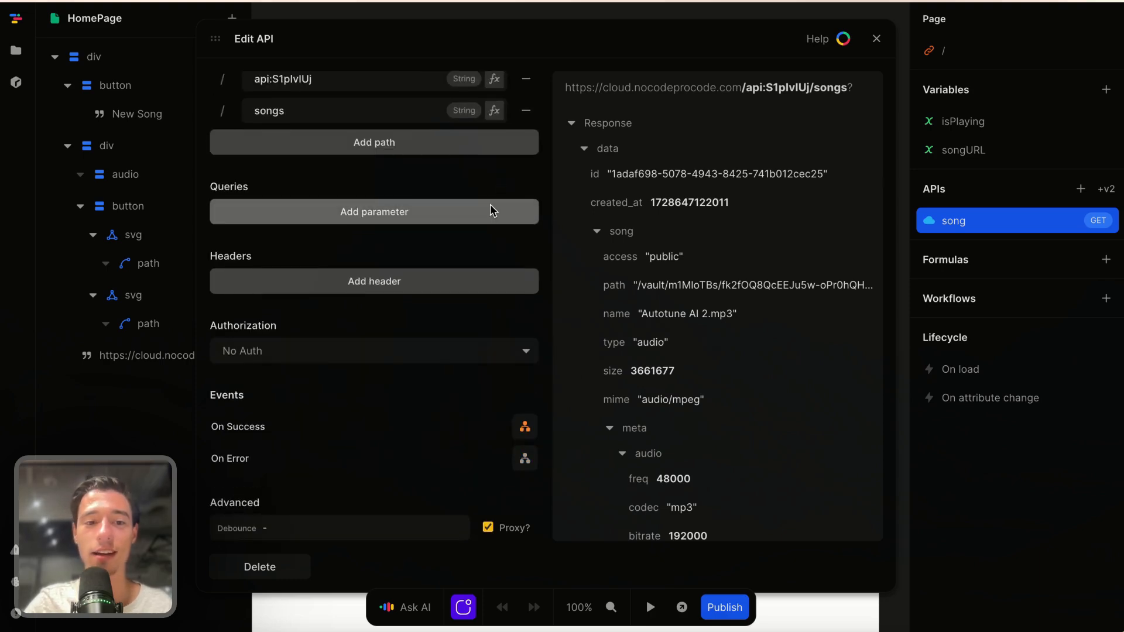
{"action": "scroll", "coordinate": [492, 211], "scroll_direction": "up", "scroll_amount": 3}
{"action": "left_click", "coordinate": [472, 102]}
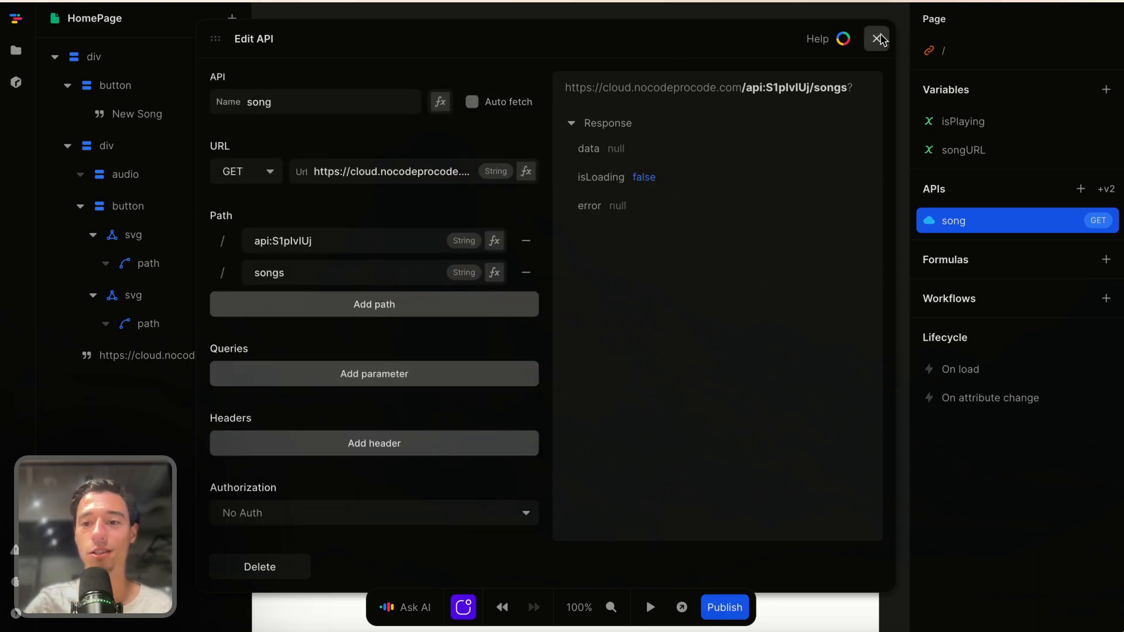
{"action": "left_click", "coordinate": [878, 38]}
{"action": "left_click", "coordinate": [950, 369]}
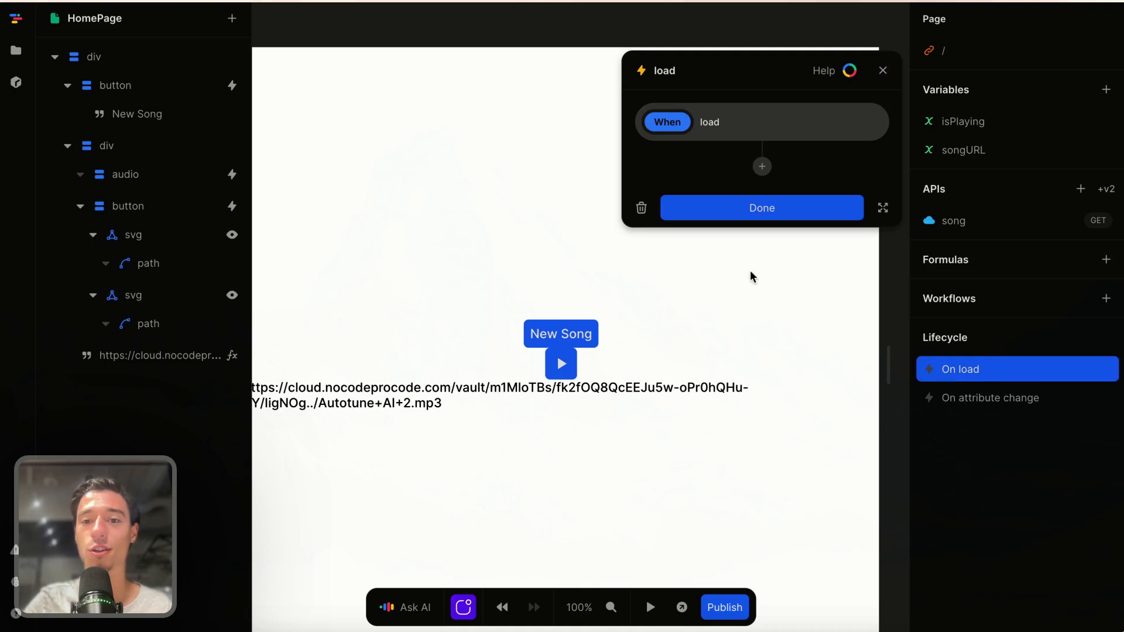
{"action": "left_click", "coordinate": [761, 167]}
{"action": "key", "text": "Escape"}
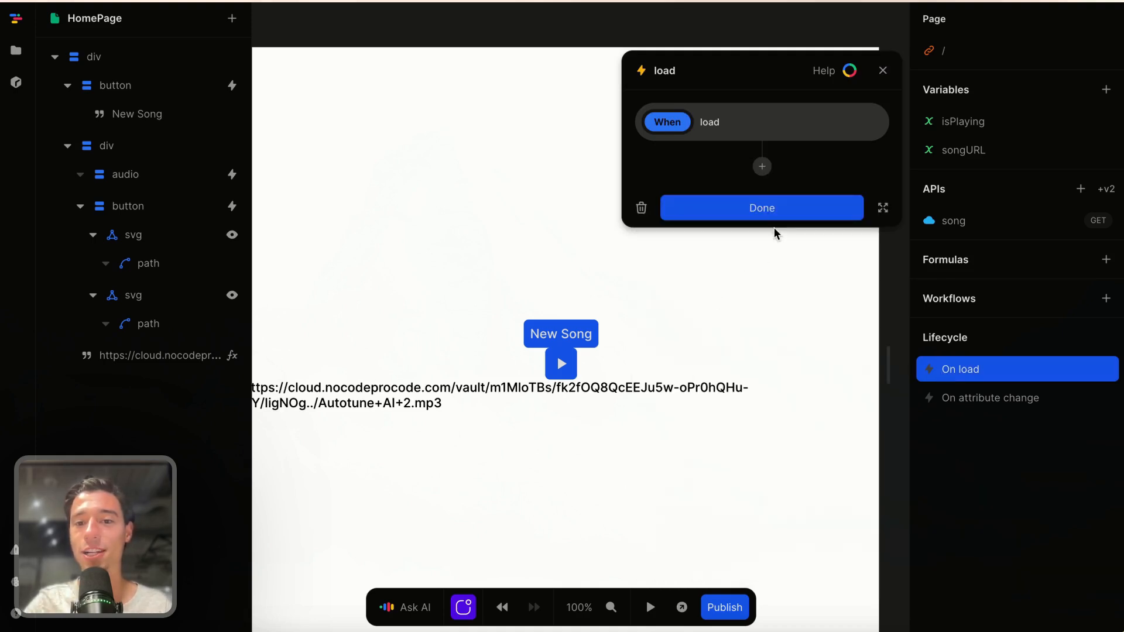
{"action": "left_click", "coordinate": [772, 209]}
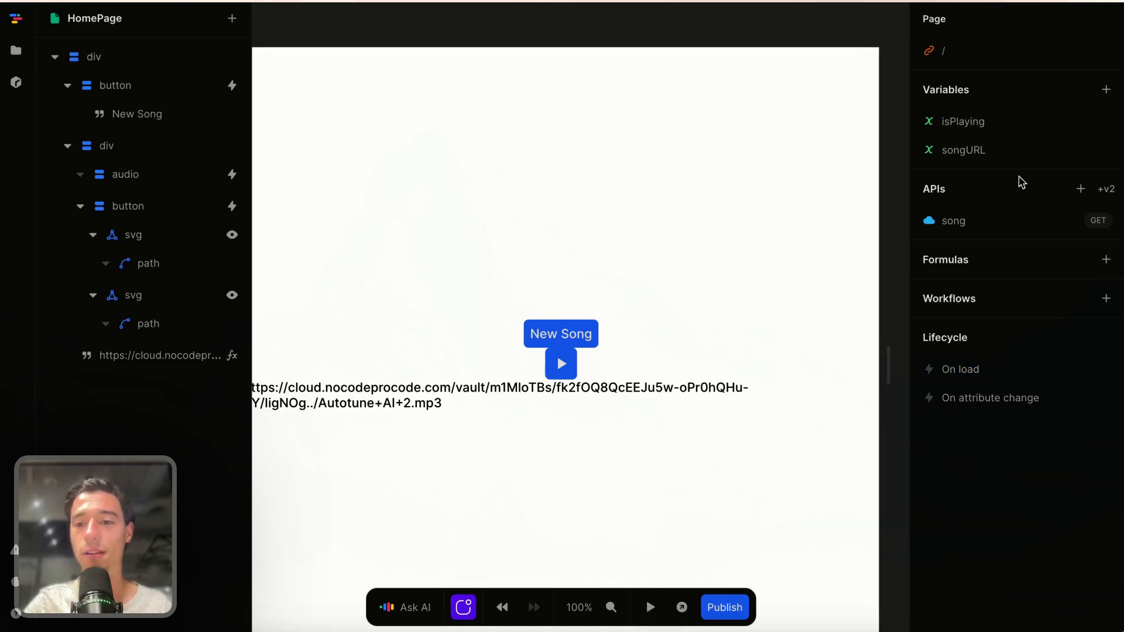
Check the formula behind the Set songURL action in the song API's On Success event.
{"action": "left_click", "coordinate": [960, 221]}
{"action": "scroll", "coordinate": [404, 389], "scroll_direction": "down", "scroll_amount": 3}
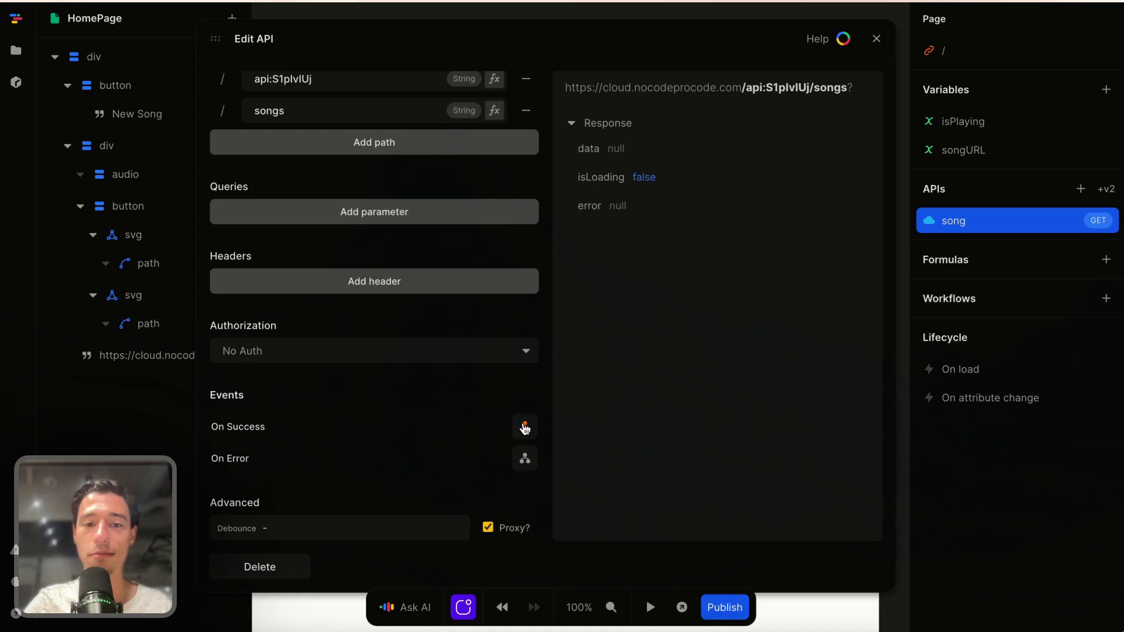
{"action": "left_click", "coordinate": [524, 427]}
{"action": "left_click", "coordinate": [870, 242]}
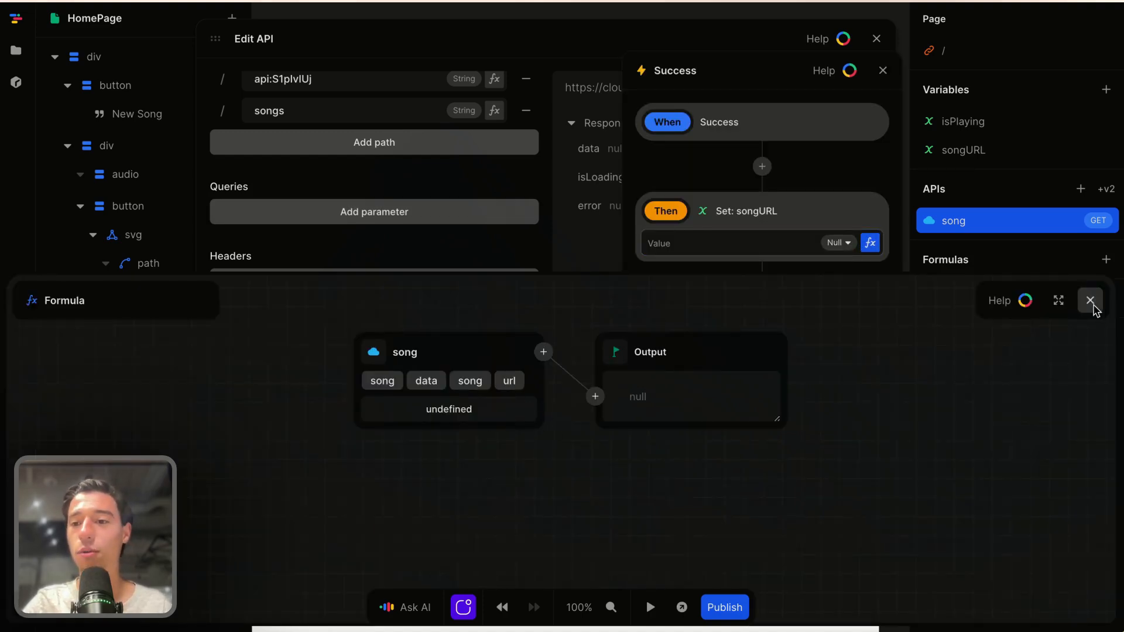
{"action": "left_click", "coordinate": [1090, 301]}
{"action": "left_click", "coordinate": [800, 326]}
{"action": "left_click", "coordinate": [876, 39]}
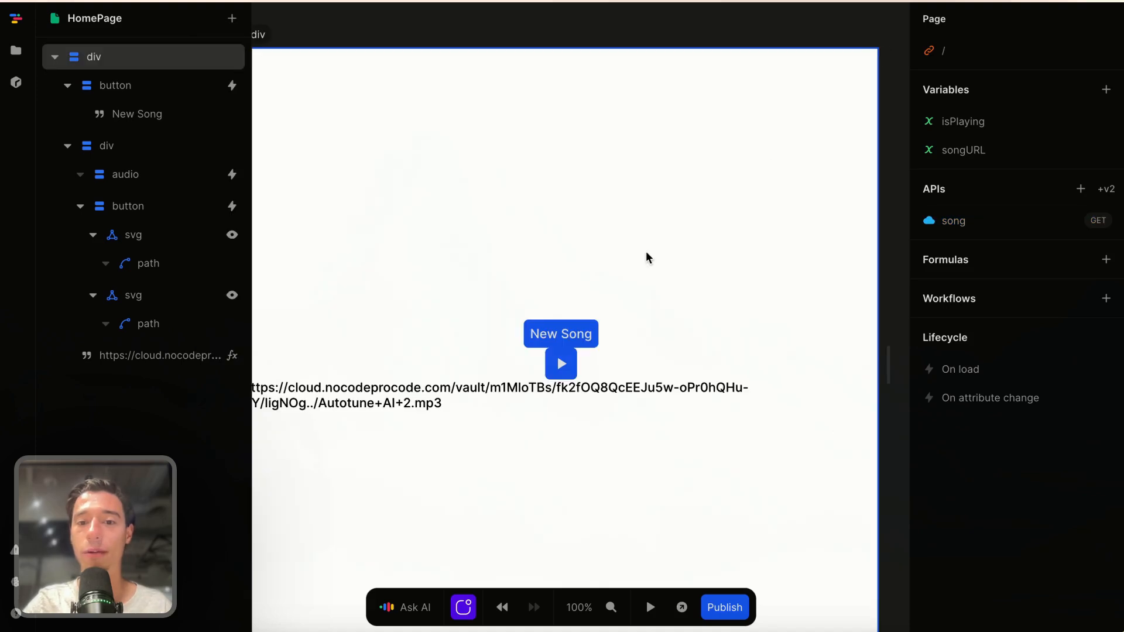
Delete the Set songURL action from the onSuccess flow of the New Song button's click event and finish editing.
{"action": "left_click", "coordinate": [591, 316]}
{"action": "left_click", "coordinate": [591, 320]}
{"action": "left_click", "coordinate": [957, 89]}
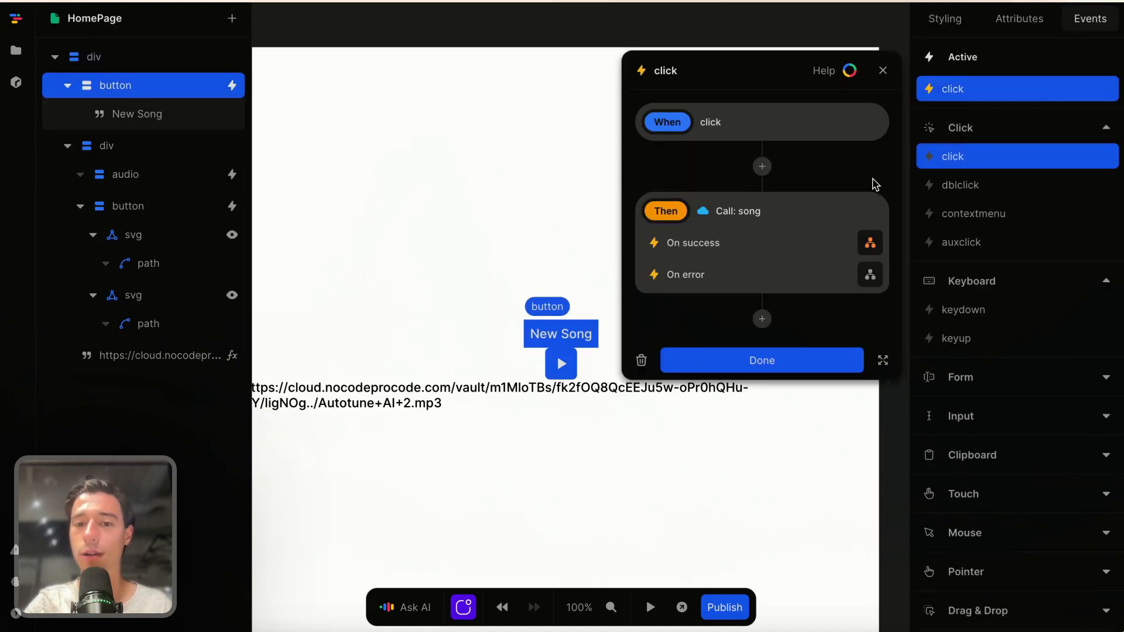
{"action": "left_click", "coordinate": [870, 242]}
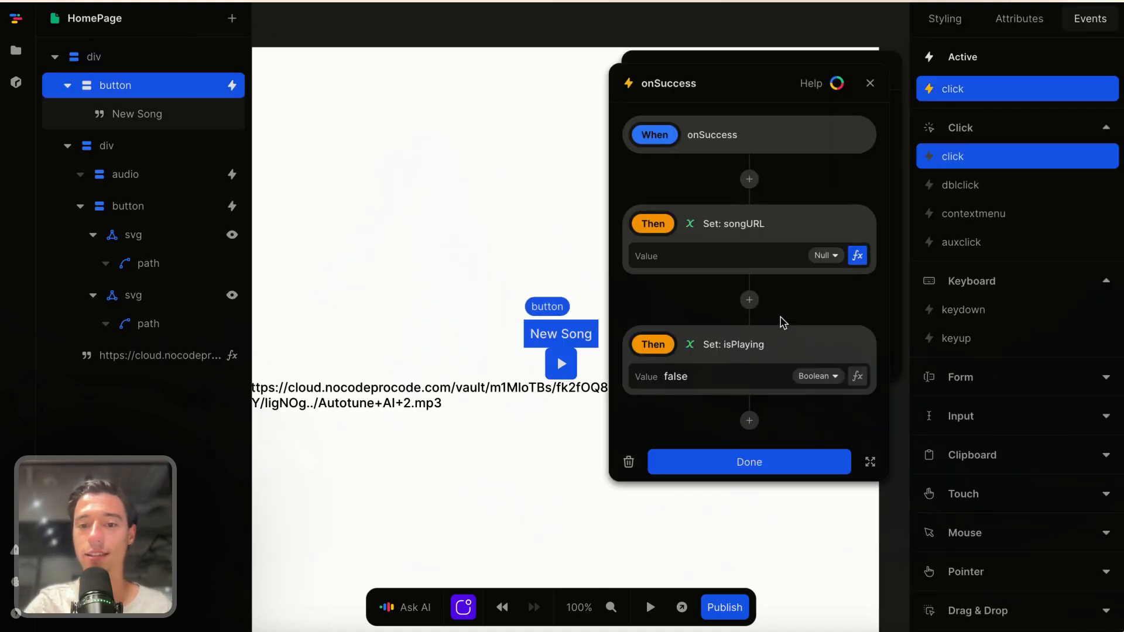
{"action": "left_click", "coordinate": [824, 254]}
{"action": "key", "text": "Delete"}
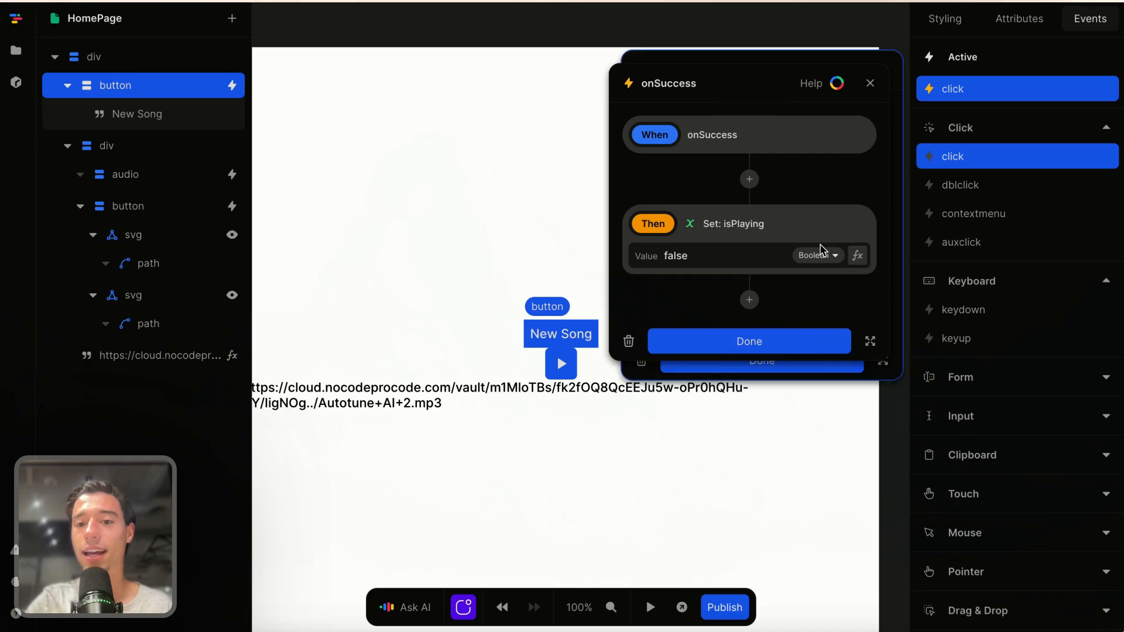
{"action": "left_click", "coordinate": [752, 337]}
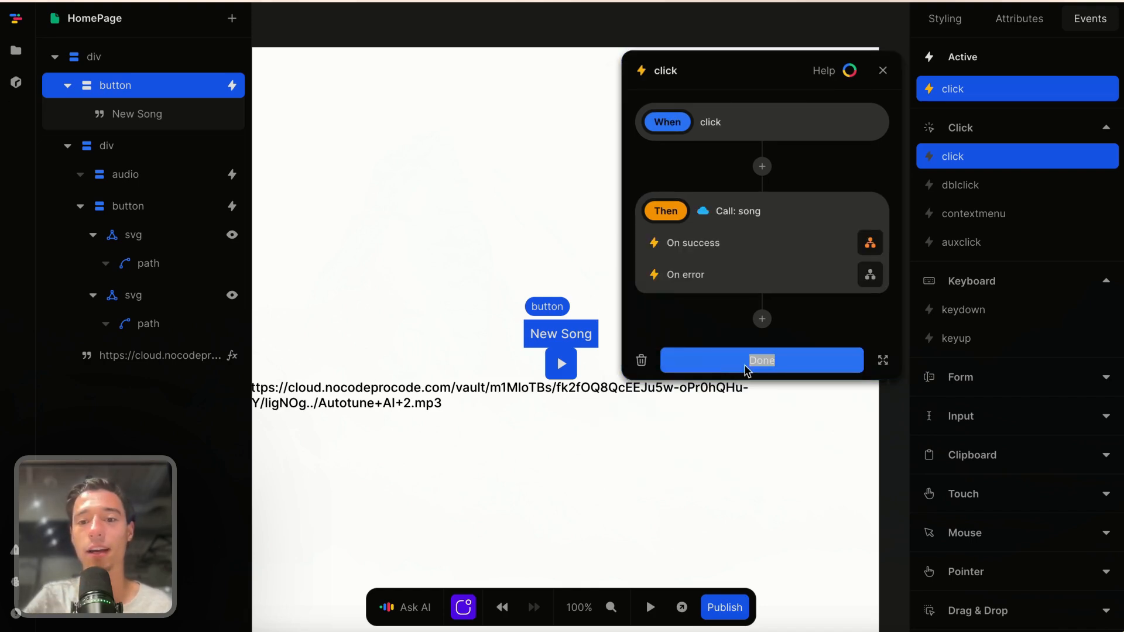
{"action": "left_click", "coordinate": [728, 366]}
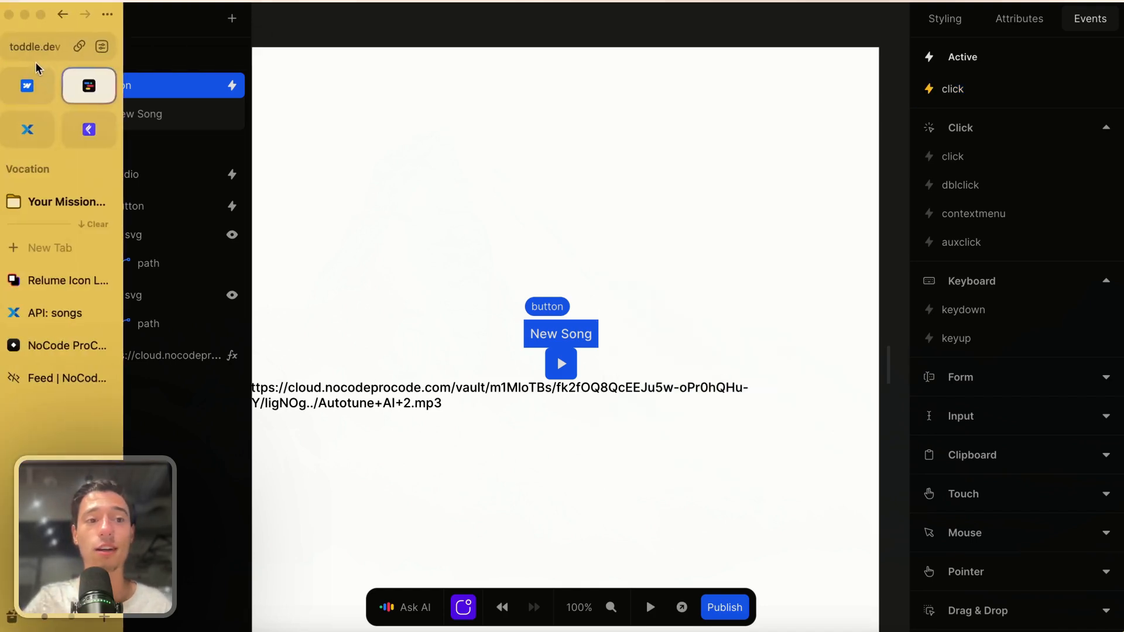
Reload the page and test the play/pause button in test mode.
{"action": "left_click", "coordinate": [28, 59]}
{"action": "key", "text": "Escape"}
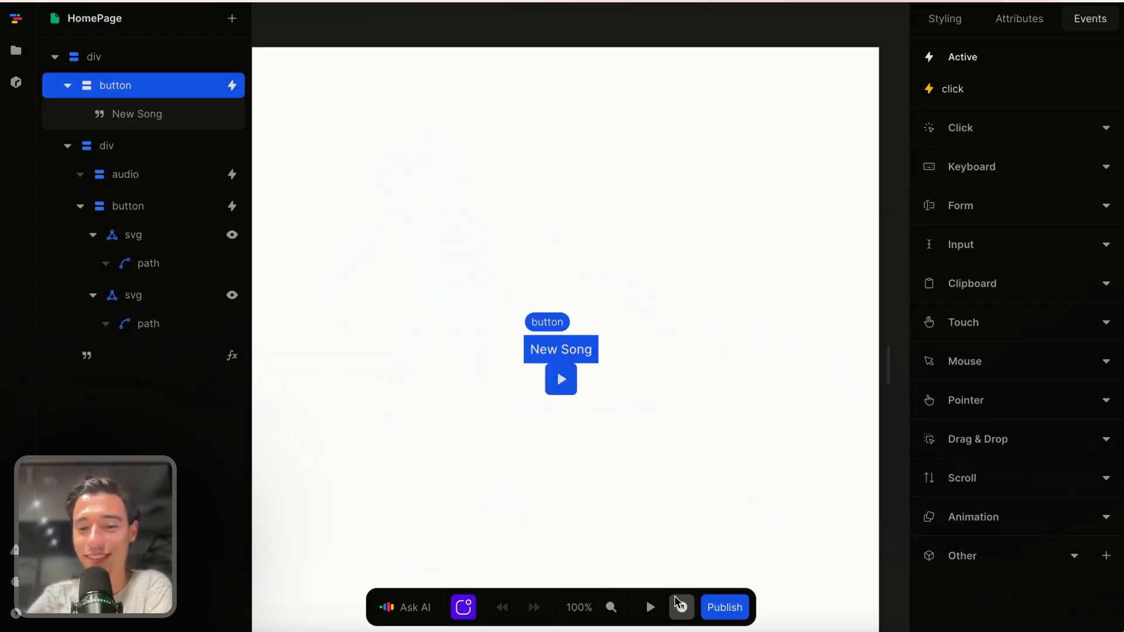
{"action": "left_click", "coordinate": [655, 607]}
{"action": "left_click", "coordinate": [564, 390]}
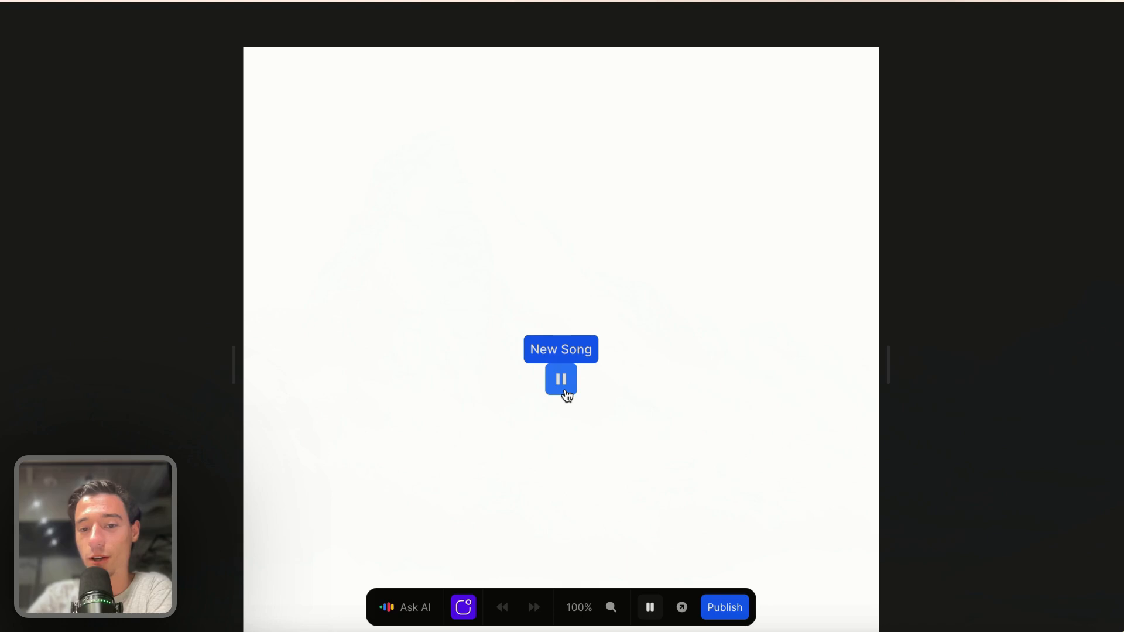
{"action": "left_click", "coordinate": [564, 390]}
{"action": "left_click", "coordinate": [650, 608]}
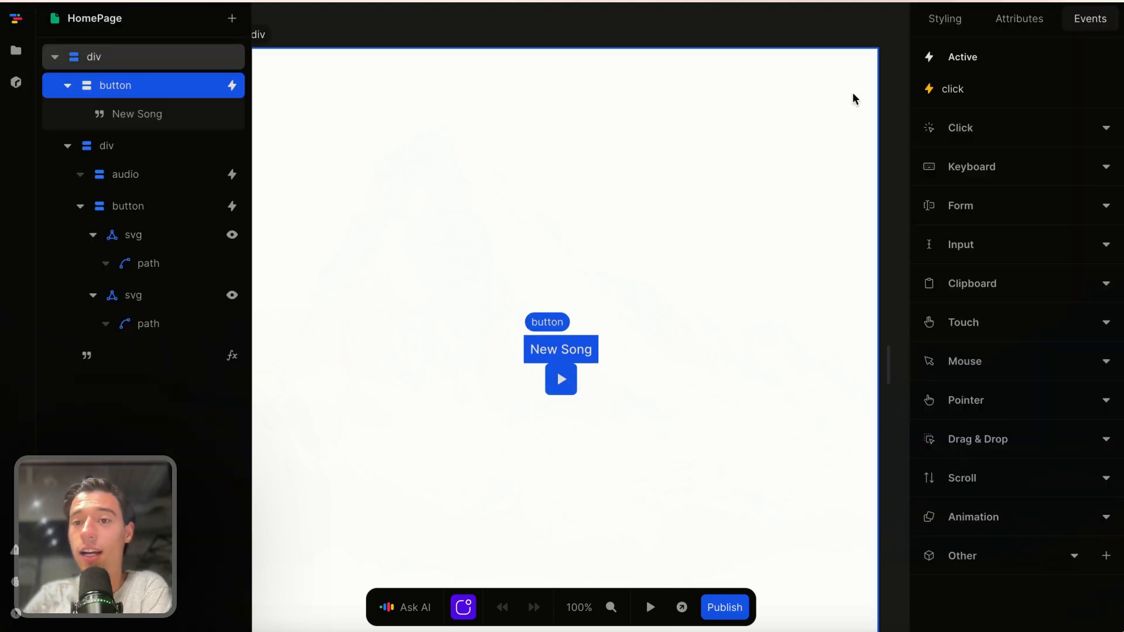
Check the Auto fetch setting and response of the page's song API.
{"action": "left_click", "coordinate": [874, 25]}
{"action": "left_click", "coordinate": [972, 230]}
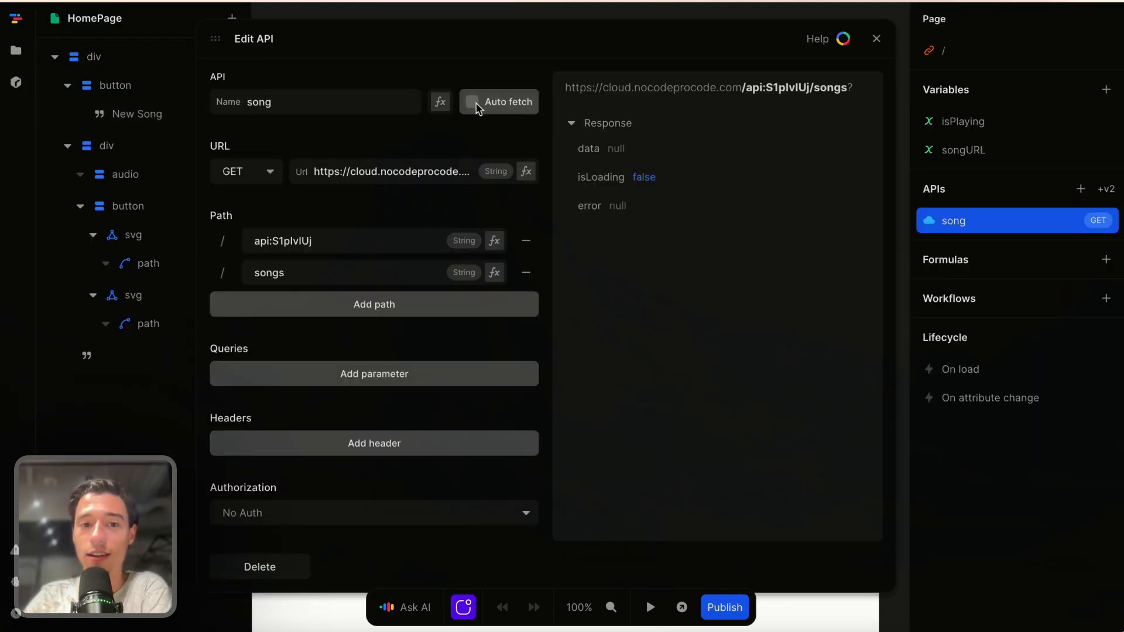
{"action": "left_click", "coordinate": [877, 39]}
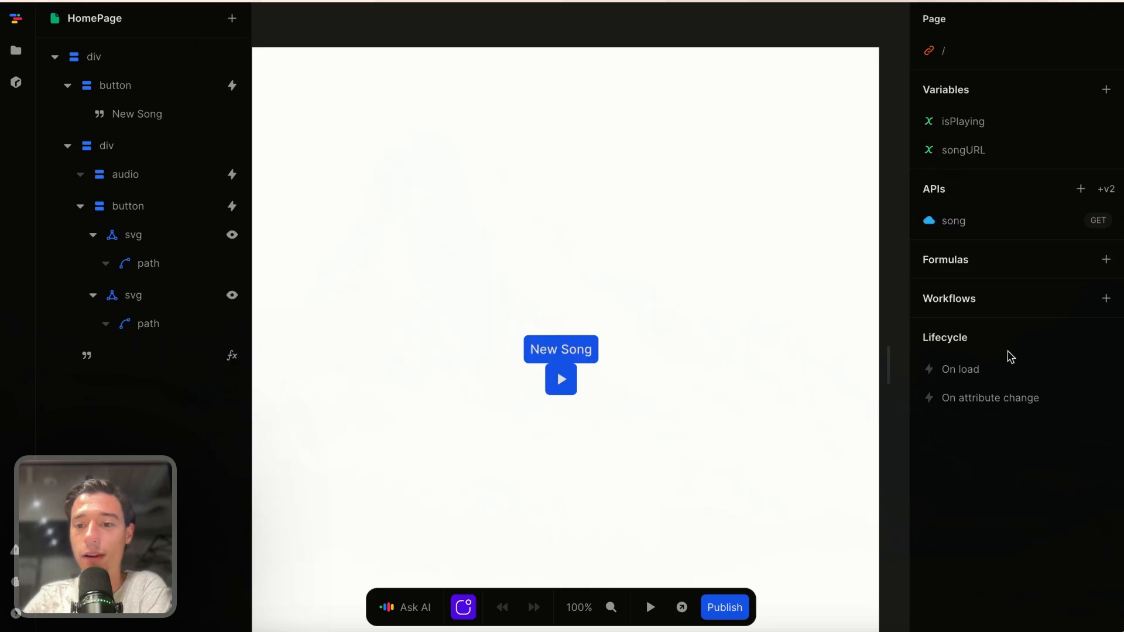
Add an action that calls the song API to the page's On load event.
{"action": "left_click", "coordinate": [965, 370]}
{"action": "left_click", "coordinate": [762, 162]}
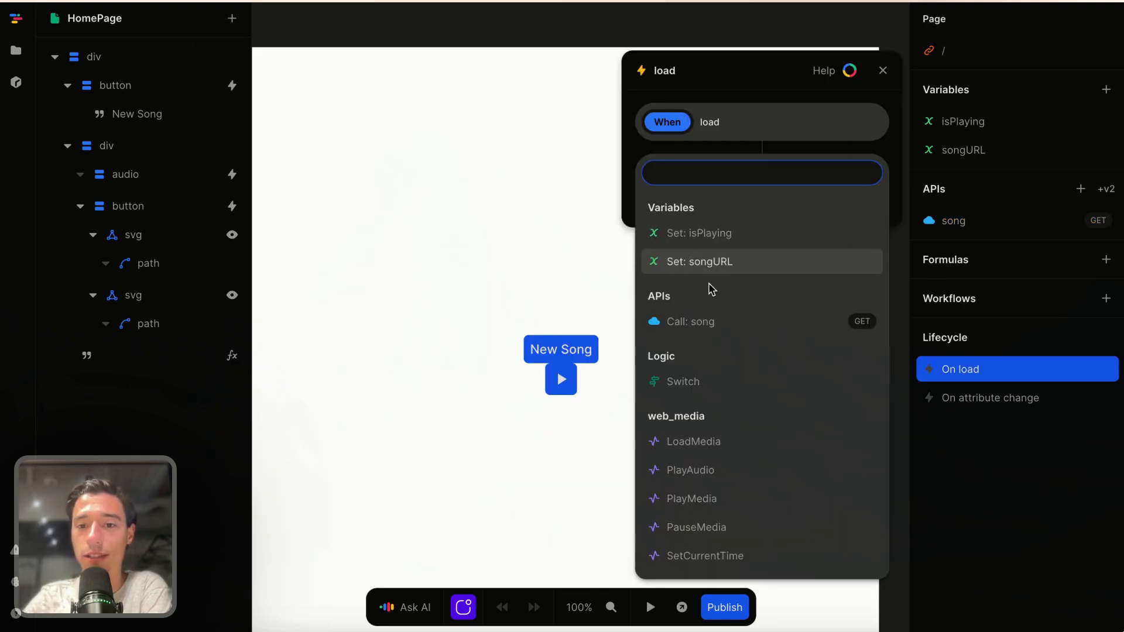
{"action": "left_click", "coordinate": [712, 322]}
{"action": "left_click", "coordinate": [790, 361]}
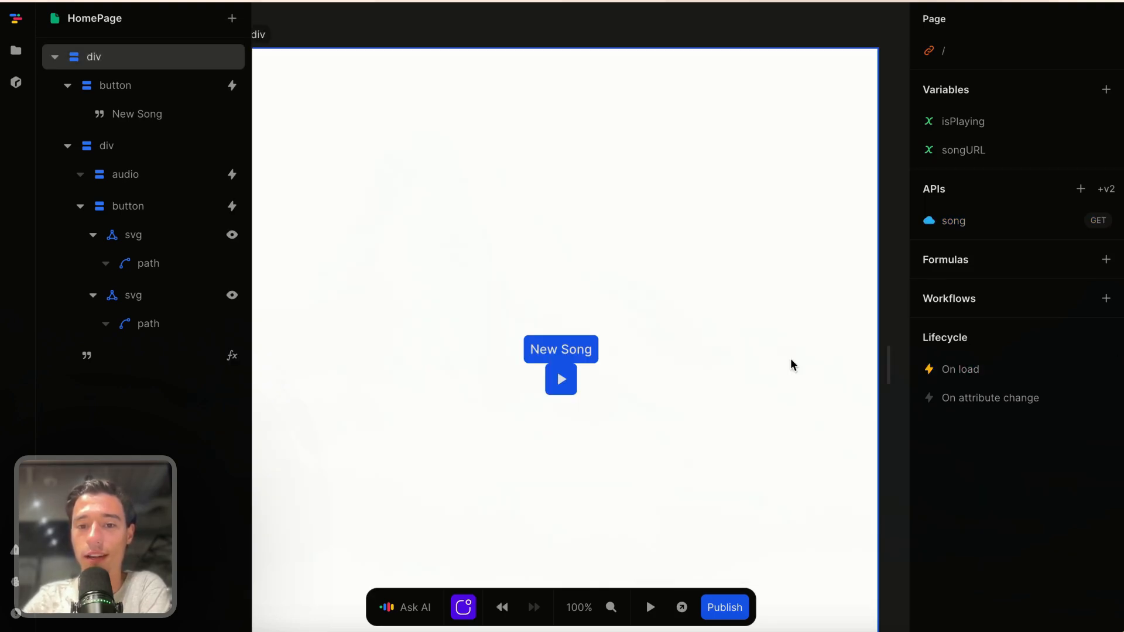
{"action": "mouse_move", "coordinate": [22, 51]}
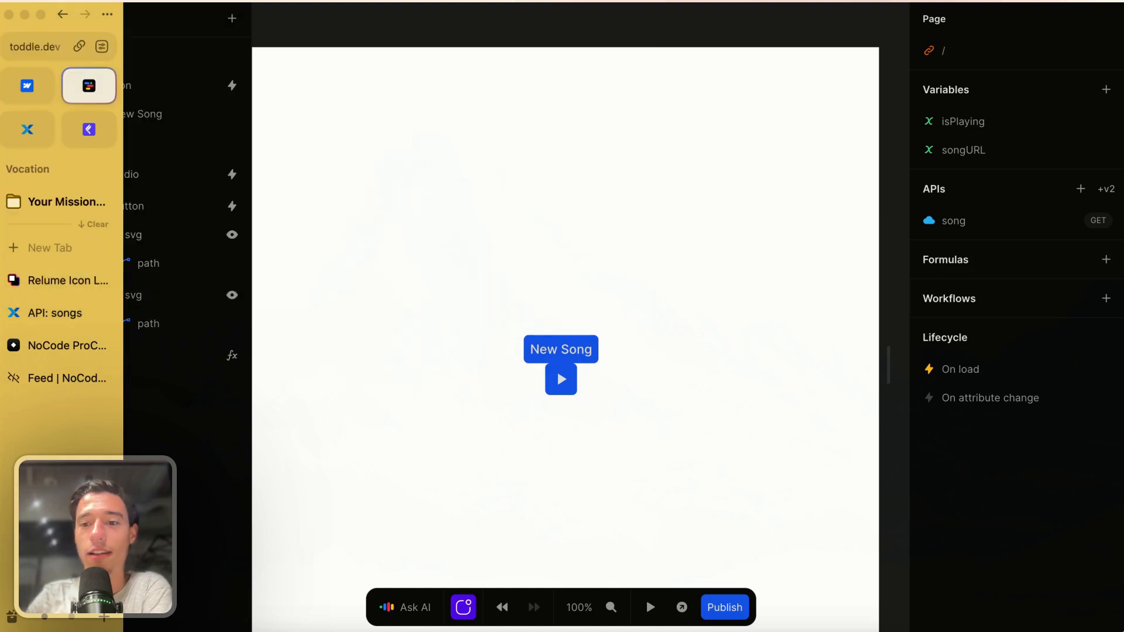
Reload the page and, in test mode, play the loaded song, fetch a new song and pause playback.
{"action": "key", "text": "super+r"}
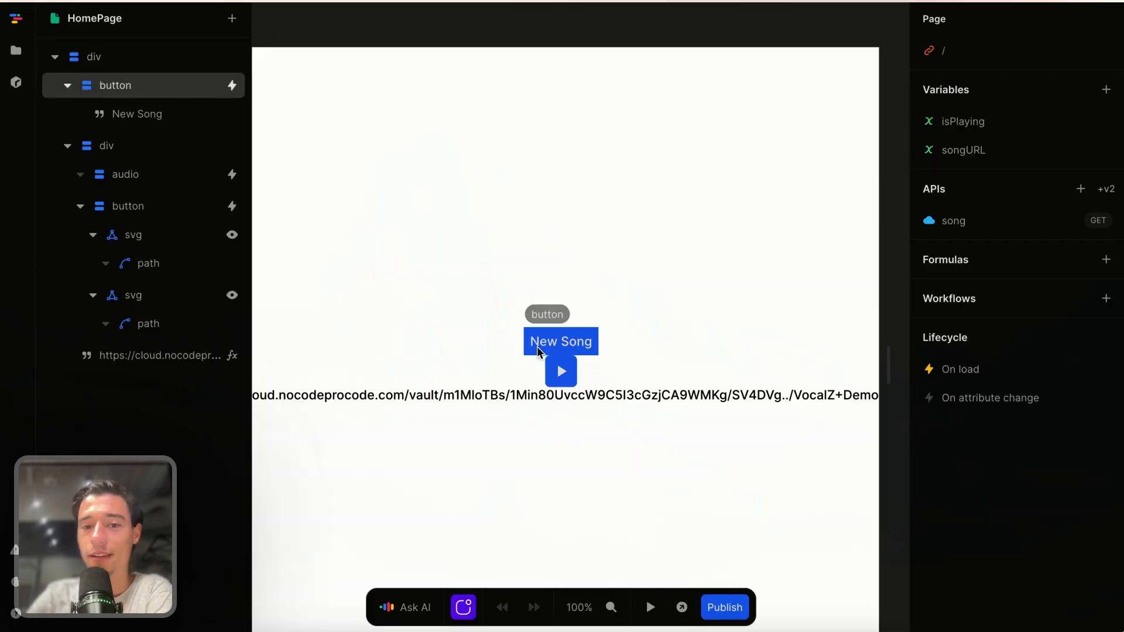
{"action": "left_click", "coordinate": [649, 607]}
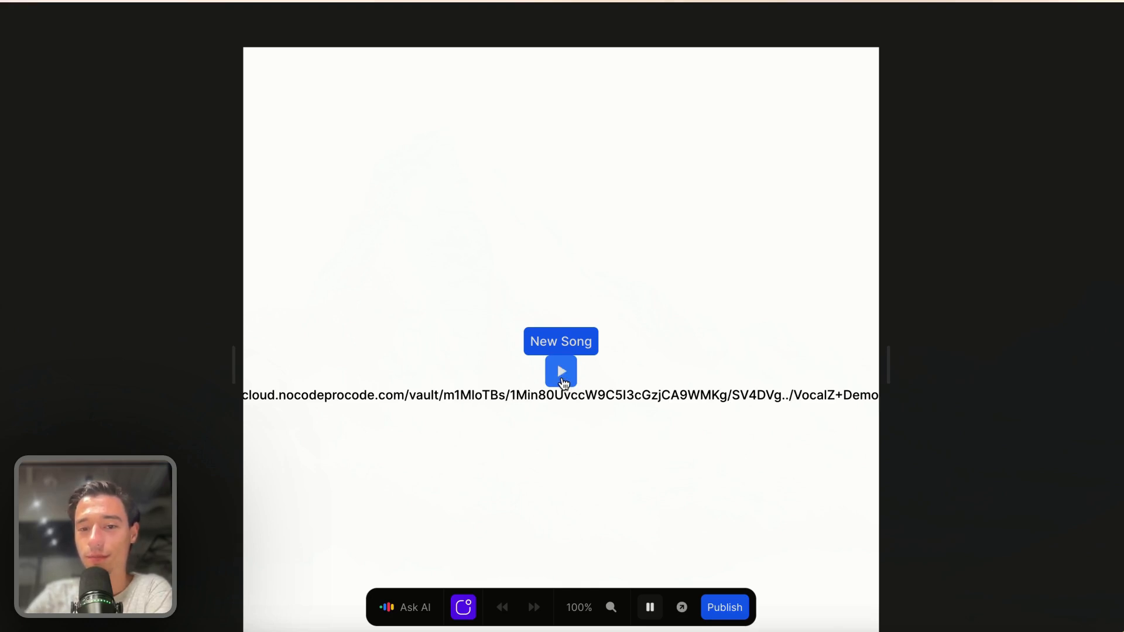
{"action": "left_click", "coordinate": [565, 373]}
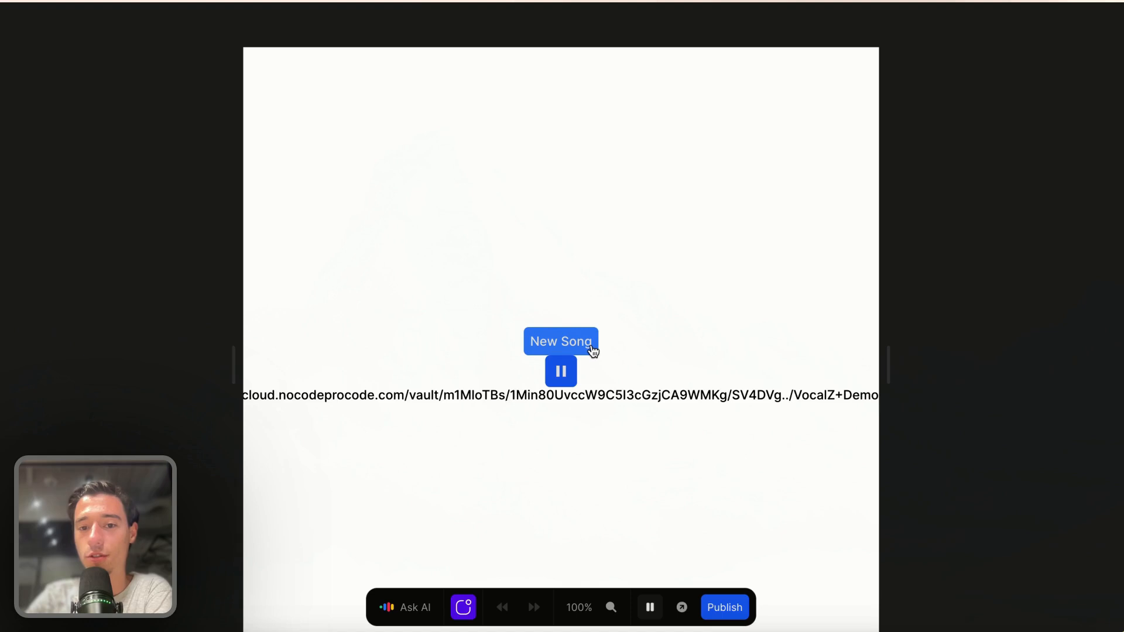
{"action": "left_click", "coordinate": [592, 348]}
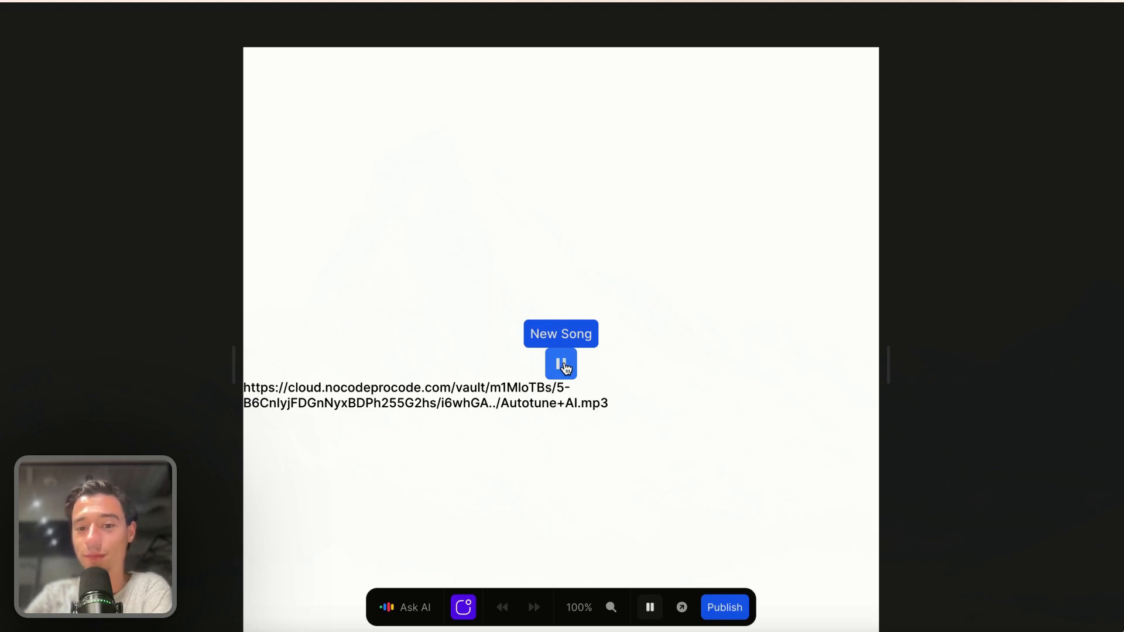
{"action": "left_click", "coordinate": [563, 366]}
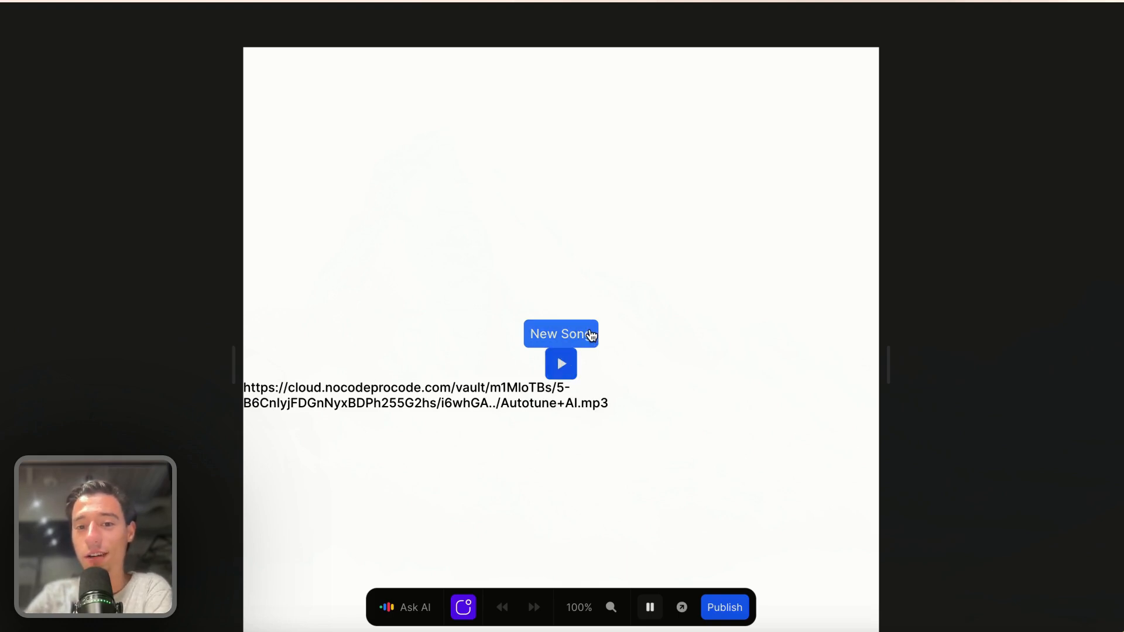
Test the New Song button repeatedly in combination with the play/pause button, and leave test mode.
{"action": "left_click", "coordinate": [590, 334]}
{"action": "left_click", "coordinate": [563, 371]}
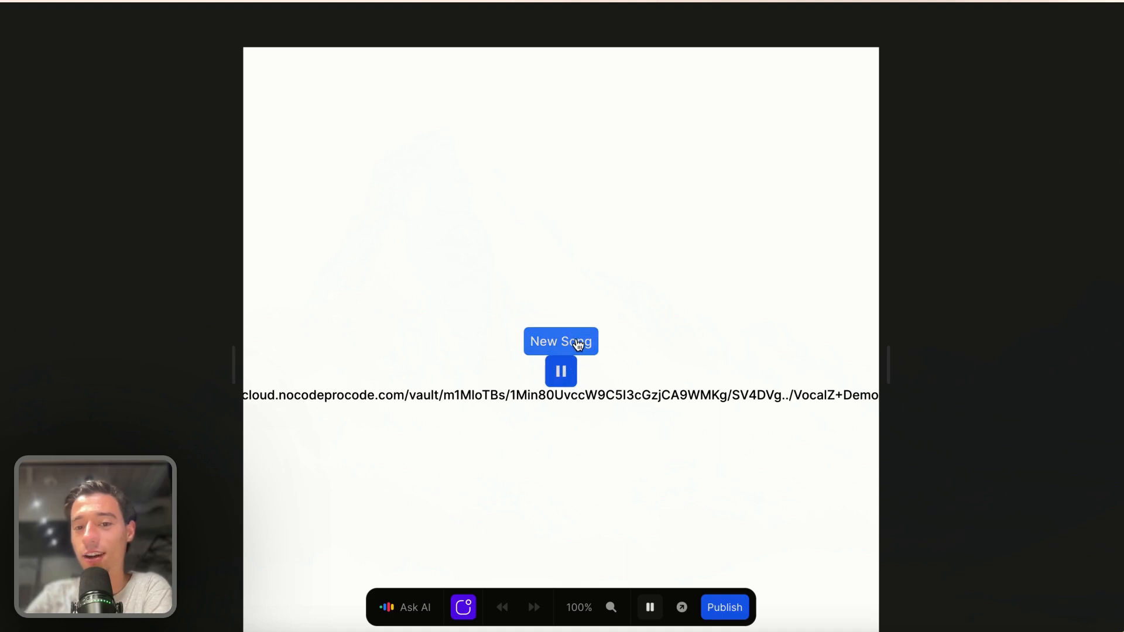
{"action": "left_click", "coordinate": [578, 344]}
{"action": "left_click", "coordinate": [565, 364]}
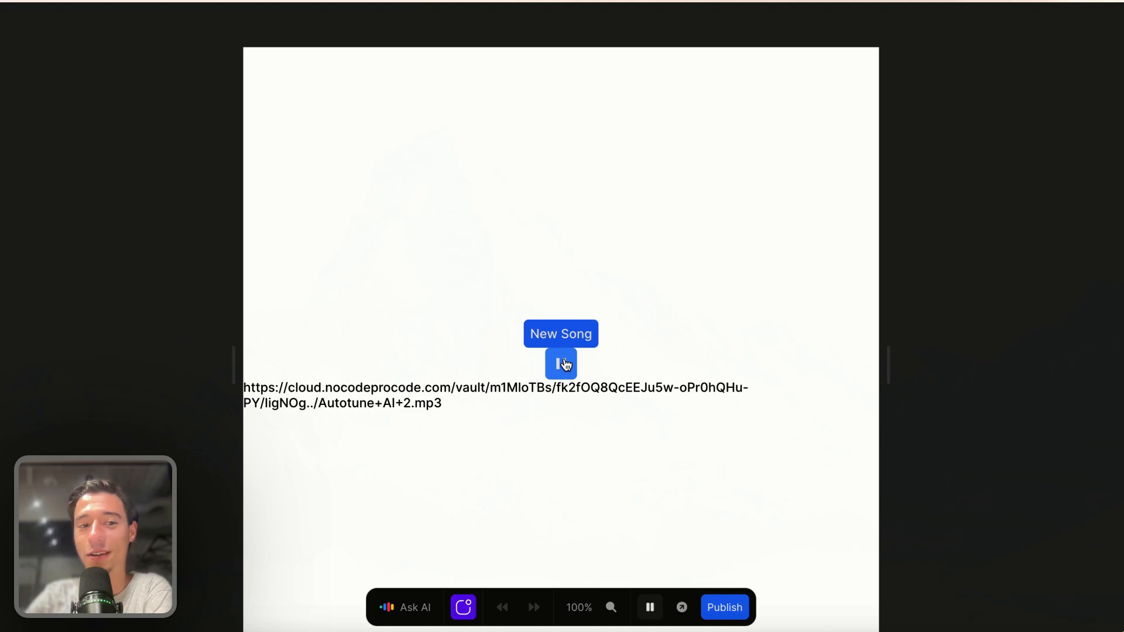
{"action": "left_click", "coordinate": [566, 365]}
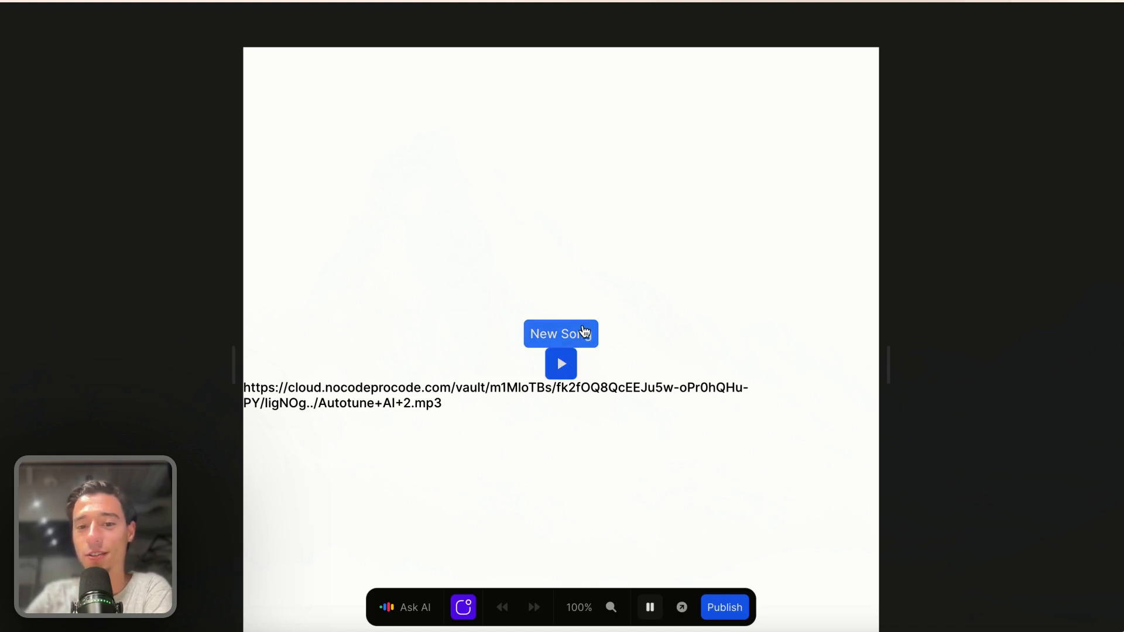
{"action": "left_click", "coordinate": [584, 331]}
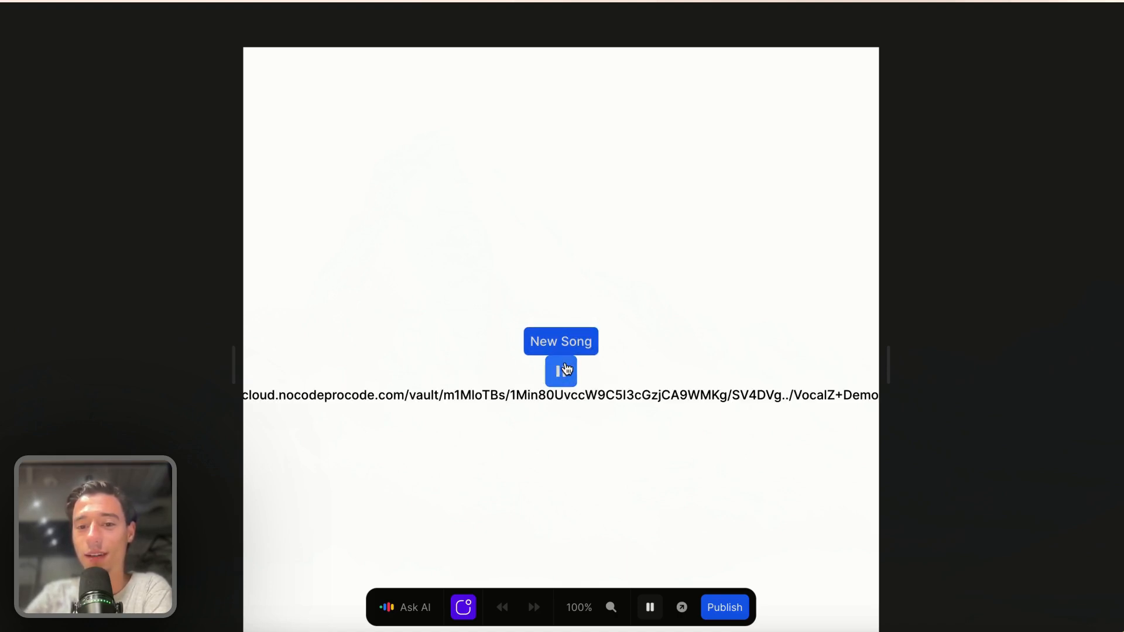
{"action": "left_click", "coordinate": [565, 367]}
{"action": "left_click", "coordinate": [590, 346]}
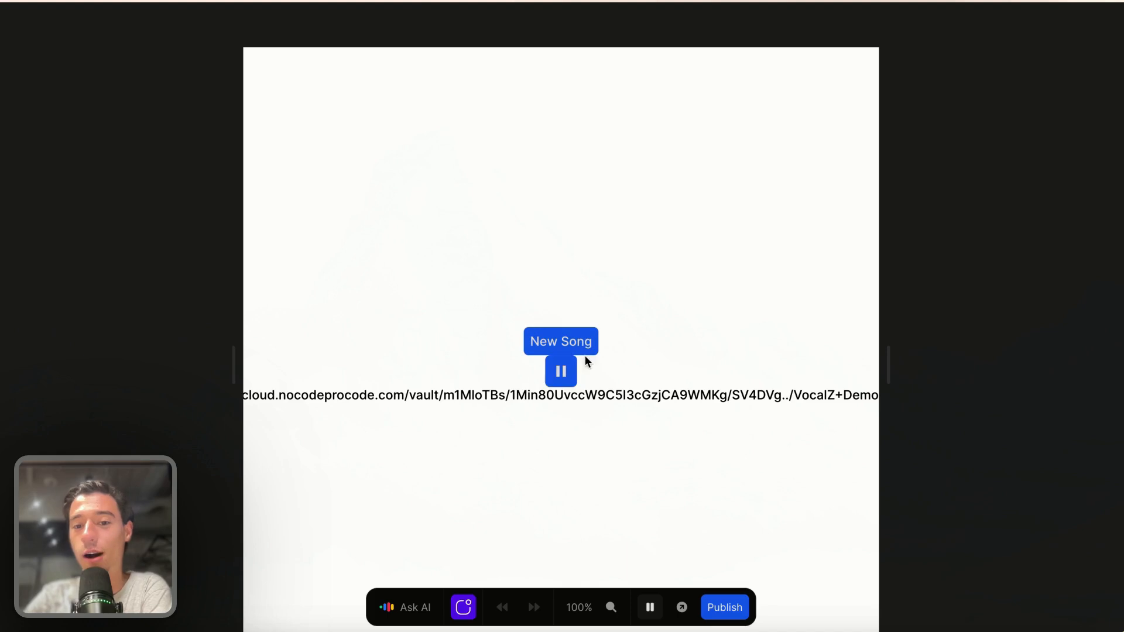
{"action": "left_click", "coordinate": [574, 347]}
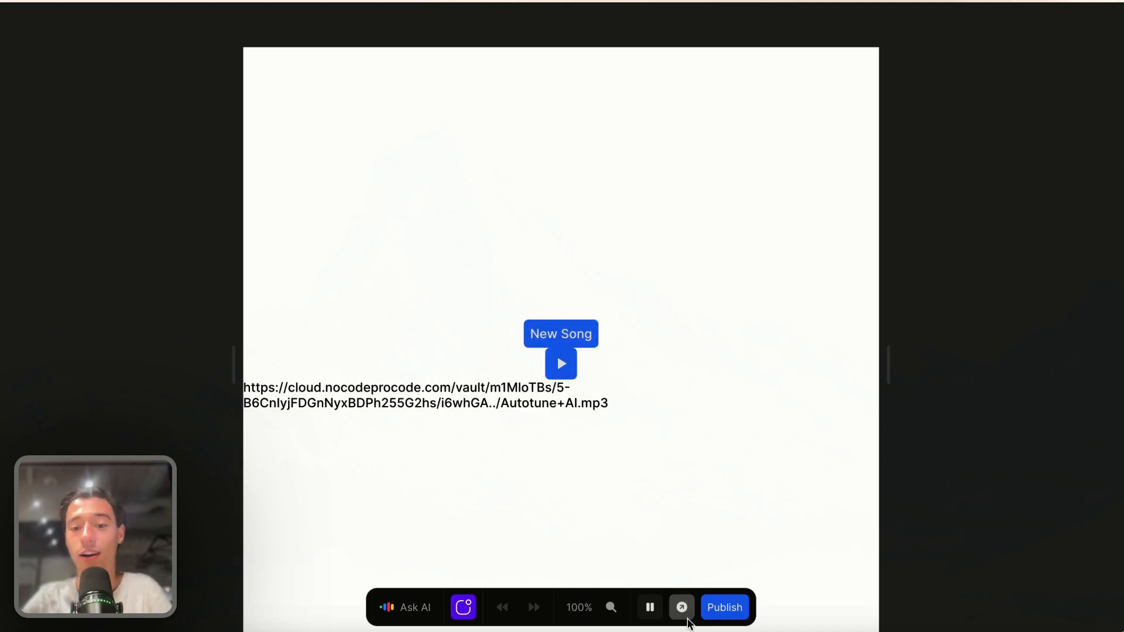
{"action": "left_click", "coordinate": [650, 607]}
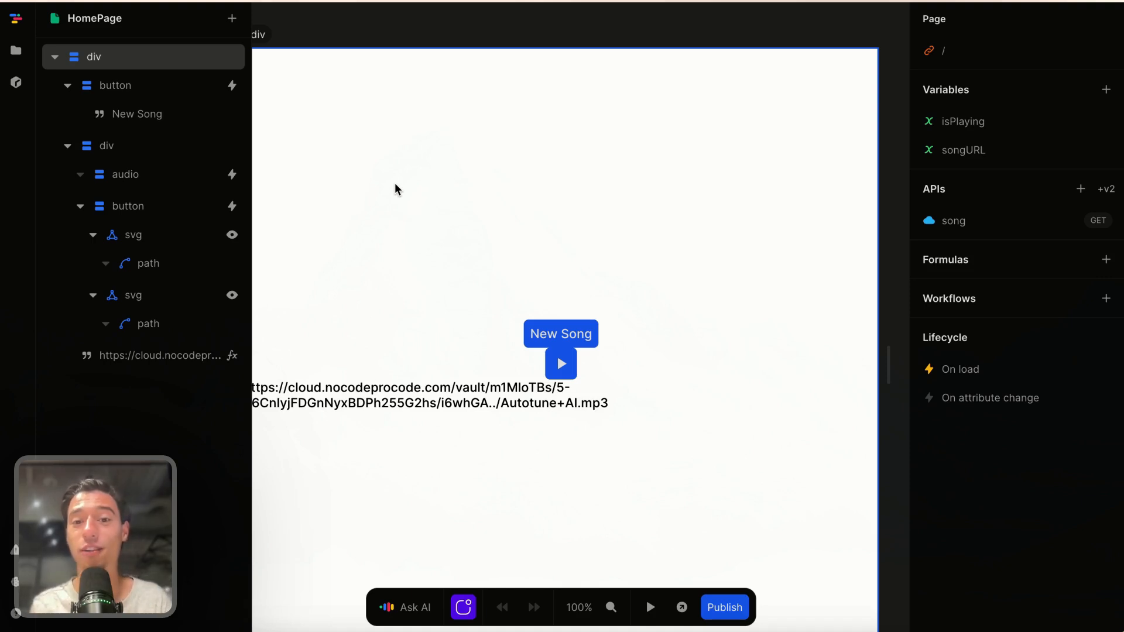
{"action": "left_click", "coordinate": [347, 212]}
Switch to the NoCode ProCode landing page and look through its hero, solution, results and features sections.
{"action": "mouse_move", "coordinate": [75, 261]}
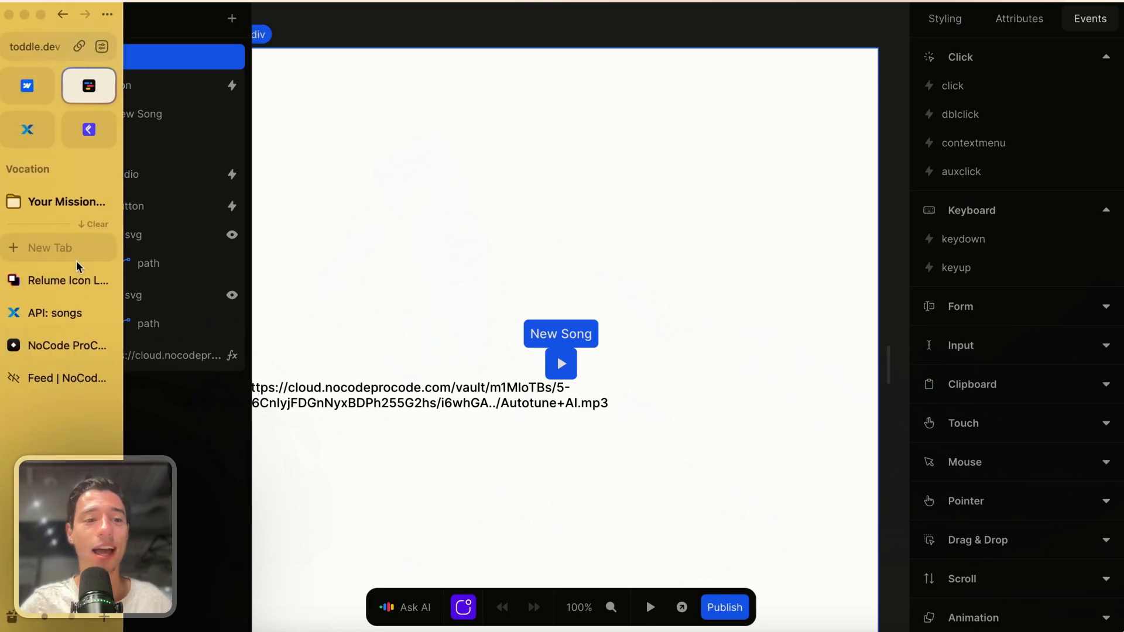
{"action": "left_click", "coordinate": [95, 337]}
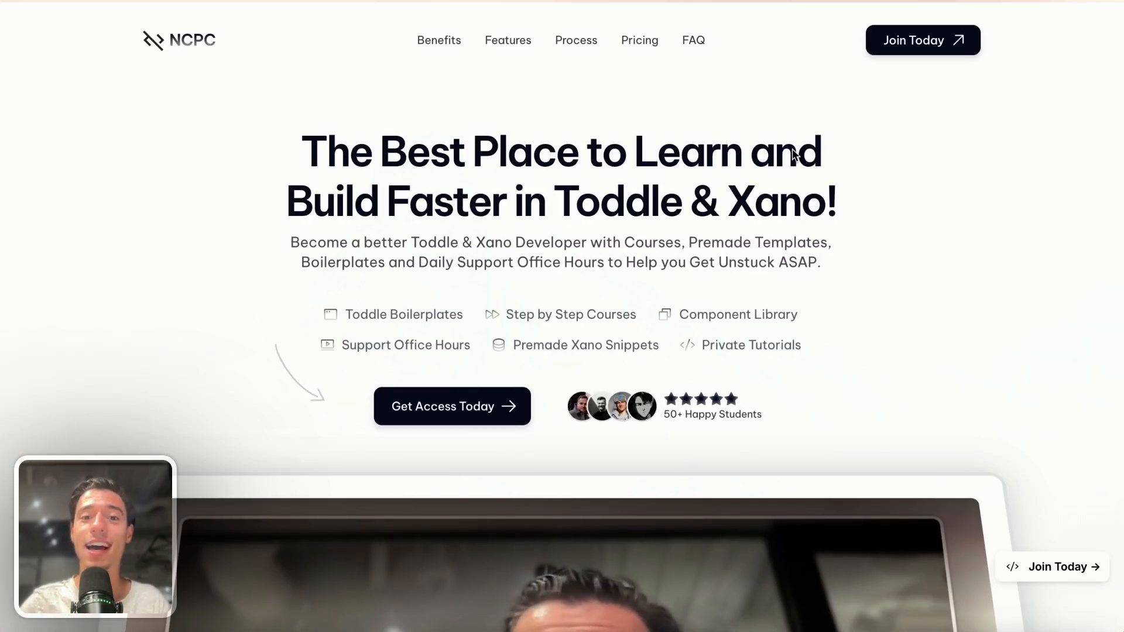
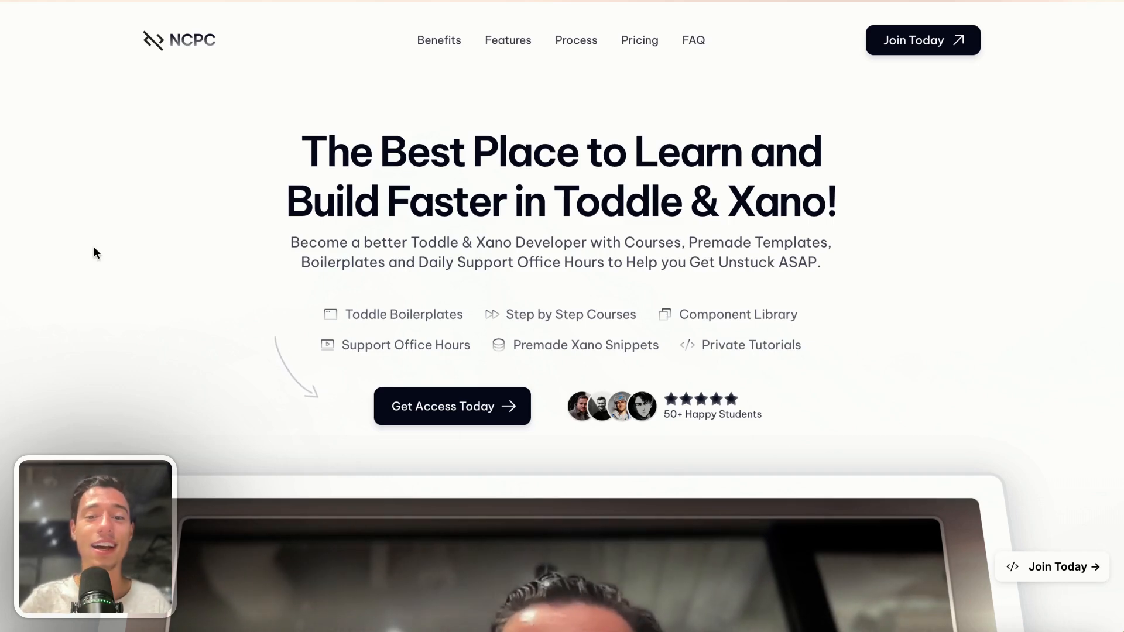
{"action": "scroll", "coordinate": [137, 325], "scroll_direction": "down", "scroll_amount": 10}
{"action": "scroll", "coordinate": [137, 325], "scroll_direction": "up", "scroll_amount": 10}
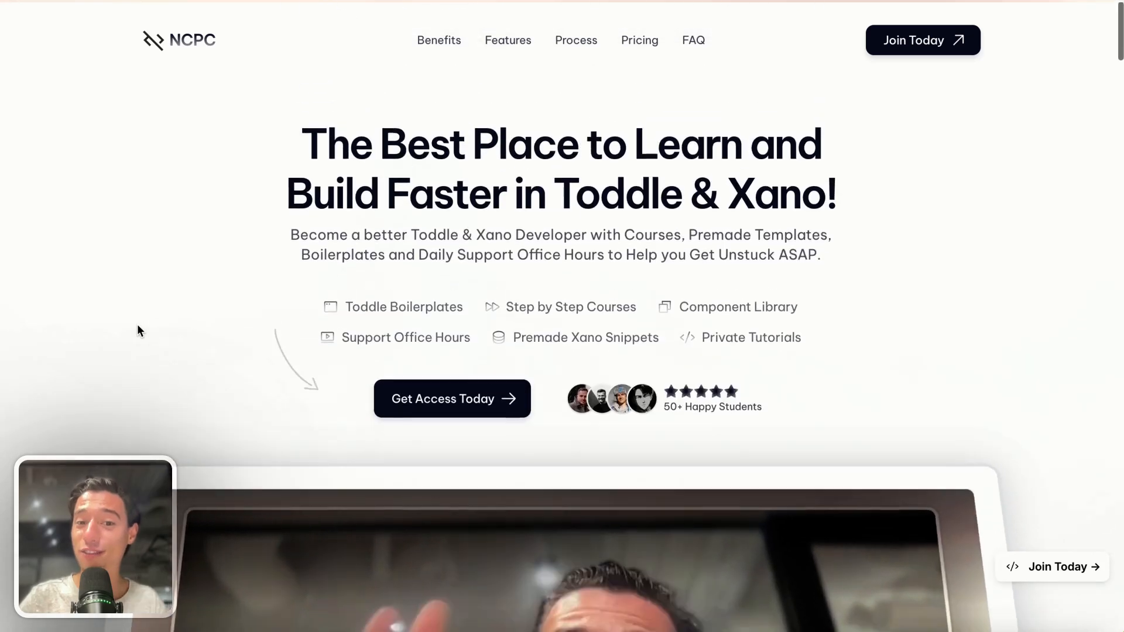
{"action": "scroll", "coordinate": [137, 324], "scroll_direction": "down", "scroll_amount": 9}
{"action": "scroll", "coordinate": [137, 324], "scroll_direction": "down", "scroll_amount": 15}
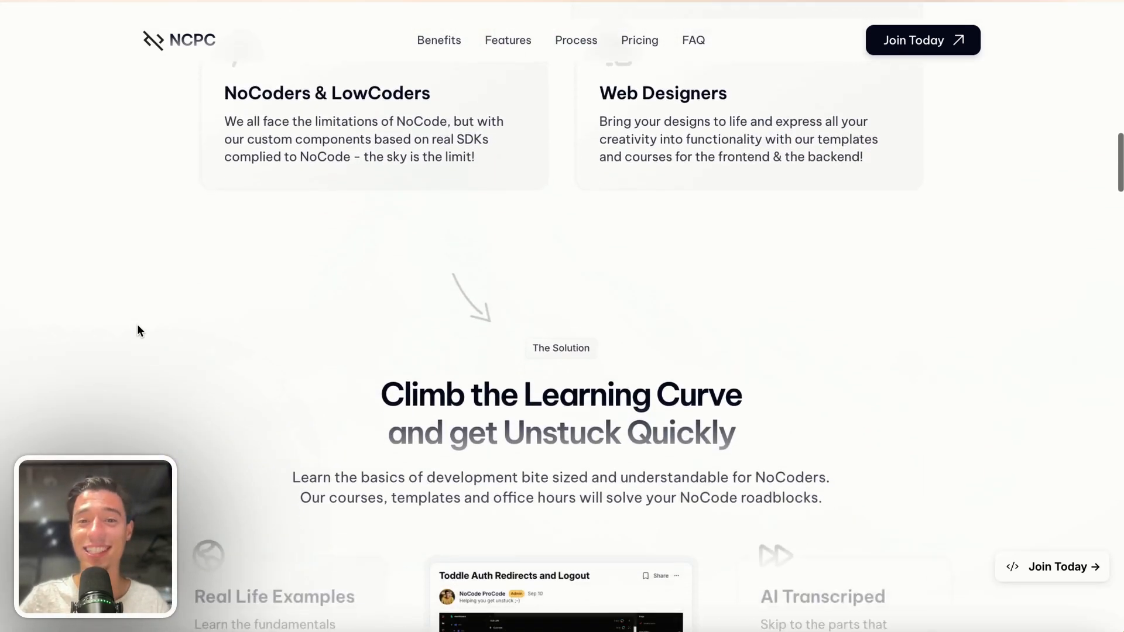
{"action": "scroll", "coordinate": [137, 326], "scroll_direction": "down", "scroll_amount": 9}
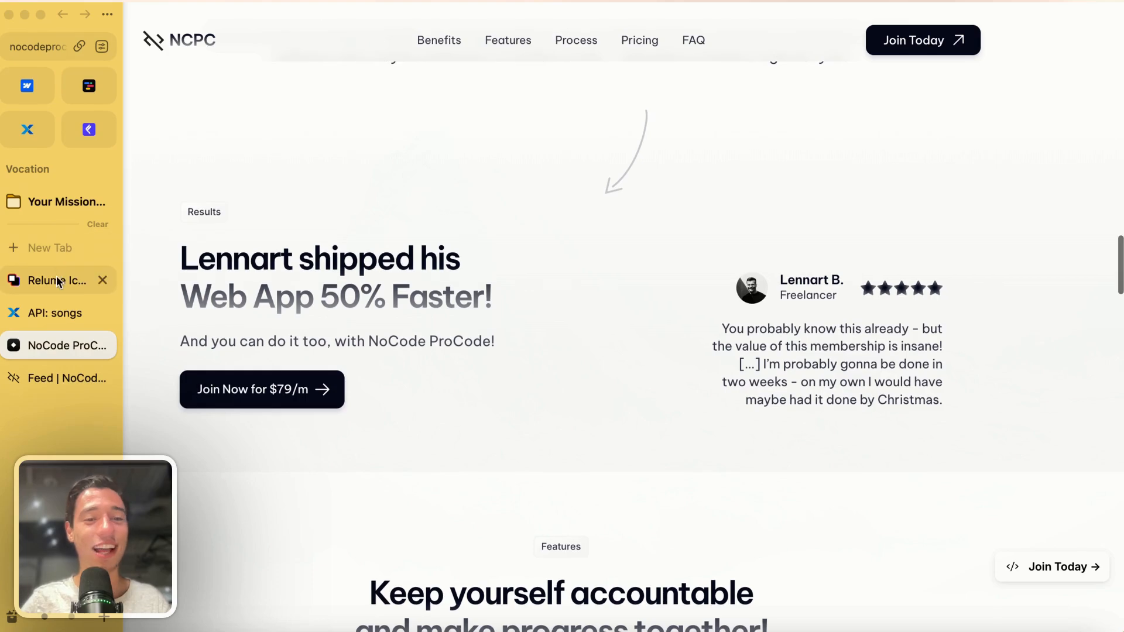
{"action": "scroll", "coordinate": [261, 380], "scroll_direction": "up", "scroll_amount": 20}
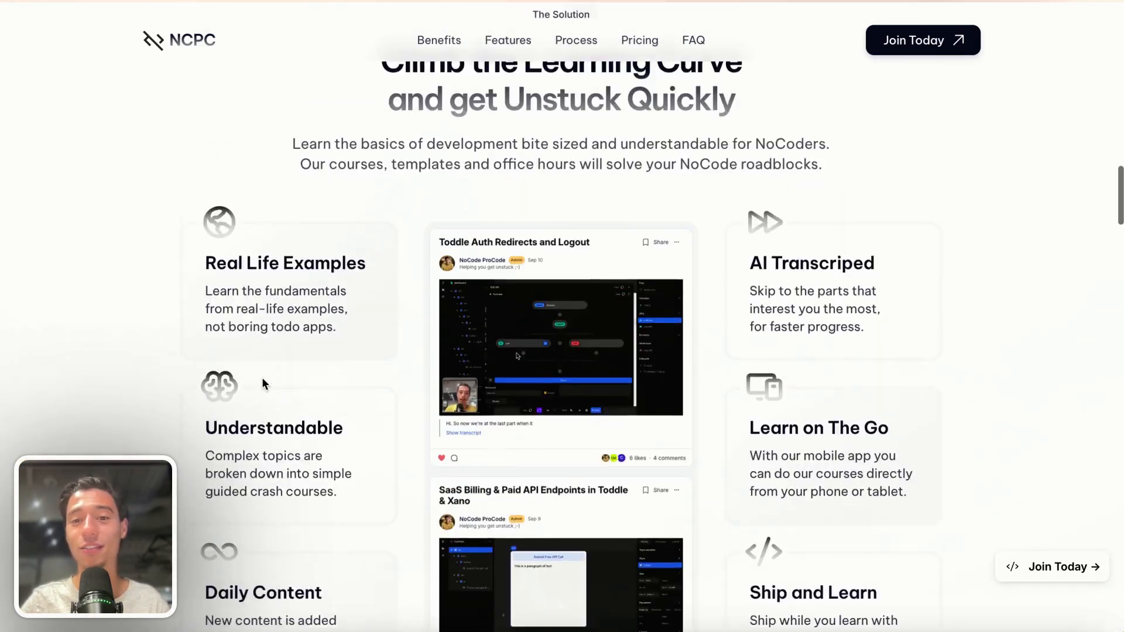
{"action": "scroll", "coordinate": [261, 383], "scroll_direction": "down", "scroll_amount": 20}
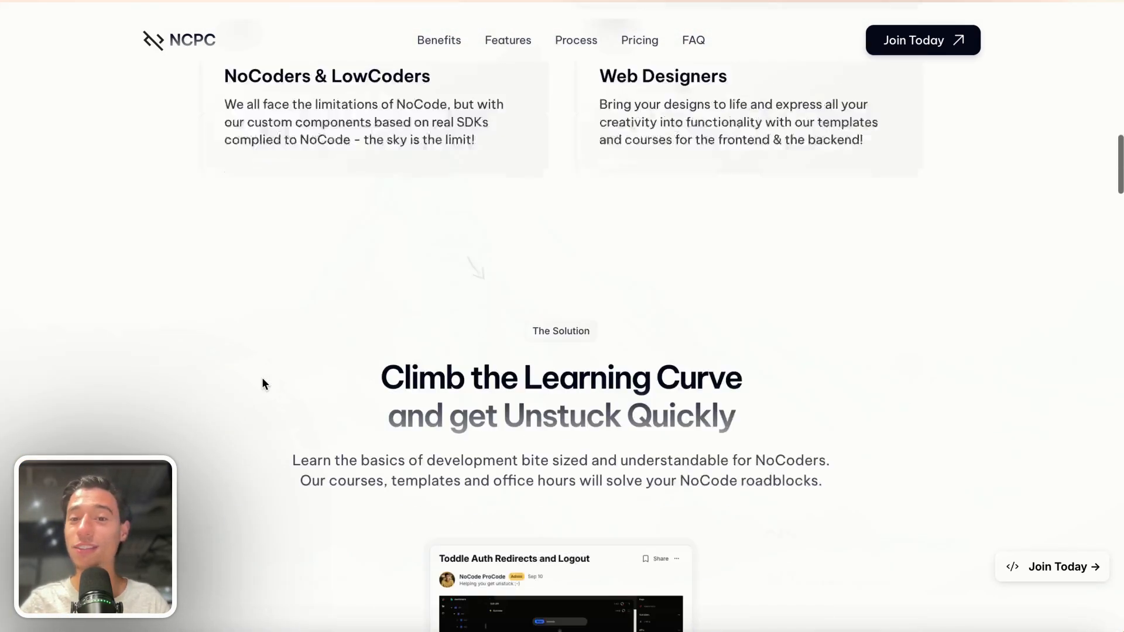
{"action": "scroll", "coordinate": [262, 384], "scroll_direction": "down", "scroll_amount": 3}
{"action": "mouse_move", "coordinate": [43, 318]}
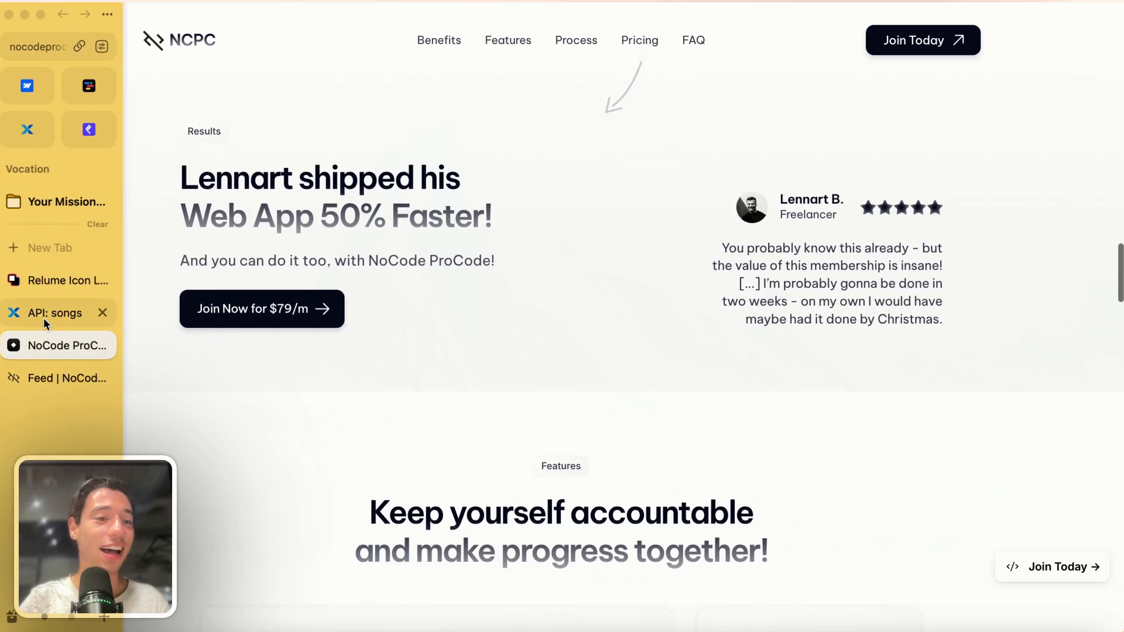
Switch to the NoCode ProCode community feed and browse its latest posts from the newest one.
{"action": "left_click", "coordinate": [43, 311]}
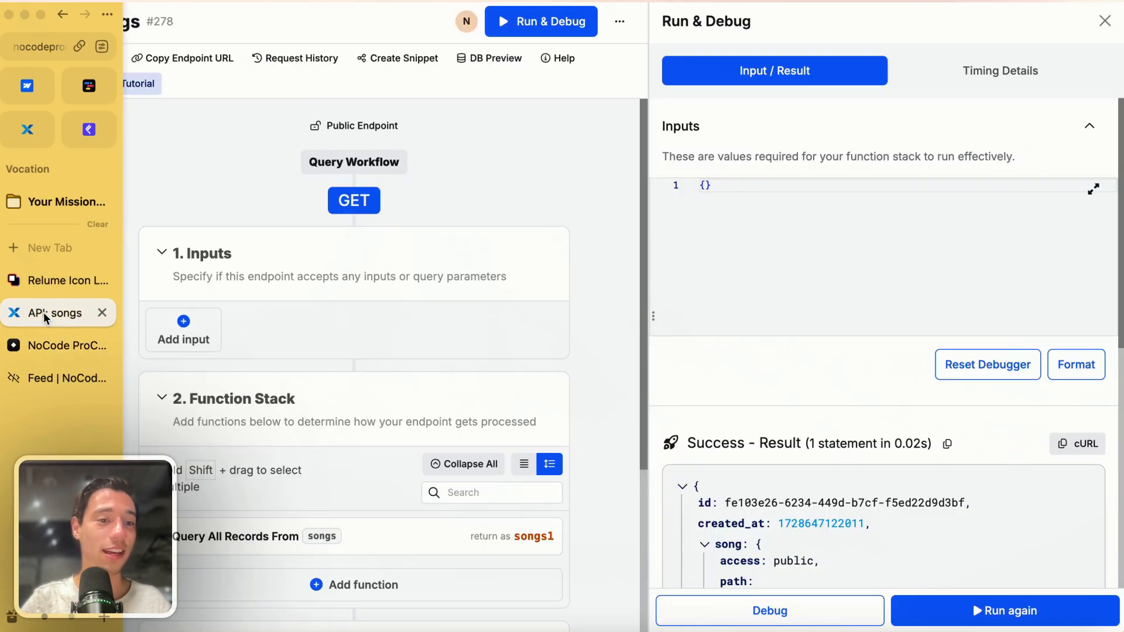
{"action": "left_click", "coordinate": [30, 346]}
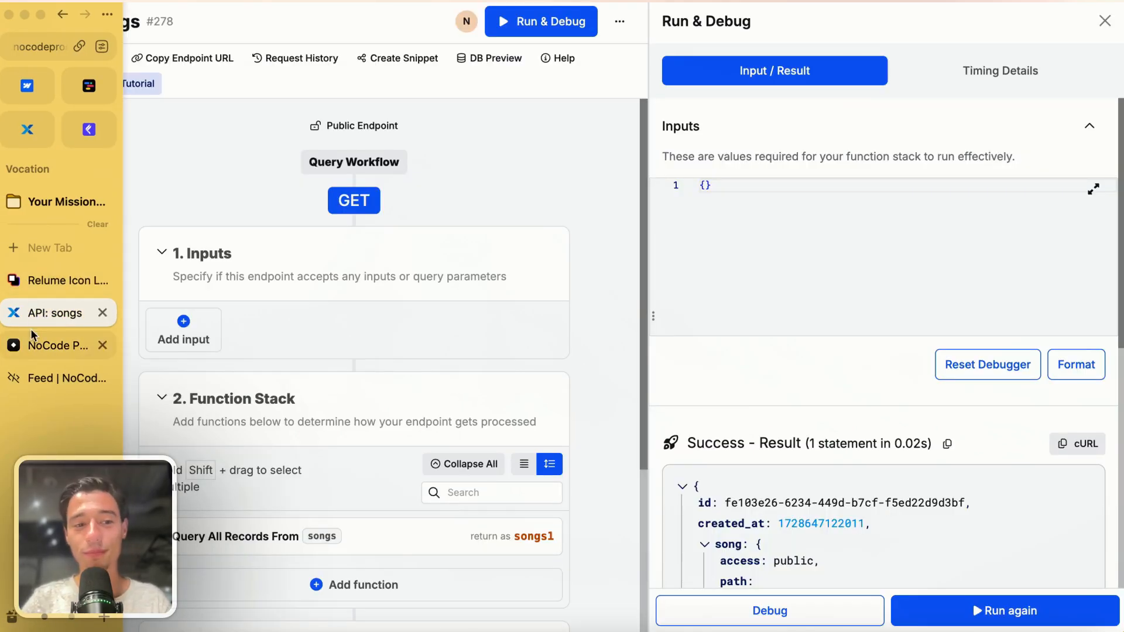
{"action": "left_click", "coordinate": [55, 377]}
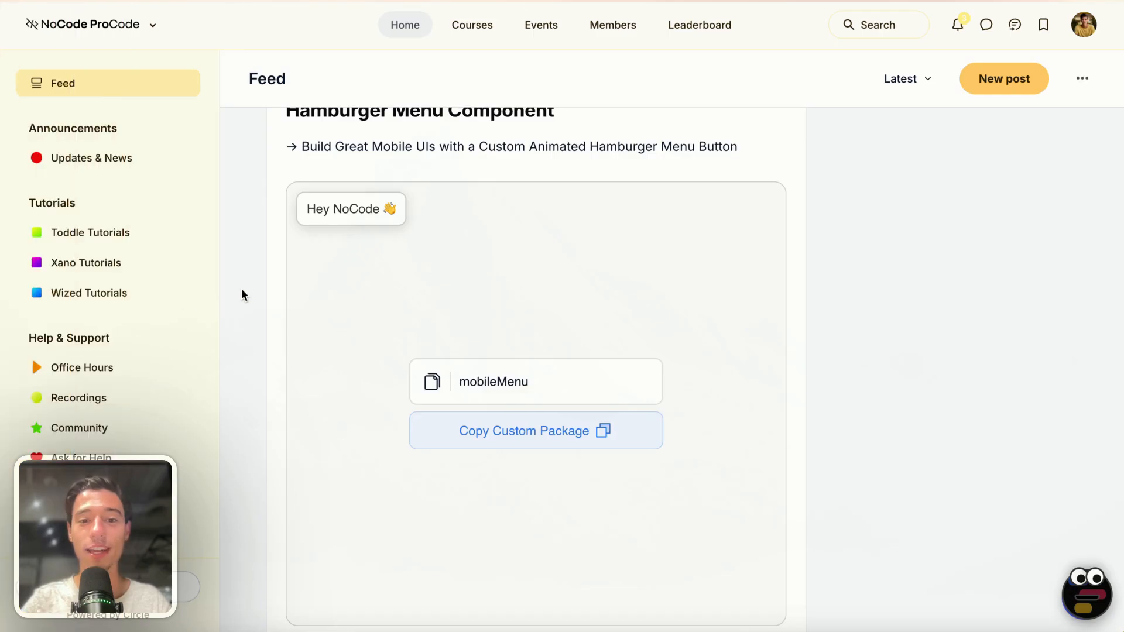
{"action": "scroll", "coordinate": [242, 288], "scroll_direction": "up", "scroll_amount": 10}
{"action": "scroll", "coordinate": [242, 288], "scroll_direction": "up", "scroll_amount": 15}
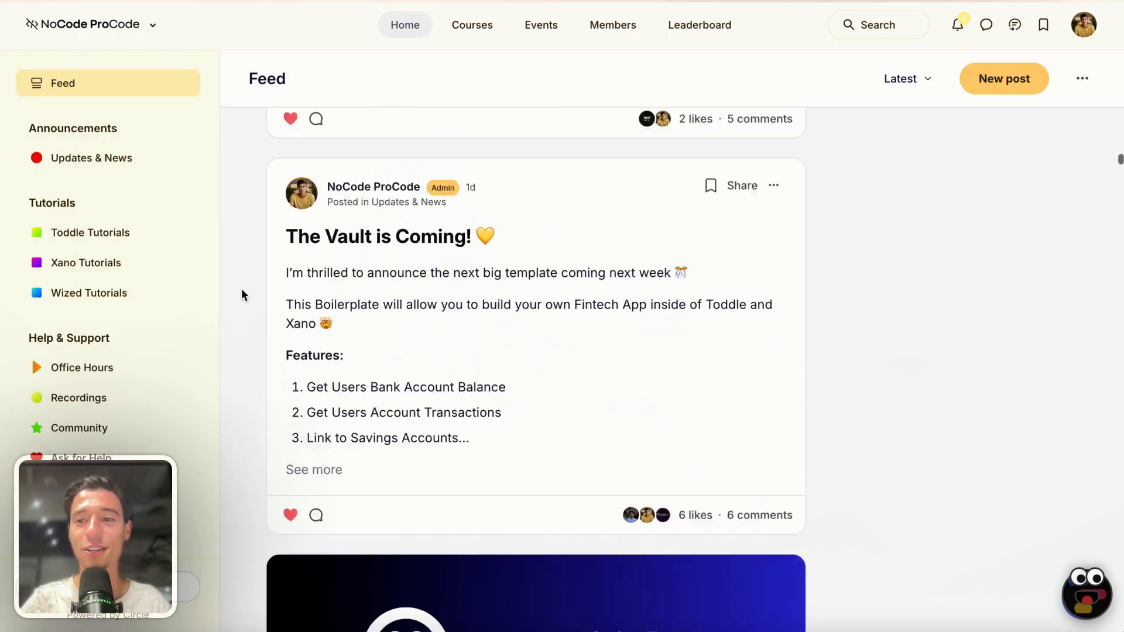
{"action": "scroll", "coordinate": [241, 295], "scroll_direction": "up", "scroll_amount": 5}
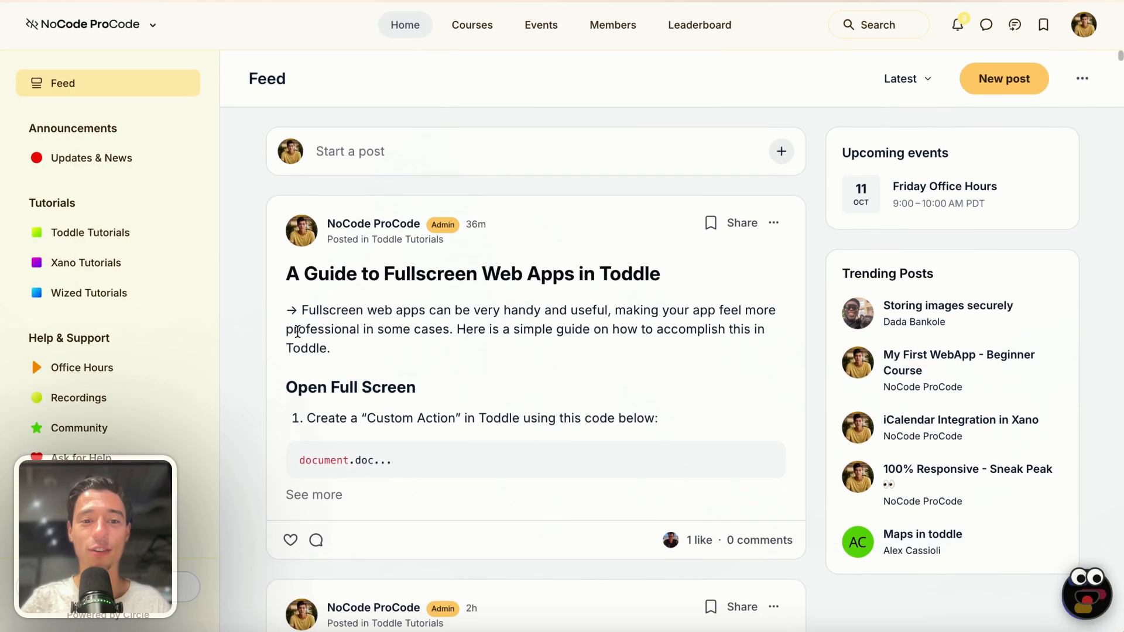
{"action": "scroll", "coordinate": [296, 305], "scroll_direction": "down", "scroll_amount": 6}
{"action": "scroll", "coordinate": [302, 281], "scroll_direction": "up", "scroll_amount": 2}
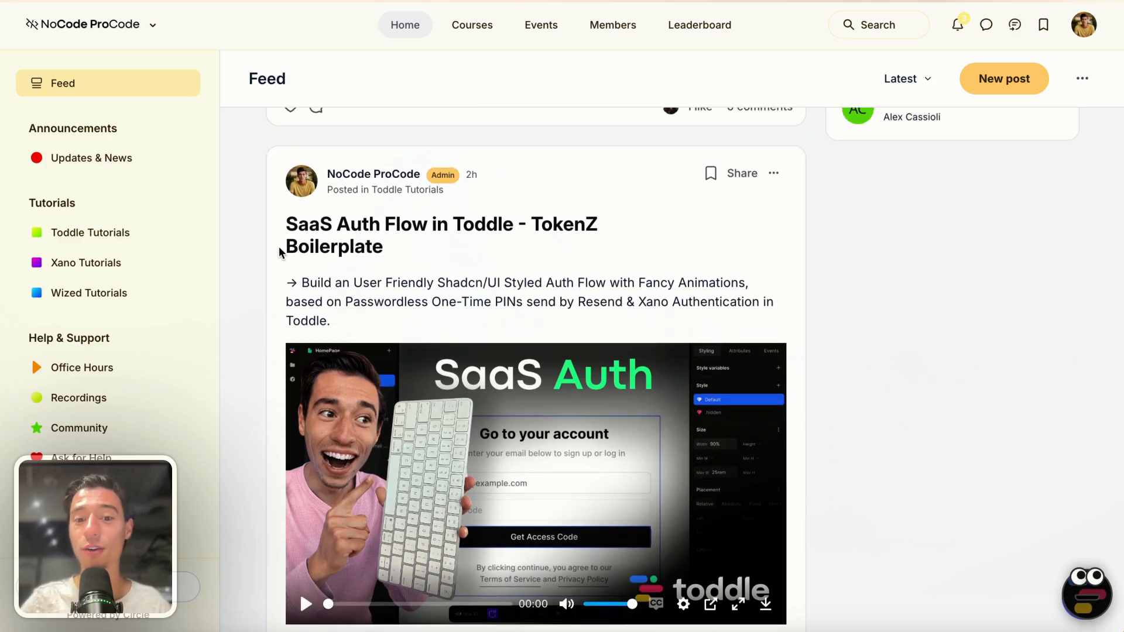
{"action": "scroll", "coordinate": [295, 278], "scroll_direction": "down", "scroll_amount": 12}
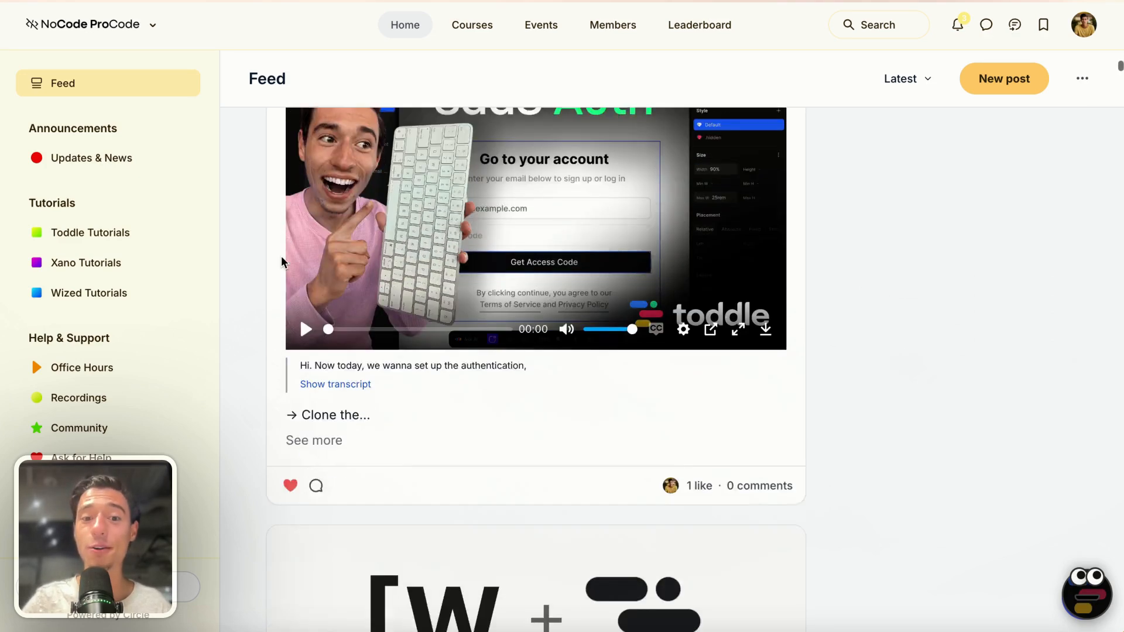
{"action": "scroll", "coordinate": [283, 262], "scroll_direction": "down", "scroll_amount": 15}
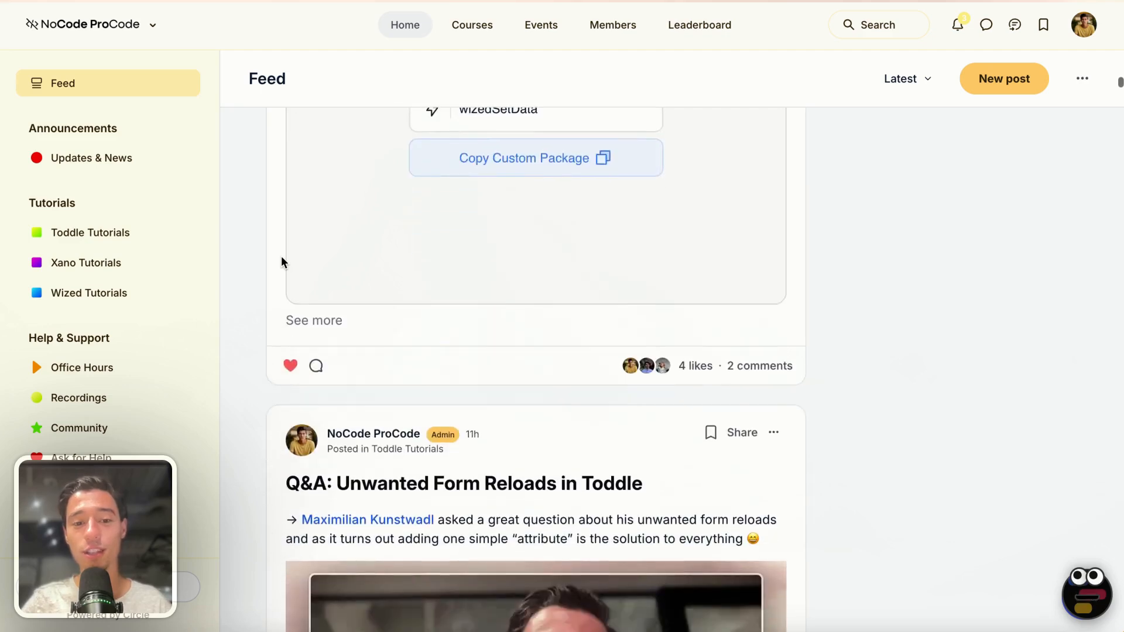
{"action": "scroll", "coordinate": [281, 262], "scroll_direction": "down", "scroll_amount": 5}
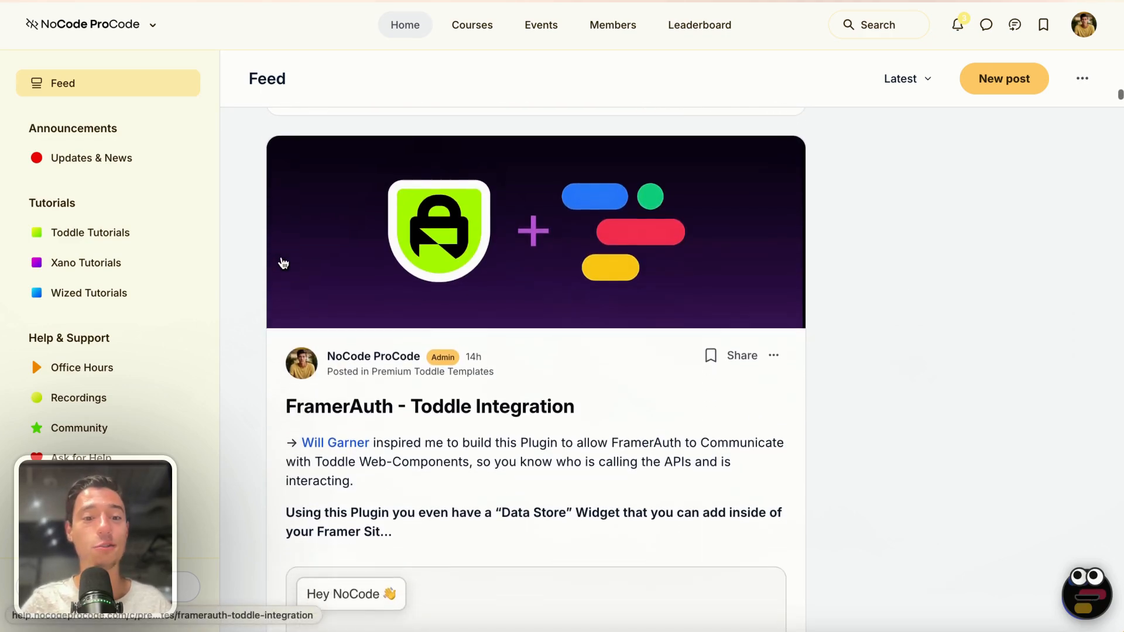
{"action": "scroll", "coordinate": [283, 263], "scroll_direction": "down", "scroll_amount": 4}
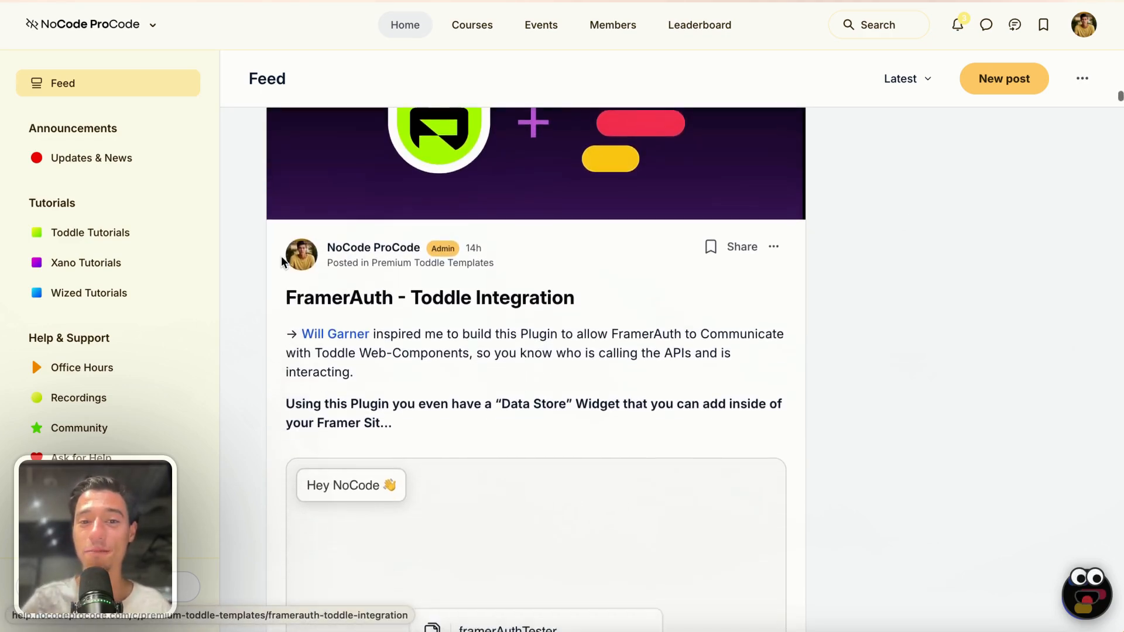
{"action": "scroll", "coordinate": [282, 262], "scroll_direction": "down", "scroll_amount": 15}
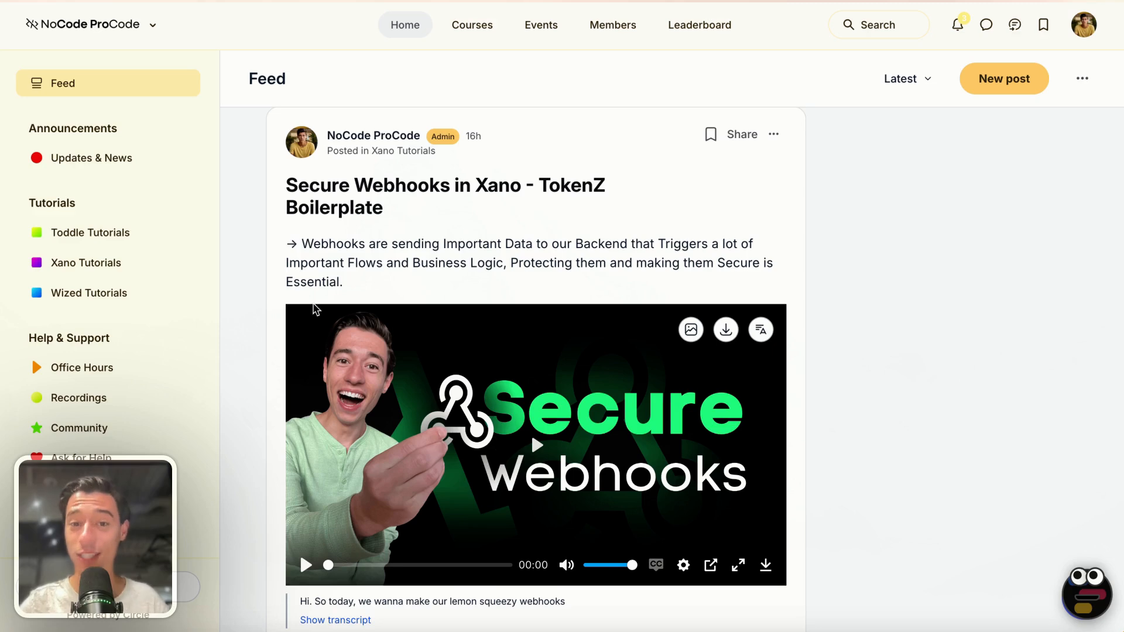
Browse further through the older tutorial, template and help posts in the community feed.
{"action": "scroll", "coordinate": [277, 205], "scroll_direction": "down", "scroll_amount": 4}
{"action": "scroll", "coordinate": [277, 204], "scroll_direction": "down", "scroll_amount": 5}
{"action": "scroll", "coordinate": [276, 204], "scroll_direction": "down", "scroll_amount": 5}
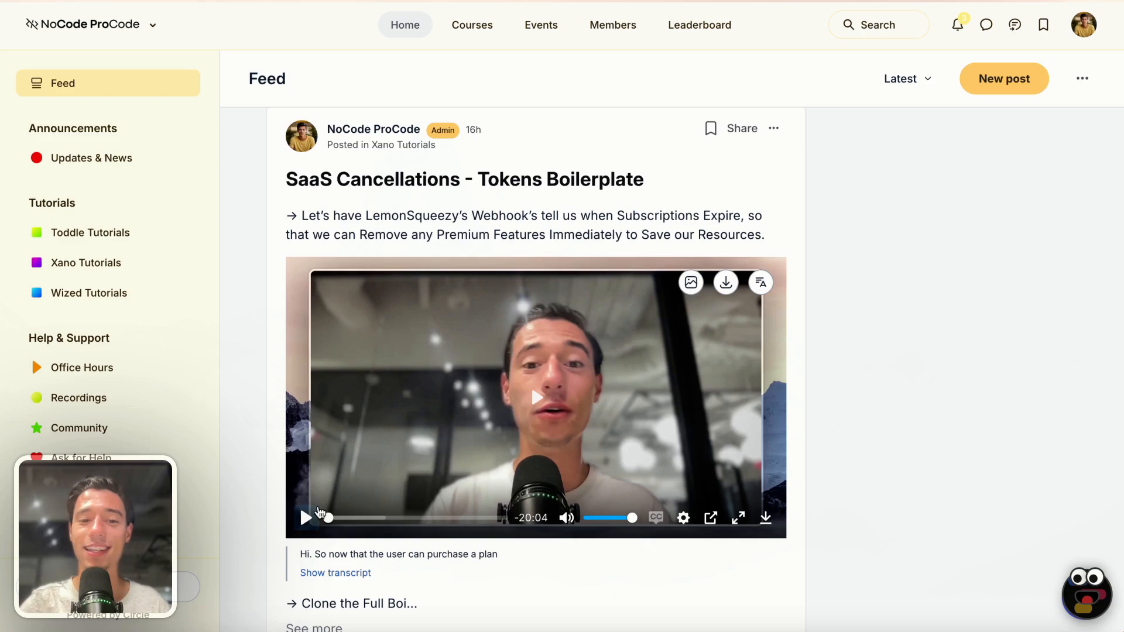
{"action": "scroll", "coordinate": [291, 455], "scroll_direction": "down", "scroll_amount": 5}
{"action": "scroll", "coordinate": [284, 457], "scroll_direction": "down", "scroll_amount": 10}
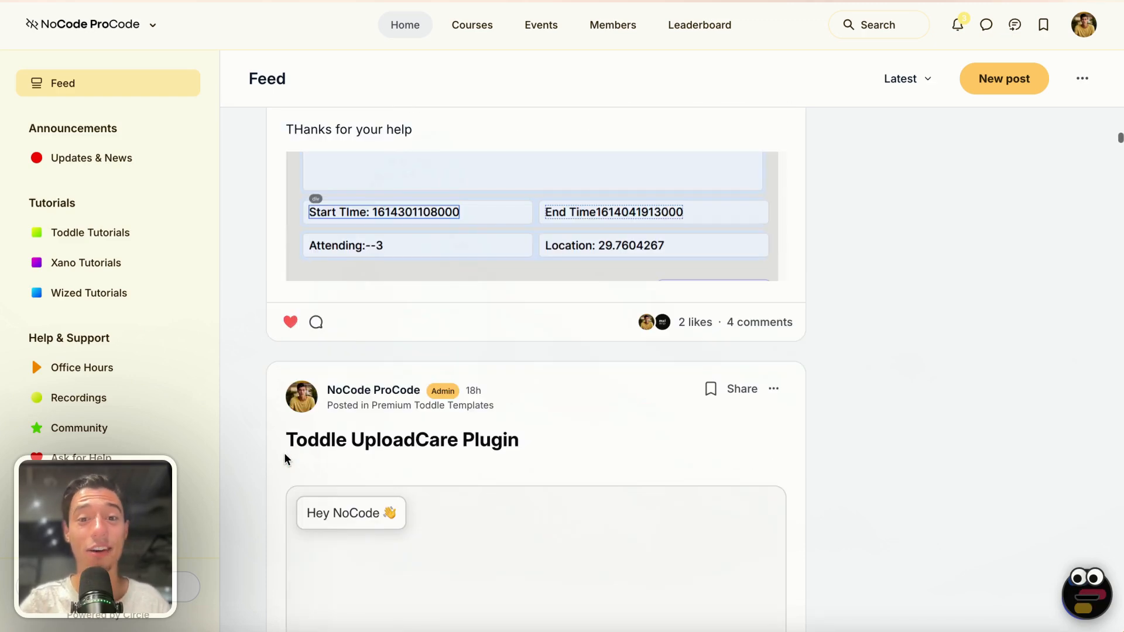
{"action": "scroll", "coordinate": [285, 457], "scroll_direction": "down", "scroll_amount": 7}
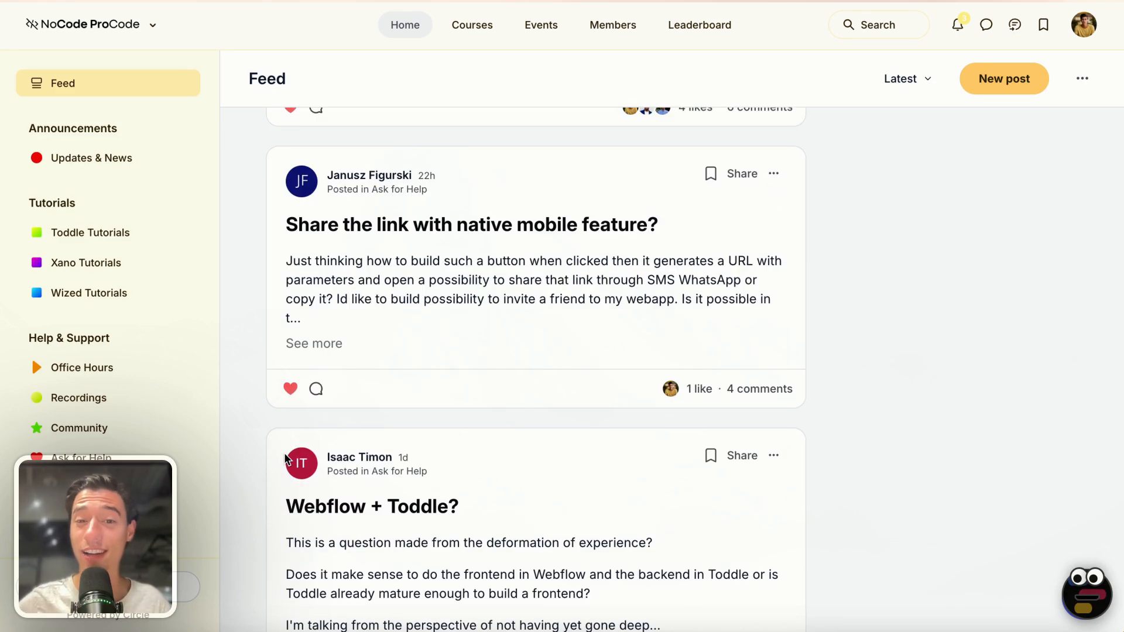
Look through the feed's help questions, recordings, announcements and TokenZ course posts, from "Webflow + Toddle?" down to "Hamburger Menu Component".
{"action": "scroll", "coordinate": [287, 462], "scroll_direction": "down", "scroll_amount": 14}
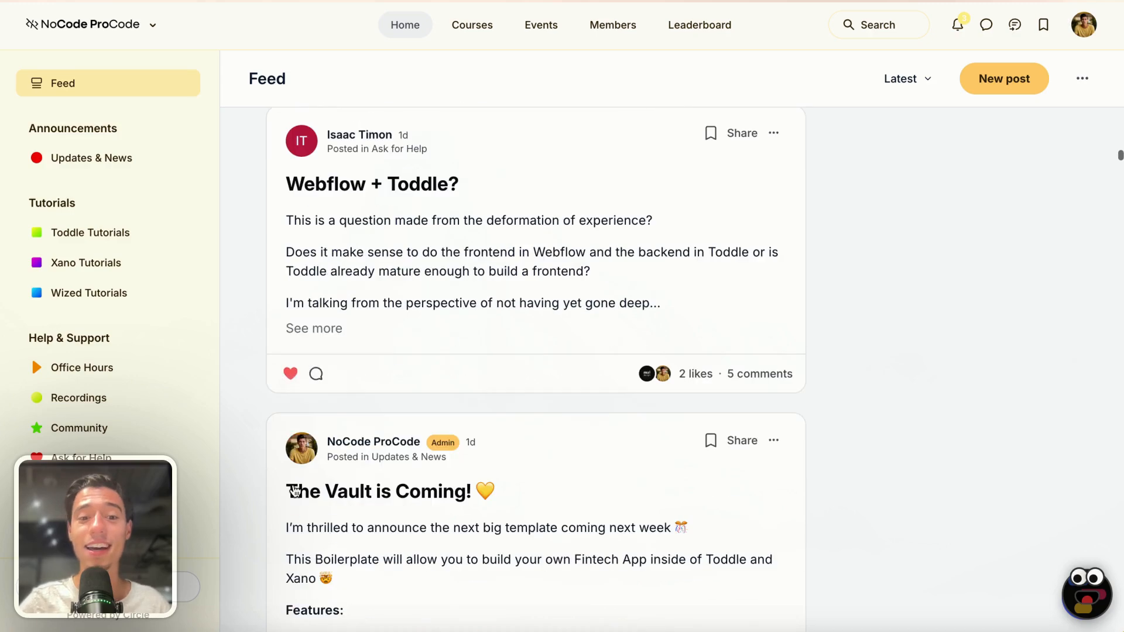
{"action": "scroll", "coordinate": [294, 490], "scroll_direction": "down", "scroll_amount": 1}
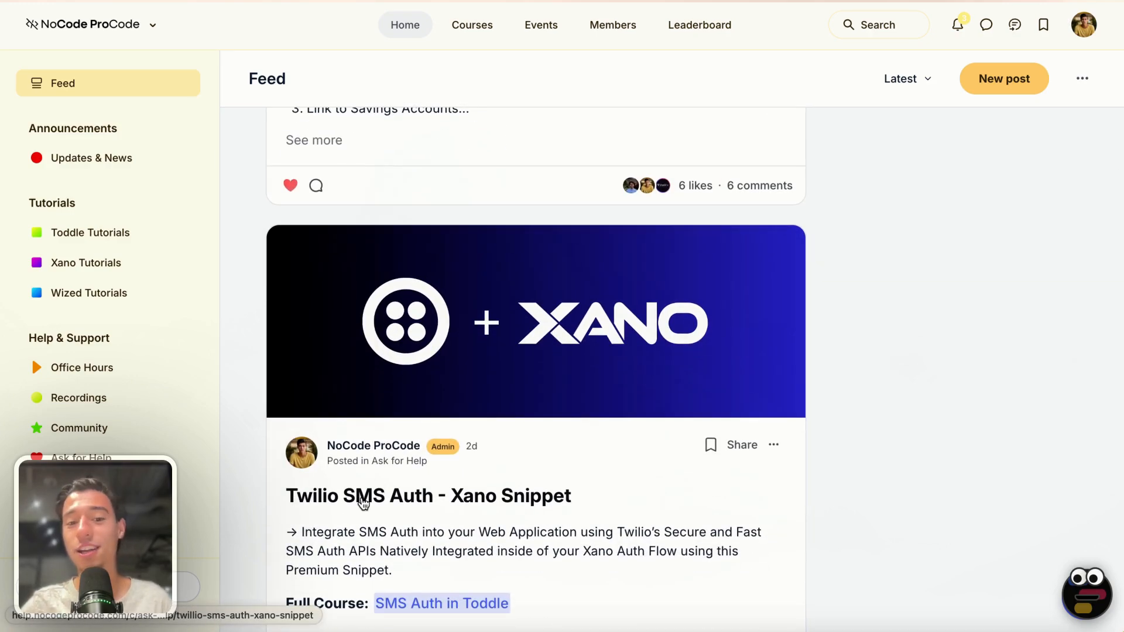
{"action": "scroll", "coordinate": [361, 505], "scroll_direction": "down", "scroll_amount": 20}
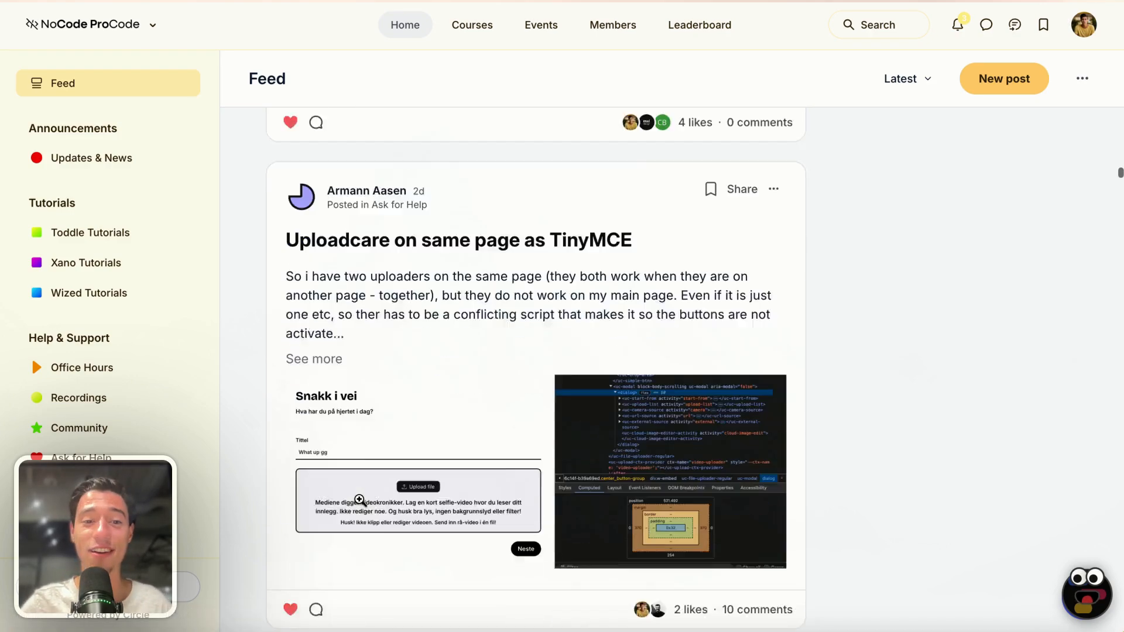
{"action": "scroll", "coordinate": [359, 503], "scroll_direction": "down", "scroll_amount": 9}
{"action": "scroll", "coordinate": [360, 502], "scroll_direction": "up", "scroll_amount": 2}
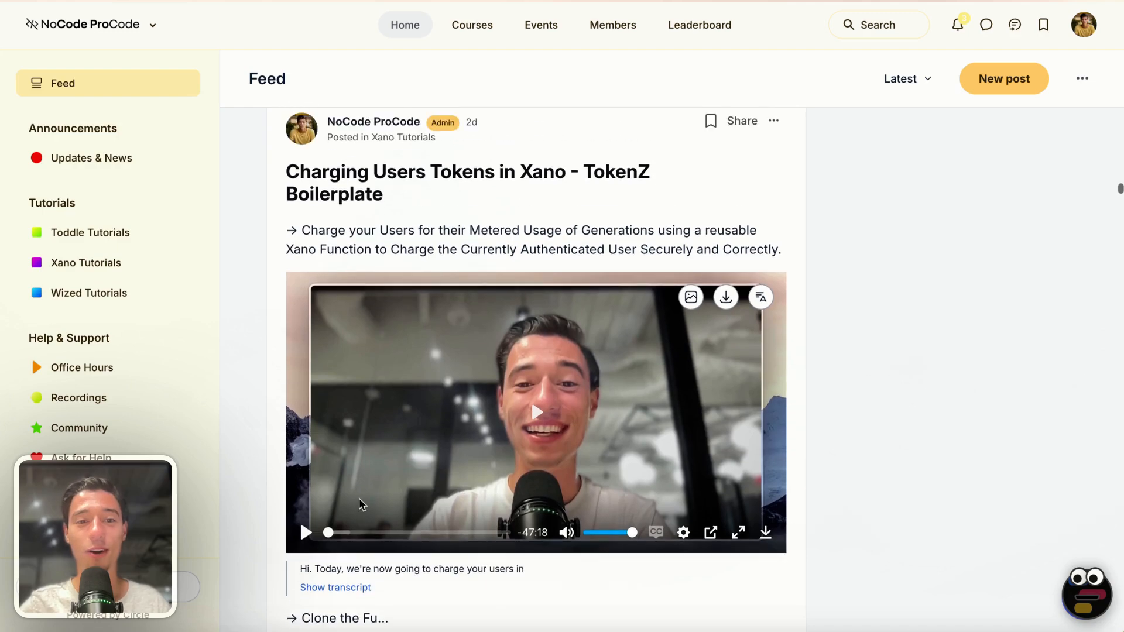
{"action": "scroll", "coordinate": [360, 498], "scroll_direction": "down", "scroll_amount": 3}
{"action": "scroll", "coordinate": [360, 493], "scroll_direction": "down", "scroll_amount": 16}
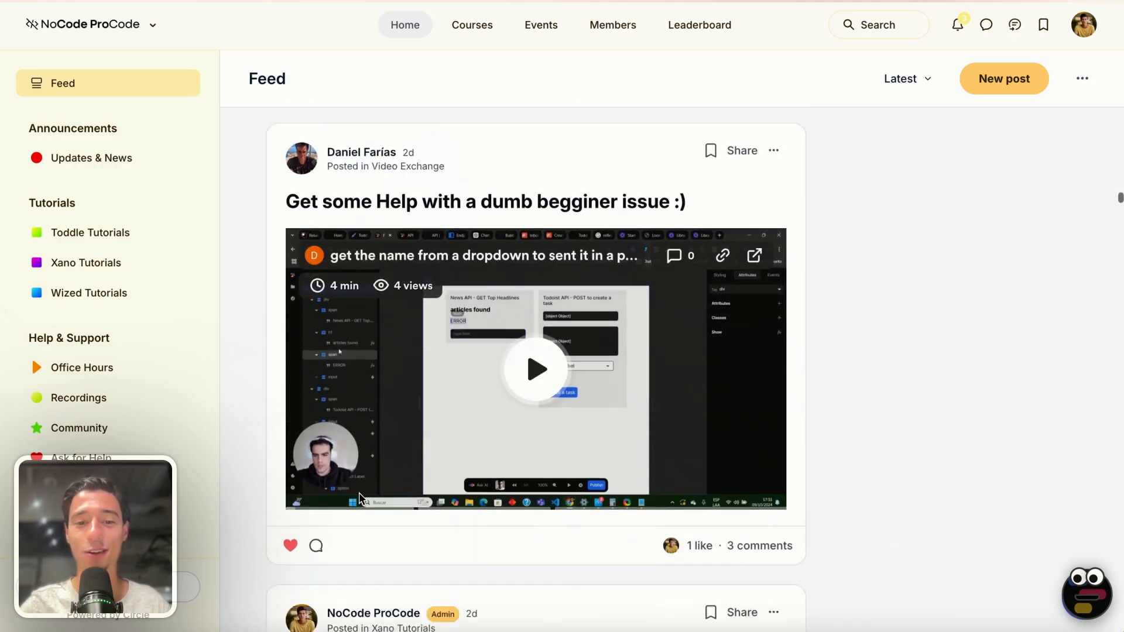
{"action": "scroll", "coordinate": [359, 493], "scroll_direction": "down", "scroll_amount": 20}
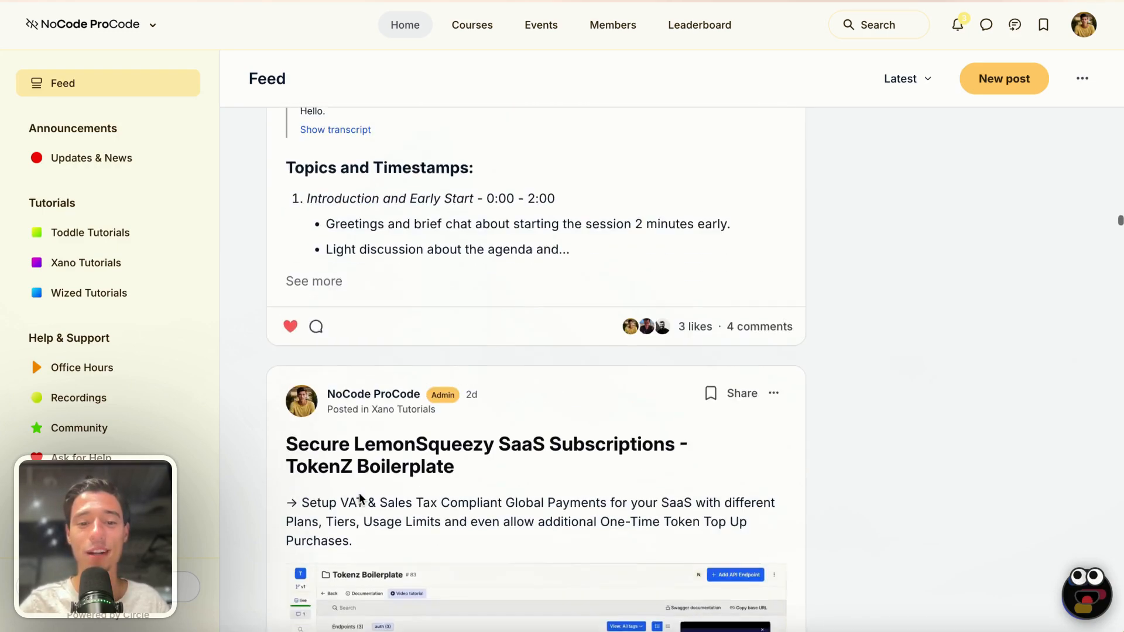
{"action": "scroll", "coordinate": [359, 495], "scroll_direction": "down", "scroll_amount": 20}
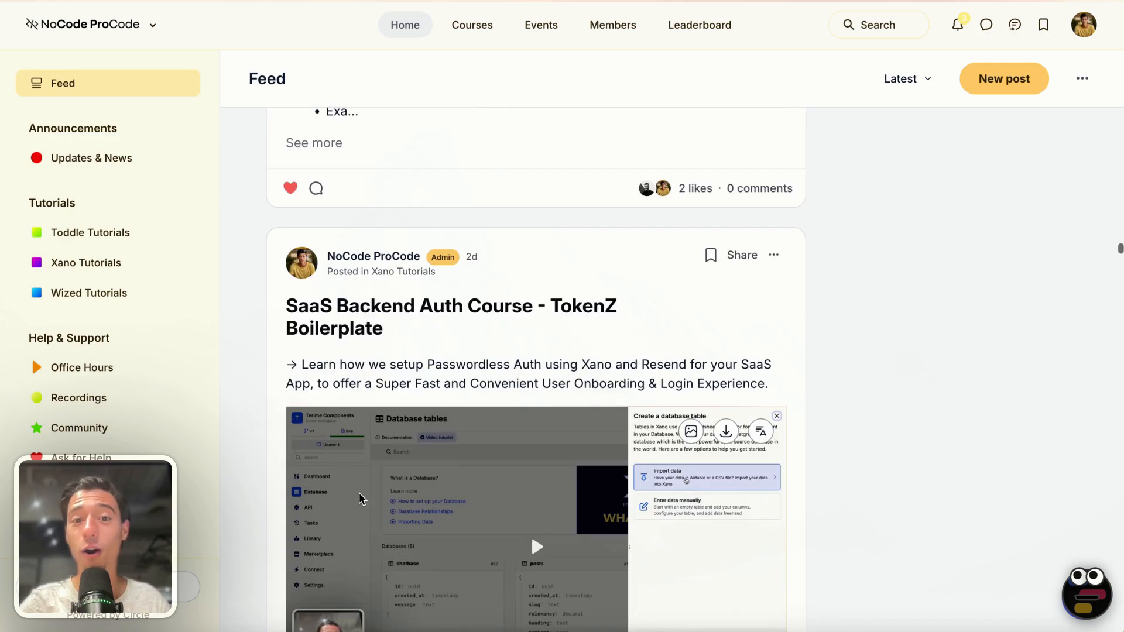
{"action": "scroll", "coordinate": [359, 495], "scroll_direction": "down", "scroll_amount": 20}
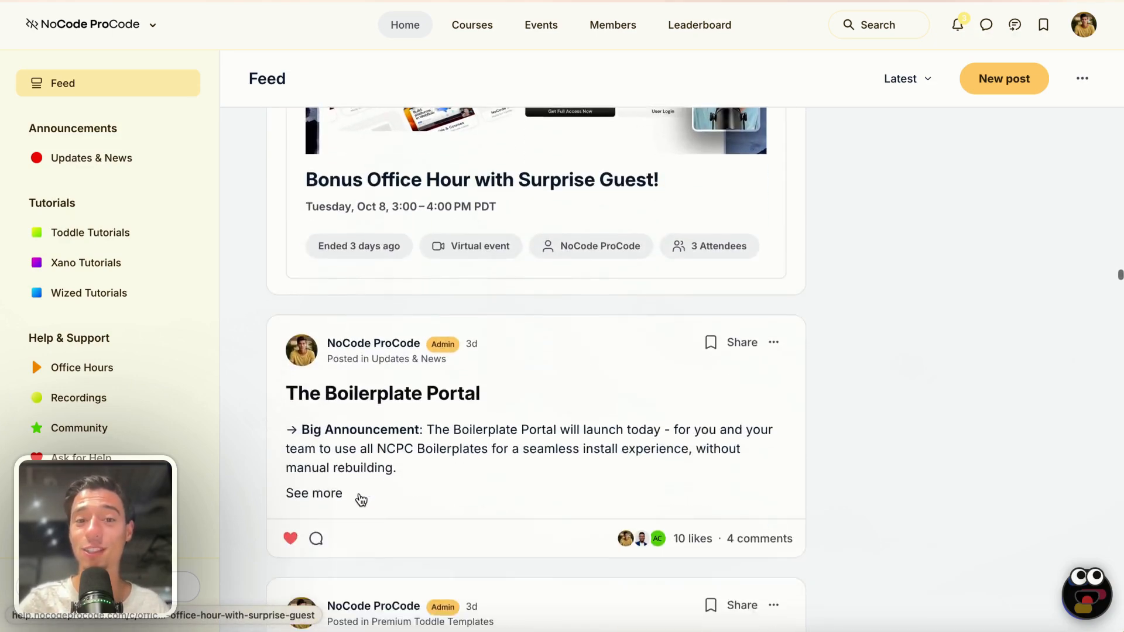
{"action": "scroll", "coordinate": [360, 493], "scroll_direction": "down", "scroll_amount": 20}
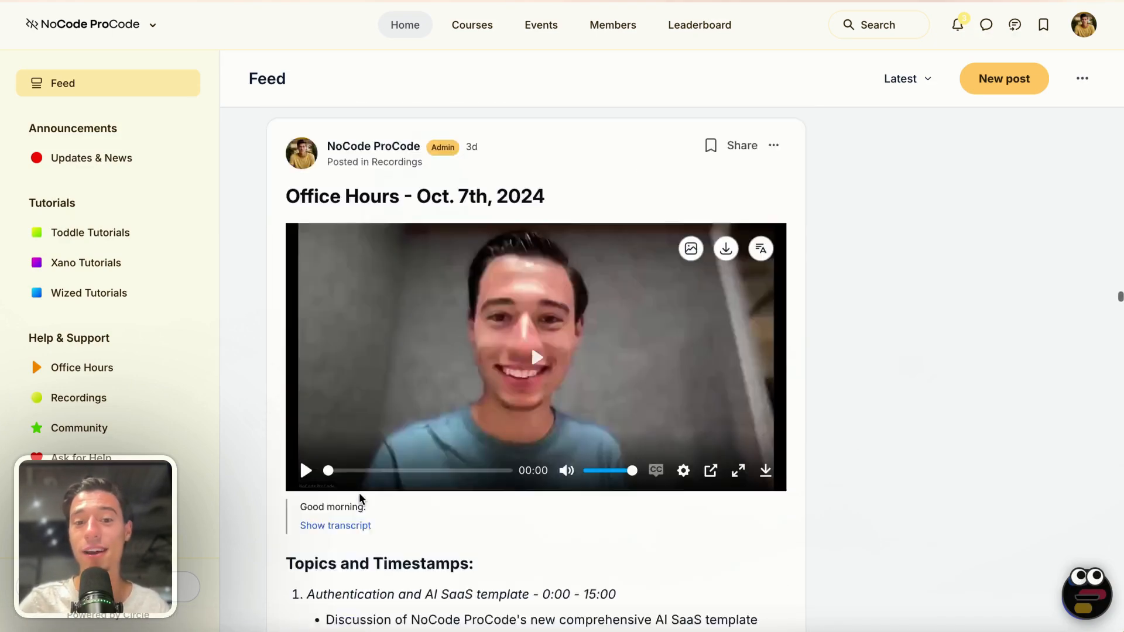
{"action": "scroll", "coordinate": [360, 493], "scroll_direction": "down", "scroll_amount": 10}
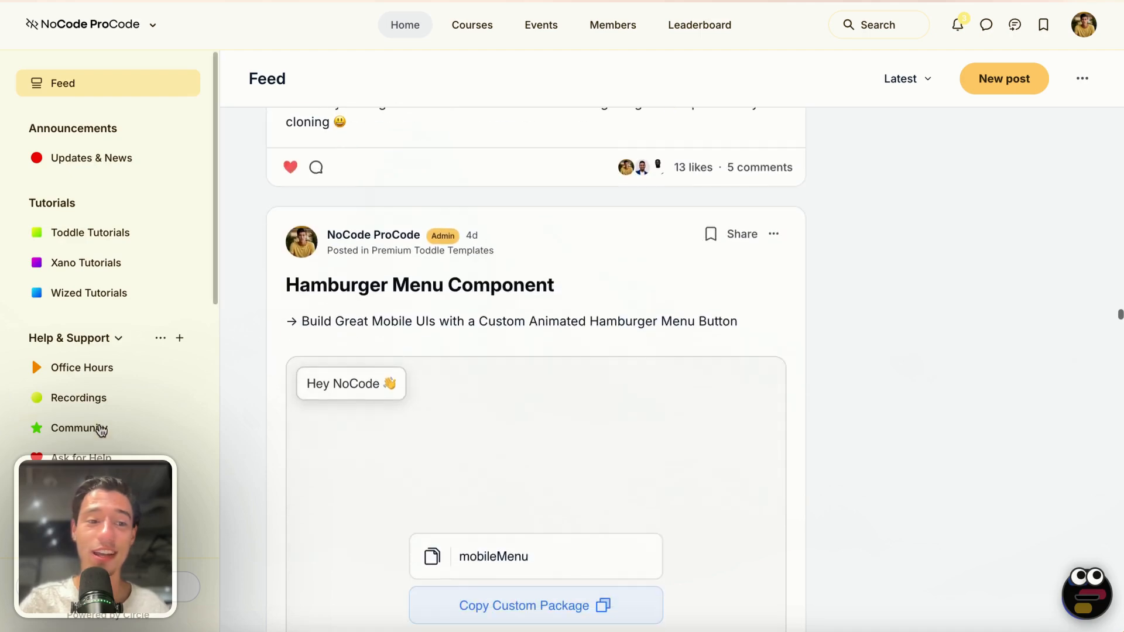
Open the Premium Toddle Templates space and examine its posts from The Frame - SaaS Boilerplate down to the TokenZ - Boilerplate.
{"action": "scroll", "coordinate": [101, 430], "scroll_direction": "down", "scroll_amount": 7}
{"action": "left_click", "coordinate": [125, 187]}
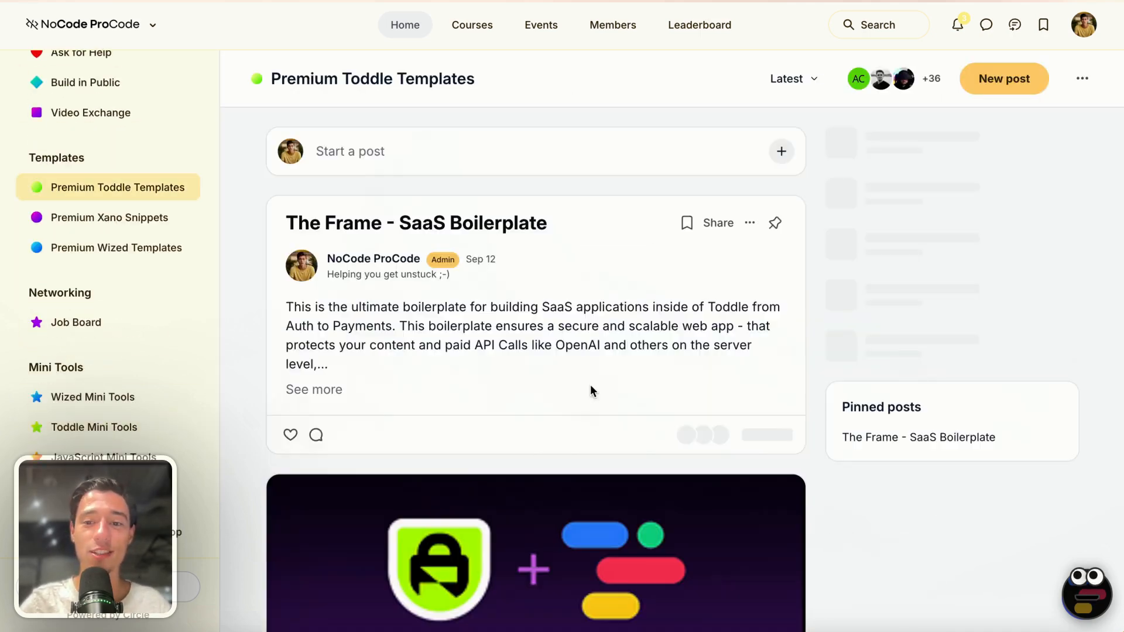
{"action": "scroll", "coordinate": [591, 385], "scroll_direction": "down", "scroll_amount": 3}
{"action": "scroll", "coordinate": [591, 385], "scroll_direction": "up", "scroll_amount": 2}
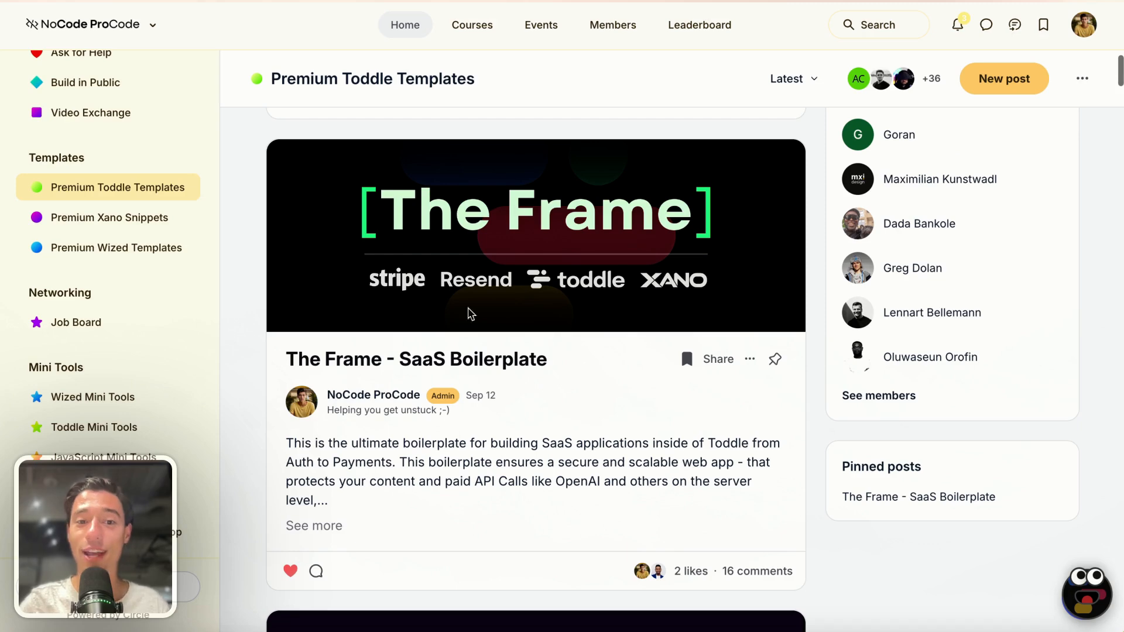
{"action": "scroll", "coordinate": [515, 311], "scroll_direction": "down", "scroll_amount": 10}
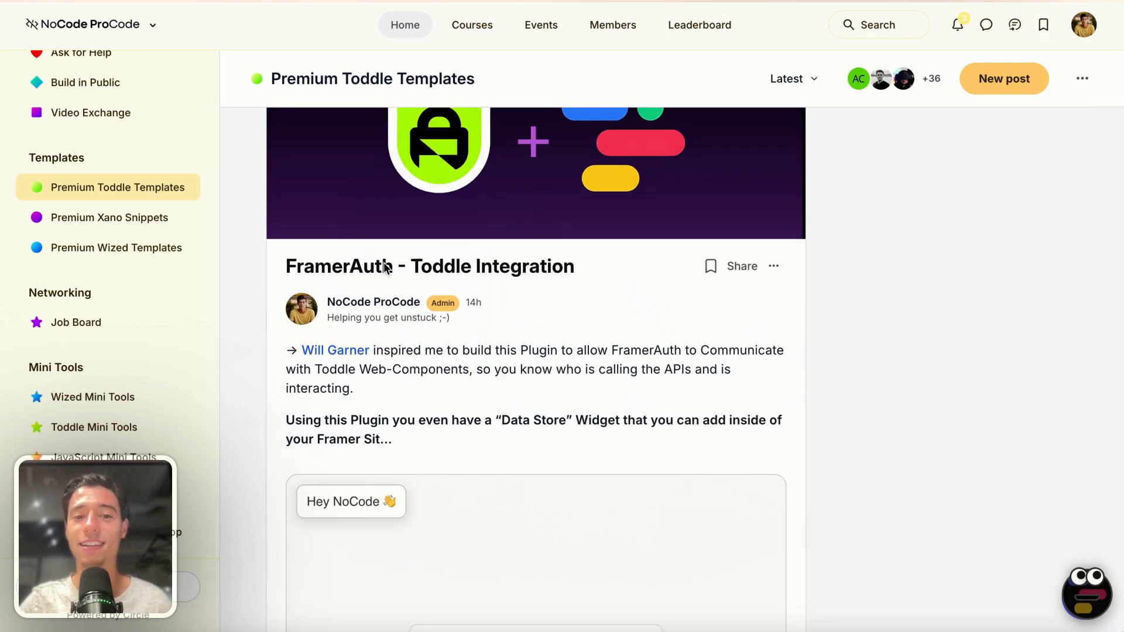
{"action": "scroll", "coordinate": [394, 287], "scroll_direction": "down", "scroll_amount": 15}
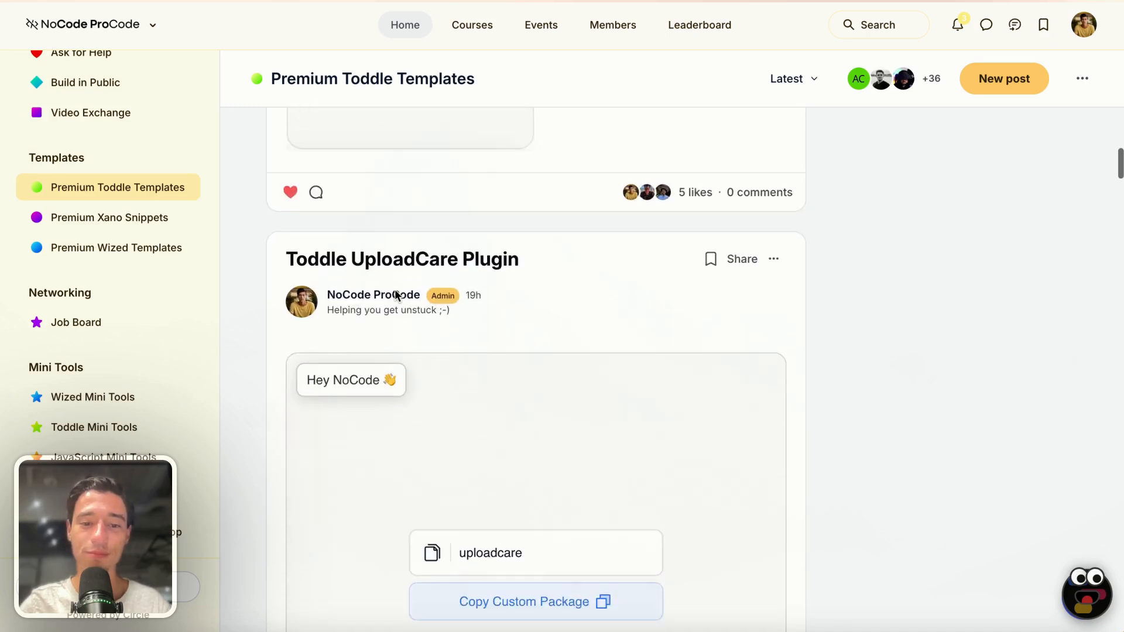
{"action": "scroll", "coordinate": [396, 294], "scroll_direction": "down", "scroll_amount": 13}
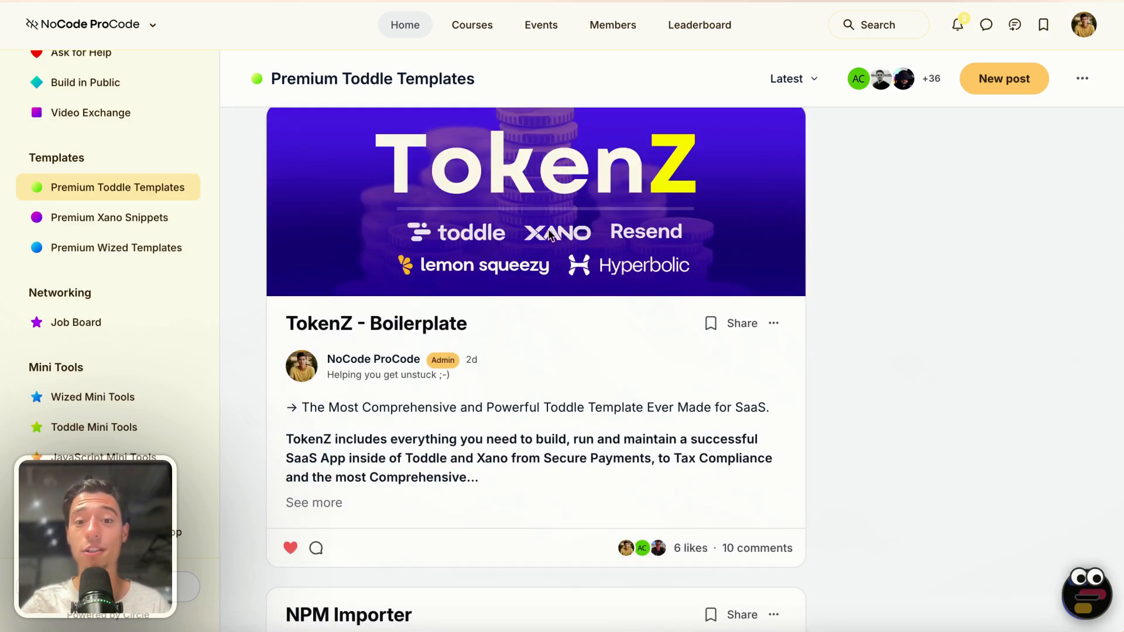
{"action": "scroll", "coordinate": [498, 233], "scroll_direction": "up", "scroll_amount": 1}
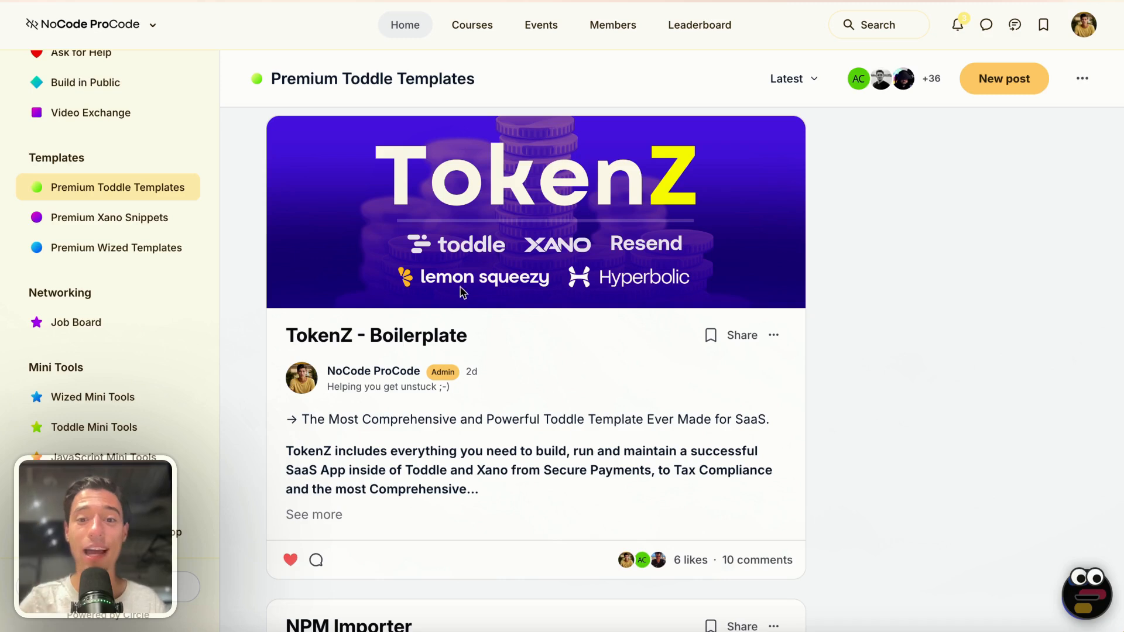
{"action": "scroll", "coordinate": [602, 275], "scroll_direction": "down", "scroll_amount": 1}
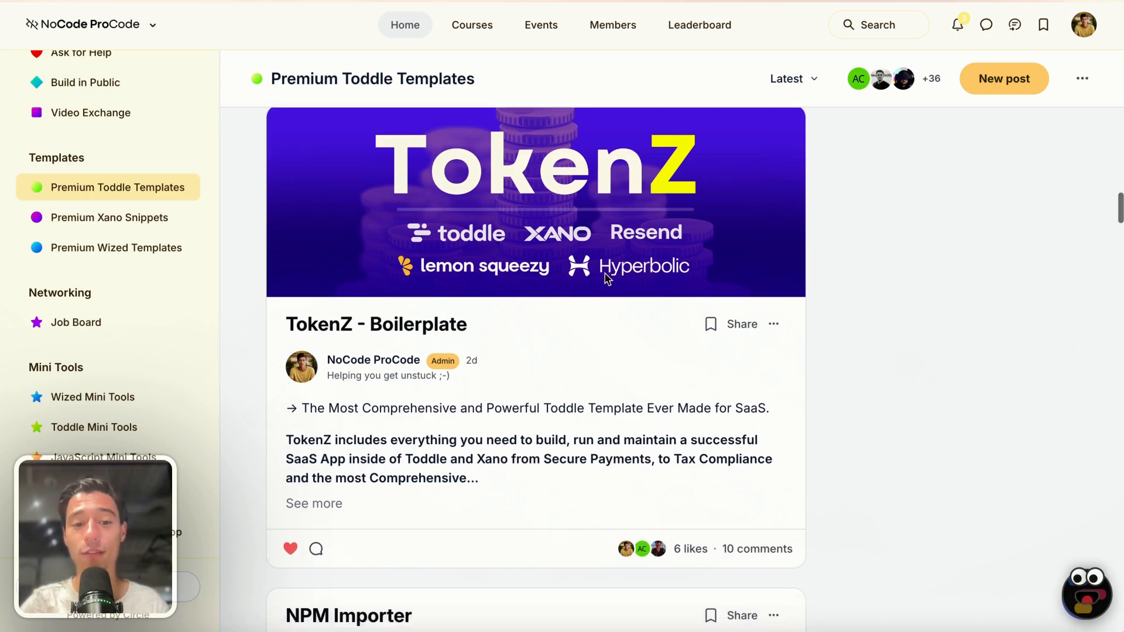
{"action": "scroll", "coordinate": [538, 321], "scroll_direction": "up", "scroll_amount": 2}
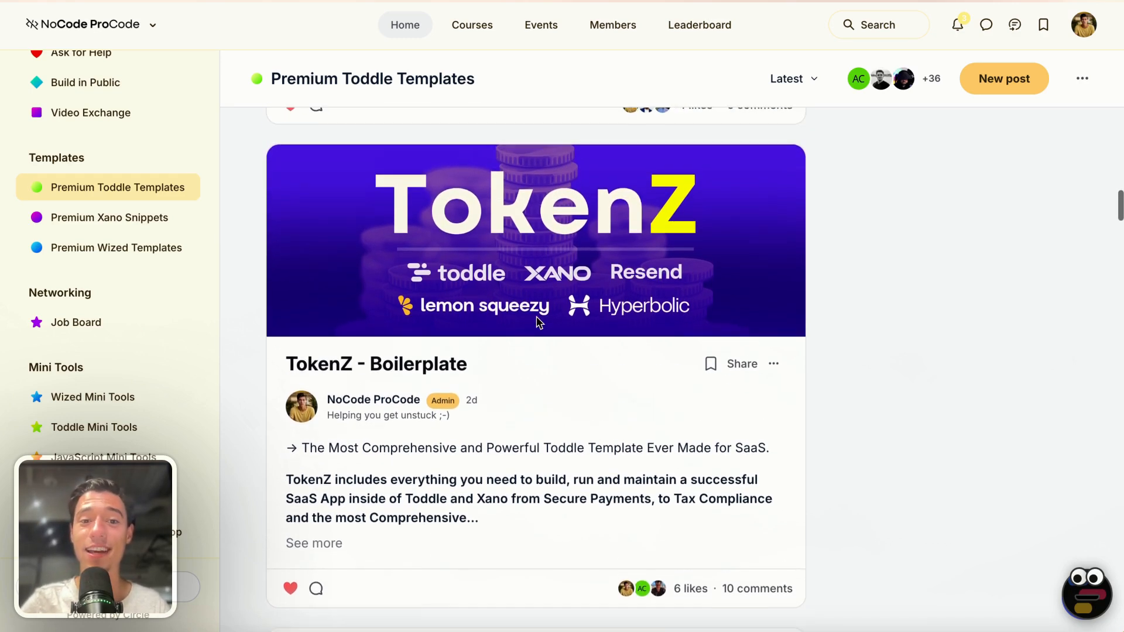
{"action": "scroll", "coordinate": [538, 321], "scroll_direction": "down", "scroll_amount": 1}
Browse the older premium Toddle templates and plugins, from NPM Importer down to LemonSqueezy Checkout for Toddle.
{"action": "scroll", "coordinate": [538, 322], "scroll_direction": "down", "scroll_amount": 15}
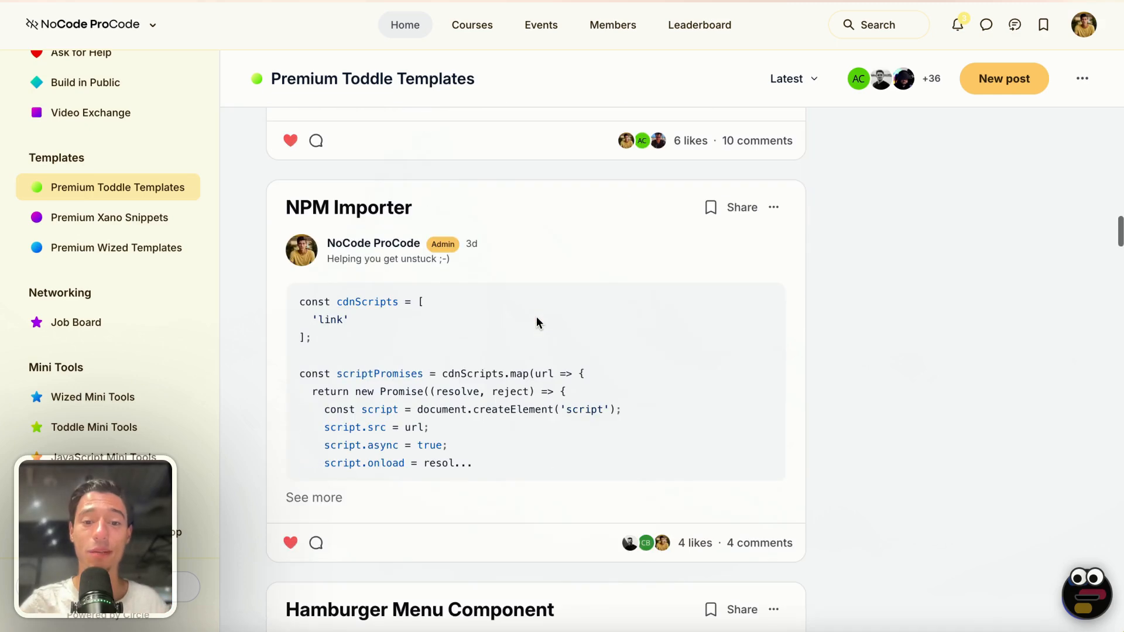
{"action": "scroll", "coordinate": [537, 321], "scroll_direction": "up", "scroll_amount": 1}
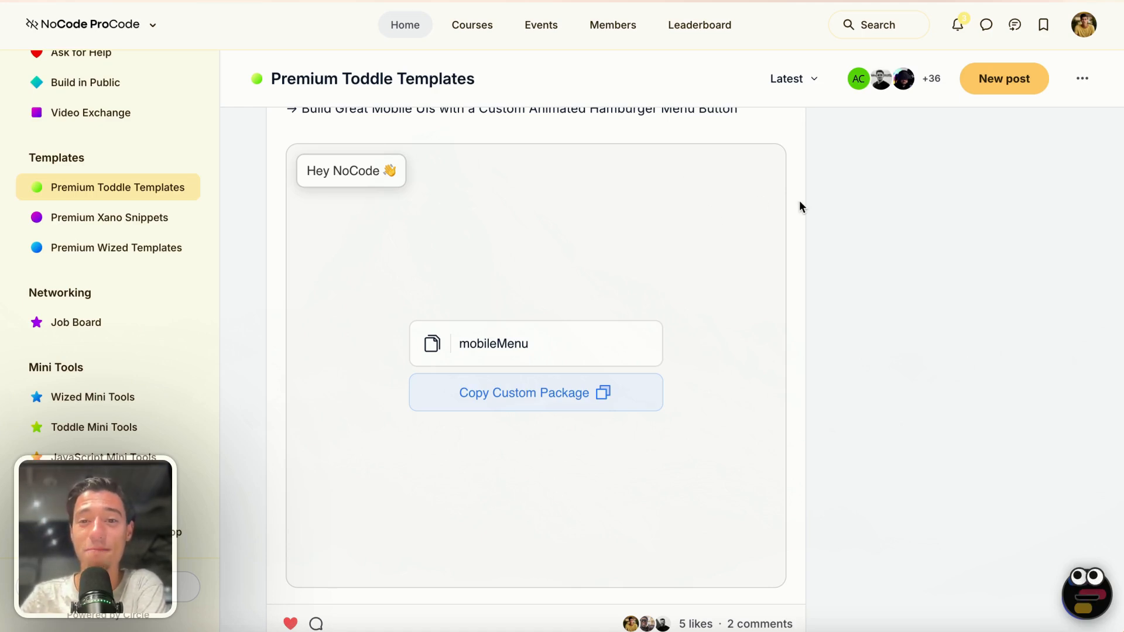
{"action": "scroll", "coordinate": [801, 206], "scroll_direction": "down", "scroll_amount": 10}
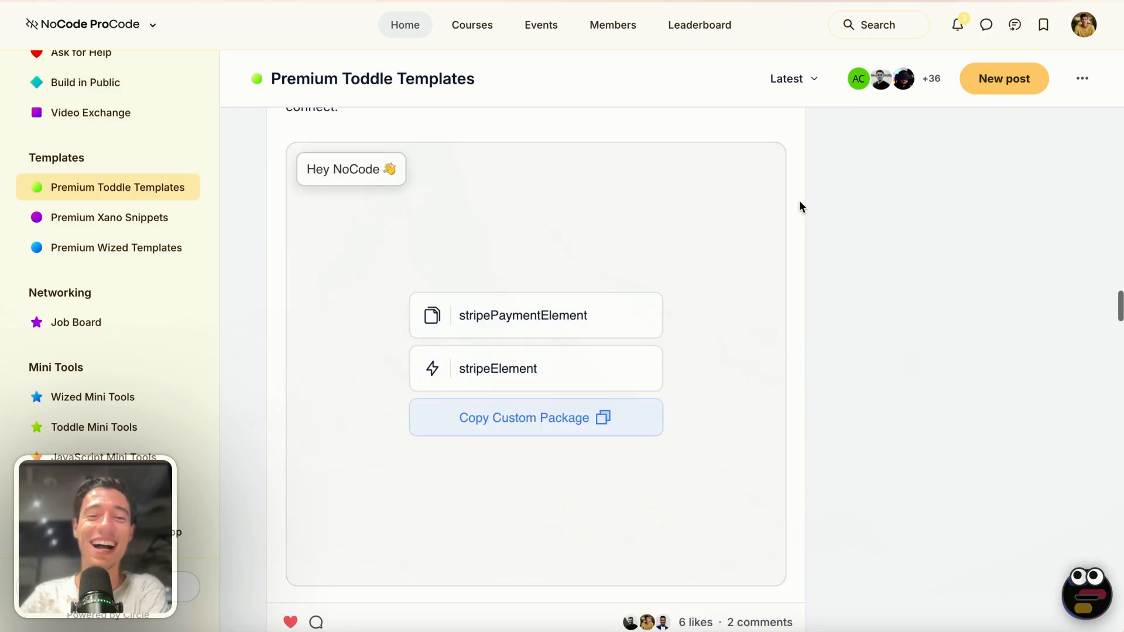
{"action": "scroll", "coordinate": [800, 206], "scroll_direction": "up", "scroll_amount": 4}
{"action": "scroll", "coordinate": [801, 206], "scroll_direction": "down", "scroll_amount": 8}
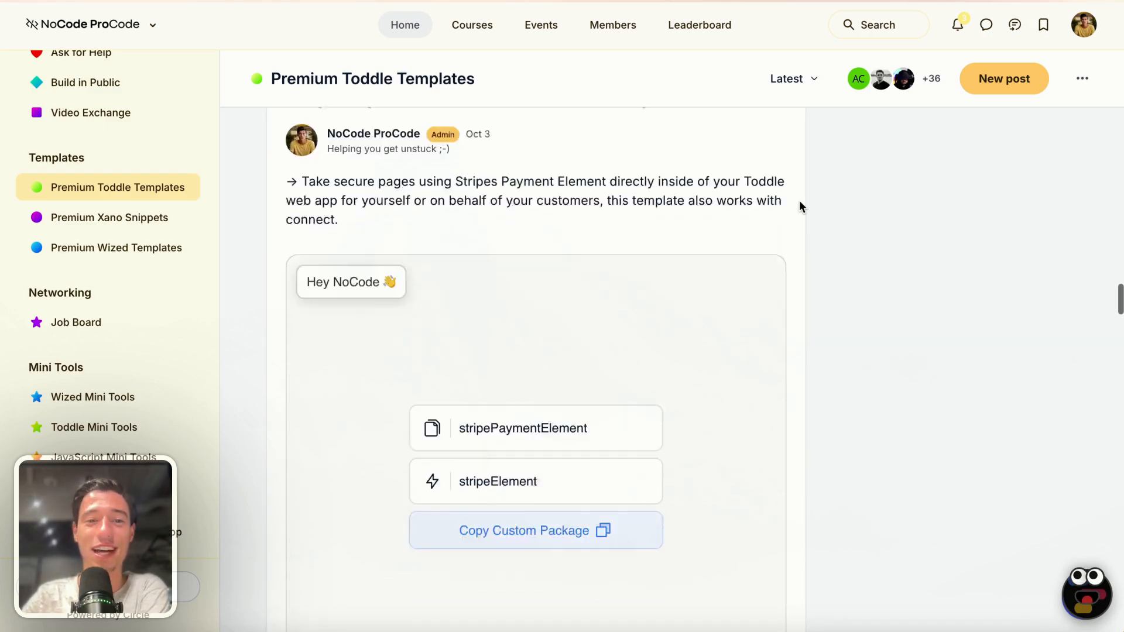
{"action": "scroll", "coordinate": [800, 207], "scroll_direction": "down", "scroll_amount": 8}
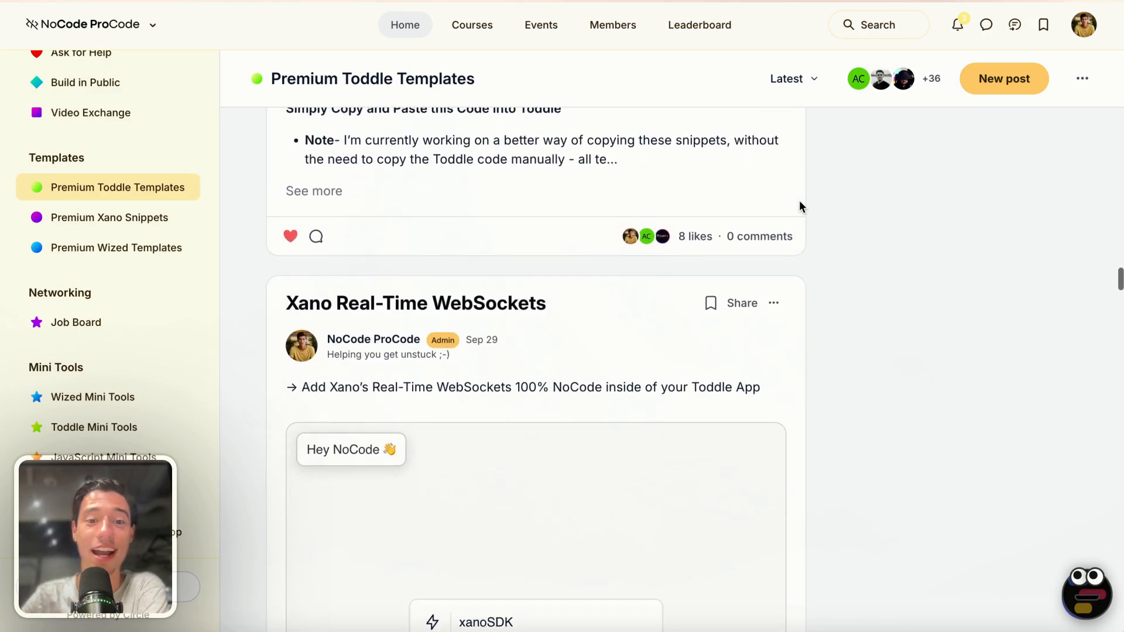
{"action": "scroll", "coordinate": [800, 206], "scroll_direction": "down", "scroll_amount": 10}
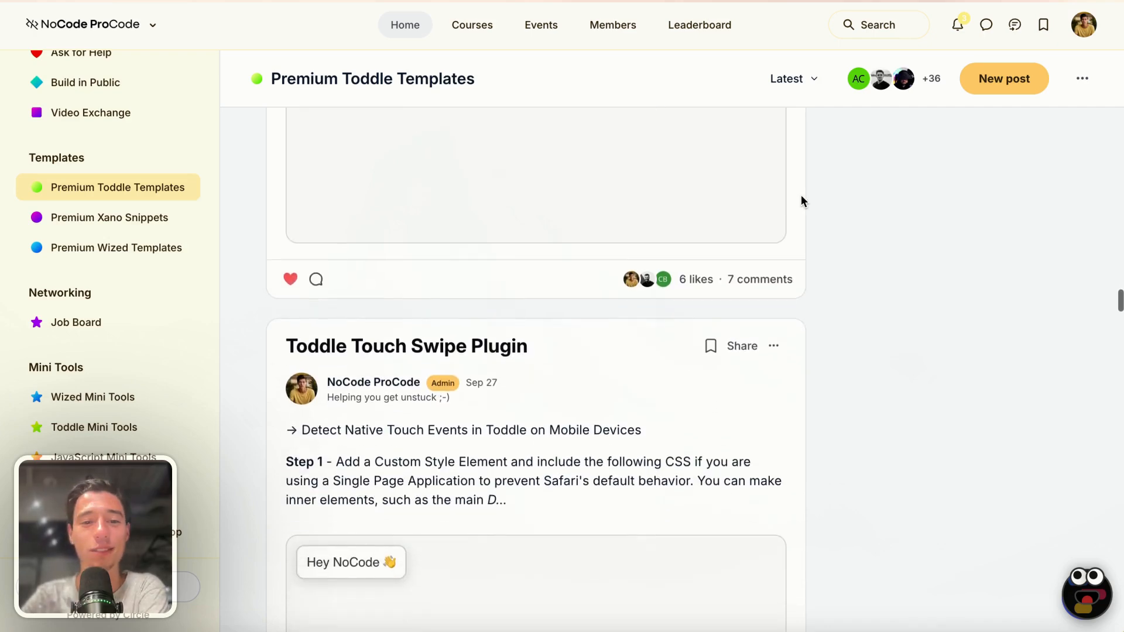
{"action": "scroll", "coordinate": [801, 197], "scroll_direction": "down", "scroll_amount": 15}
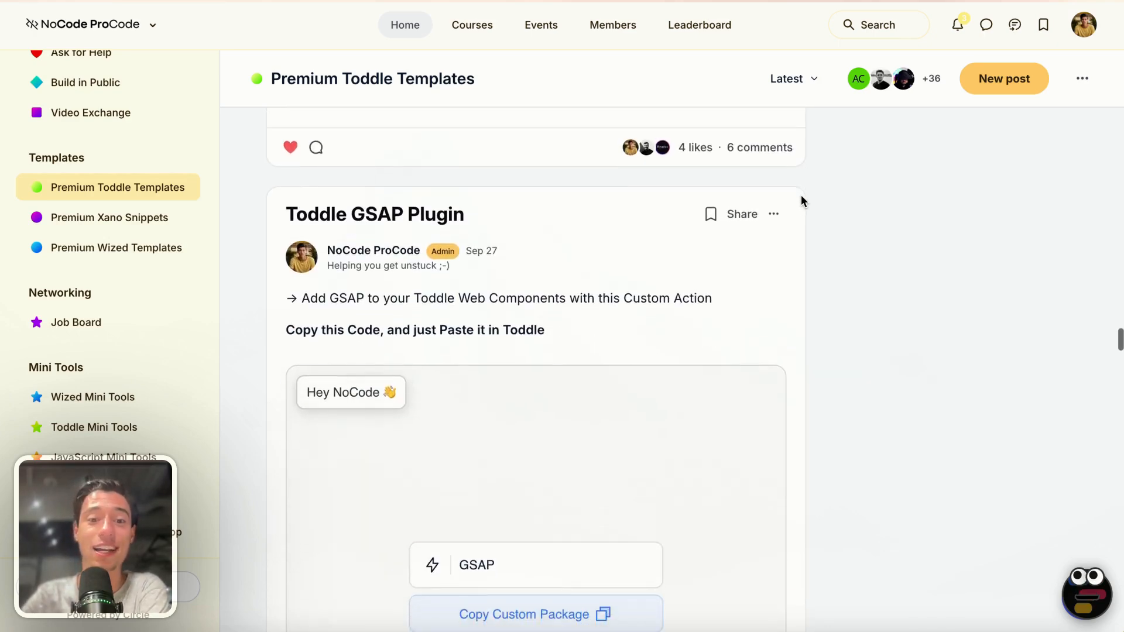
{"action": "scroll", "coordinate": [801, 199], "scroll_direction": "down", "scroll_amount": 10}
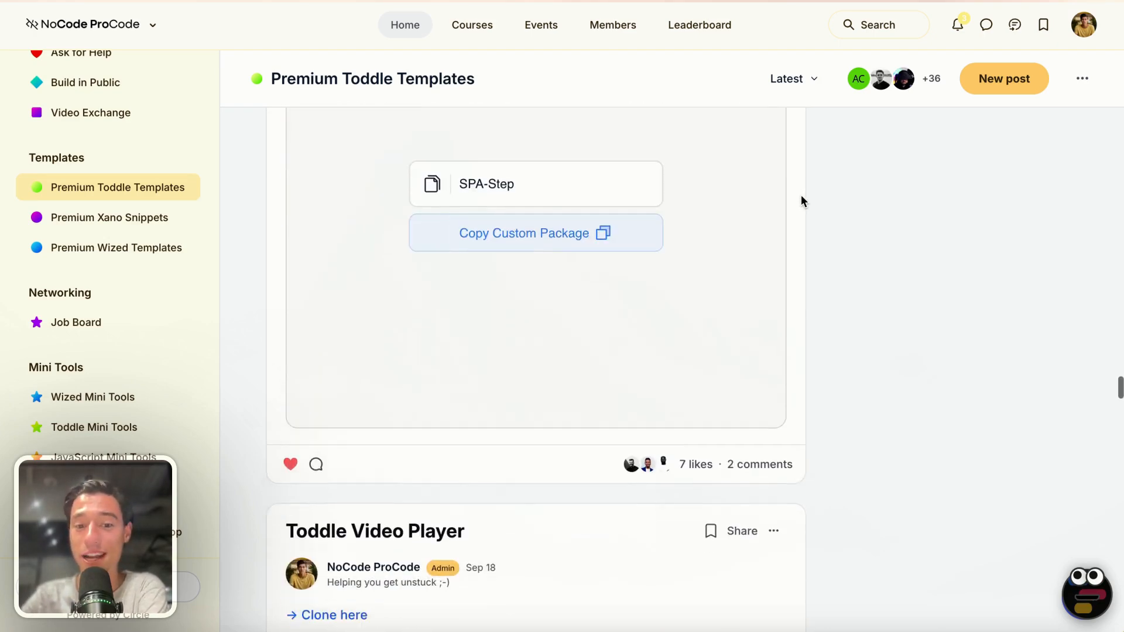
{"action": "scroll", "coordinate": [801, 200], "scroll_direction": "down", "scroll_amount": 12}
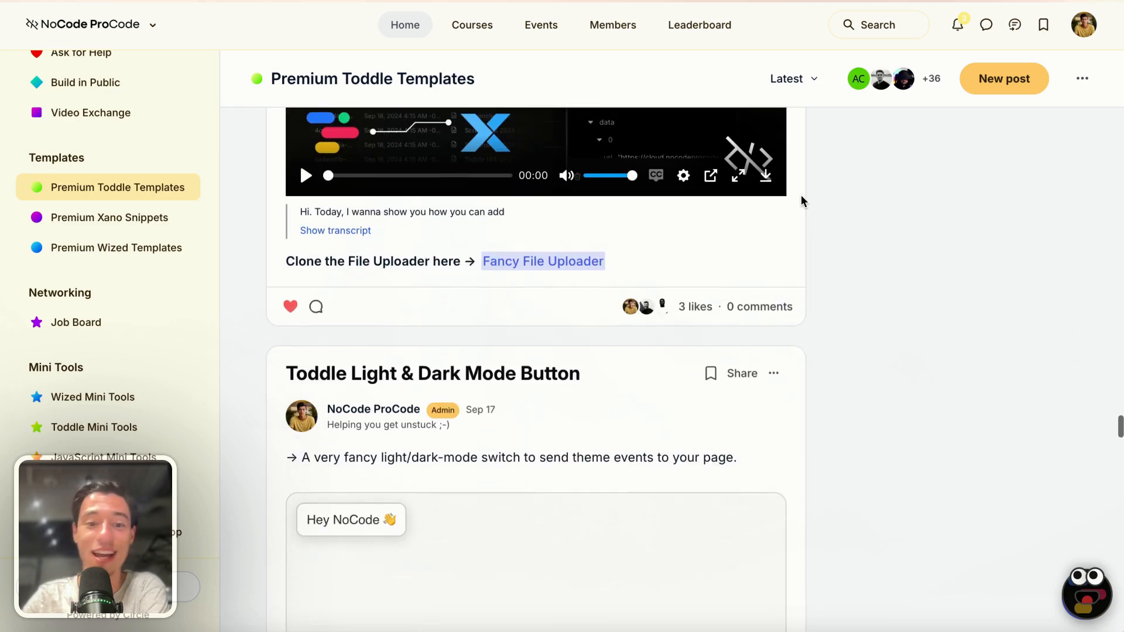
{"action": "scroll", "coordinate": [801, 200], "scroll_direction": "down", "scroll_amount": 15}
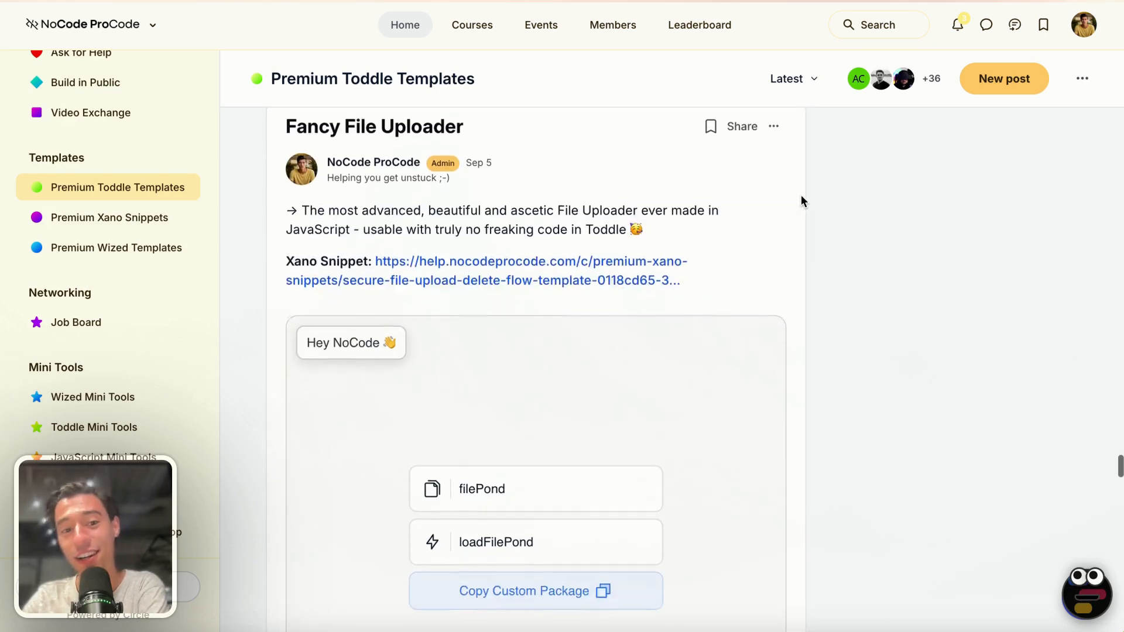
{"action": "scroll", "coordinate": [801, 200], "scroll_direction": "down", "scroll_amount": 2}
{"action": "scroll", "coordinate": [803, 199], "scroll_direction": "down", "scroll_amount": 15}
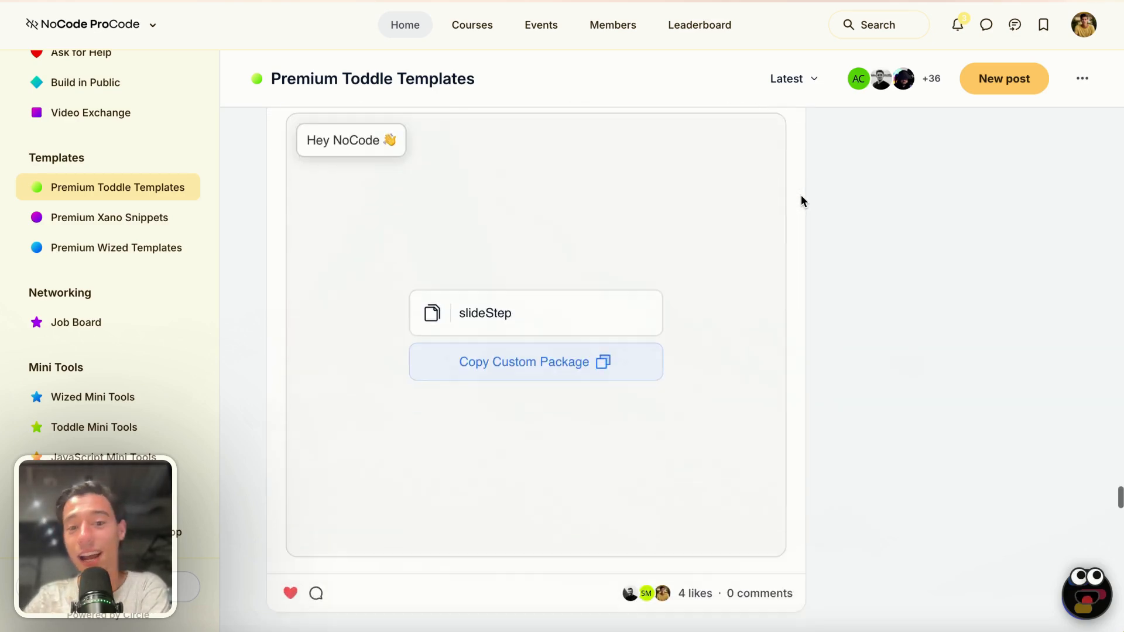
{"action": "scroll", "coordinate": [802, 199], "scroll_direction": "down", "scroll_amount": 12}
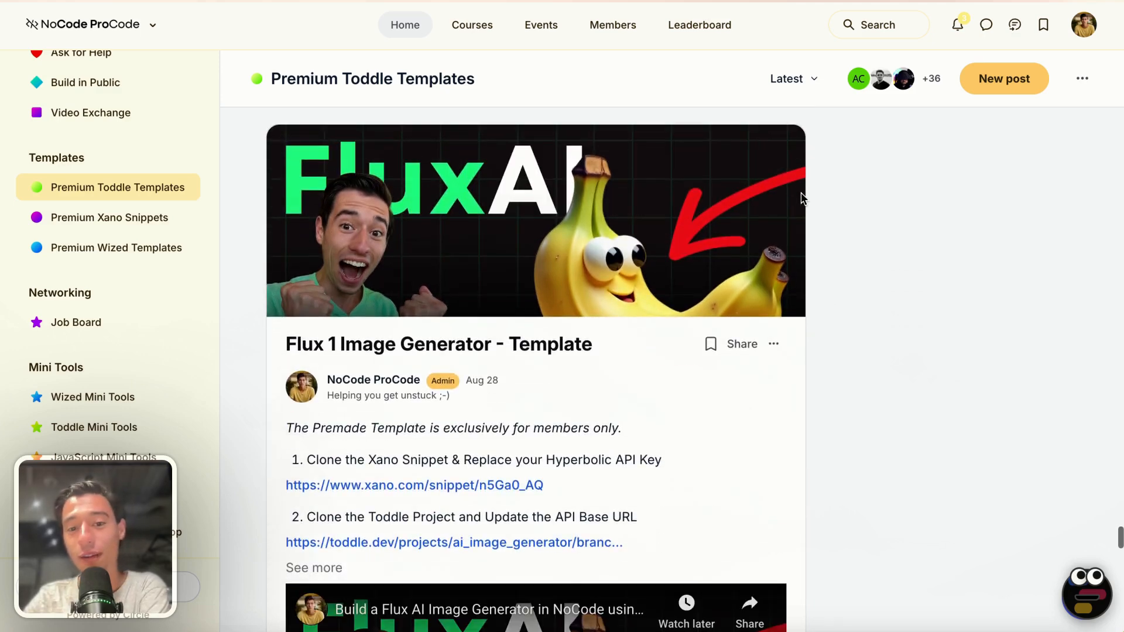
{"action": "scroll", "coordinate": [802, 200], "scroll_direction": "down", "scroll_amount": 6}
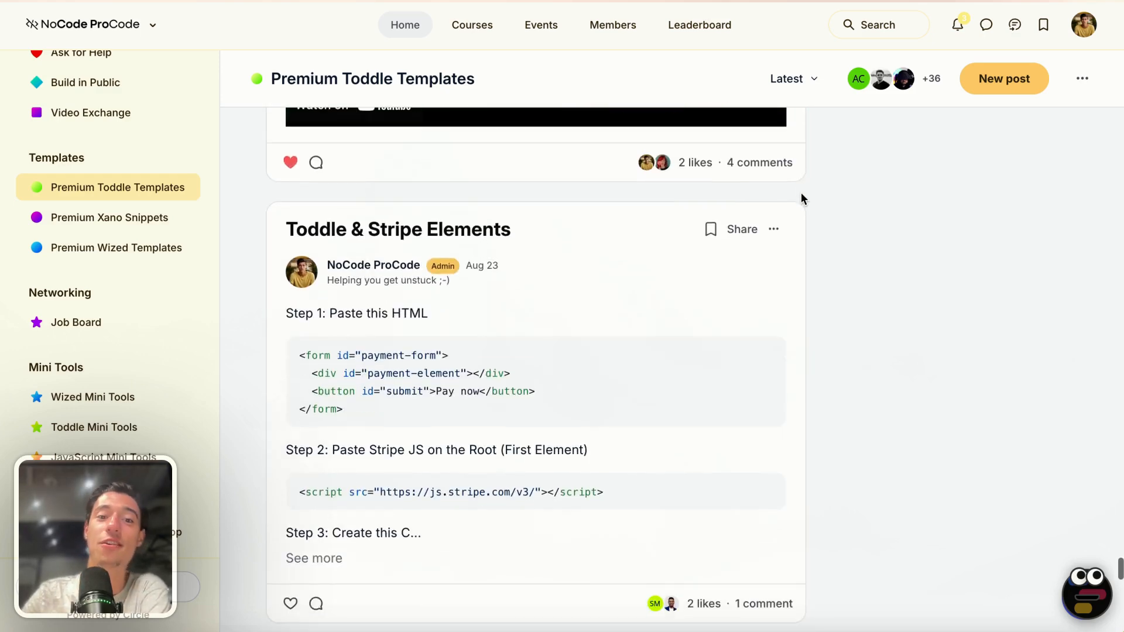
{"action": "scroll", "coordinate": [801, 193], "scroll_direction": "down", "scroll_amount": 12}
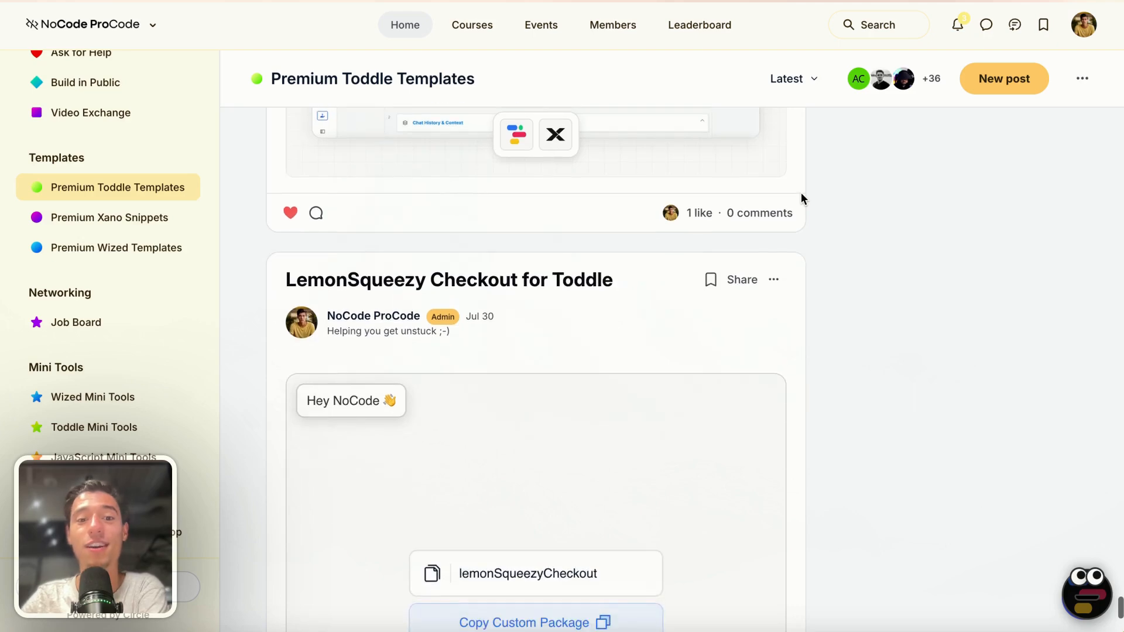
Leave the template posts and open the Toddle Tutorials space.
{"action": "scroll", "coordinate": [801, 192], "scroll_direction": "up", "scroll_amount": 15}
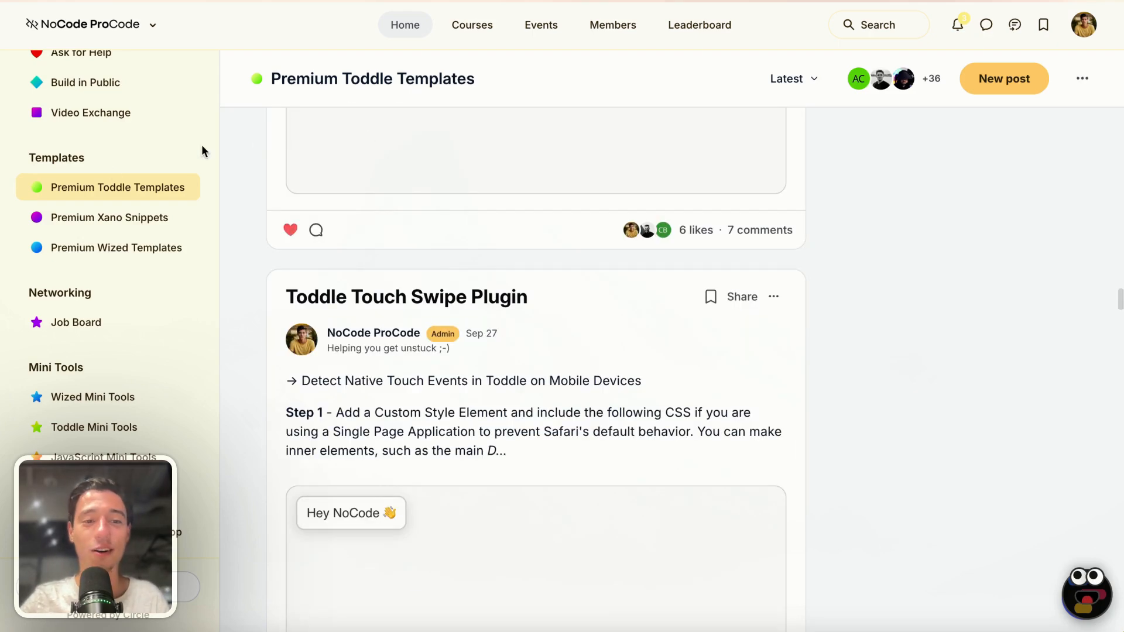
{"action": "scroll", "coordinate": [108, 165], "scroll_direction": "up", "scroll_amount": 7}
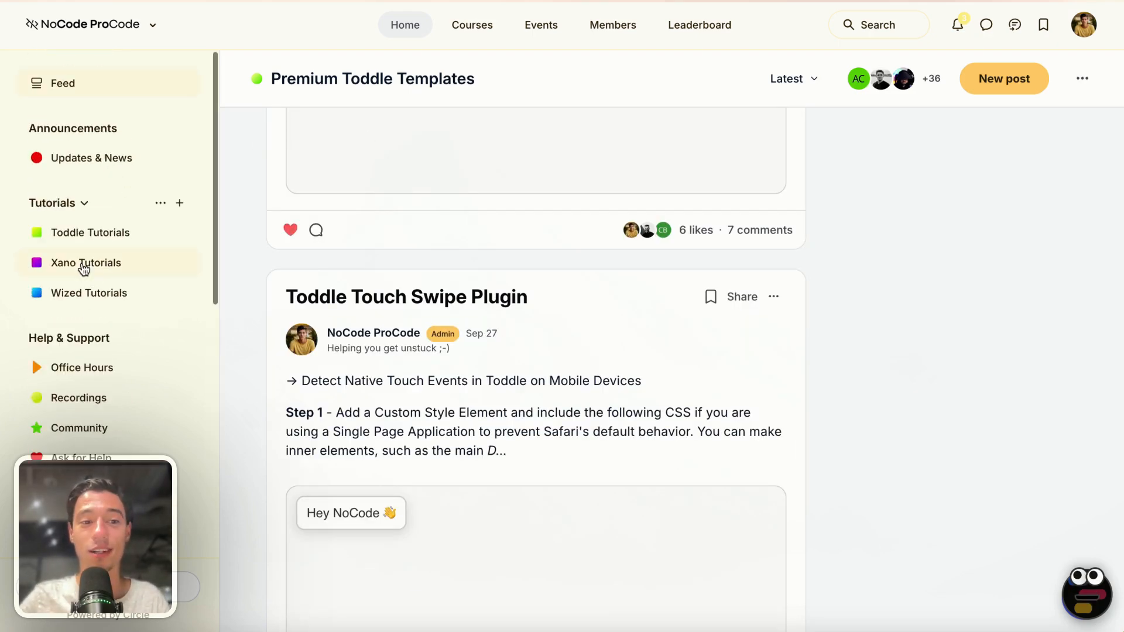
{"action": "left_click", "coordinate": [70, 231]}
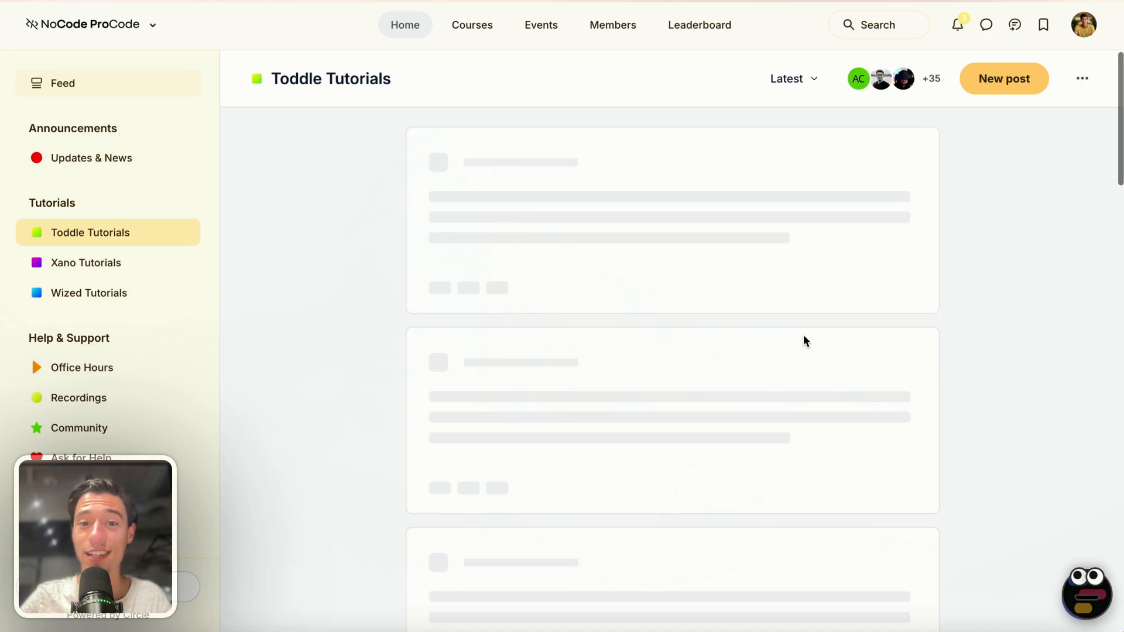
Look through the Toddle Tutorials posts from the fullscreen web apps guide down to How to Build Dashboards in Toddle, and return to the newest post.
{"action": "scroll", "coordinate": [804, 335], "scroll_direction": "down", "scroll_amount": 20}
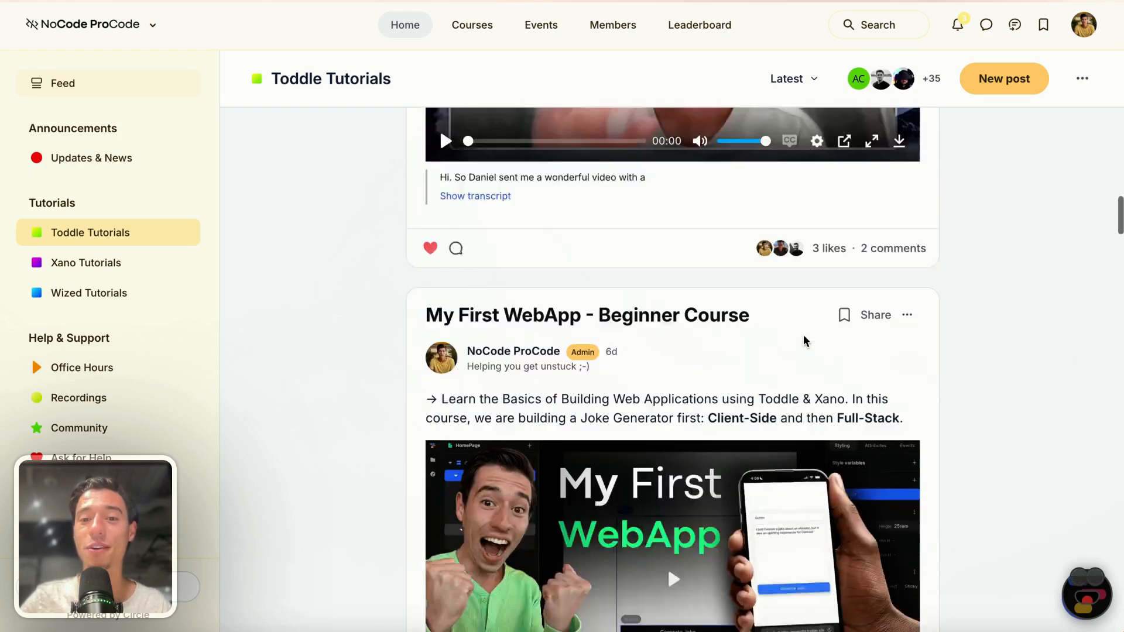
{"action": "scroll", "coordinate": [804, 335], "scroll_direction": "down", "scroll_amount": 20}
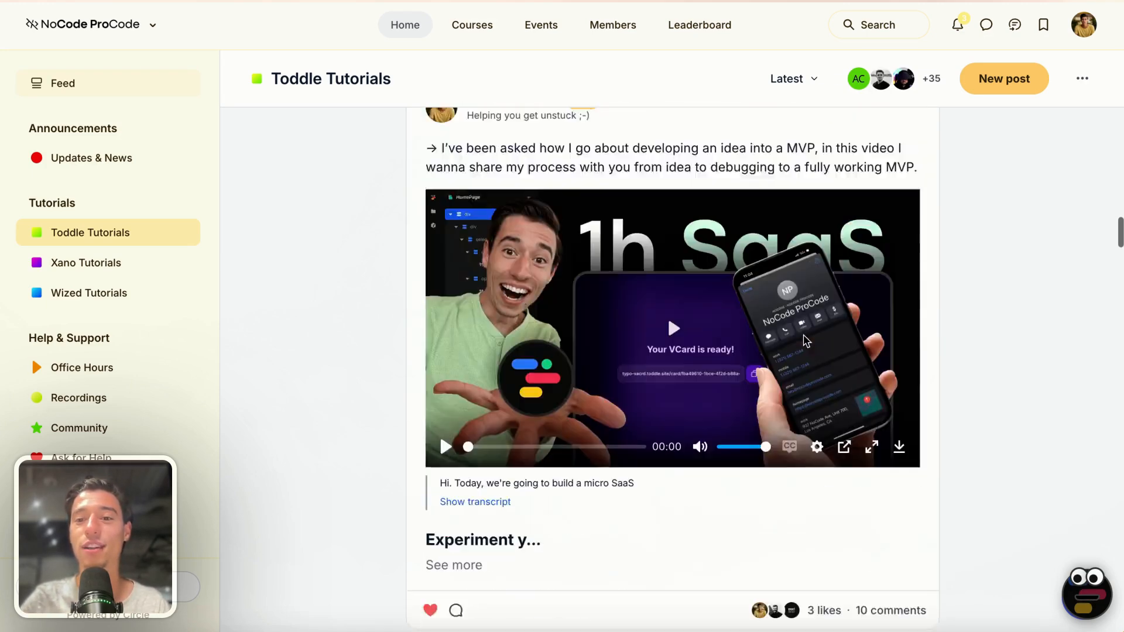
{"action": "scroll", "coordinate": [804, 336], "scroll_direction": "up", "scroll_amount": 12}
{"action": "scroll", "coordinate": [806, 341], "scroll_direction": "down", "scroll_amount": 20}
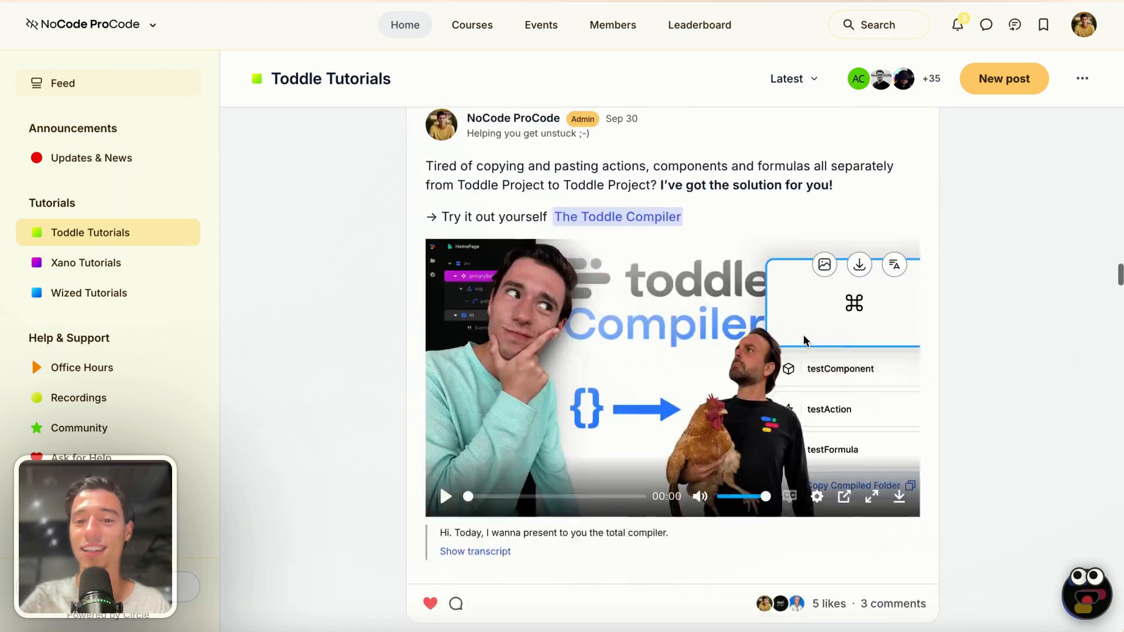
{"action": "scroll", "coordinate": [806, 341], "scroll_direction": "down", "scroll_amount": 20}
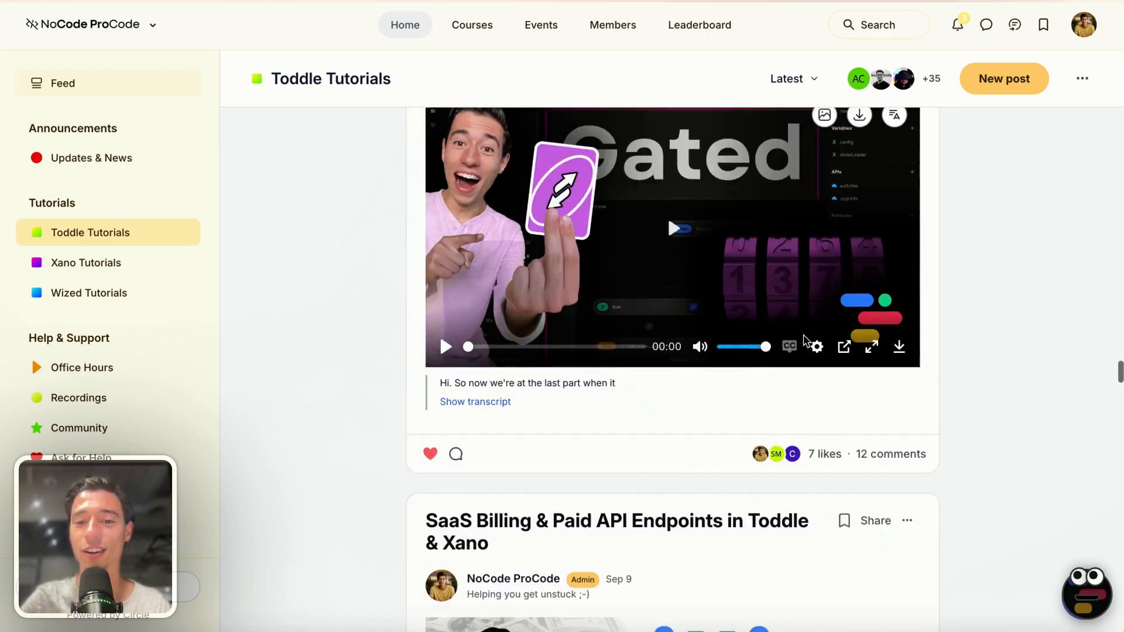
{"action": "scroll", "coordinate": [803, 335], "scroll_direction": "down", "scroll_amount": 20}
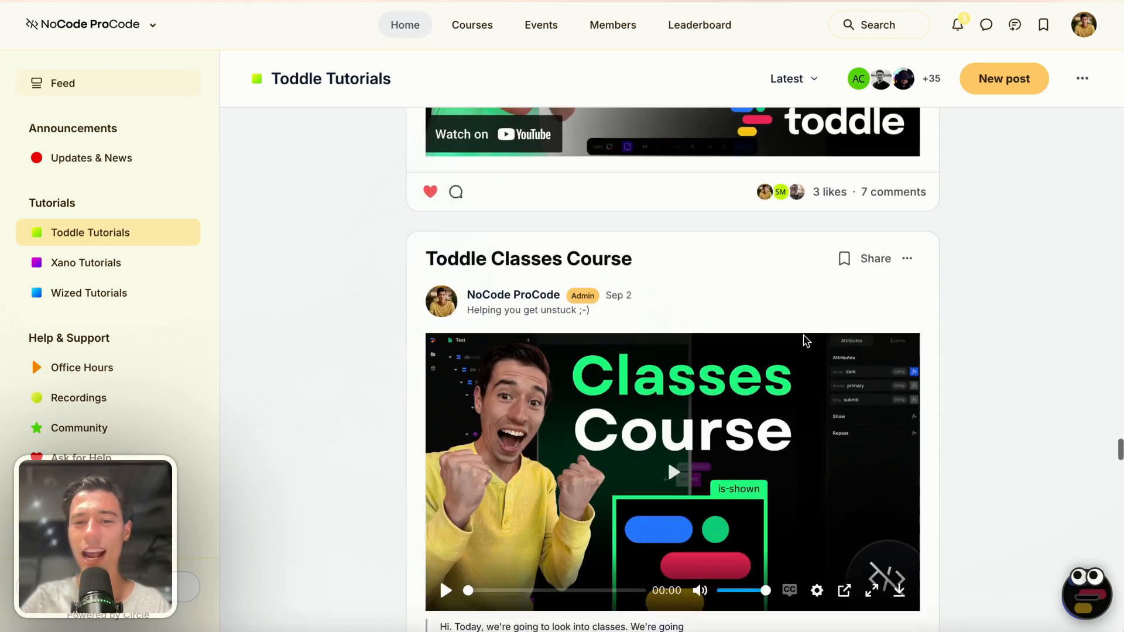
{"action": "scroll", "coordinate": [803, 335], "scroll_direction": "down", "scroll_amount": 20}
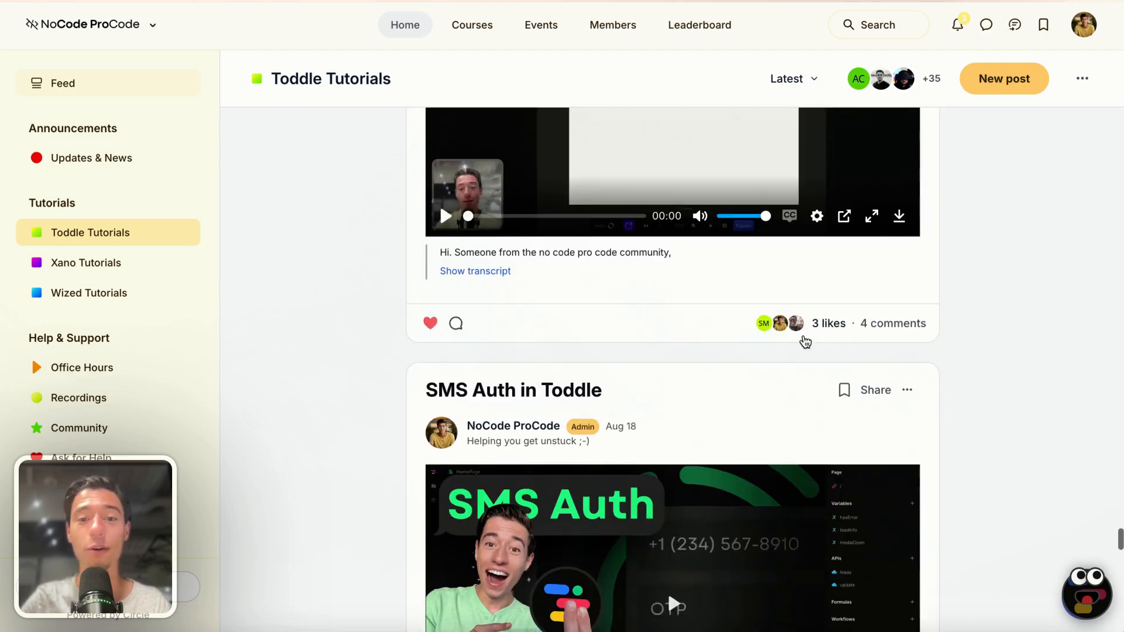
{"action": "scroll", "coordinate": [804, 340], "scroll_direction": "down", "scroll_amount": 15}
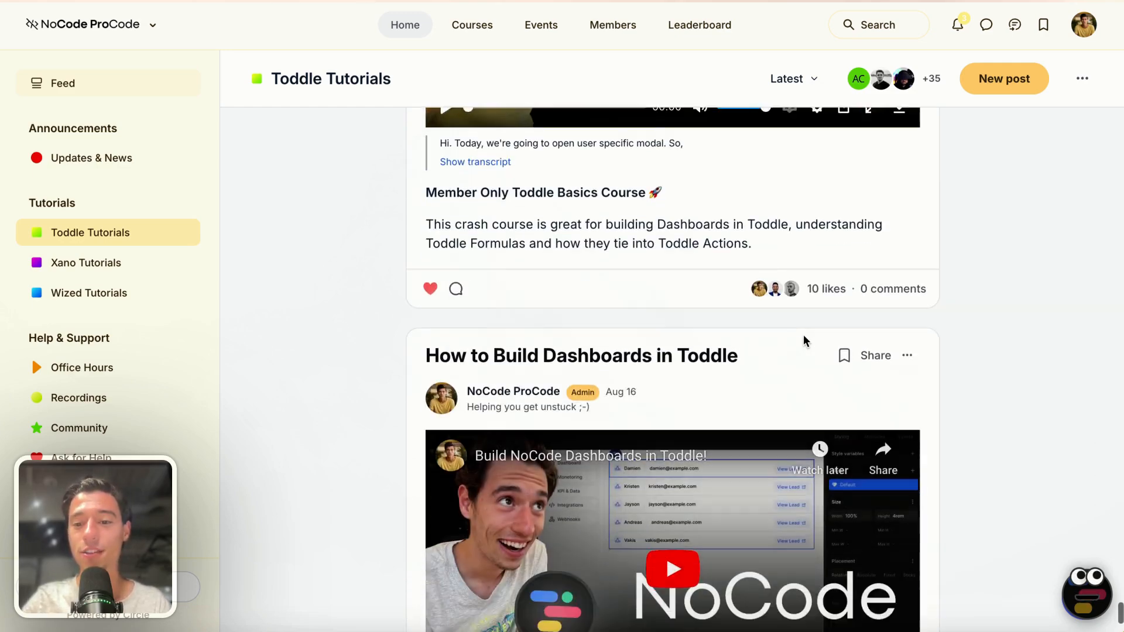
{"action": "scroll", "coordinate": [804, 339], "scroll_direction": "up", "scroll_amount": 20}
{"action": "scroll", "coordinate": [805, 340], "scroll_direction": "up", "scroll_amount": 20}
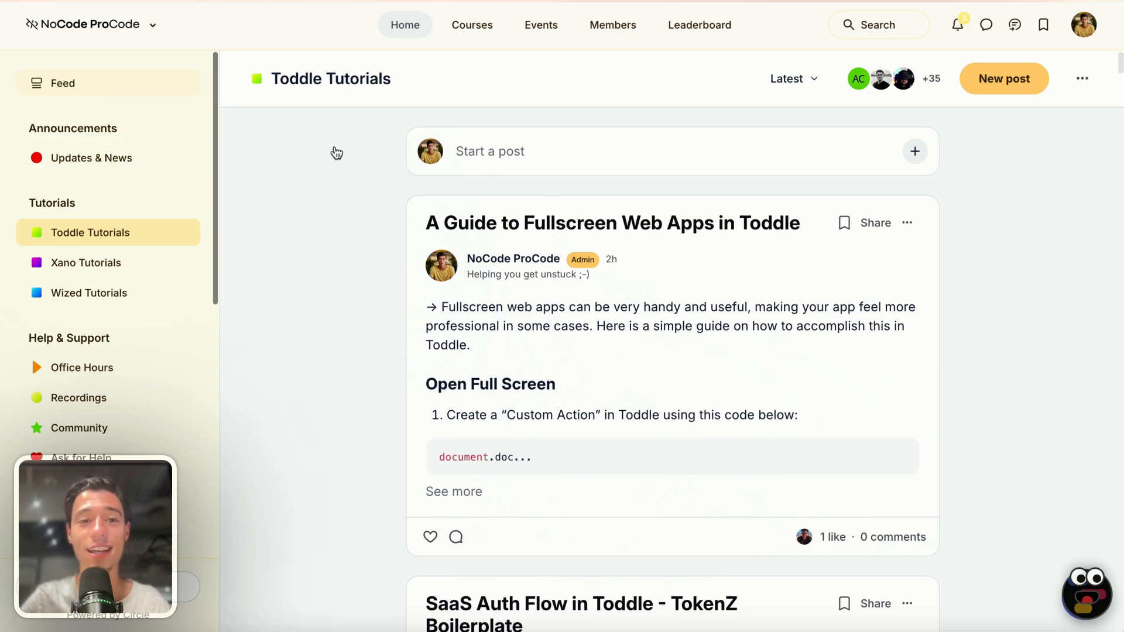
Open the community Feed and examine its newest posts, from A Guide to Fullscreen Web Apps in Toddle down to FramerAuth - Toddle Integration.
{"action": "left_click", "coordinate": [62, 92]}
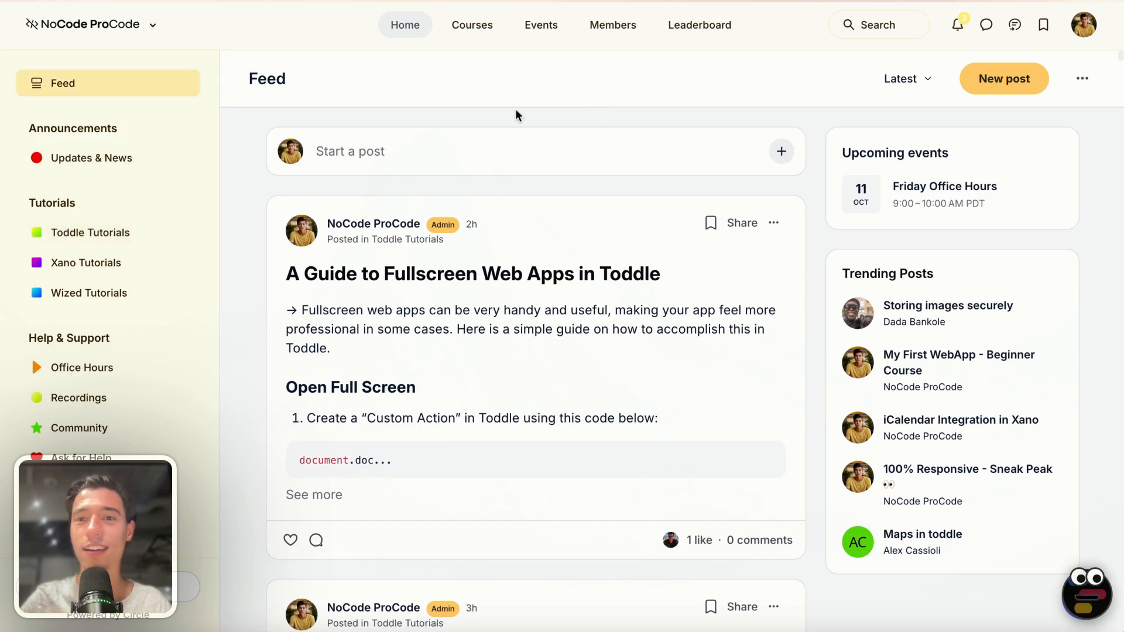
{"action": "scroll", "coordinate": [598, 365], "scroll_direction": "down", "scroll_amount": 2}
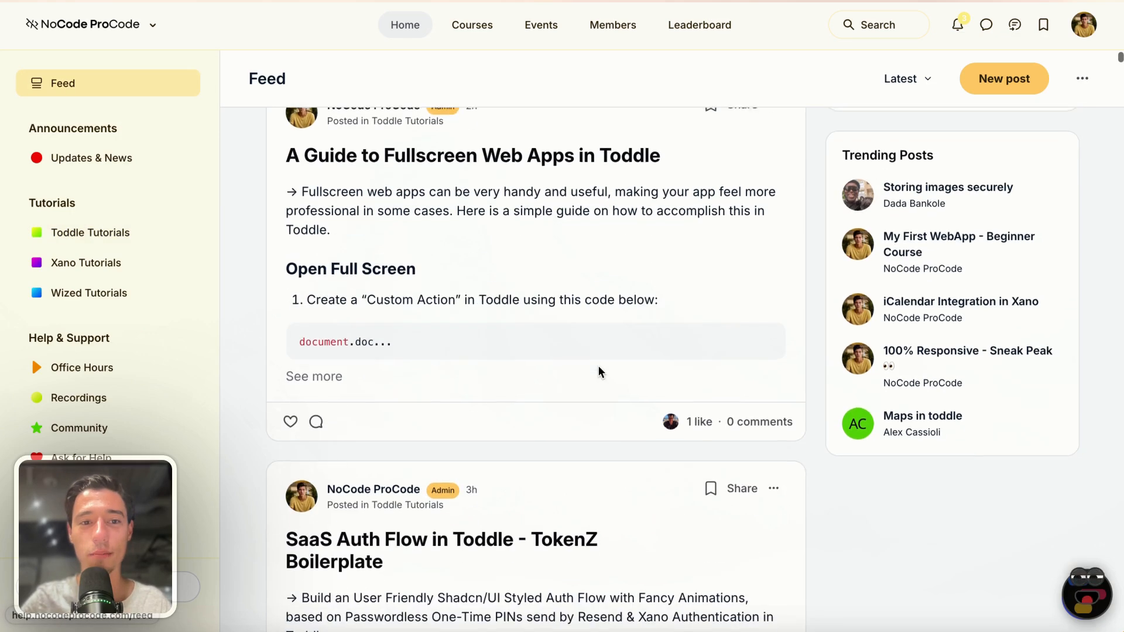
{"action": "scroll", "coordinate": [469, 327], "scroll_direction": "up", "scroll_amount": 2}
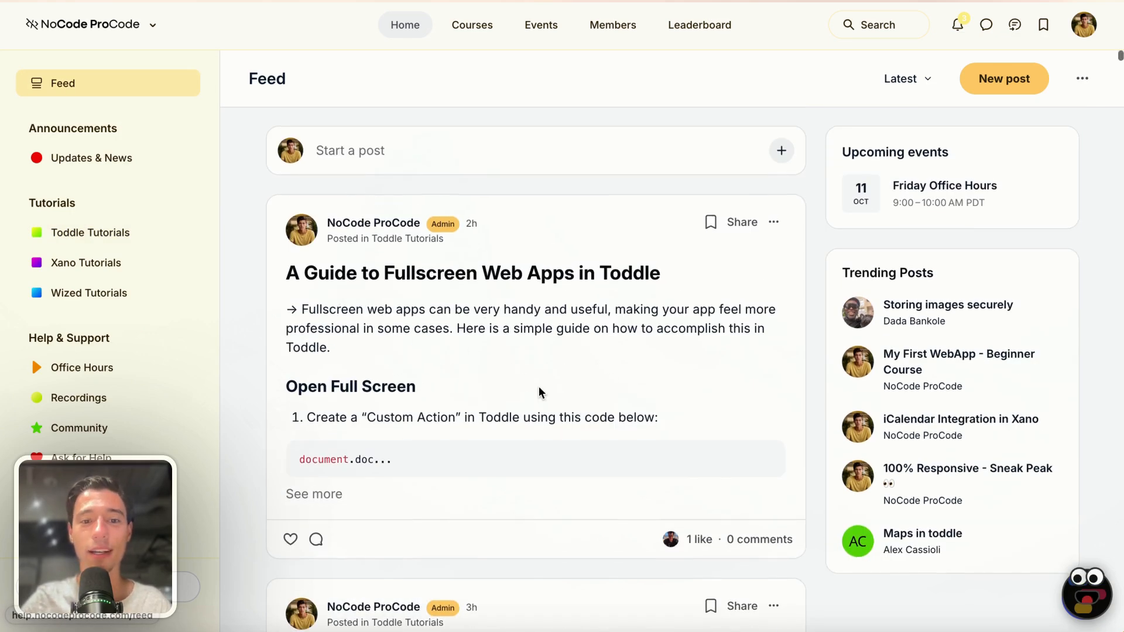
{"action": "scroll", "coordinate": [539, 387], "scroll_direction": "down", "scroll_amount": 2}
{"action": "scroll", "coordinate": [538, 386], "scroll_direction": "down", "scroll_amount": 6}
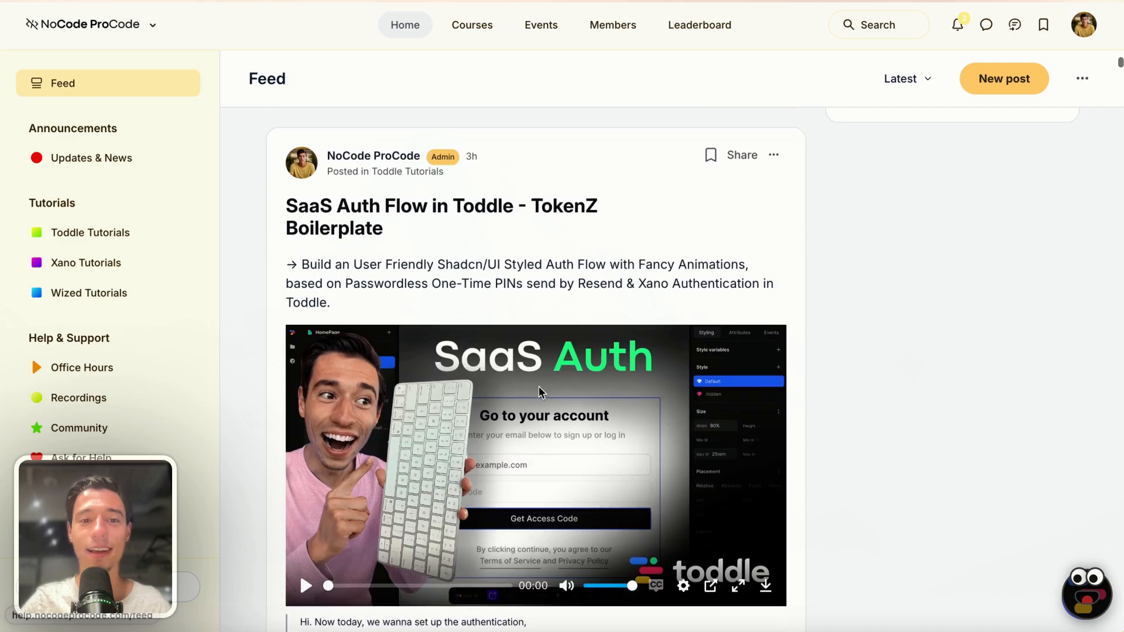
{"action": "scroll", "coordinate": [539, 392], "scroll_direction": "down", "scroll_amount": 6}
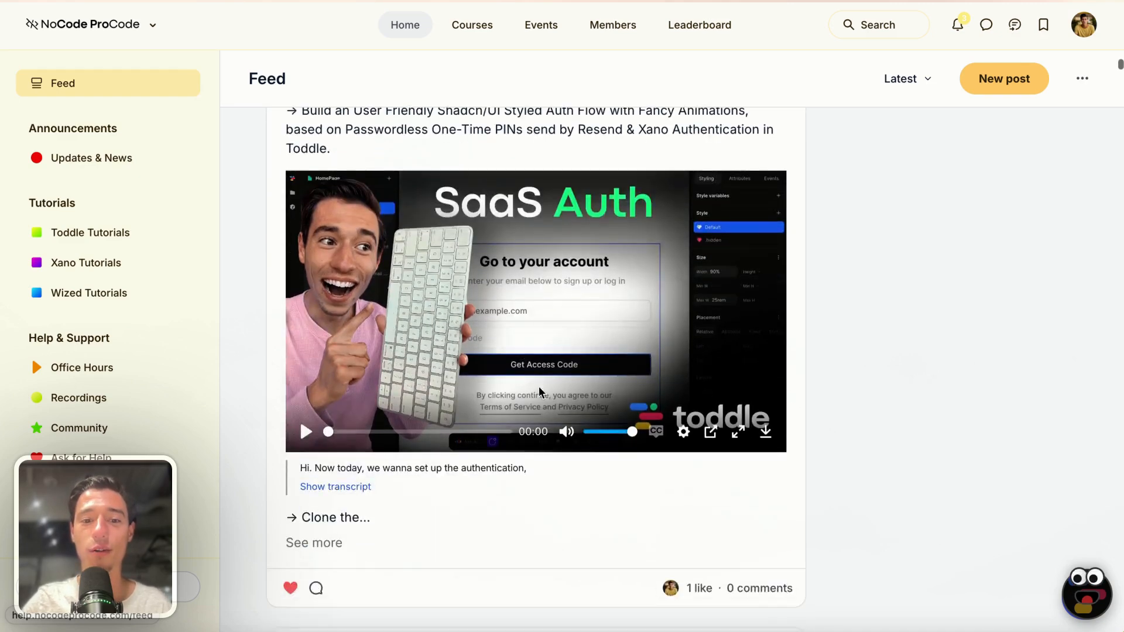
{"action": "scroll", "coordinate": [539, 386], "scroll_direction": "down", "scroll_amount": 6}
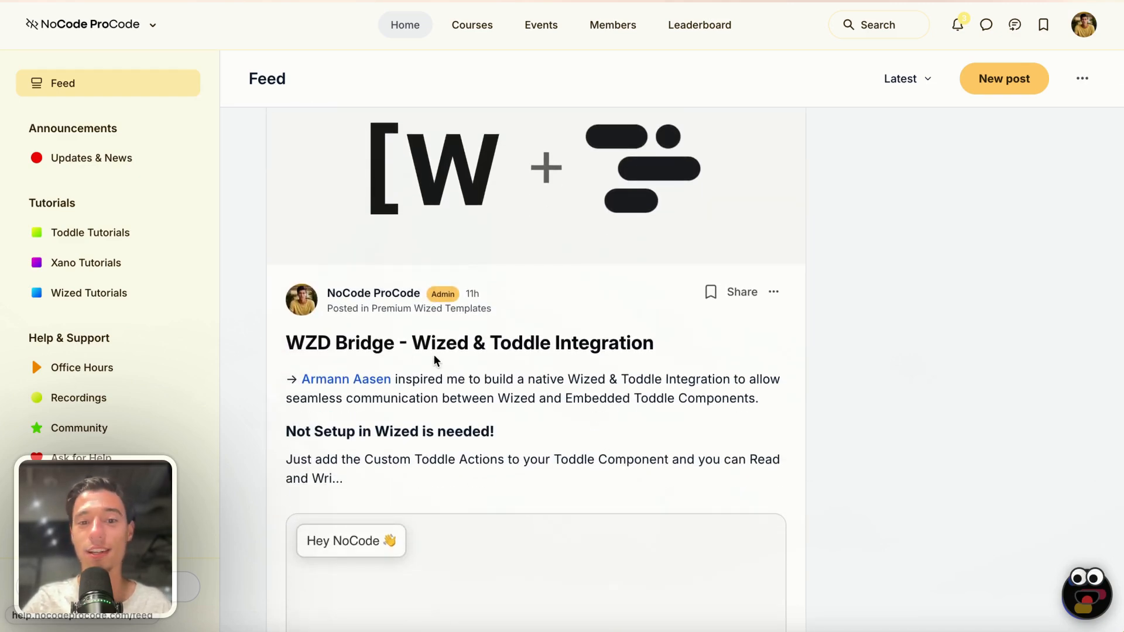
{"action": "scroll", "coordinate": [462, 370], "scroll_direction": "down", "scroll_amount": 11}
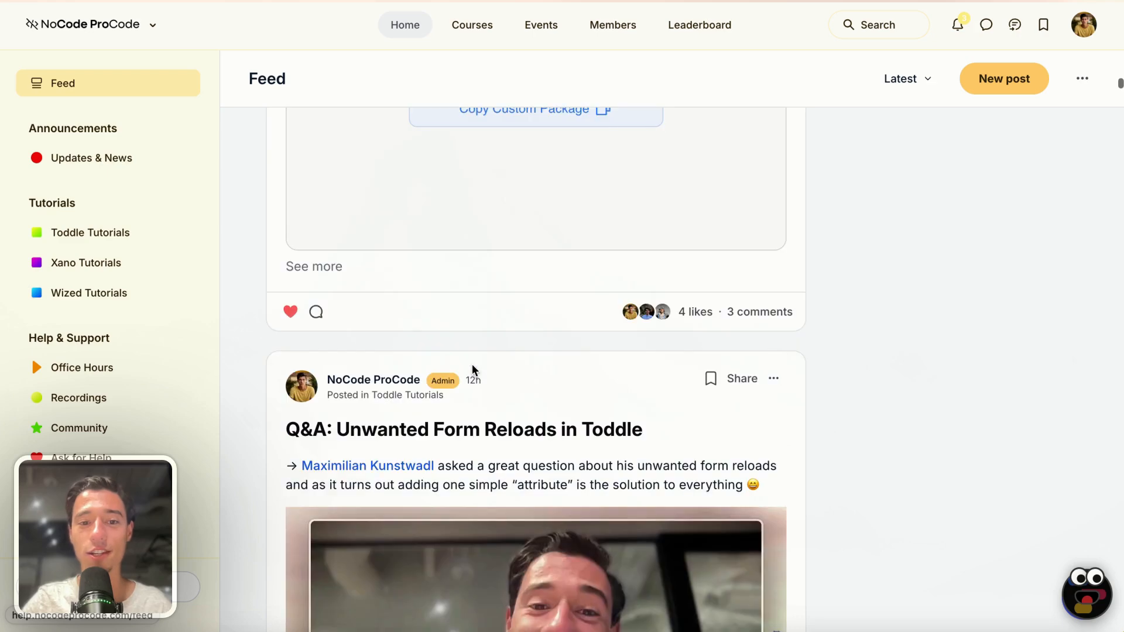
{"action": "scroll", "coordinate": [562, 375], "scroll_direction": "down", "scroll_amount": 4}
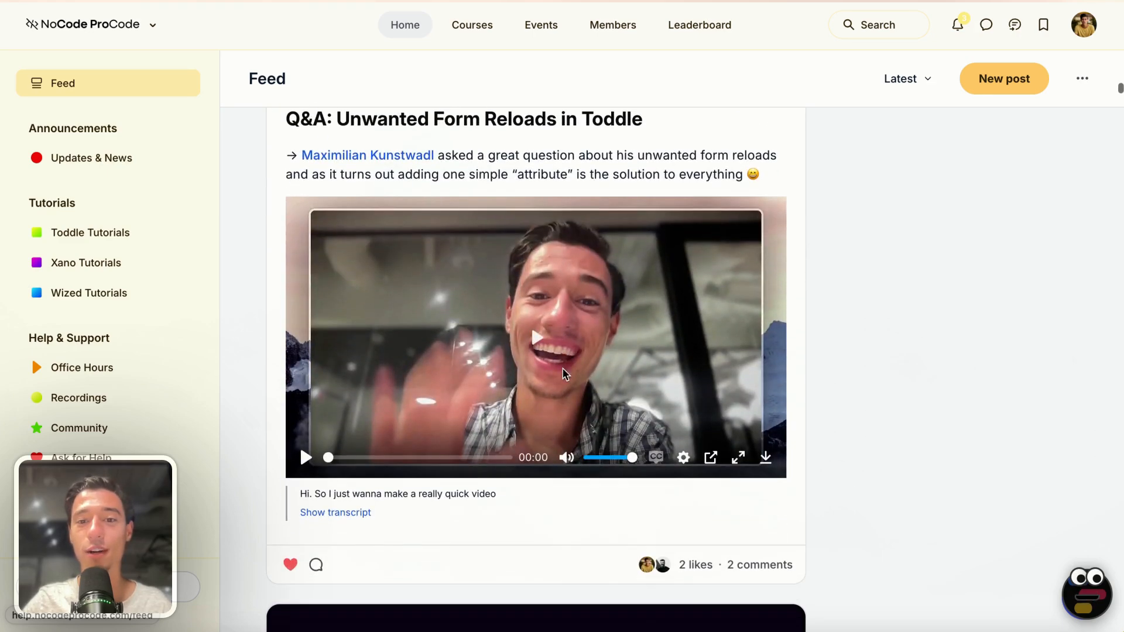
{"action": "scroll", "coordinate": [672, 218], "scroll_direction": "down", "scroll_amount": 13}
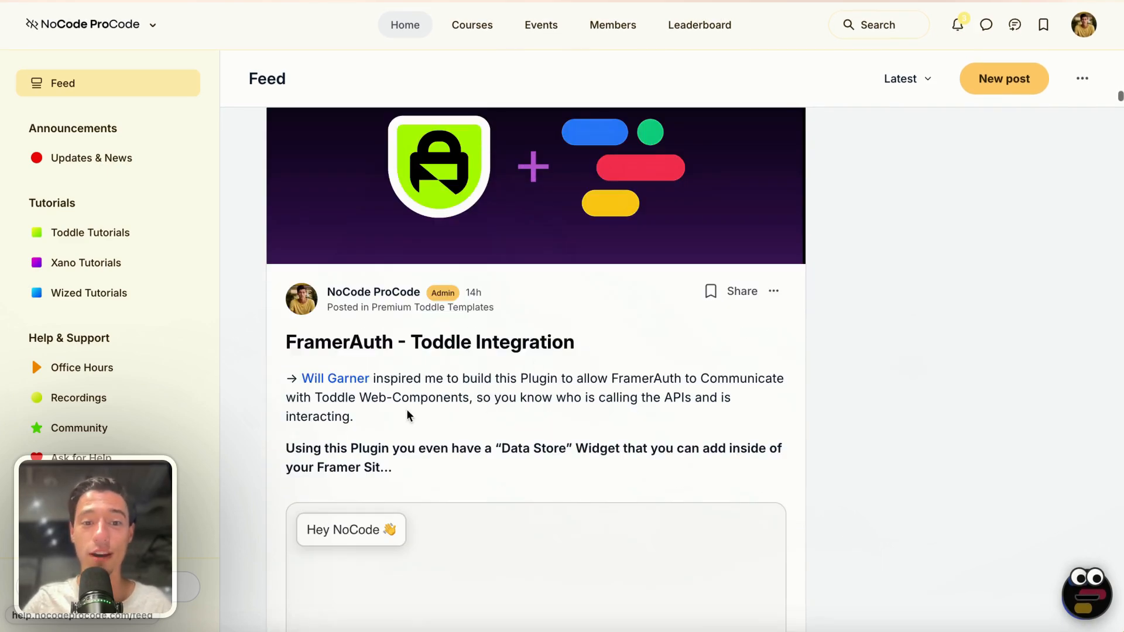
Browse the older Feed posts from Secure Webhooks in Xano down to "Webflow + Toddle?", and return to the start of the feed.
{"action": "scroll", "coordinate": [612, 343], "scroll_direction": "down", "scroll_amount": 15}
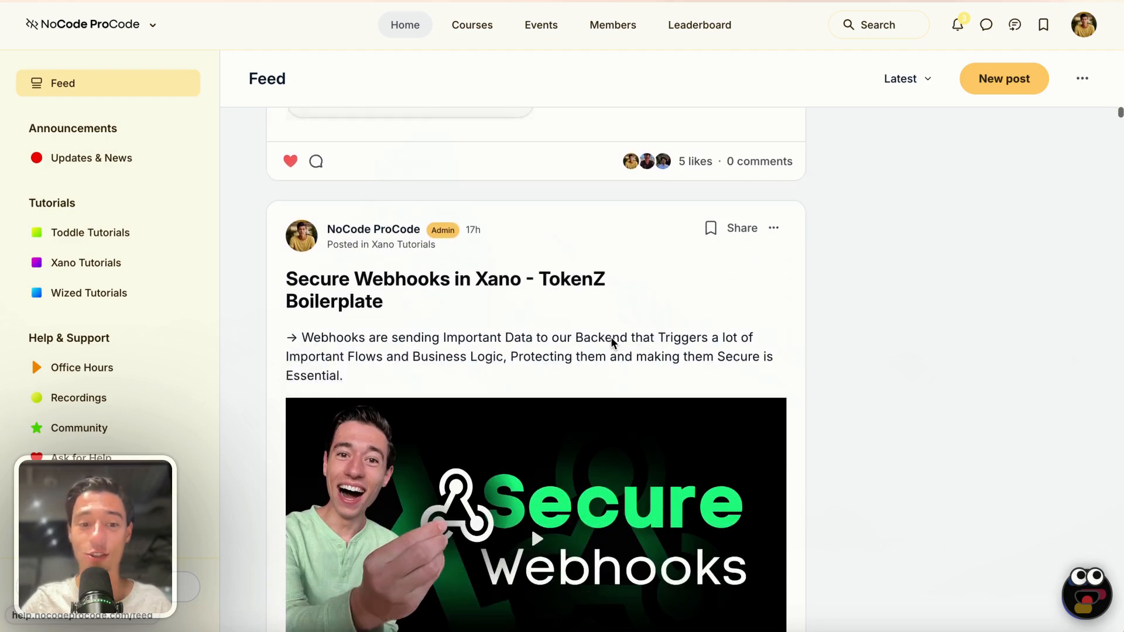
{"action": "scroll", "coordinate": [612, 342], "scroll_direction": "down", "scroll_amount": 12}
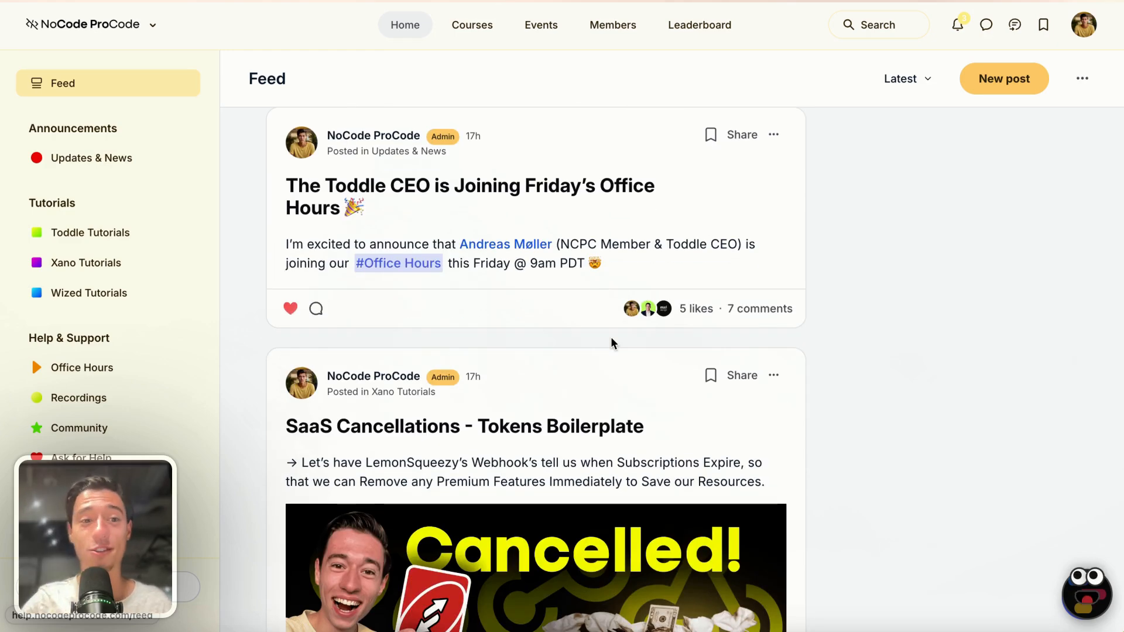
{"action": "scroll", "coordinate": [612, 343], "scroll_direction": "down", "scroll_amount": 2}
{"action": "scroll", "coordinate": [523, 349], "scroll_direction": "down", "scroll_amount": 8}
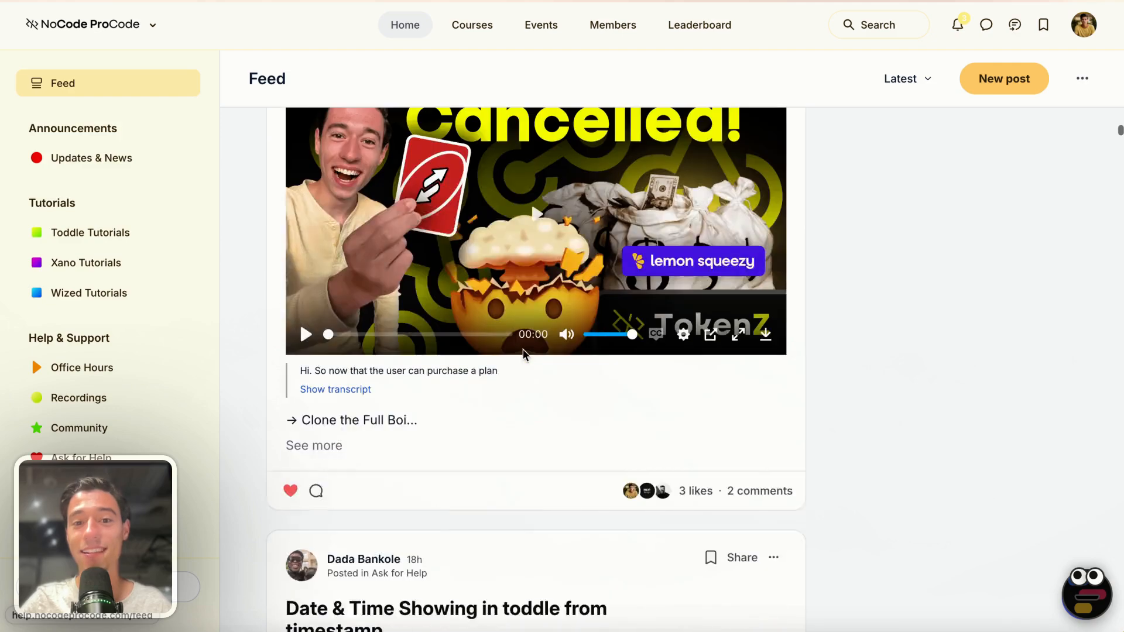
{"action": "scroll", "coordinate": [523, 351], "scroll_direction": "down", "scroll_amount": 9}
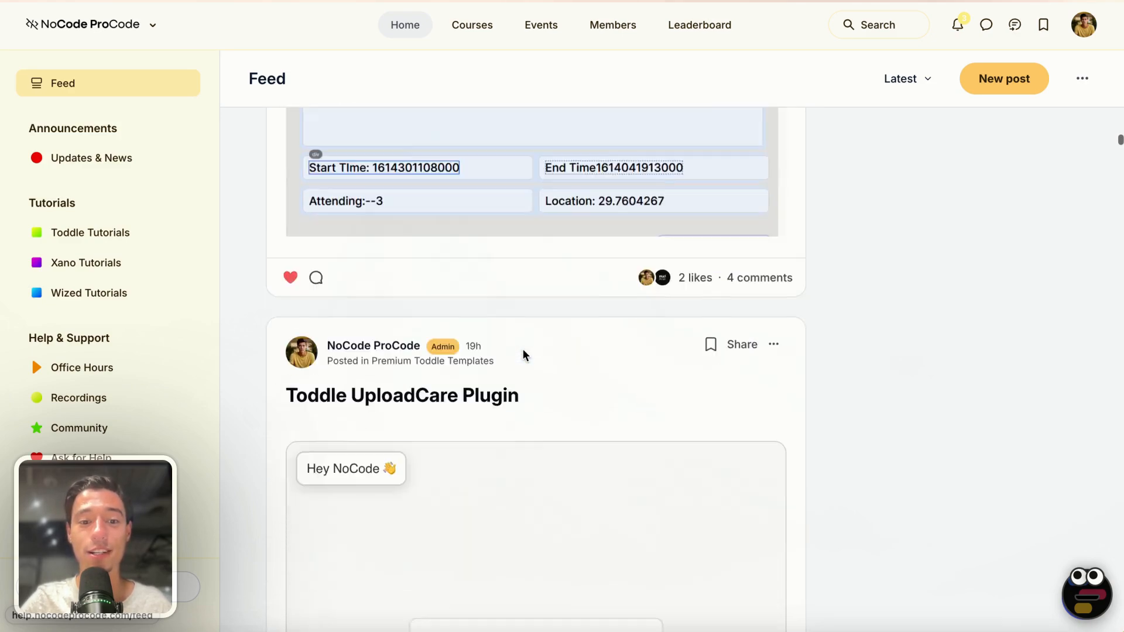
{"action": "scroll", "coordinate": [522, 349], "scroll_direction": "down", "scroll_amount": 15}
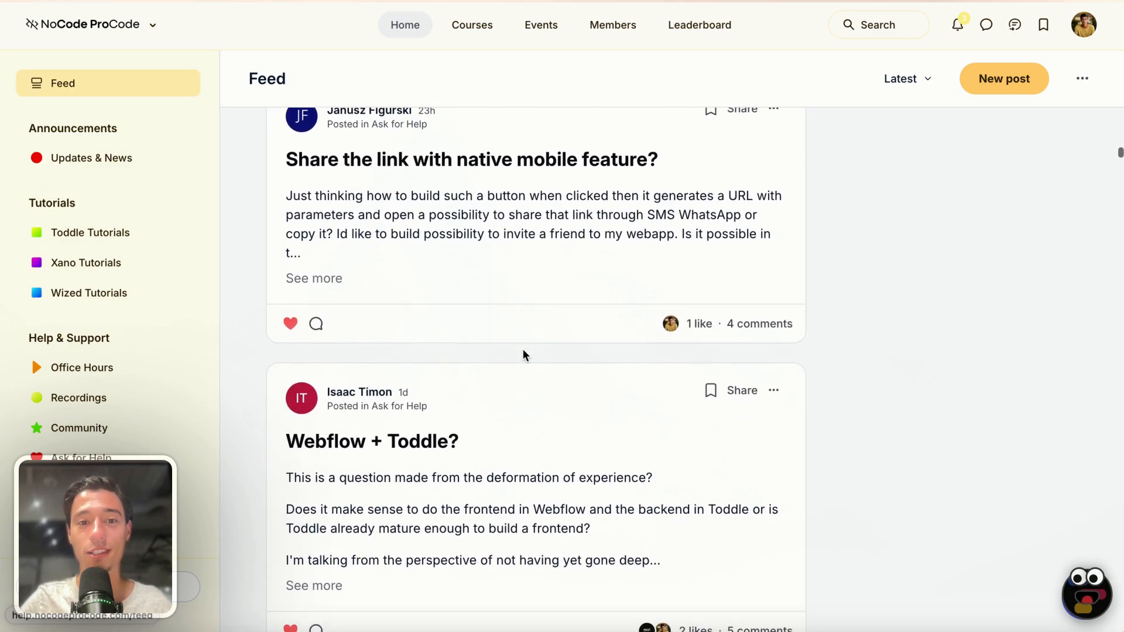
{"action": "scroll", "coordinate": [522, 349], "scroll_direction": "up", "scroll_amount": 20}
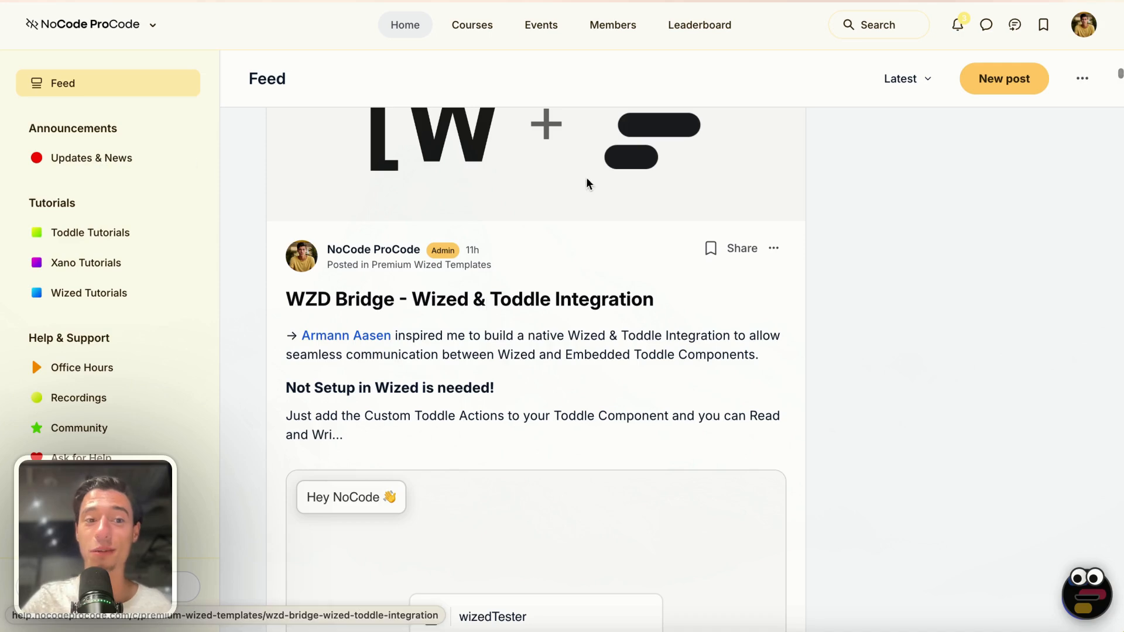
{"action": "scroll", "coordinate": [940, 170], "scroll_direction": "up", "scroll_amount": 15}
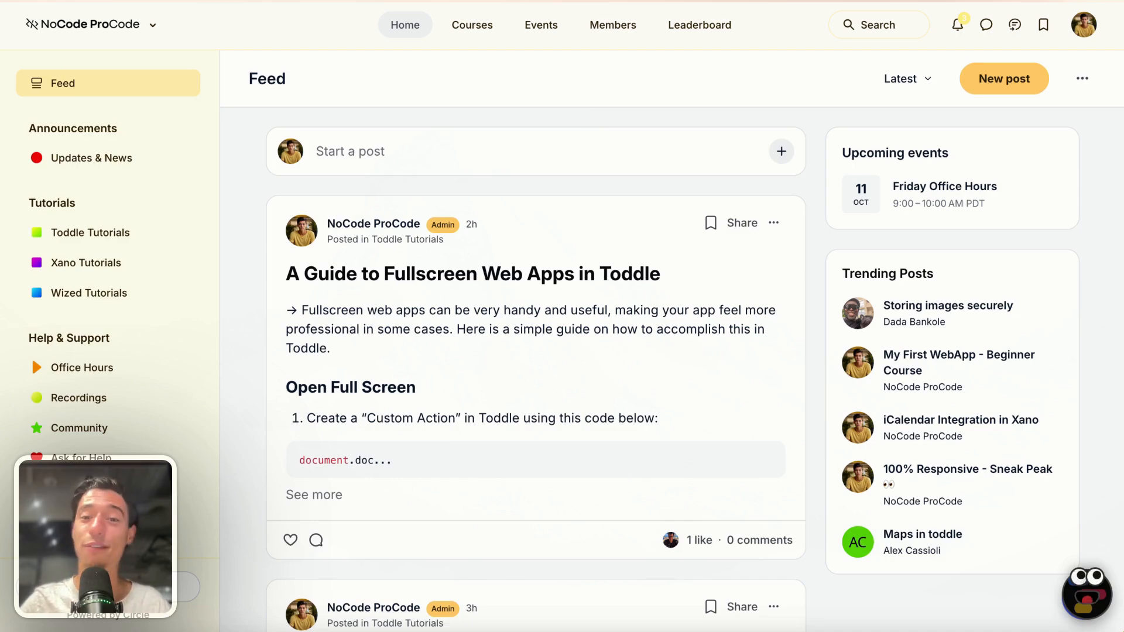
Switch to the NoCode ProCode landing page and show its opening section with the membership offer.
{"action": "left_click", "coordinate": [31, 351]}
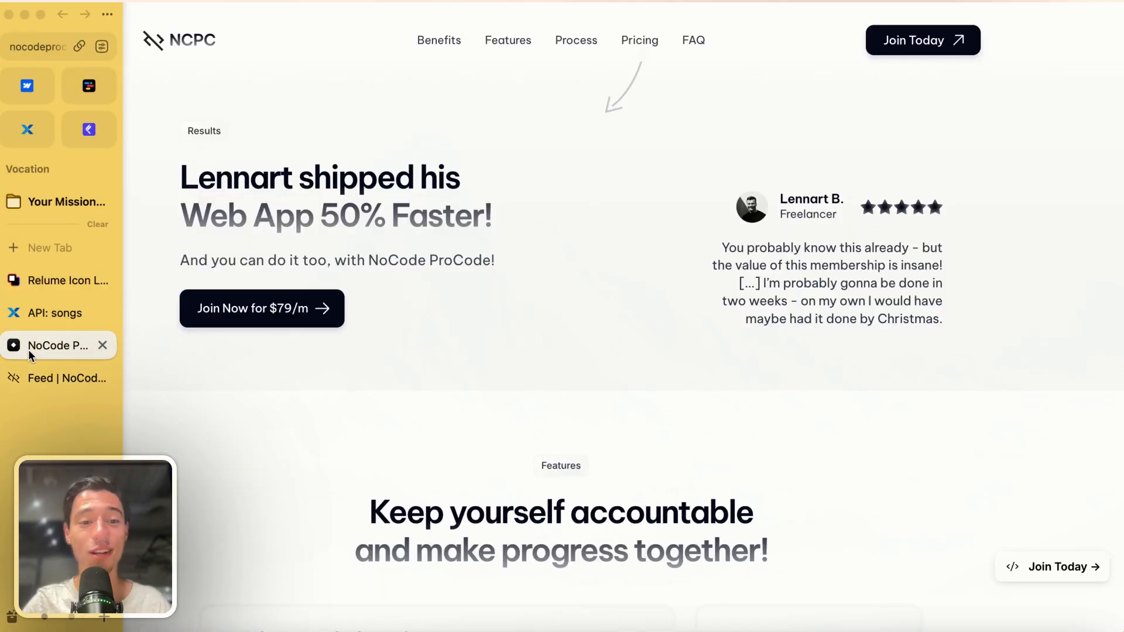
{"action": "scroll", "coordinate": [203, 402], "scroll_direction": "up", "scroll_amount": 15}
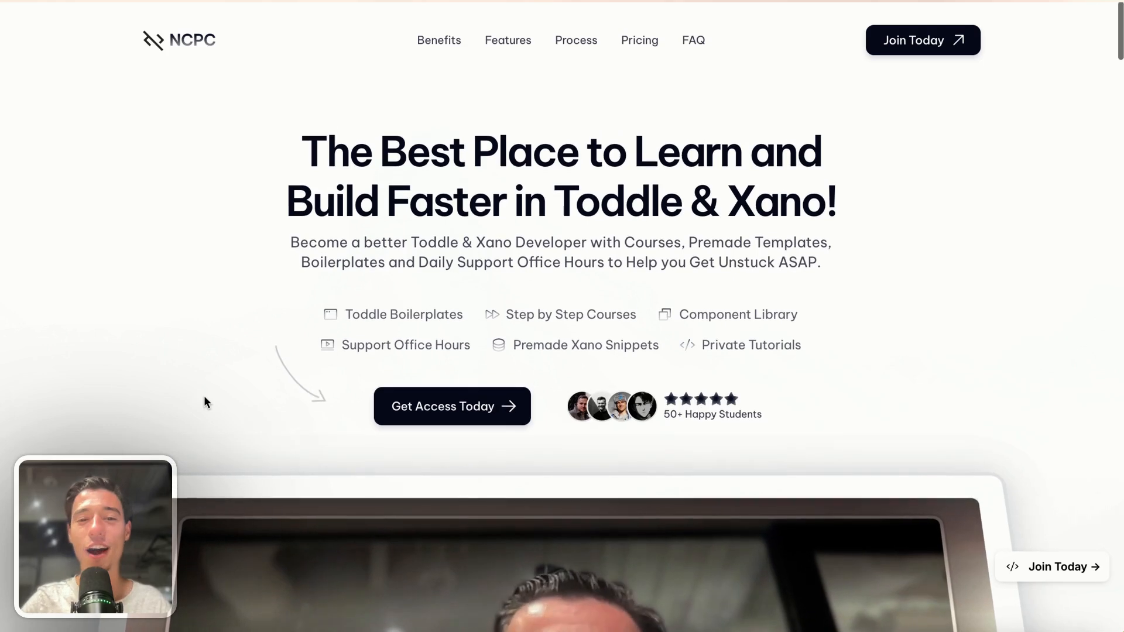